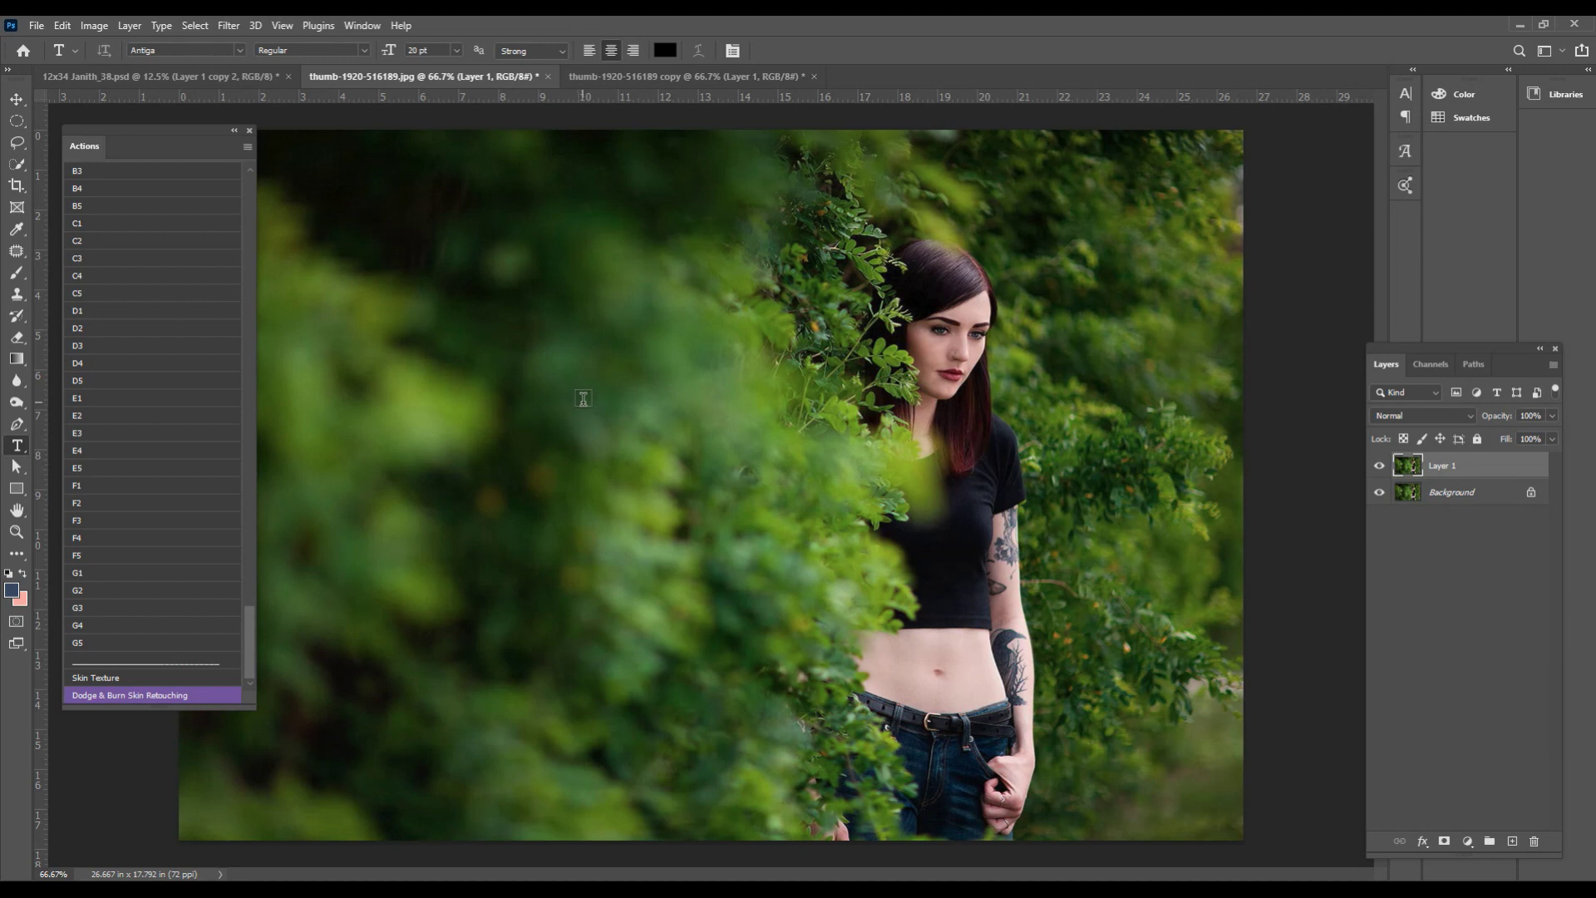
- Convert Layer 1 to a smart object and apply the Camera Raw Filter to it
{"action": "right_click", "coordinate": [1490, 470]}
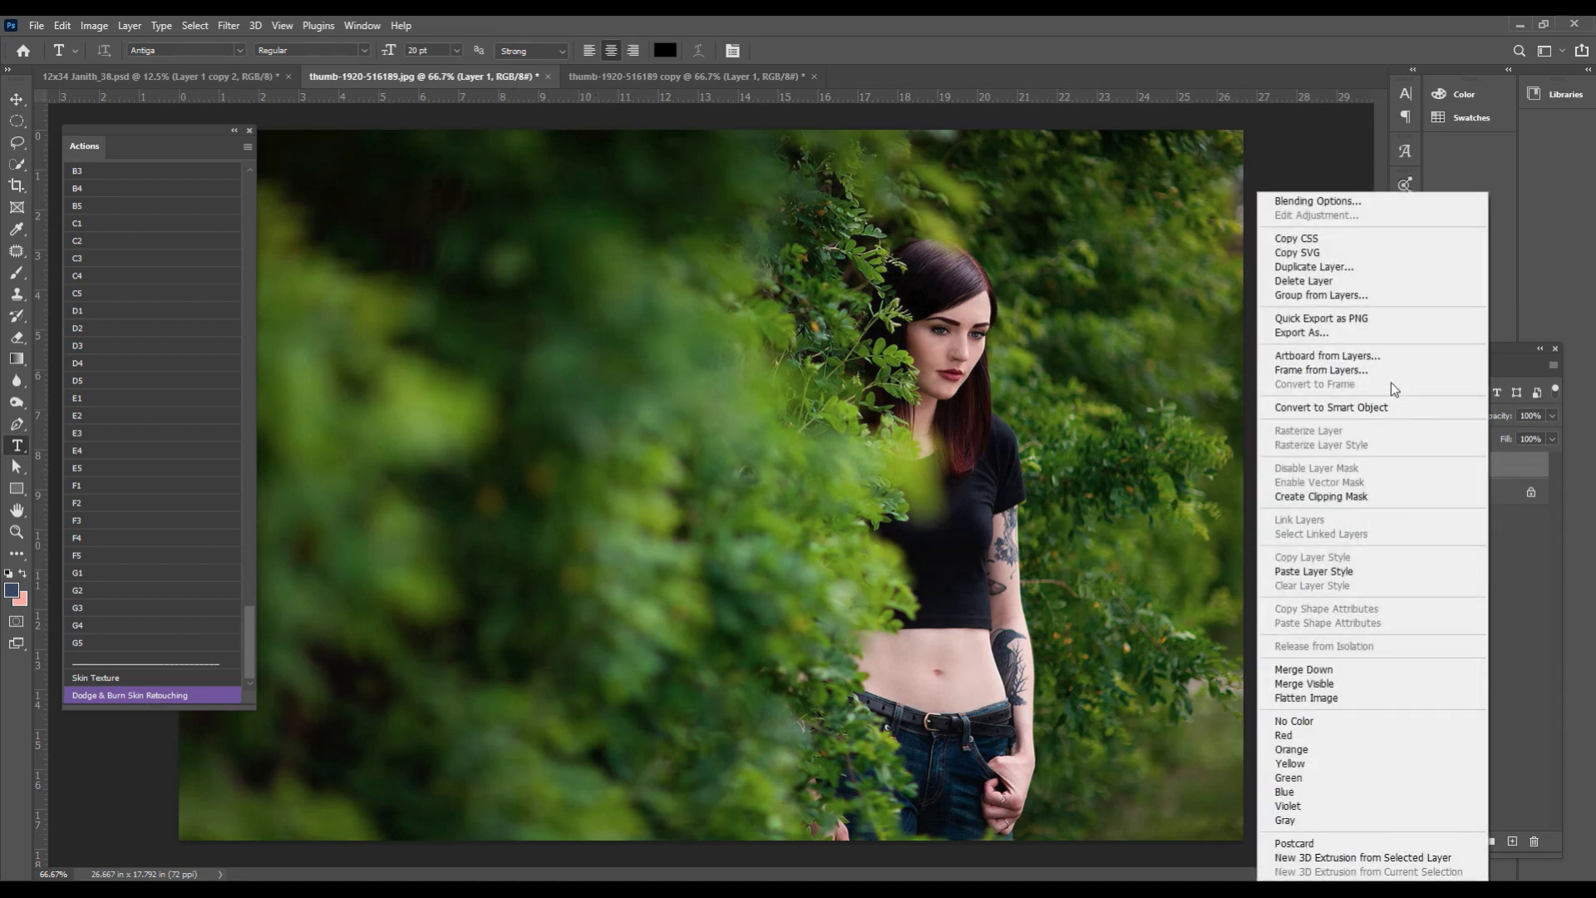
{"action": "left_click", "coordinate": [1381, 408]}
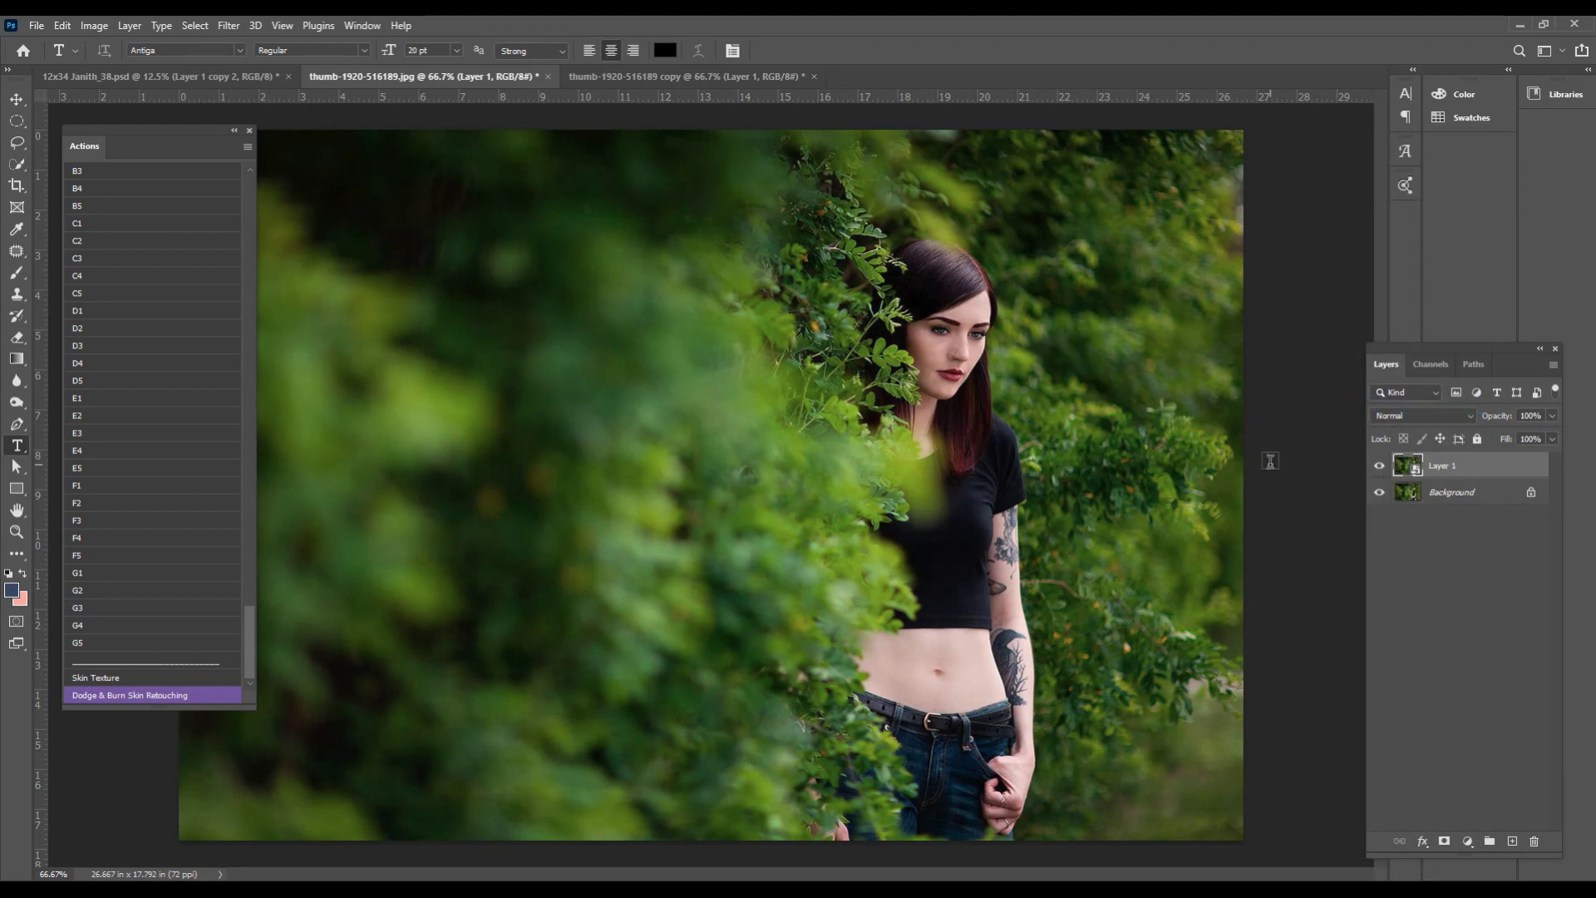
{"action": "left_click", "coordinate": [228, 26]}
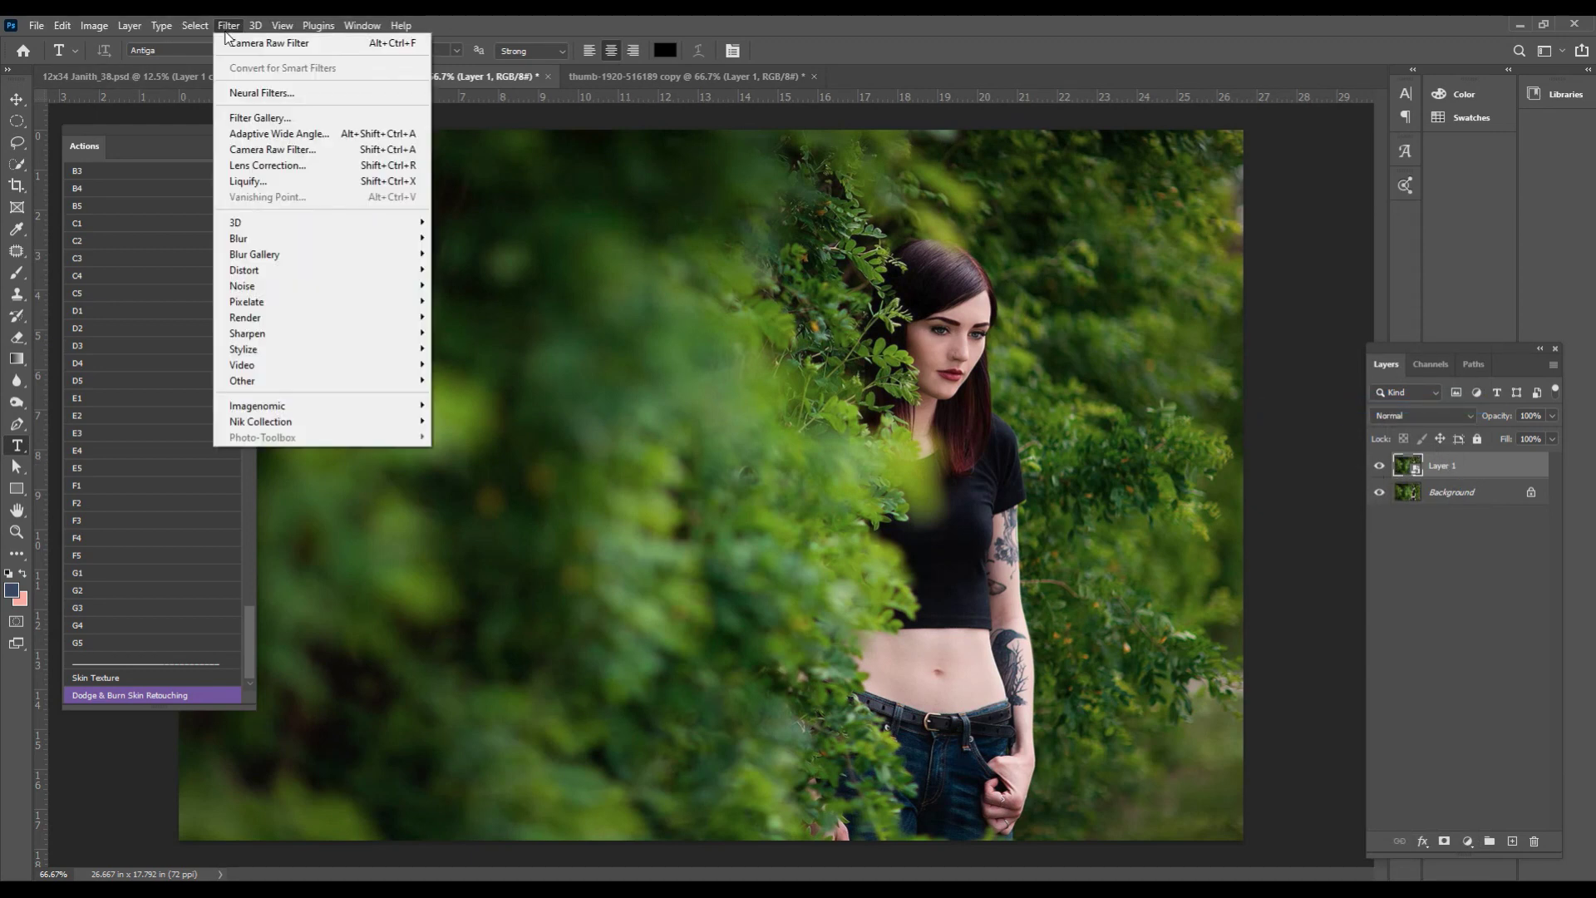
{"action": "left_click", "coordinate": [262, 149]}
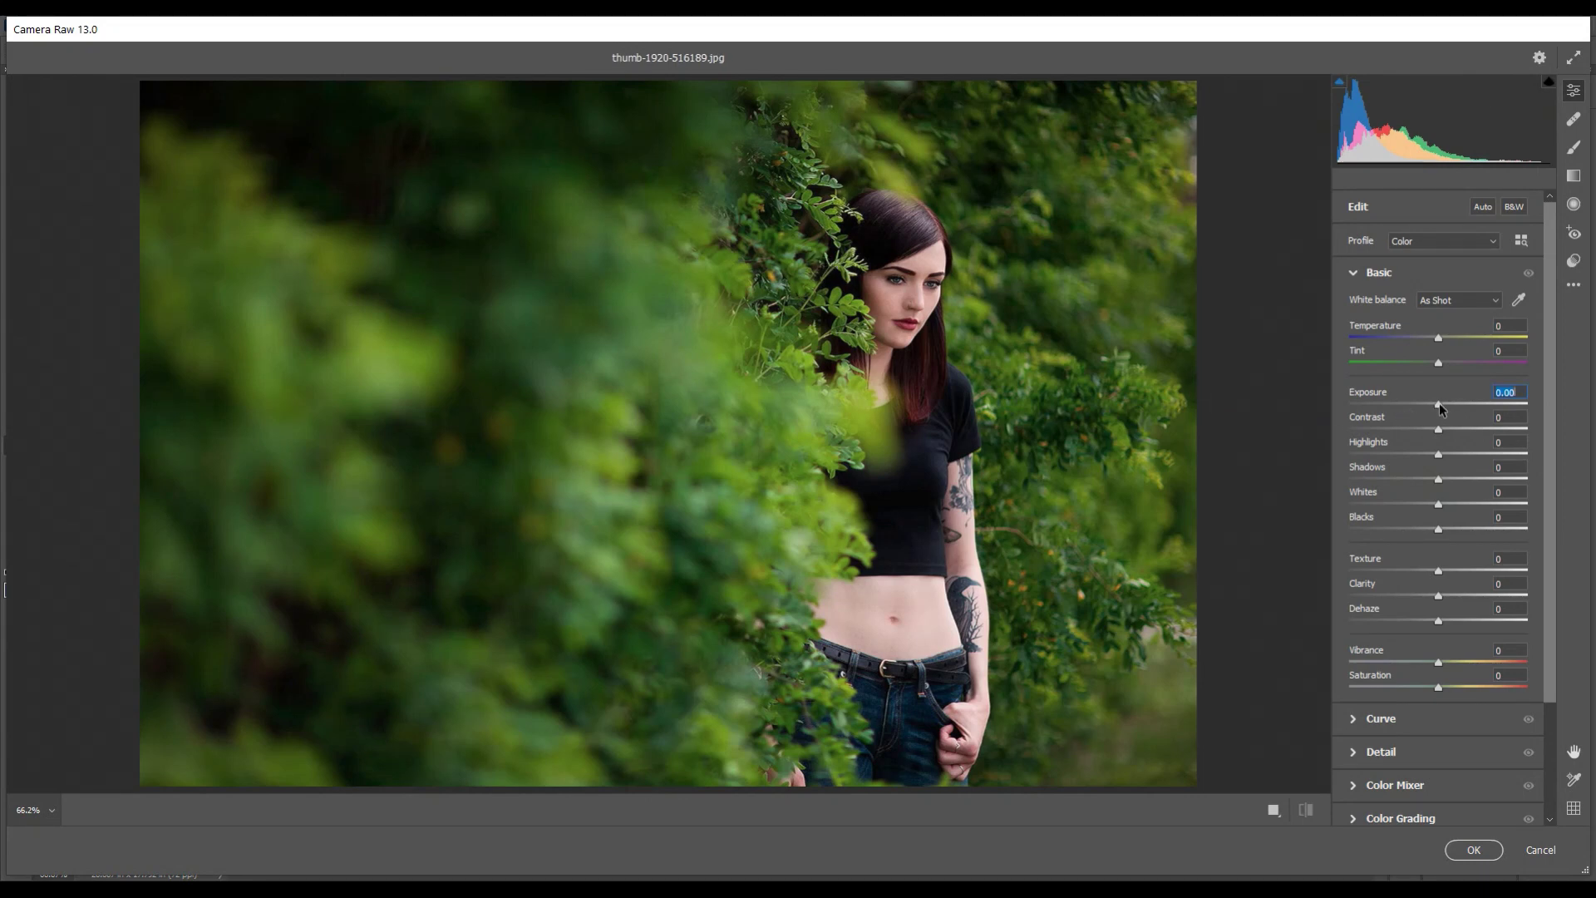
- Set Basic to Exposure +0.45, Contrast -33, Highlights -82, Shadows +82, Whites -9, Blacks +26, Texture +7, Clarity -15
{"action": "mouse_move", "coordinate": [1439, 403]}
{"action": "left_mouse_down"}
{"action": "mouse_move", "coordinate": [1431, 431]}
{"action": "mouse_move", "coordinate": [1406, 433]}
{"action": "left_mouse_up"}
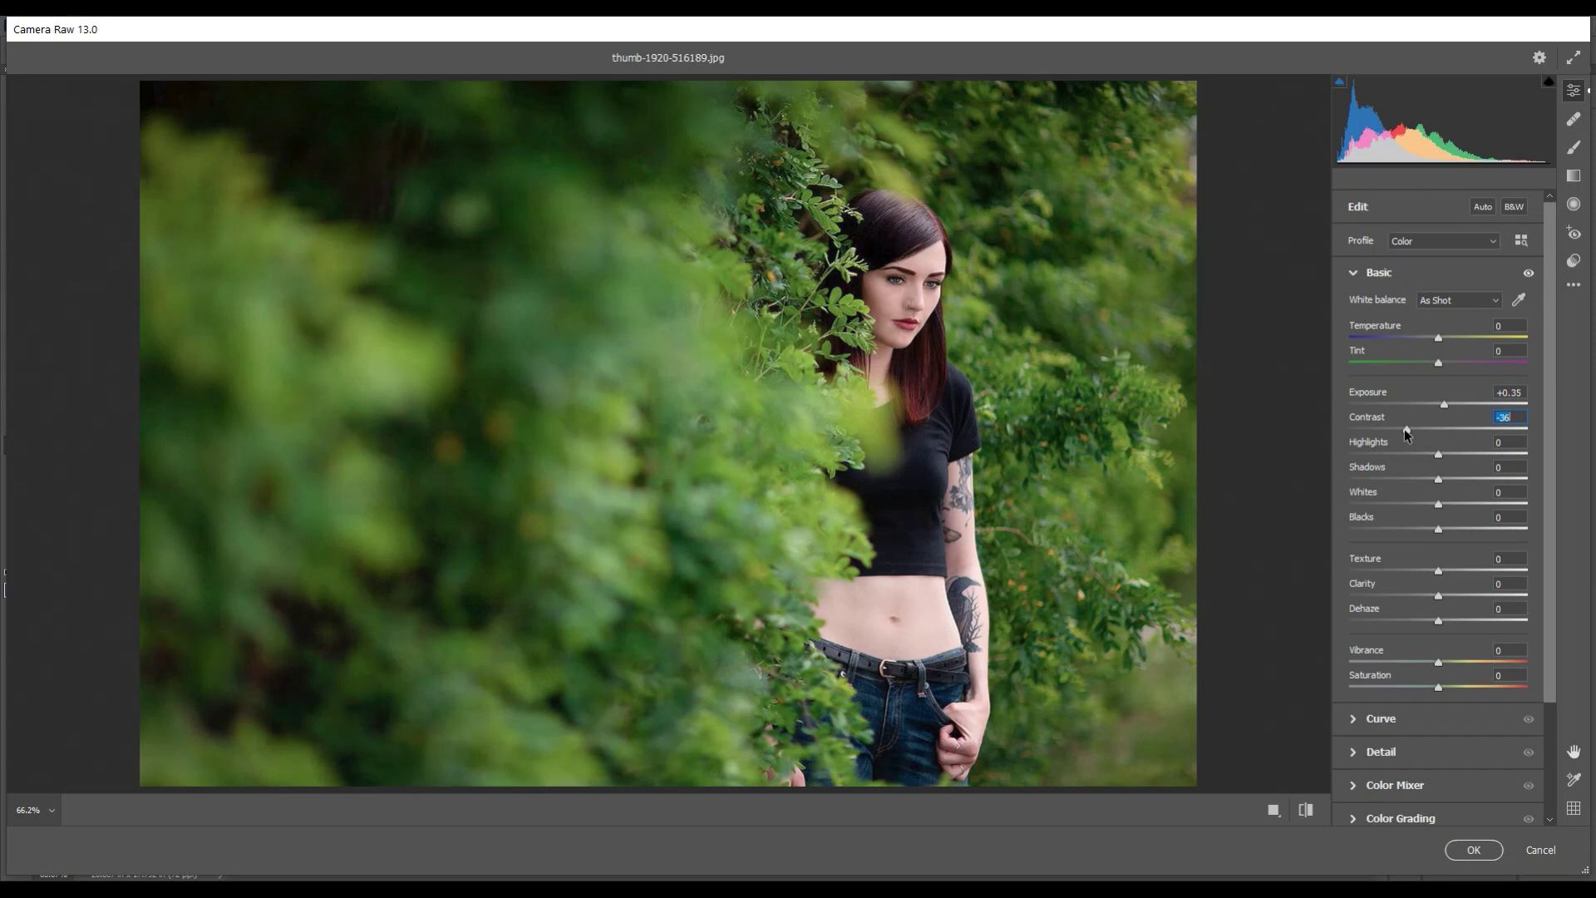
{"action": "left_click_drag", "start_coordinate": [1407, 433], "coordinate": [1410, 433]}
{"action": "mouse_move", "coordinate": [1439, 456]}
{"action": "left_mouse_down"}
{"action": "mouse_move", "coordinate": [1364, 456]}
{"action": "mouse_move", "coordinate": [1512, 481]}
{"action": "left_mouse_up"}
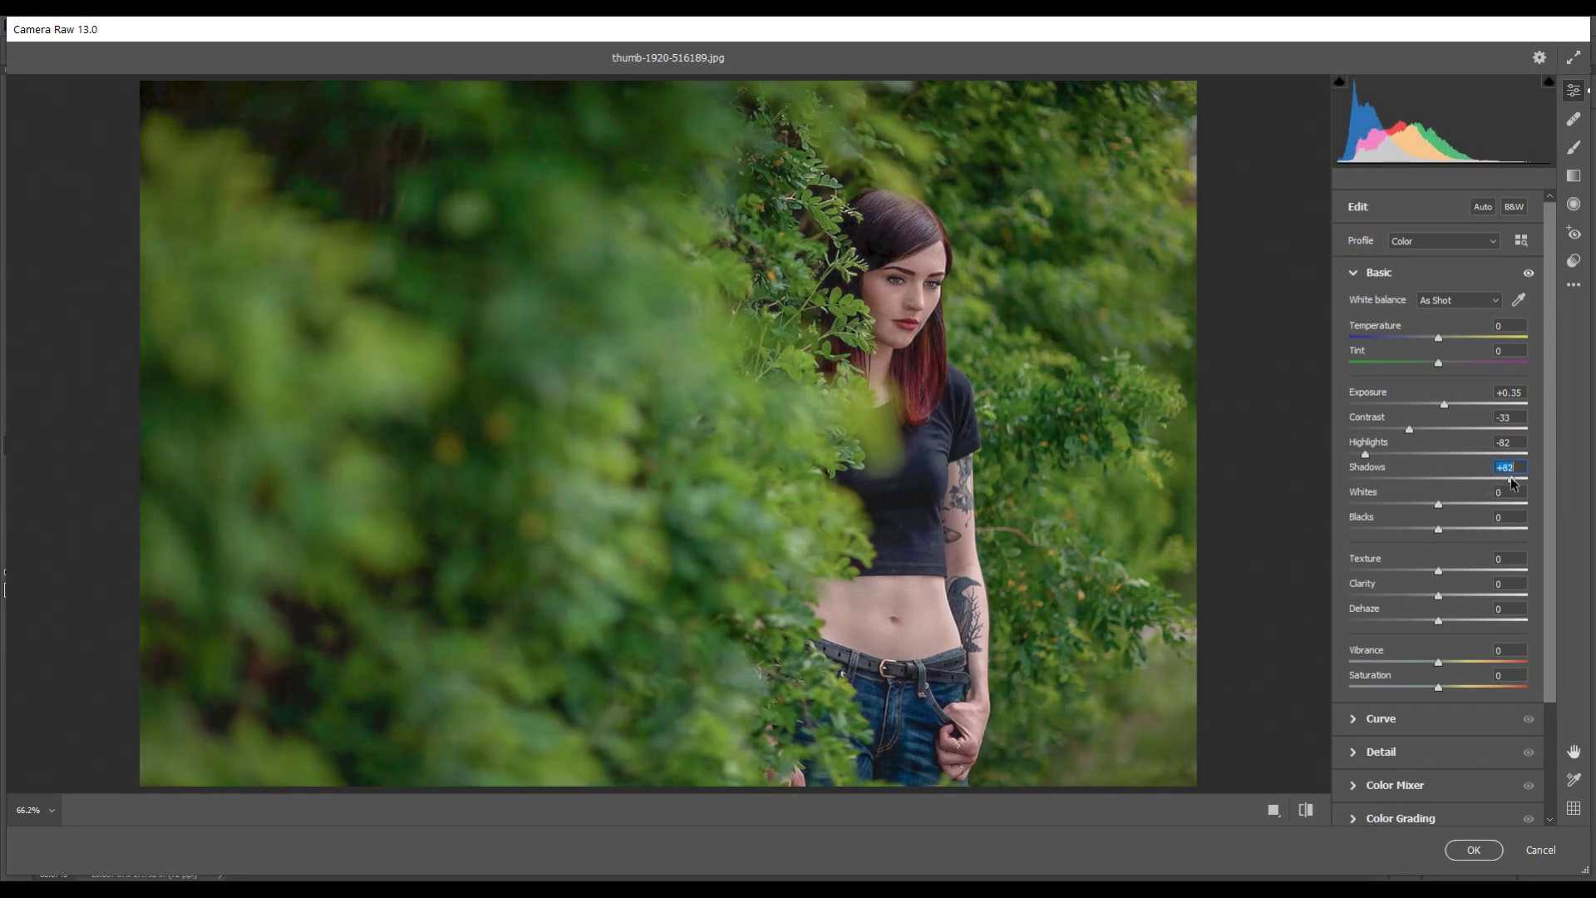
{"action": "left_click_drag", "start_coordinate": [1444, 404], "coordinate": [1448, 404]}
{"action": "mouse_move", "coordinate": [1436, 529]}
{"action": "left_mouse_down"}
{"action": "mouse_move", "coordinate": [1418, 526]}
{"action": "mouse_move", "coordinate": [1465, 527]}
{"action": "mouse_move", "coordinate": [1431, 526]}
{"action": "mouse_move", "coordinate": [1462, 525]}
{"action": "mouse_move", "coordinate": [1430, 504]}
{"action": "left_mouse_up"}
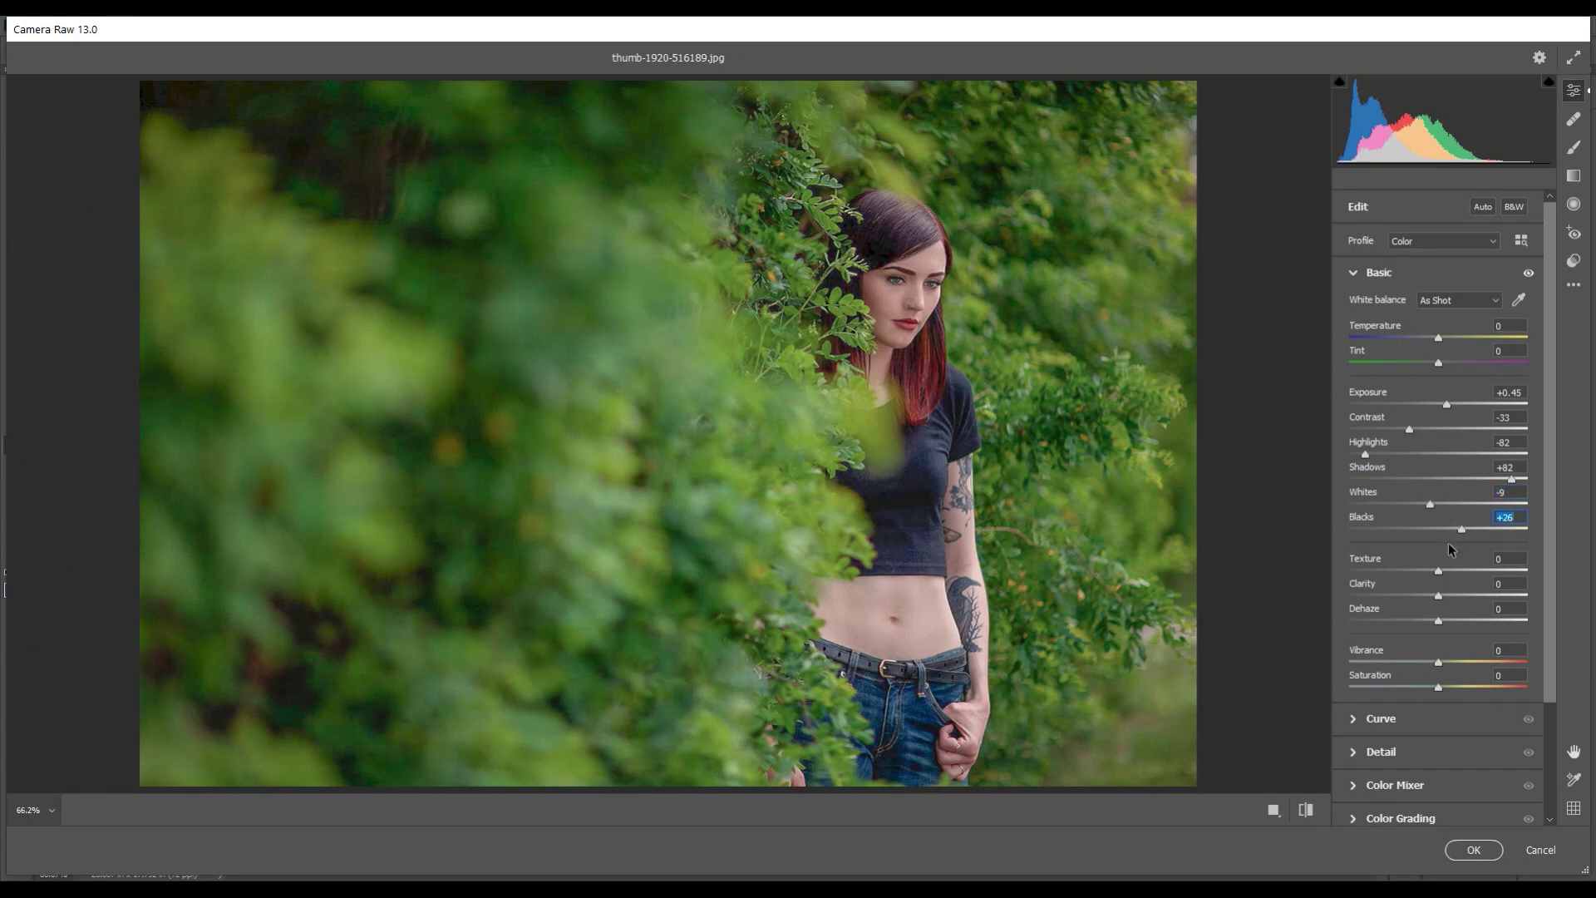
{"action": "mouse_move", "coordinate": [1438, 595]}
{"action": "left_mouse_down"}
{"action": "mouse_move", "coordinate": [1415, 595]}
{"action": "mouse_move", "coordinate": [1447, 570]}
{"action": "left_mouse_up"}
- Toggle the Basic adjustments off and on to compare before and after
{"action": "left_click", "coordinate": [1528, 274]}
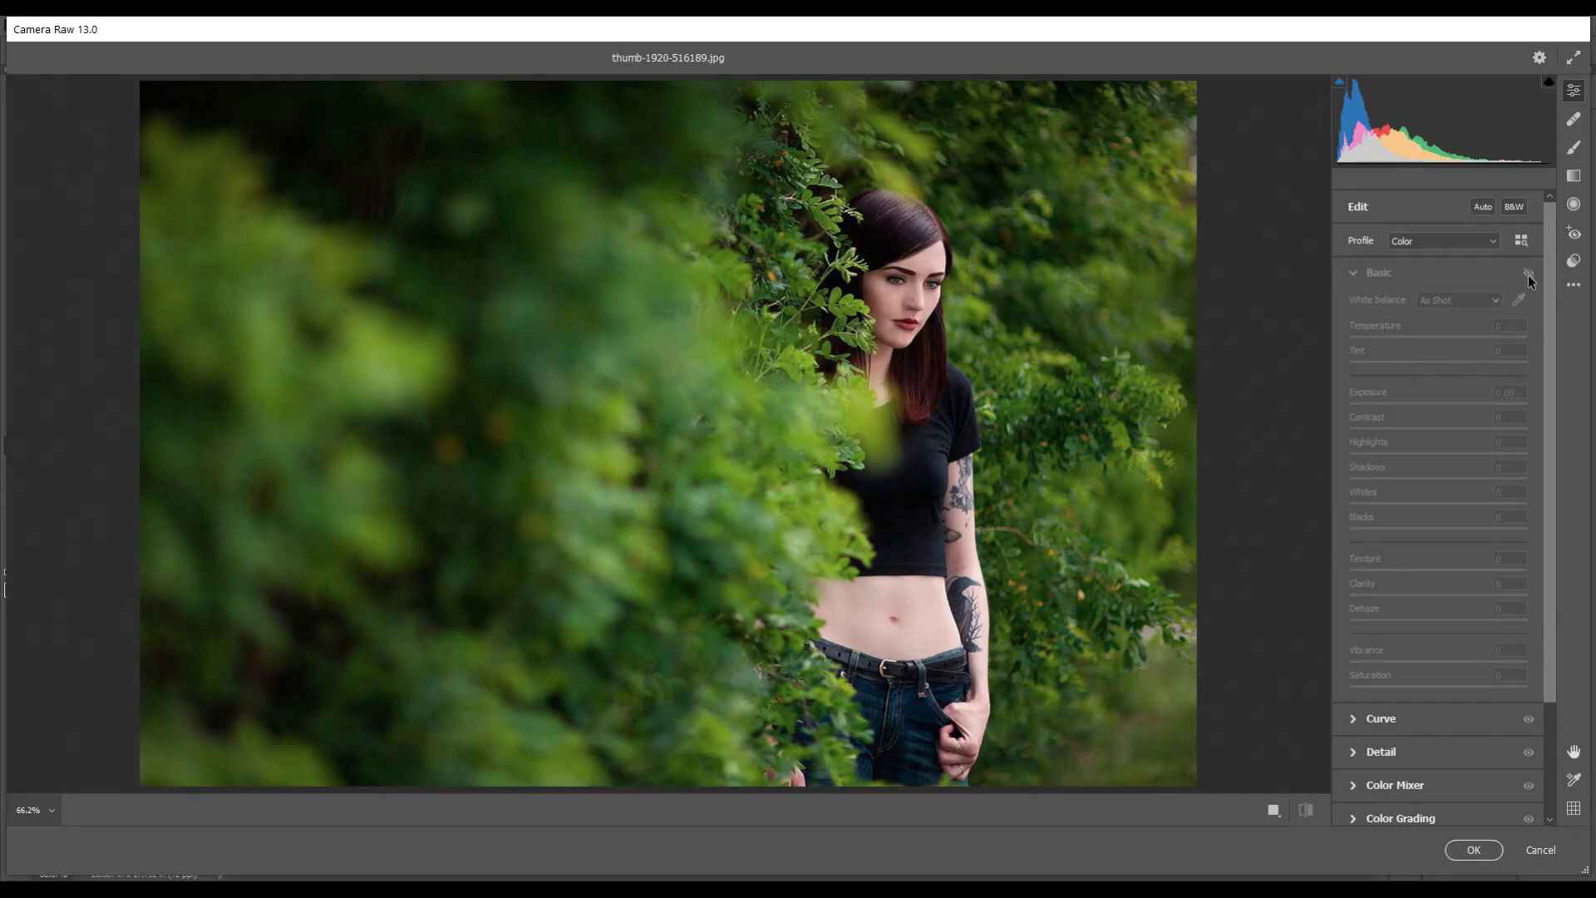
{"action": "left_click", "coordinate": [1528, 275]}
{"action": "left_click", "coordinate": [1528, 275]}
{"action": "left_click", "coordinate": [1528, 275]}
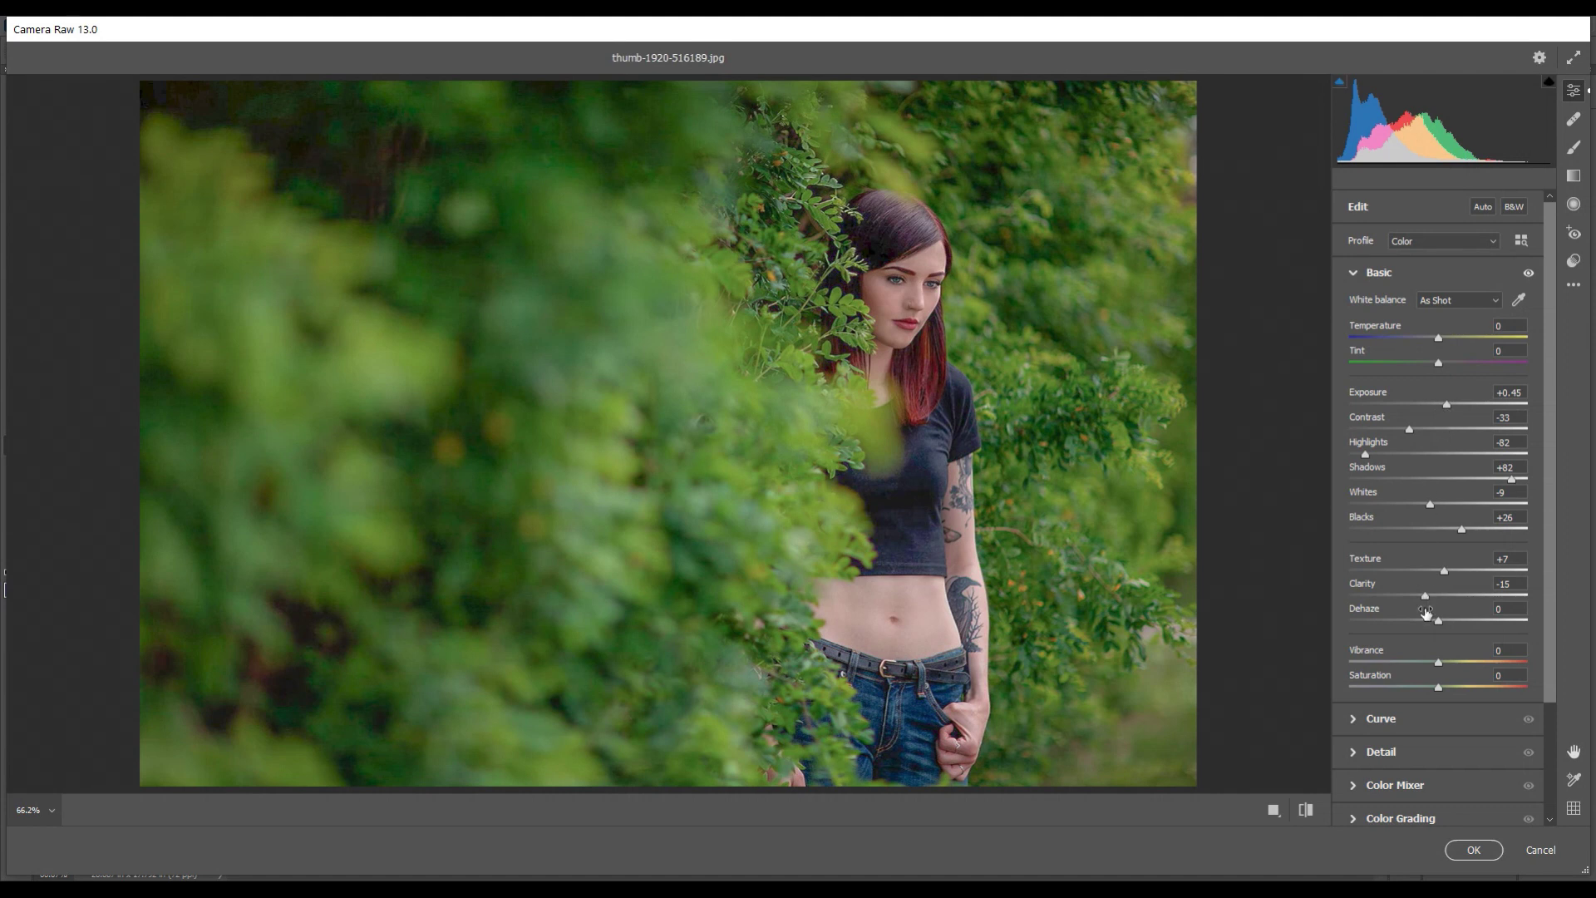
{"action": "scroll", "coordinate": [1422, 619], "scroll_direction": "down", "scroll_amount": 1}
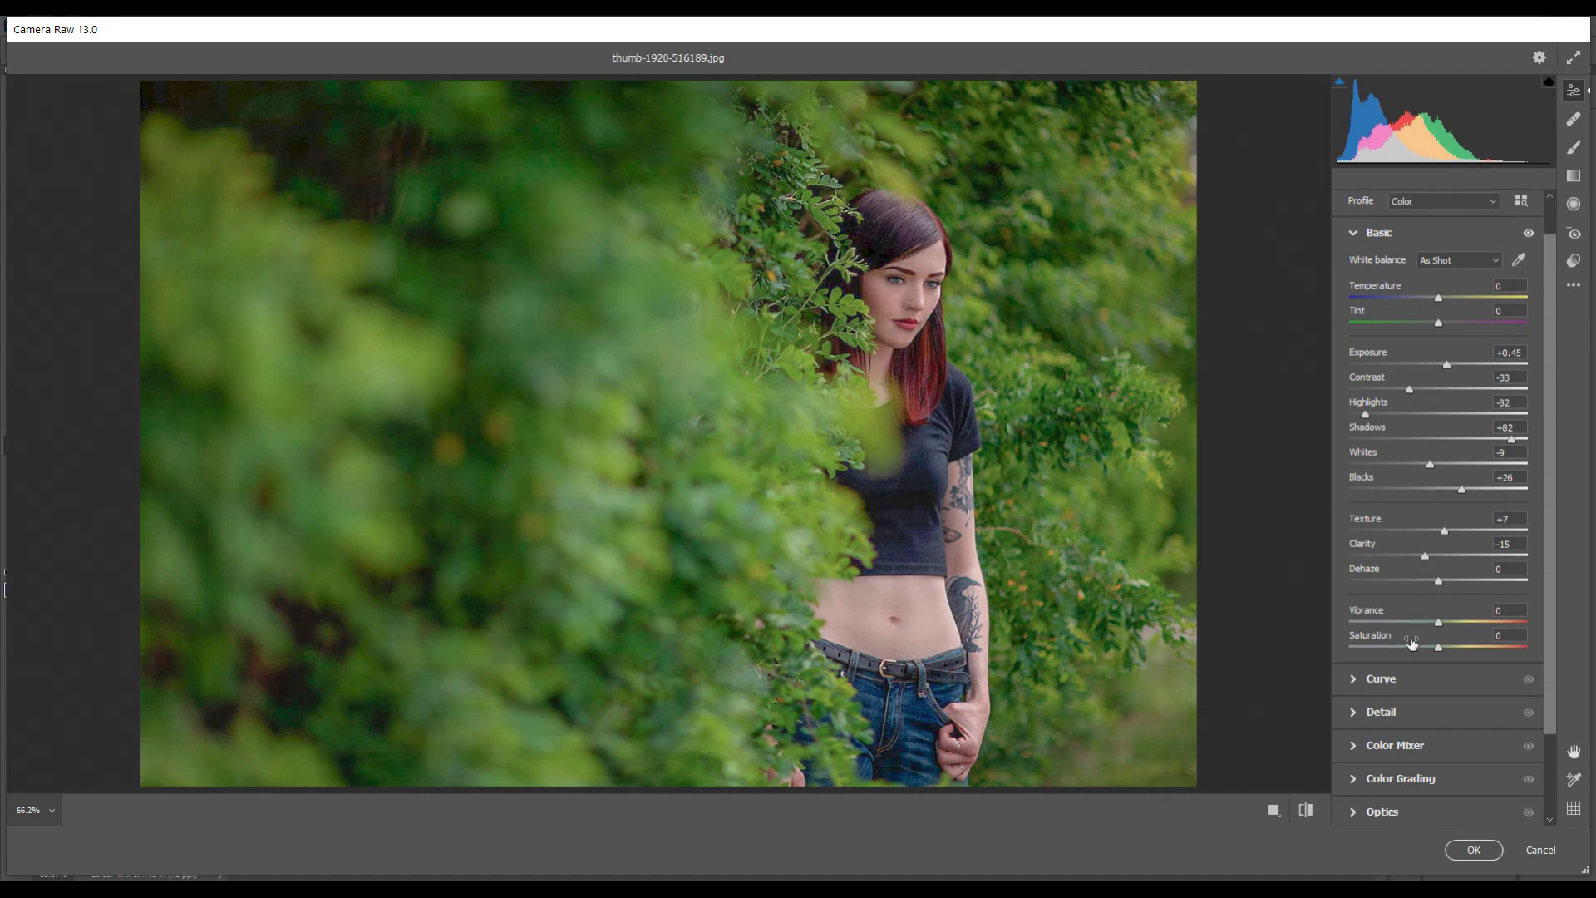
- Add midtone, shadow and highlight points to the point curve and raise the black point
{"action": "left_click", "coordinate": [1355, 680]}
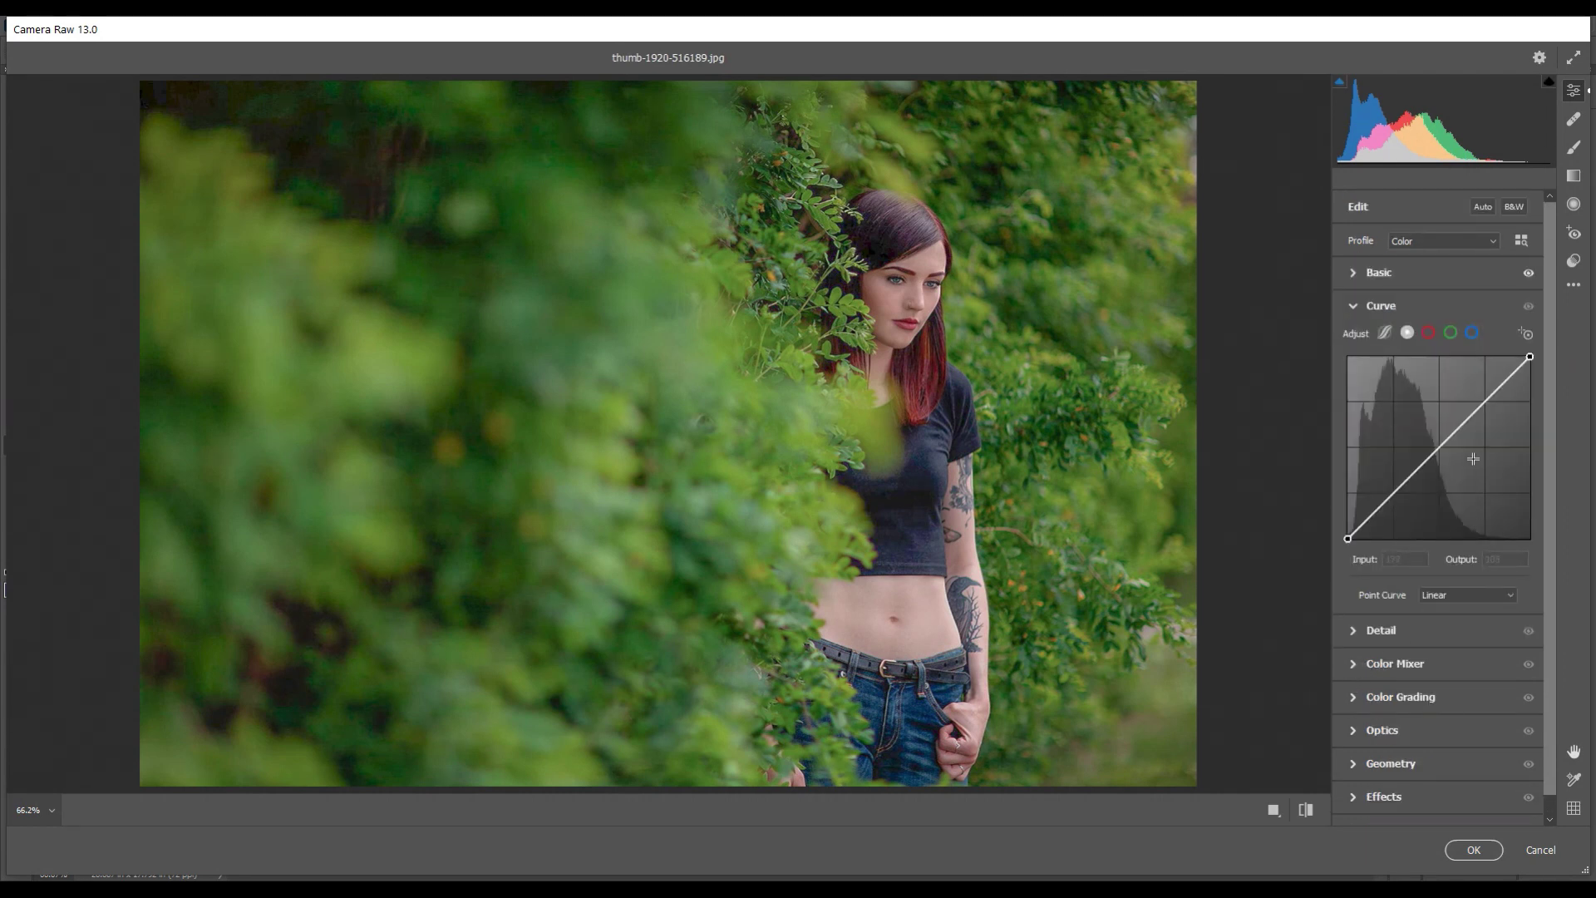
{"action": "left_click_drag", "start_coordinate": [1436, 449], "coordinate": [1431, 443]}
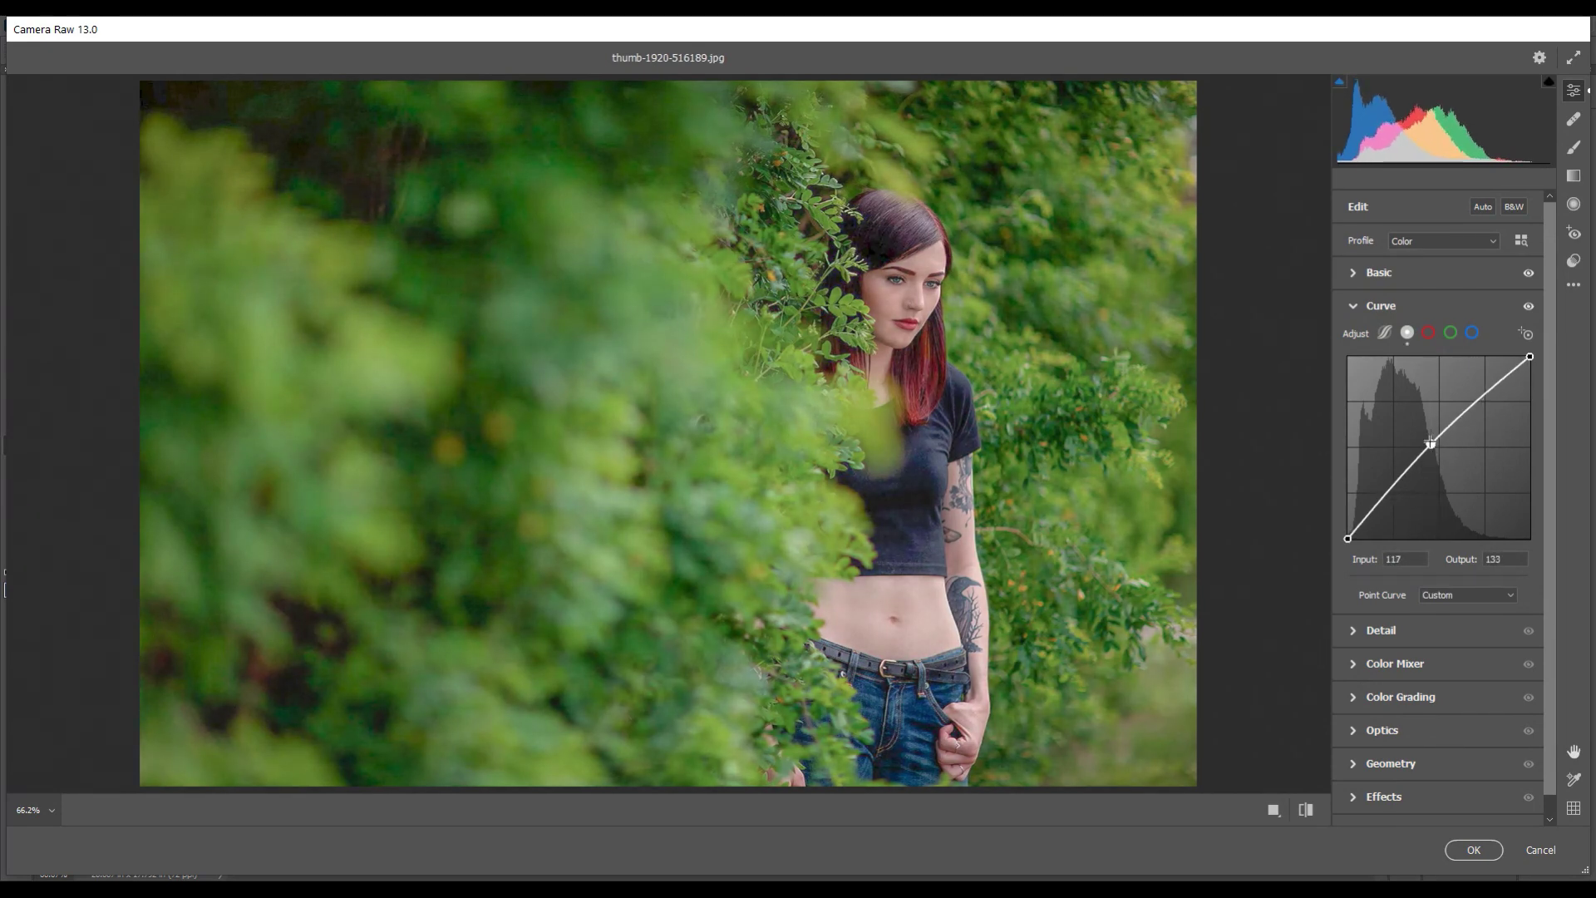
{"action": "left_click_drag", "start_coordinate": [1348, 539], "coordinate": [1347, 529]}
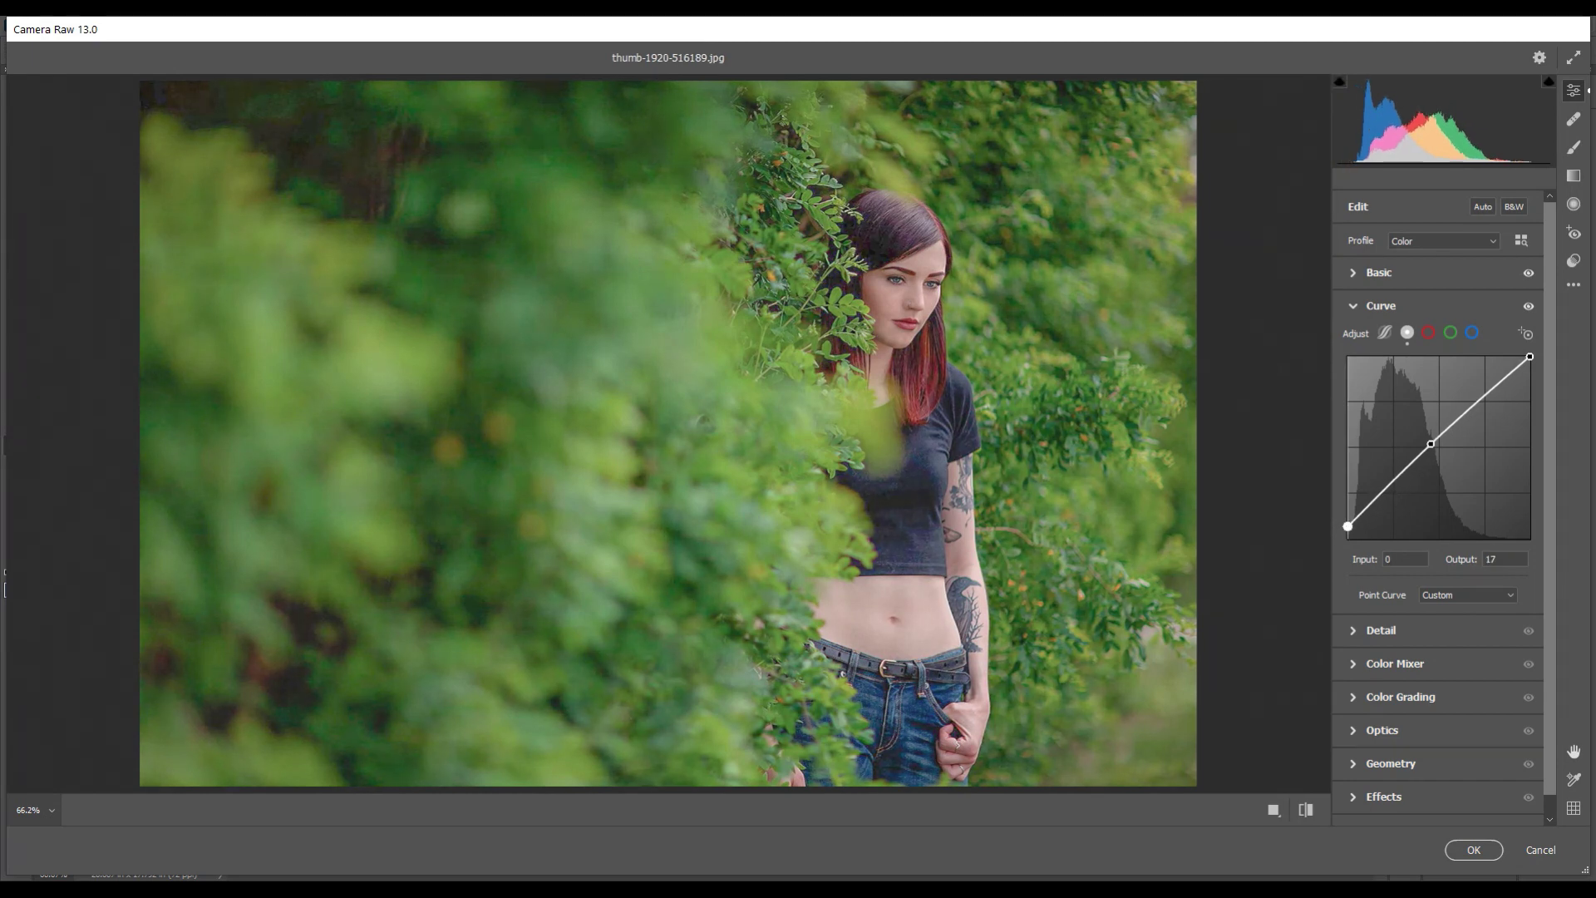
{"action": "left_click", "coordinate": [1386, 487]}
{"action": "left_click_drag", "start_coordinate": [1387, 487], "coordinate": [1388, 492]}
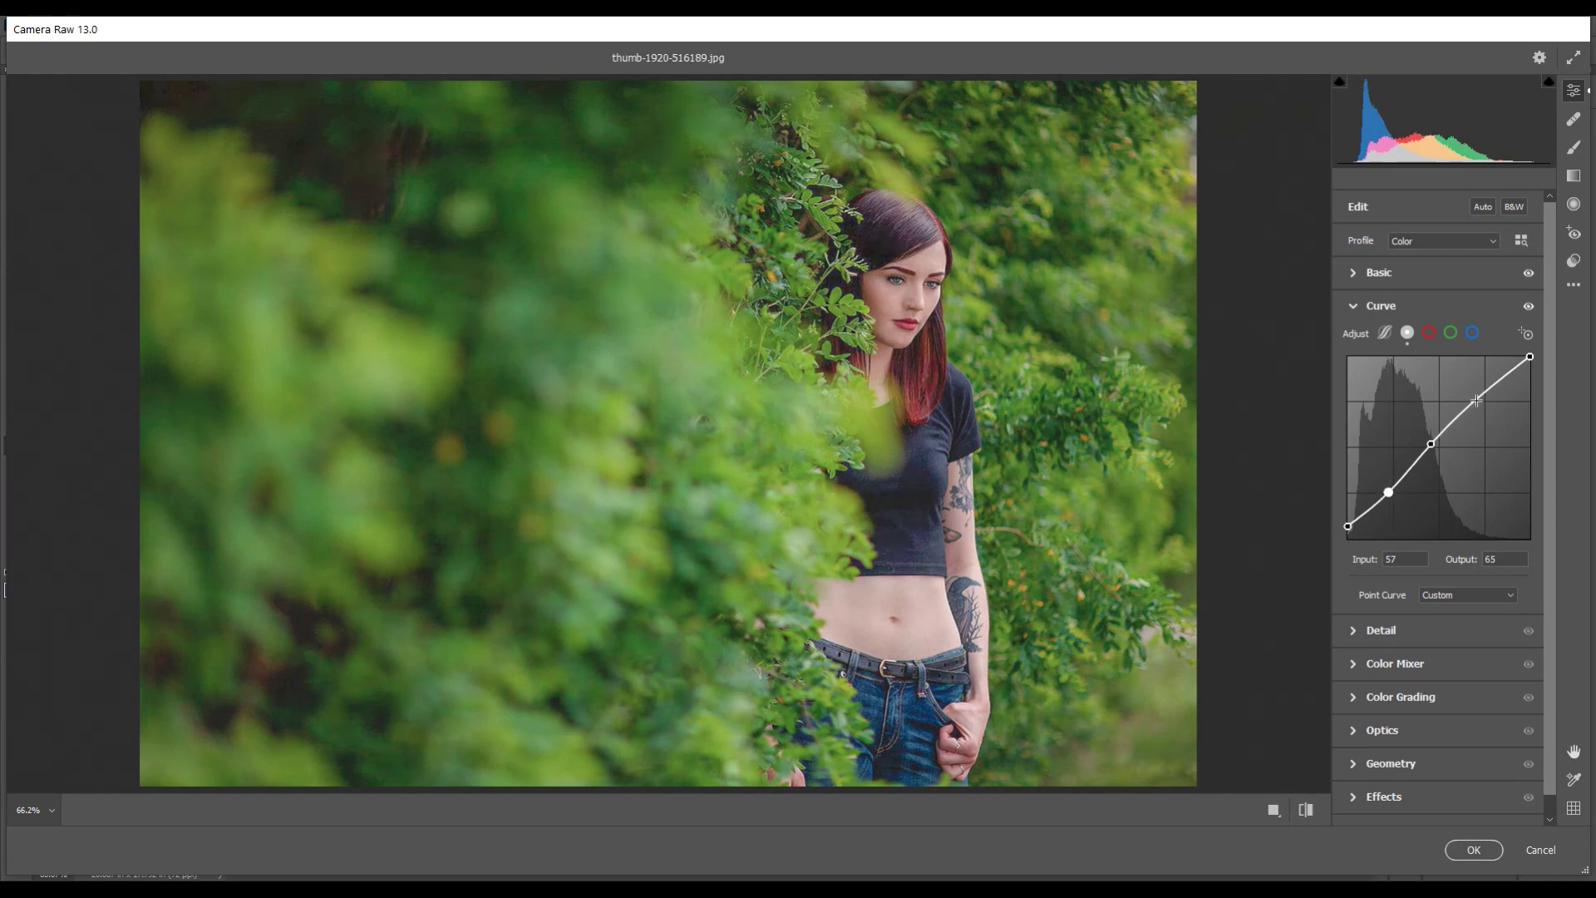
{"action": "left_click_drag", "start_coordinate": [1476, 401], "coordinate": [1481, 399]}
- Toggle the tone curve on and off to compare, then collapse the Curve panel
{"action": "left_click", "coordinate": [1528, 308]}
{"action": "left_click", "coordinate": [1529, 308]}
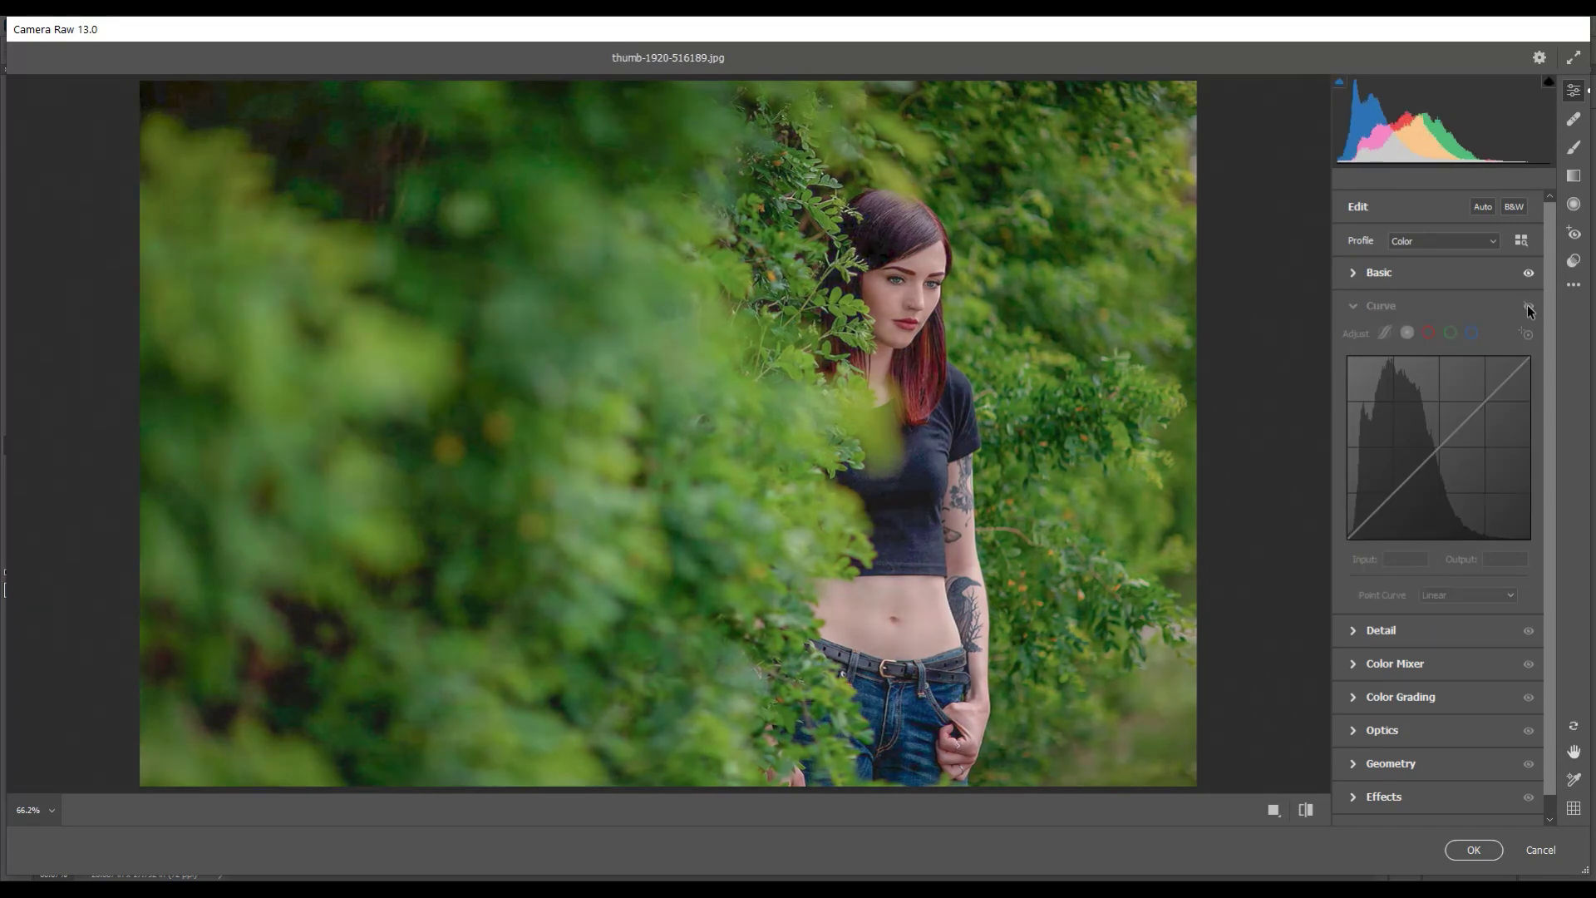
{"action": "left_click", "coordinate": [1529, 308]}
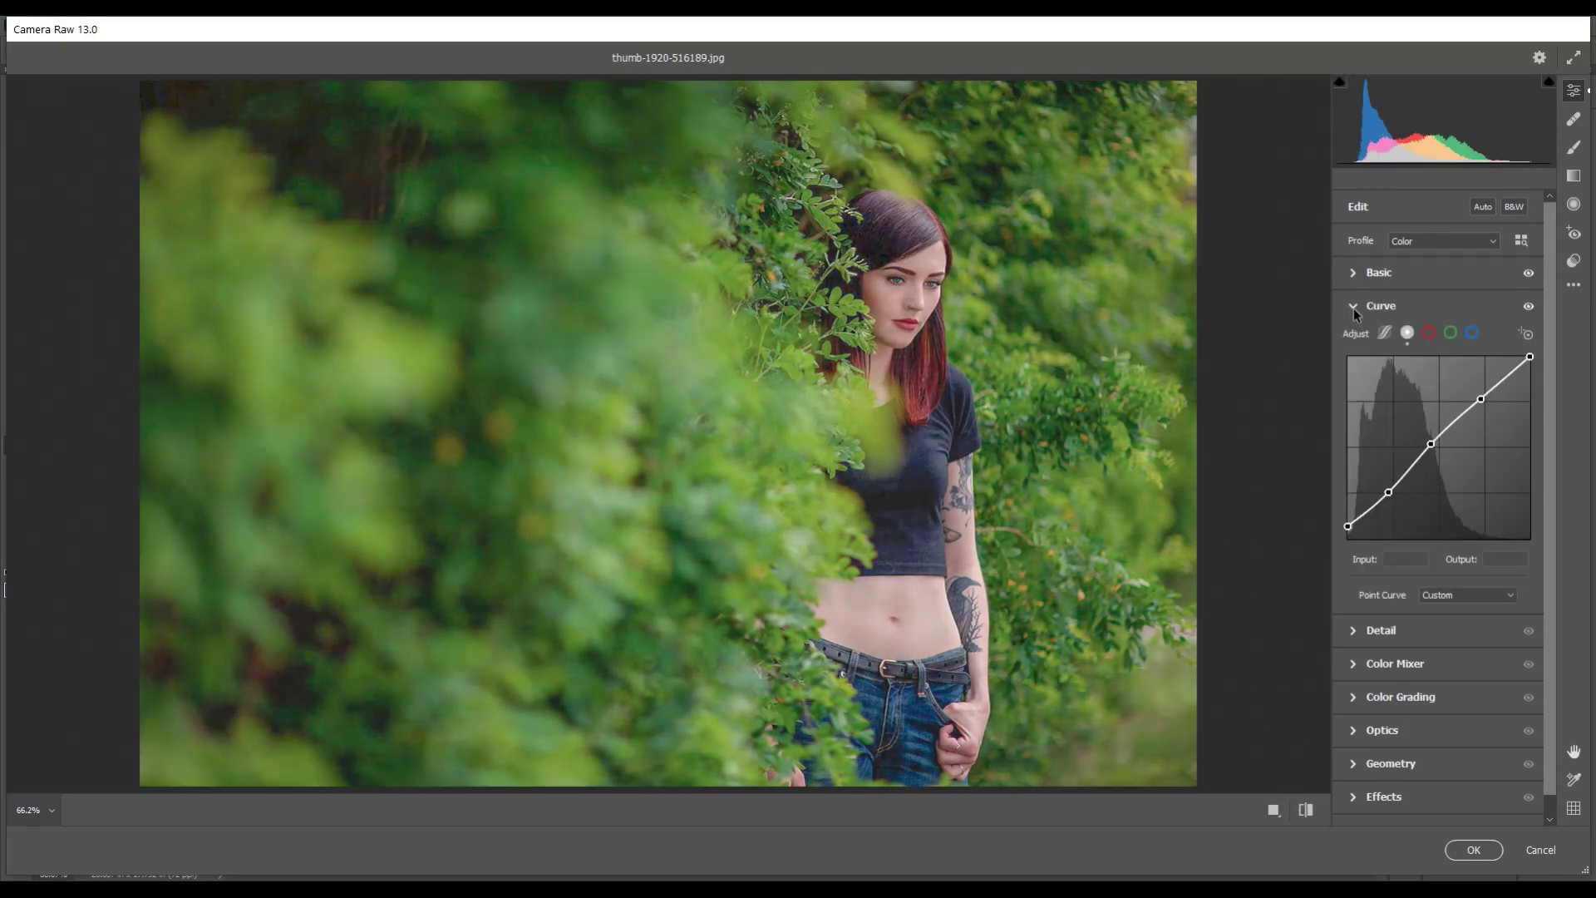
{"action": "left_click", "coordinate": [1353, 306]}
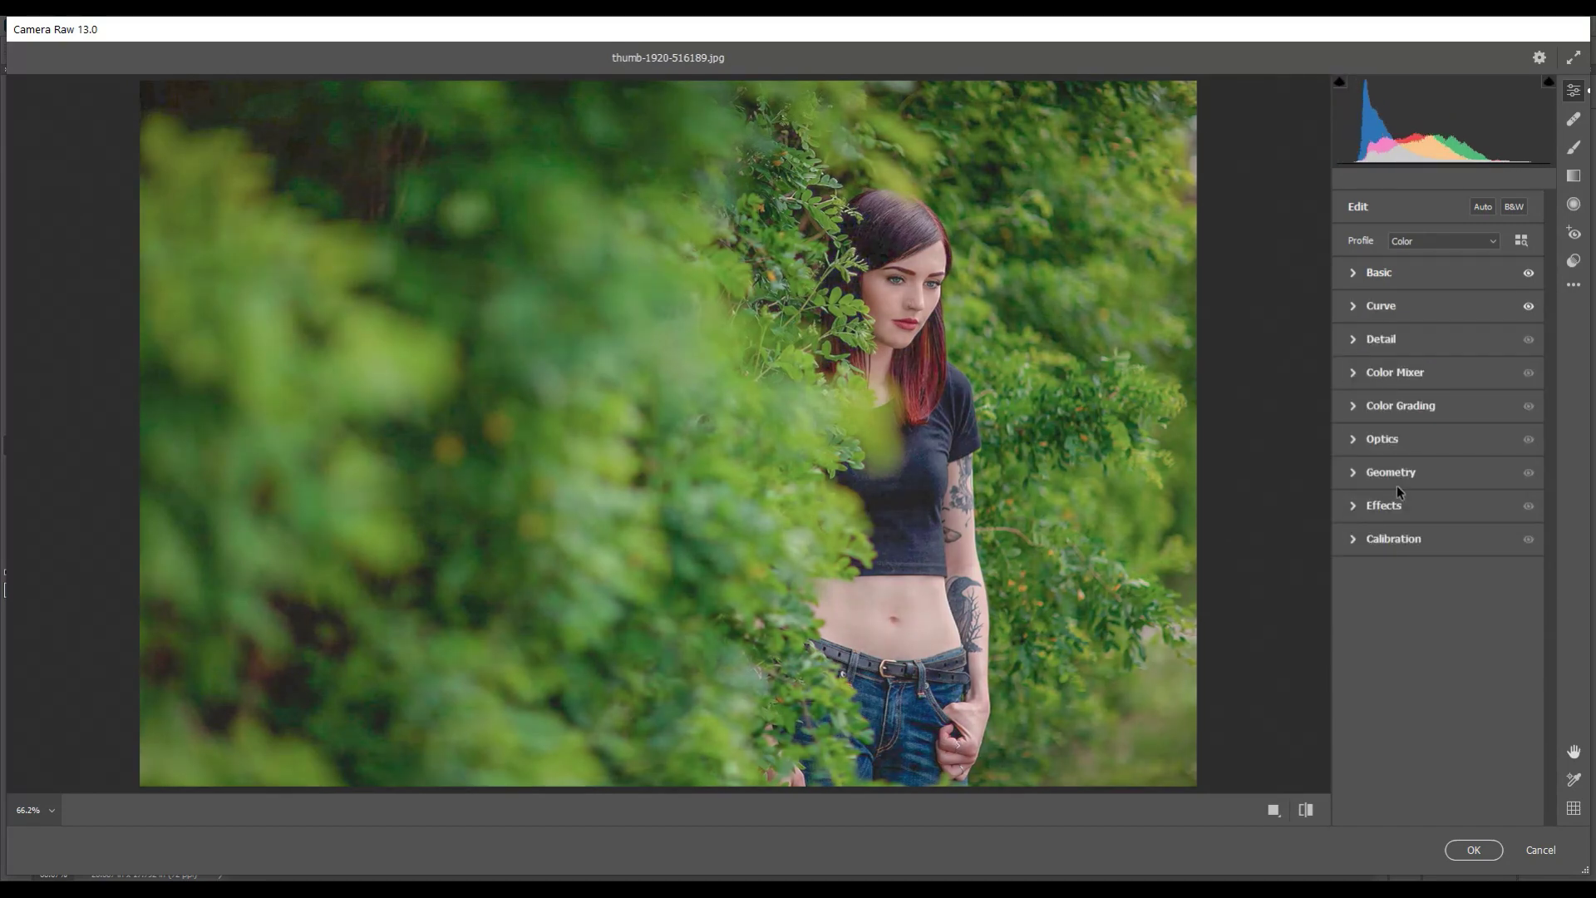
- In Detail, set Sharpening 50, Noise Reduction 20 and Color Noise Reduction 20
{"action": "left_click", "coordinate": [1352, 340]}
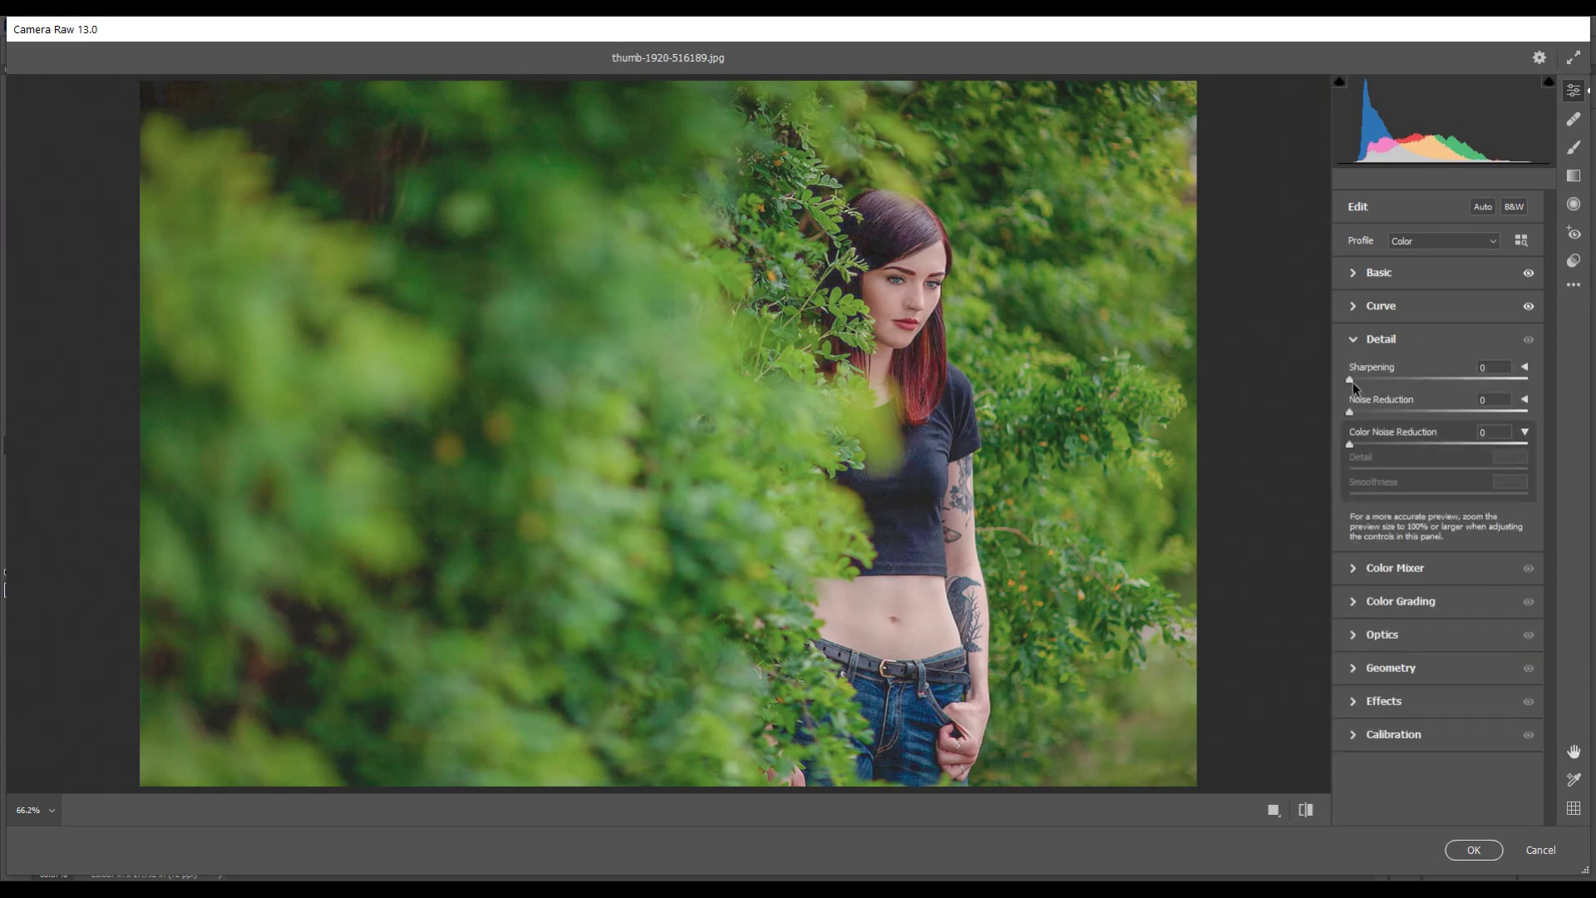
{"action": "left_click_drag", "start_coordinate": [1351, 379], "coordinate": [1385, 381]}
{"action": "key", "text": "Up"}
{"action": "left_click_drag", "start_coordinate": [1353, 412], "coordinate": [1359, 411]}
{"action": "key", "text": "Up"}
{"action": "left_click_drag", "start_coordinate": [1353, 444], "coordinate": [1384, 445]}
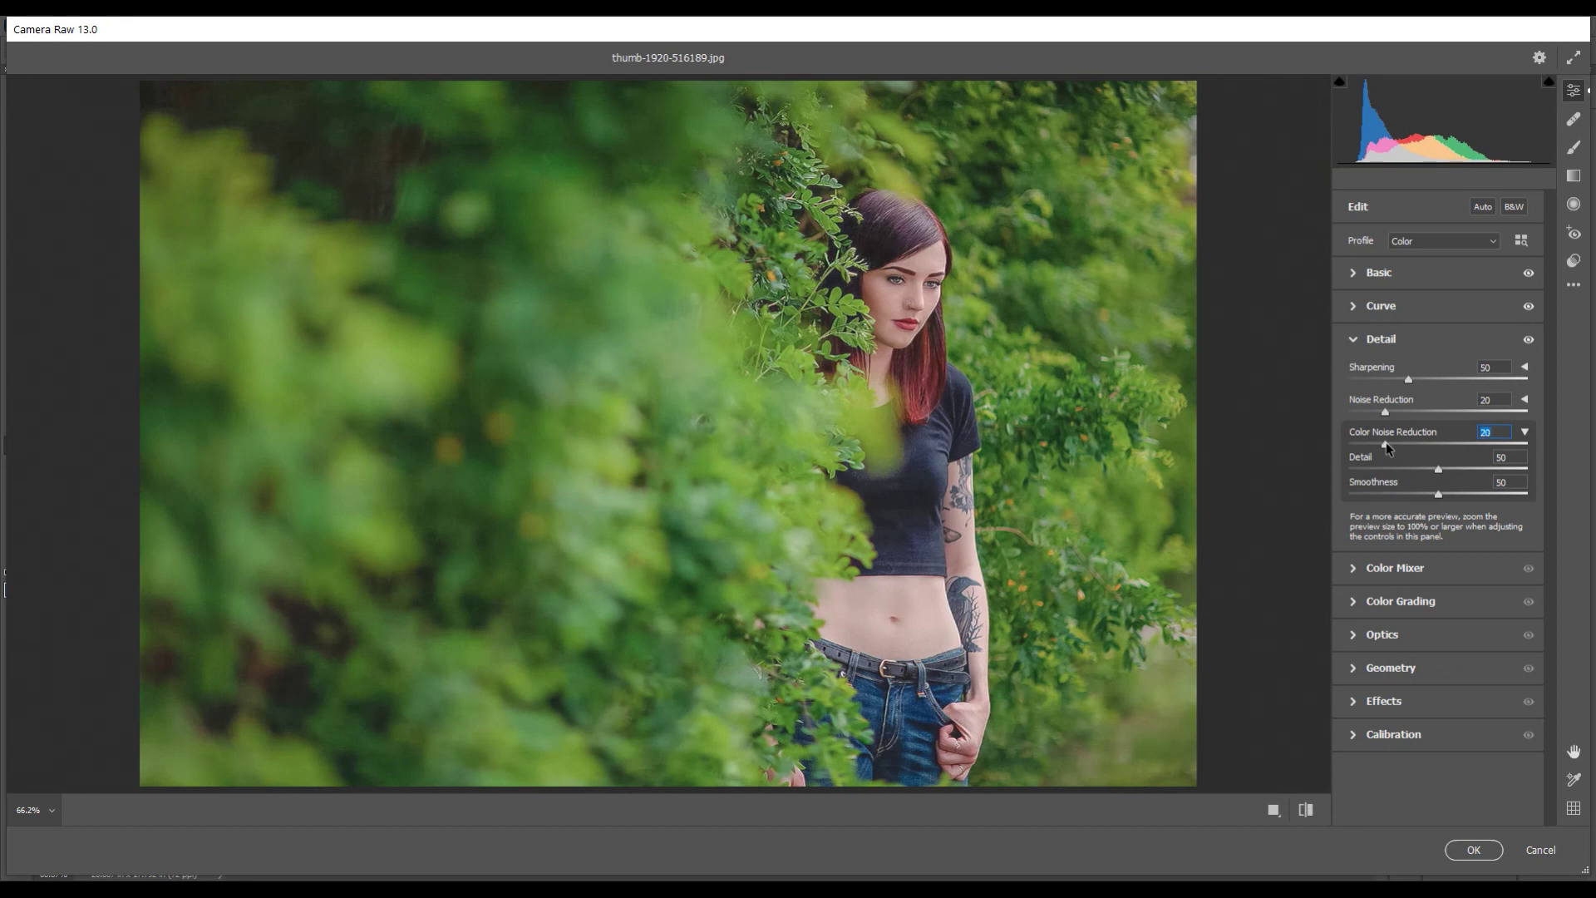
{"action": "left_click", "coordinate": [1353, 341]}
{"action": "key", "text": "alt"}
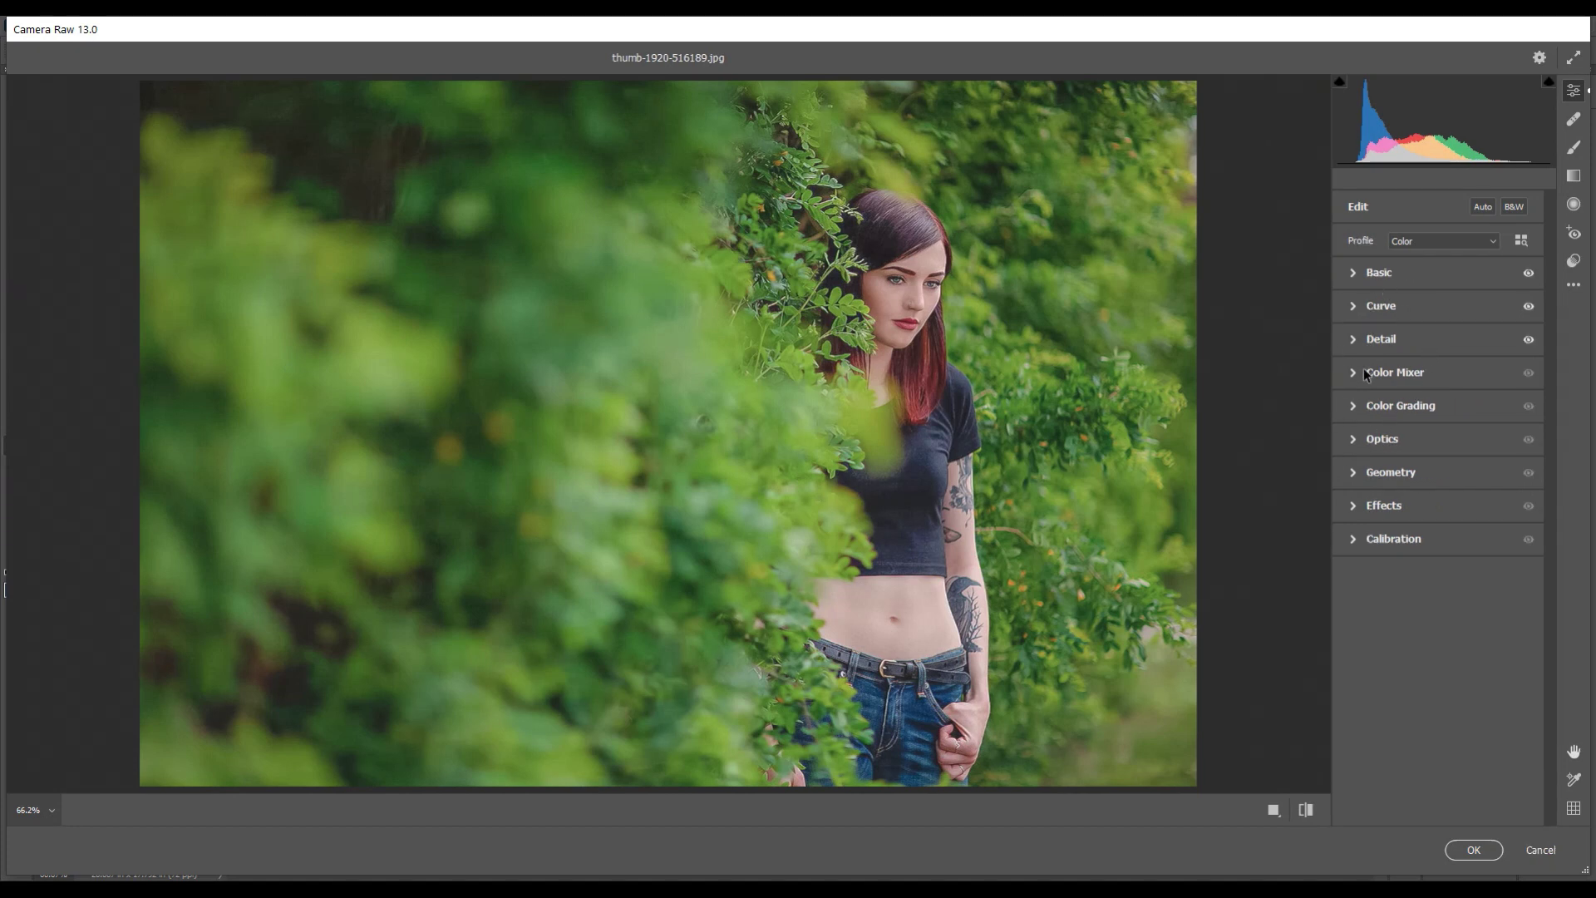
- In the Color Mixer Hue tab, shift the Reds hue toward magenta
{"action": "left_click", "coordinate": [1355, 405]}
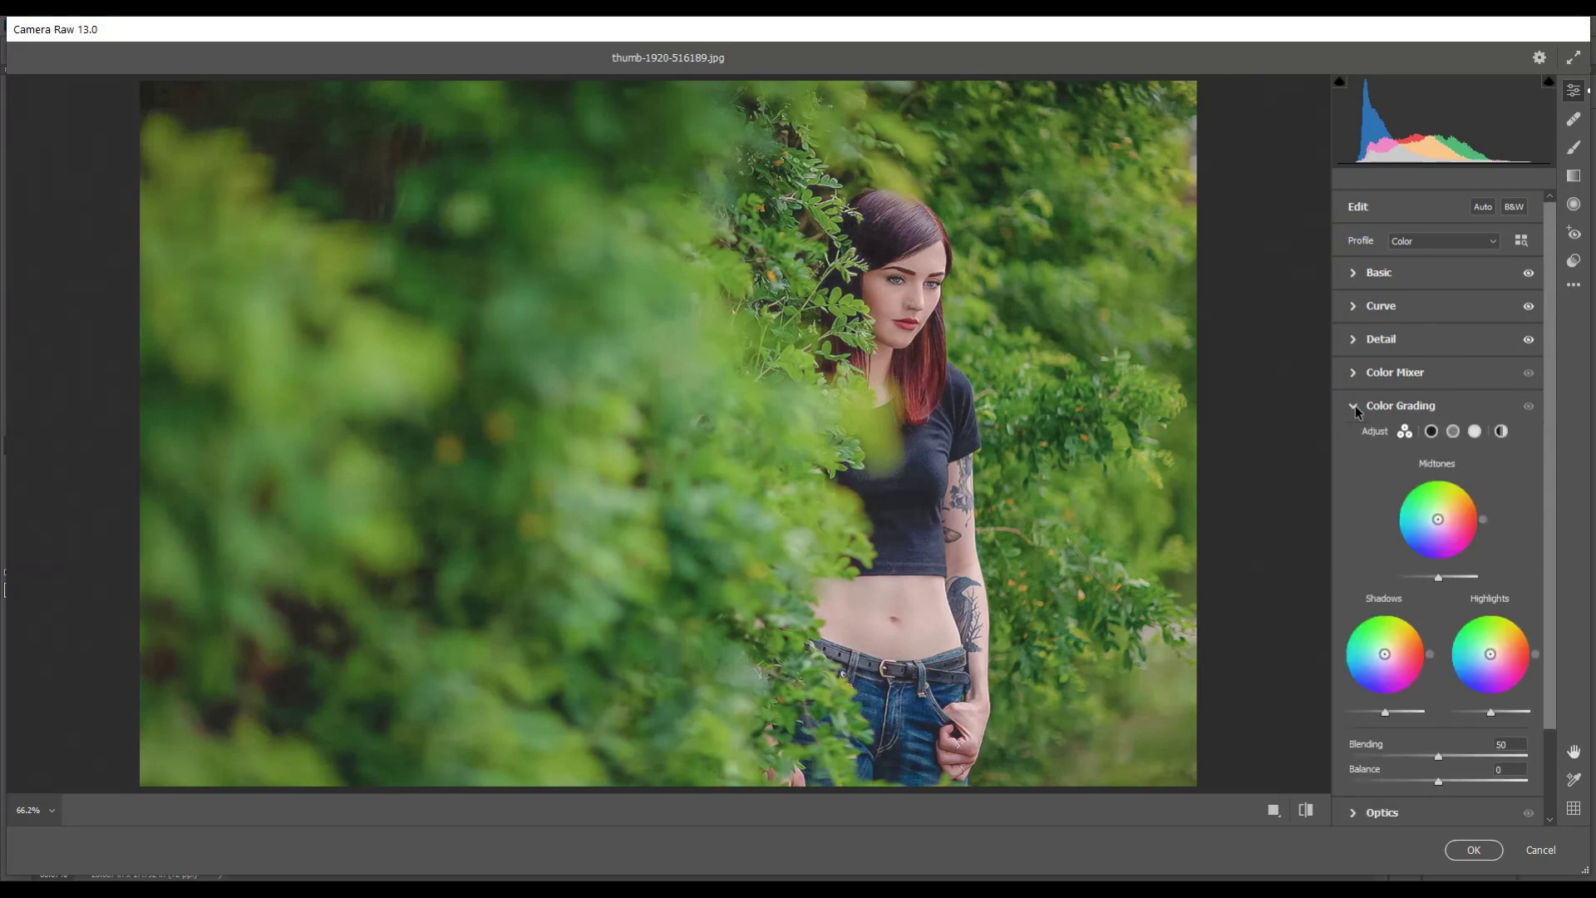
{"action": "left_click", "coordinate": [1354, 405]}
{"action": "left_click", "coordinate": [1358, 372]}
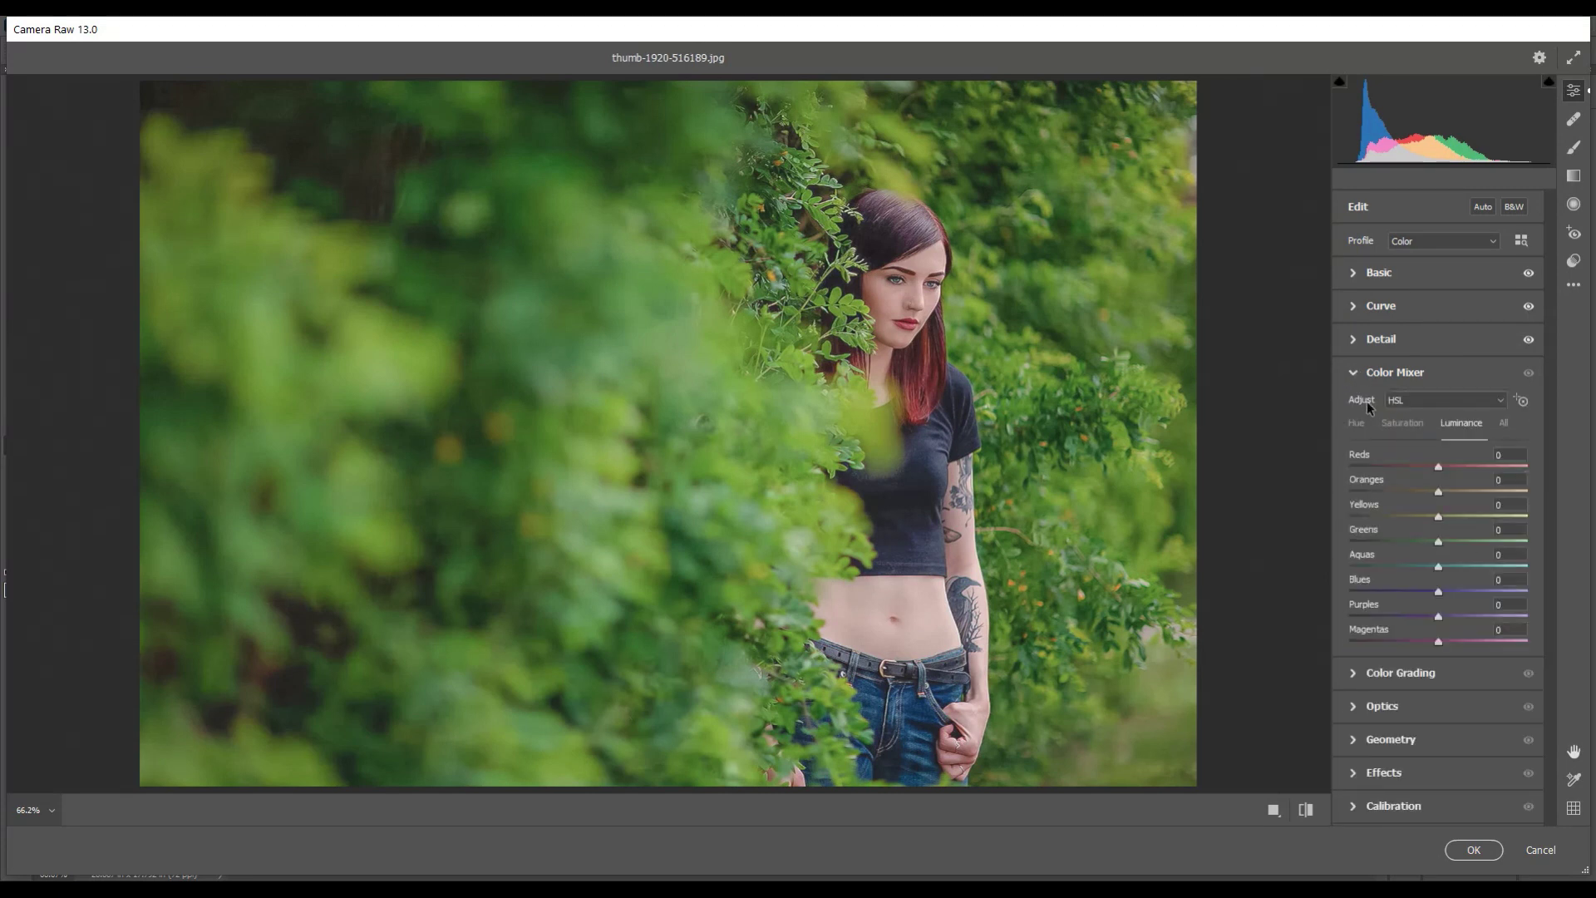
{"action": "left_click", "coordinate": [1357, 422]}
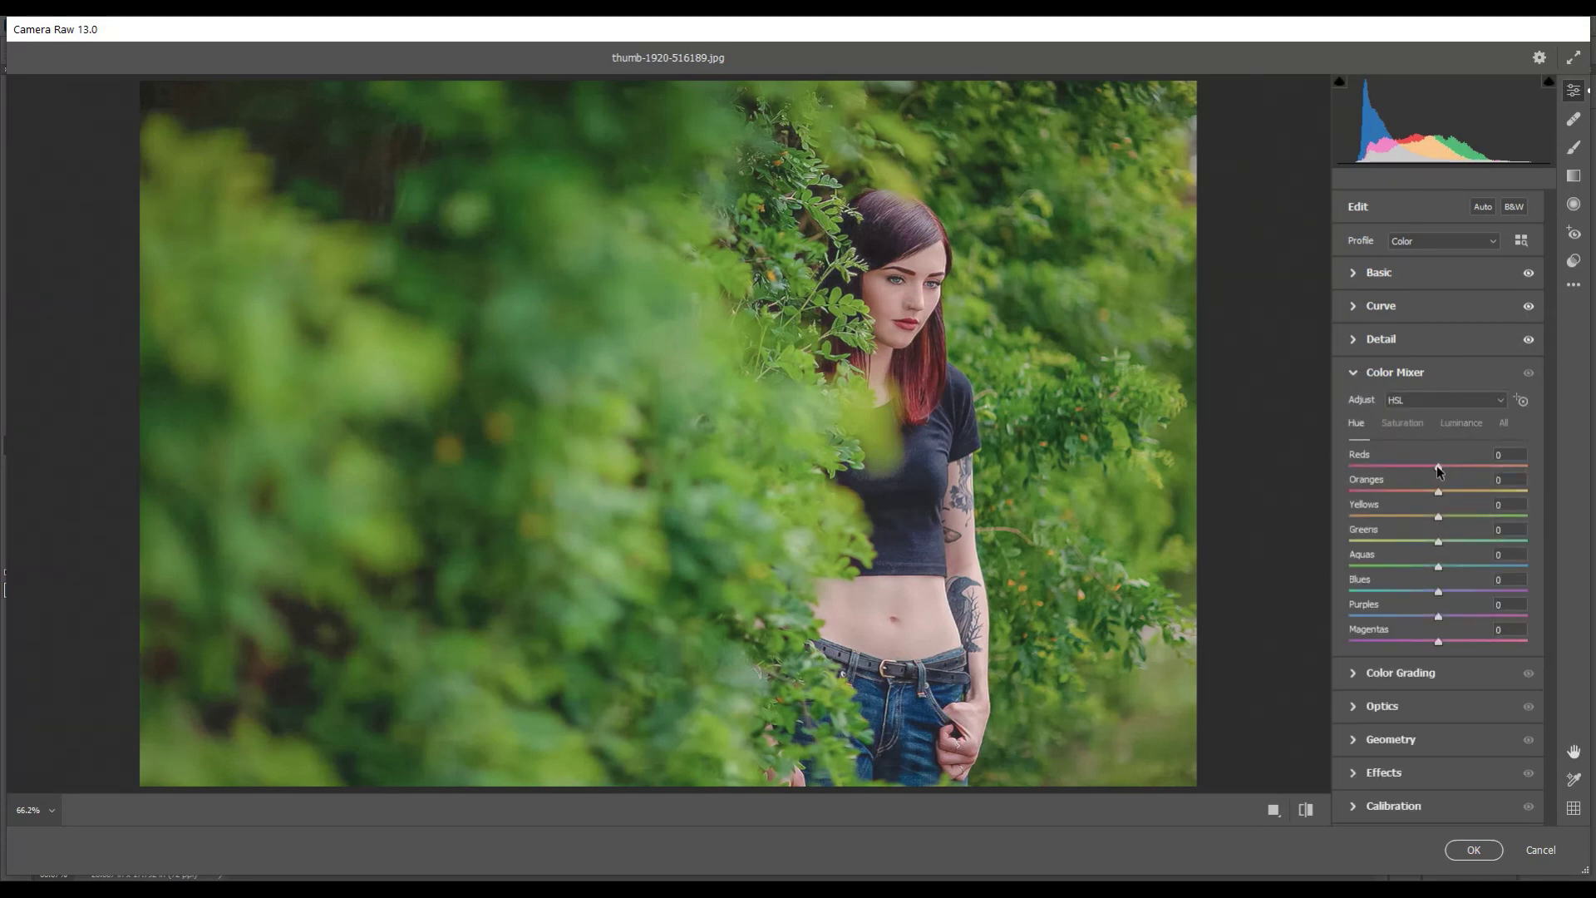
{"action": "left_click_drag", "start_coordinate": [1417, 465], "coordinate": [1408, 463]}
{"action": "left_click_drag", "start_coordinate": [1409, 462], "coordinate": [1411, 463]}
- Set saturation to Reds +54, Oranges +30, Greens +50, Aquas -100 and Blues -100
{"action": "left_click", "coordinate": [1403, 422]}
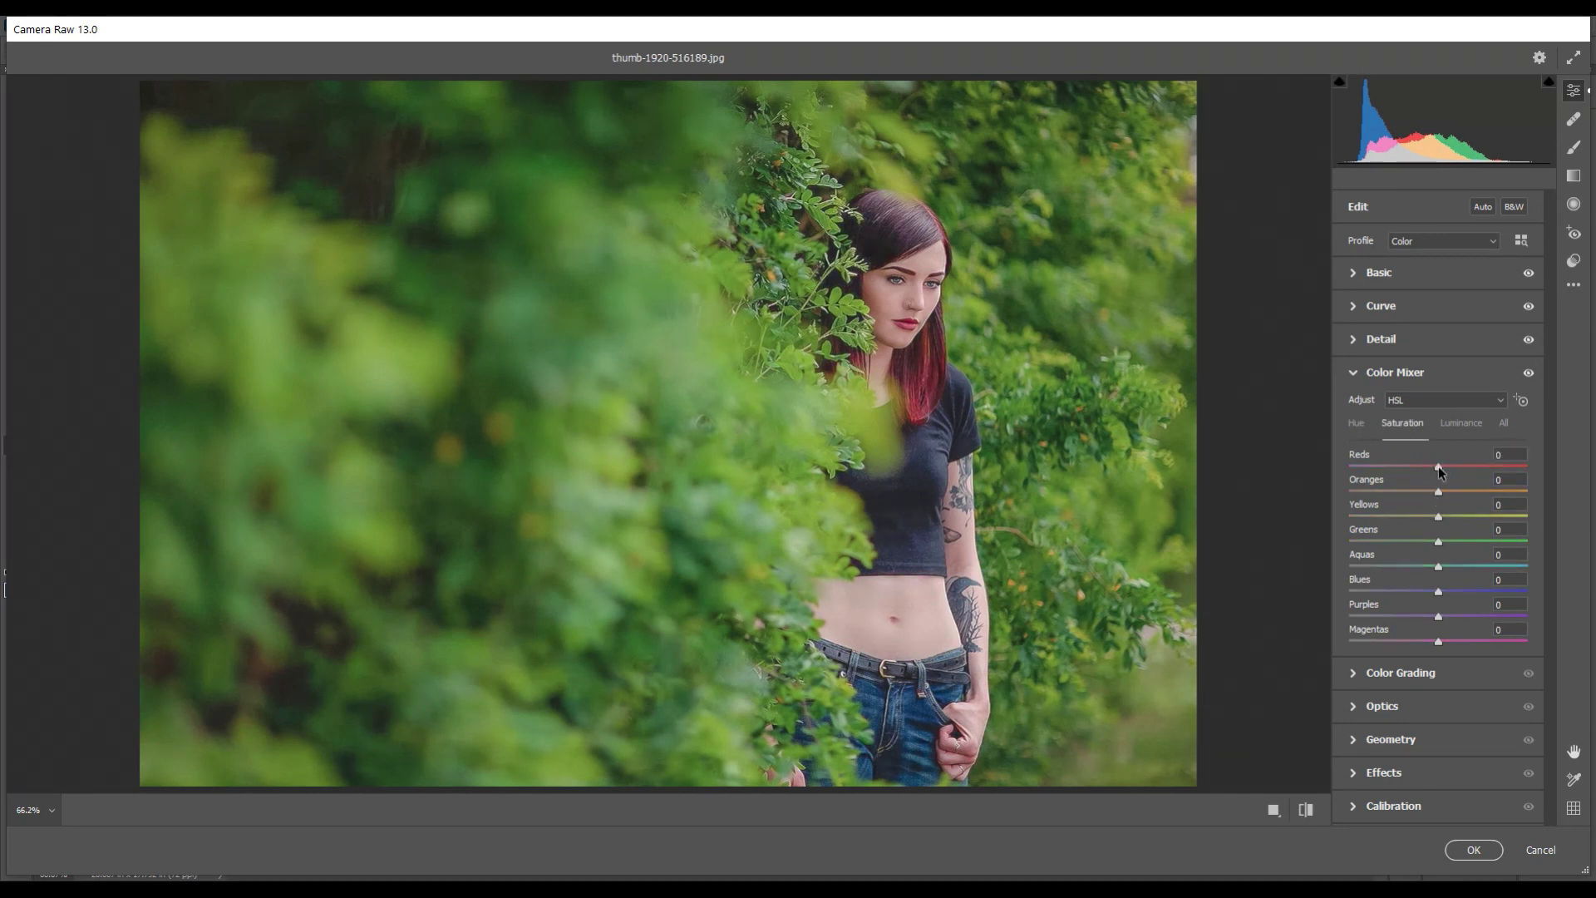
{"action": "left_click_drag", "start_coordinate": [1442, 464], "coordinate": [1454, 467]}
{"action": "left_click_drag", "start_coordinate": [1439, 491], "coordinate": [1453, 497]}
{"action": "left_click_drag", "start_coordinate": [1474, 492], "coordinate": [1467, 492]}
{"action": "left_click", "coordinate": [1438, 567]}
{"action": "left_click_drag", "start_coordinate": [1438, 567], "coordinate": [1334, 565]}
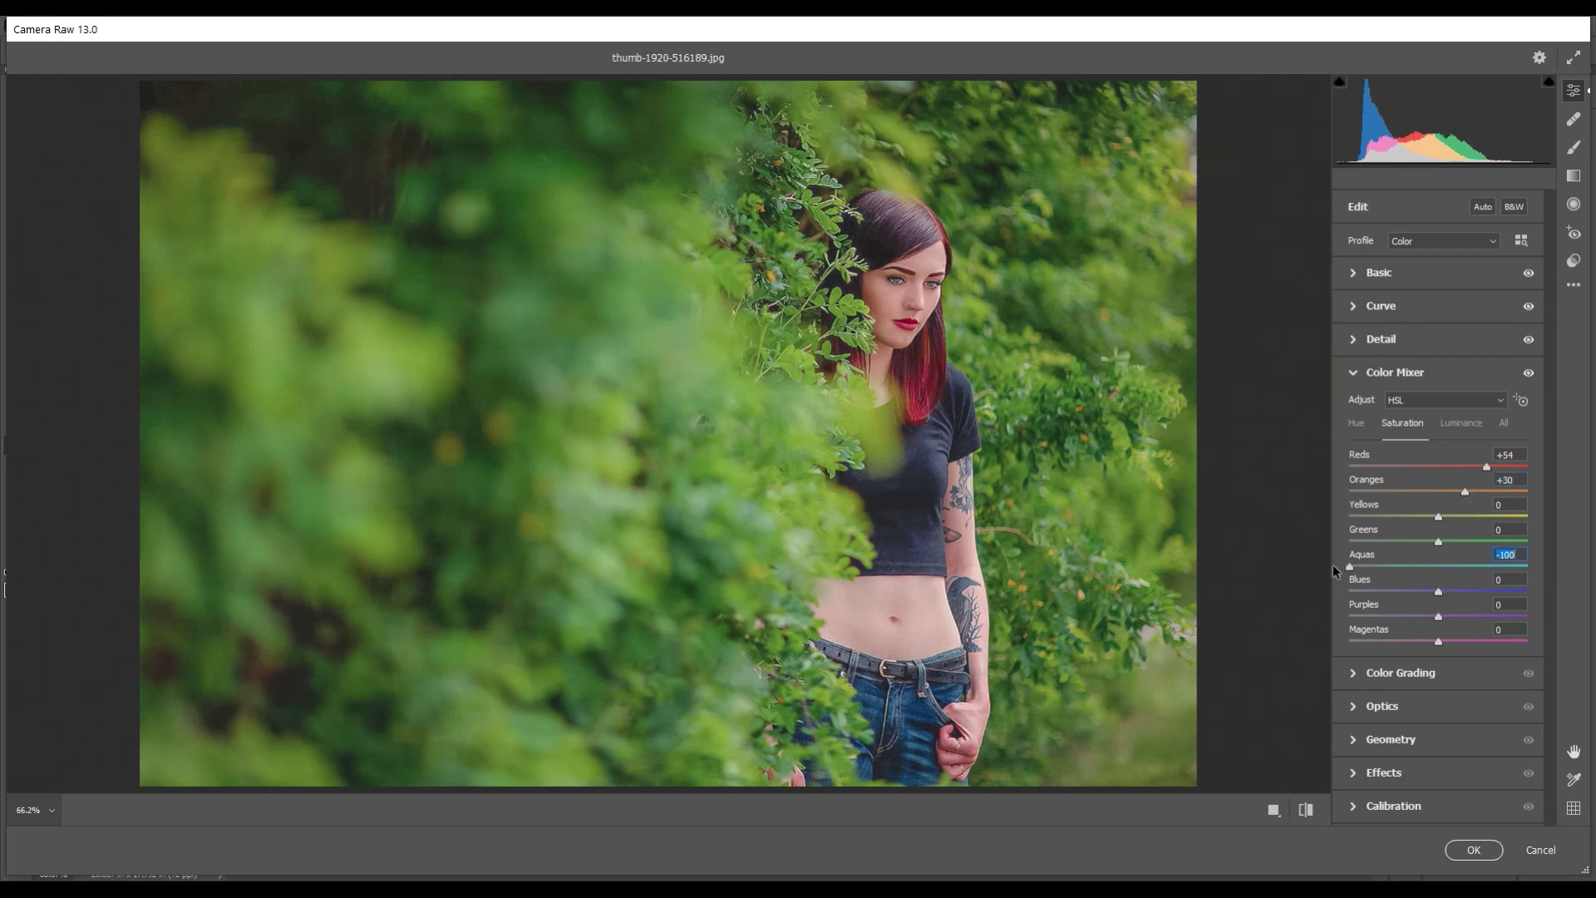
{"action": "left_click_drag", "start_coordinate": [1438, 592], "coordinate": [1373, 593]}
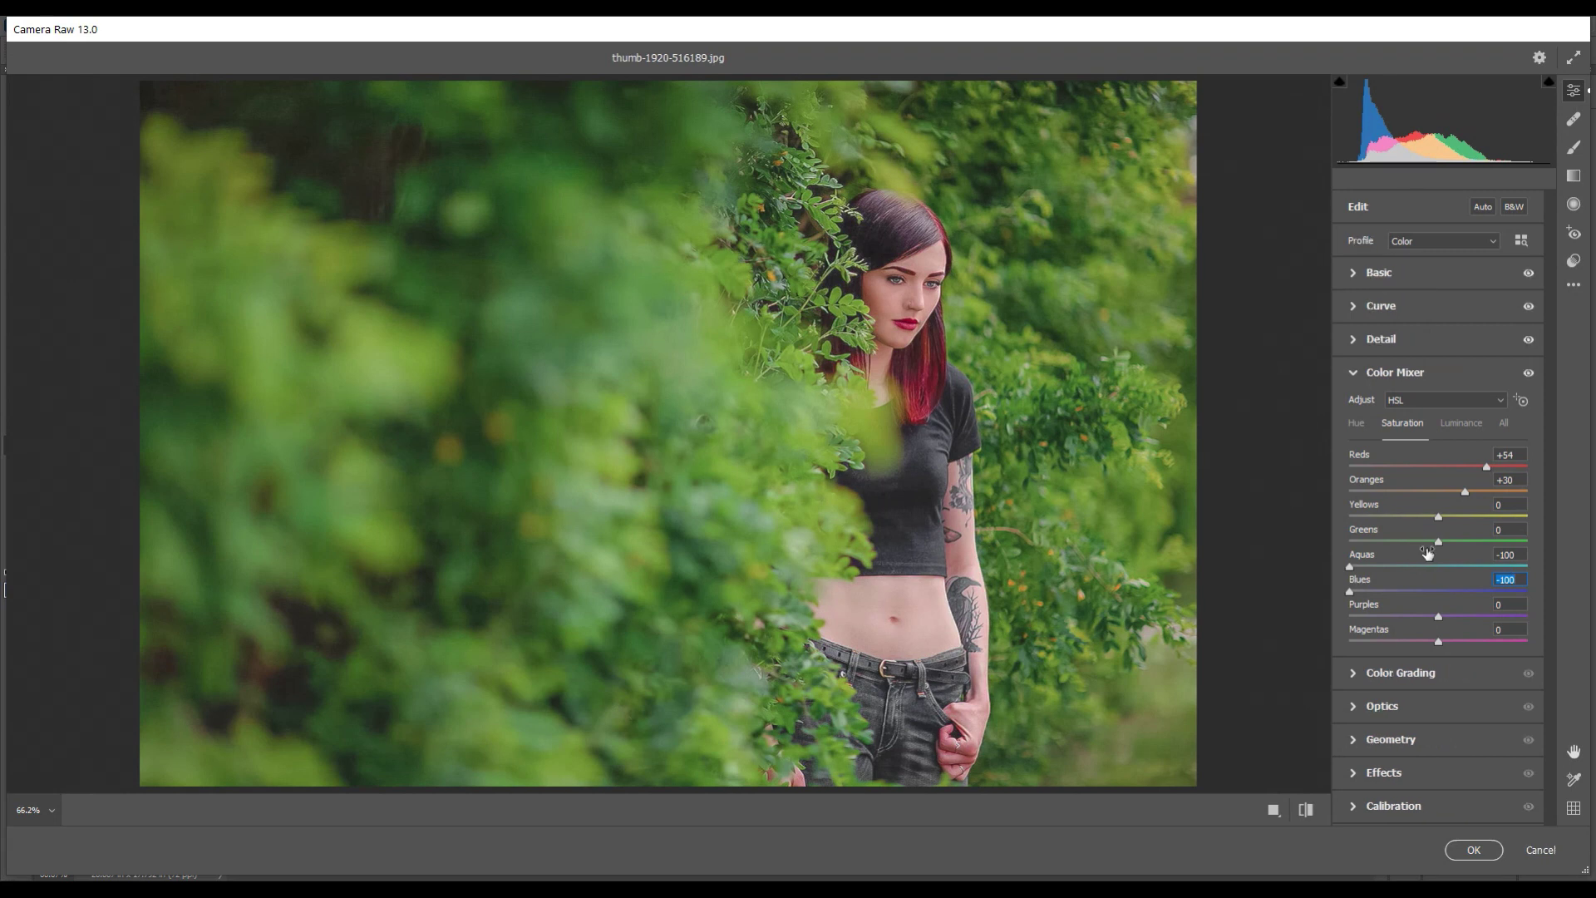
{"action": "left_click_drag", "start_coordinate": [1438, 545], "coordinate": [1481, 542]}
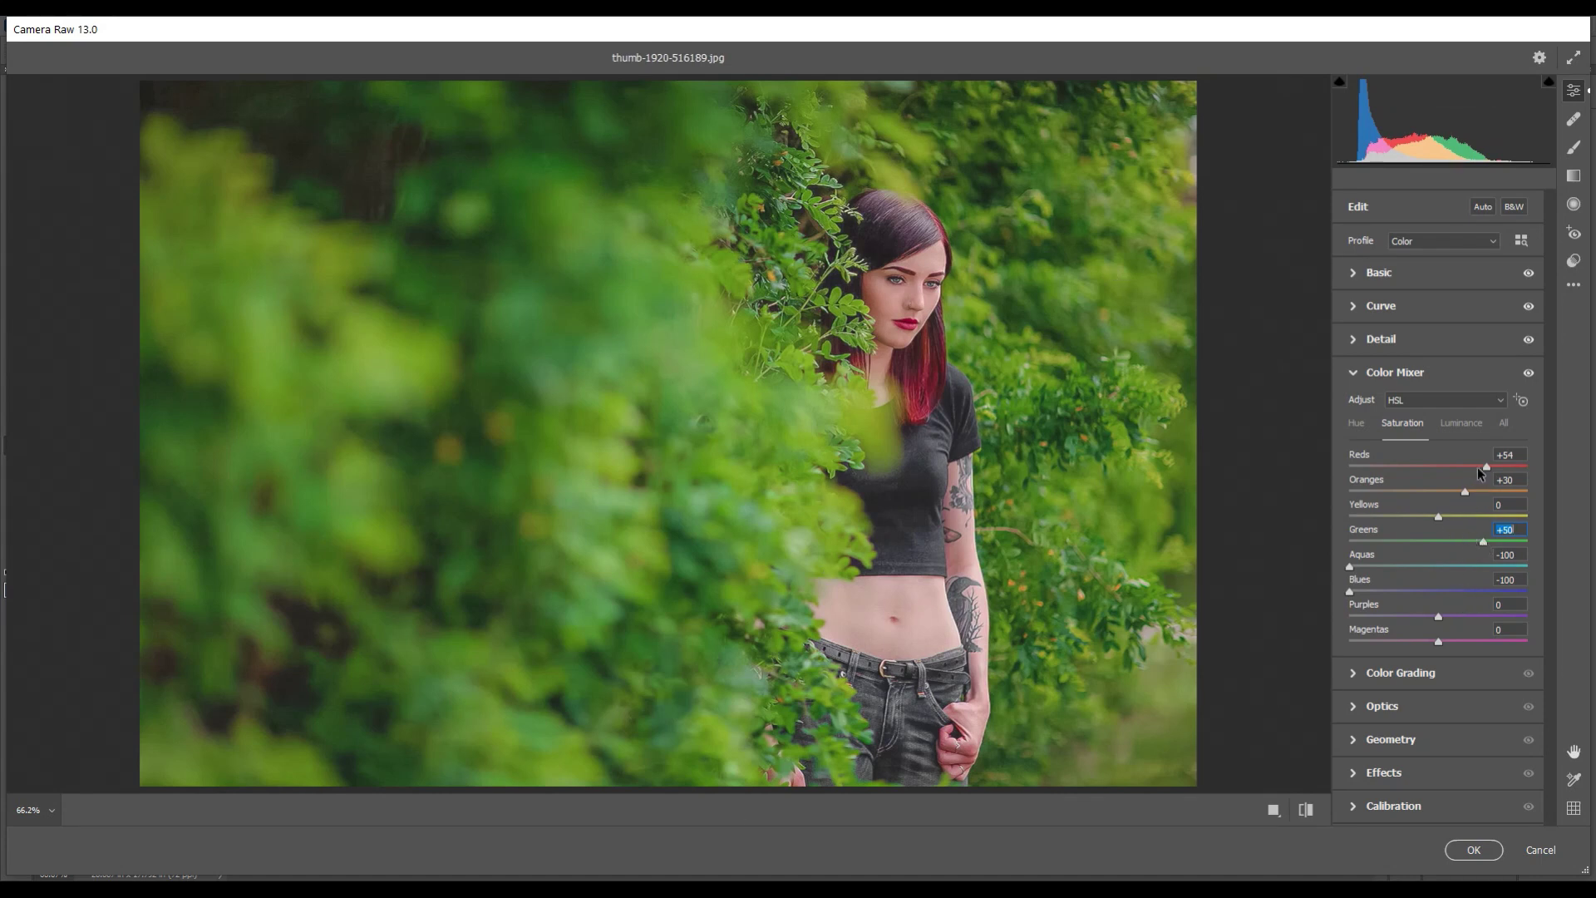
- Set Luminance to Reds -66, Oranges +33, Greens -80, Aquas +99 and Purples -27
{"action": "left_click", "coordinate": [1464, 423]}
{"action": "left_click_drag", "start_coordinate": [1439, 468], "coordinate": [1385, 476]}
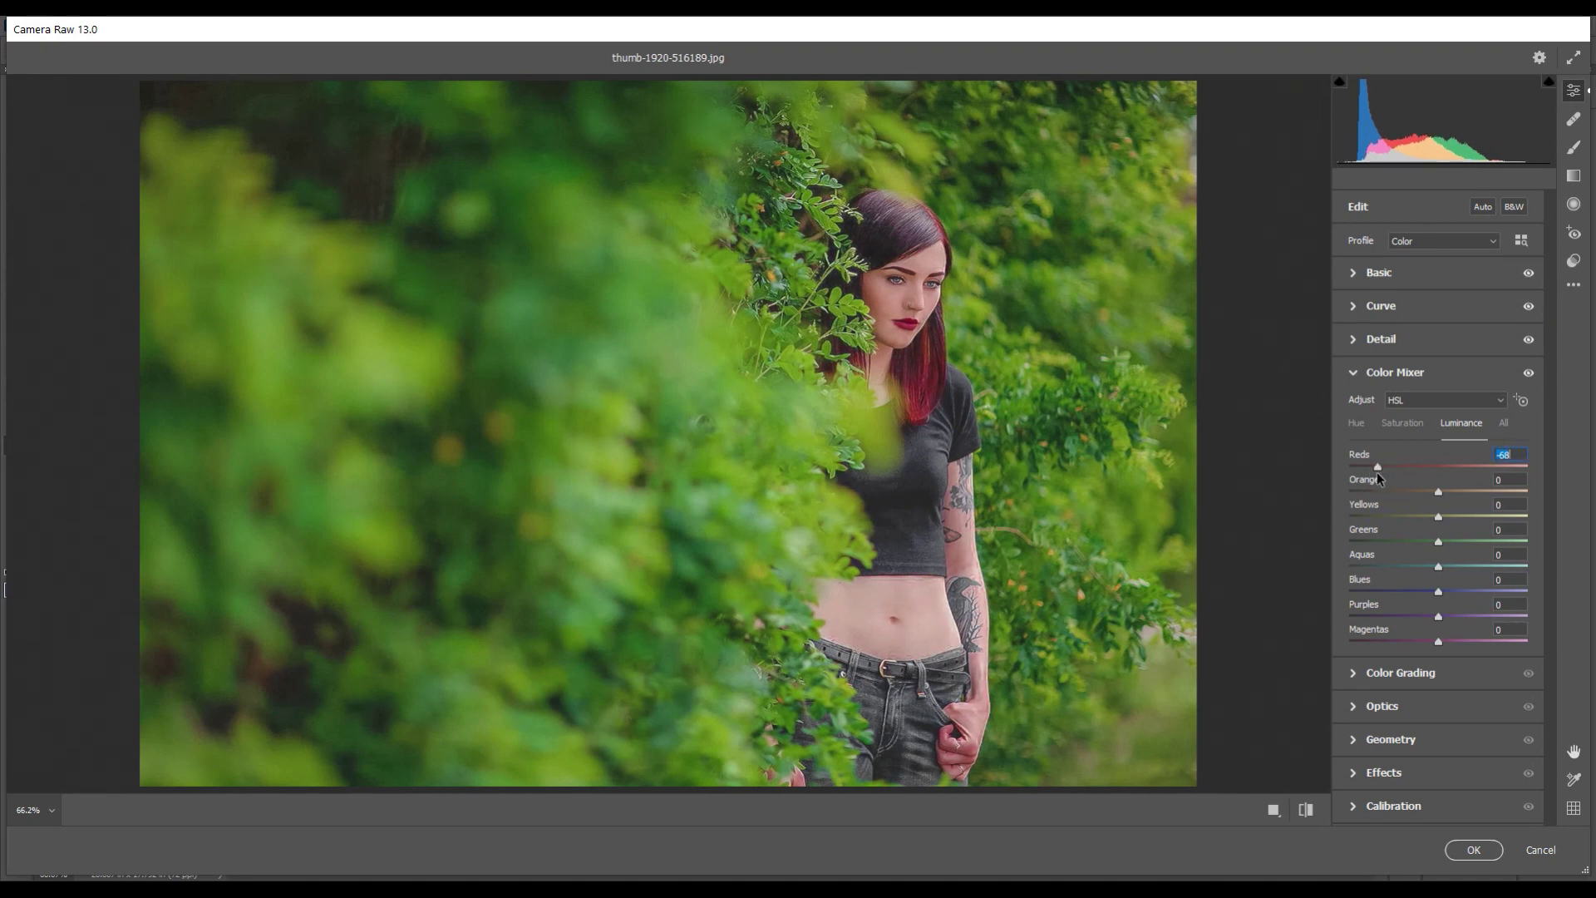
{"action": "left_click_drag", "start_coordinate": [1437, 491], "coordinate": [1455, 492]}
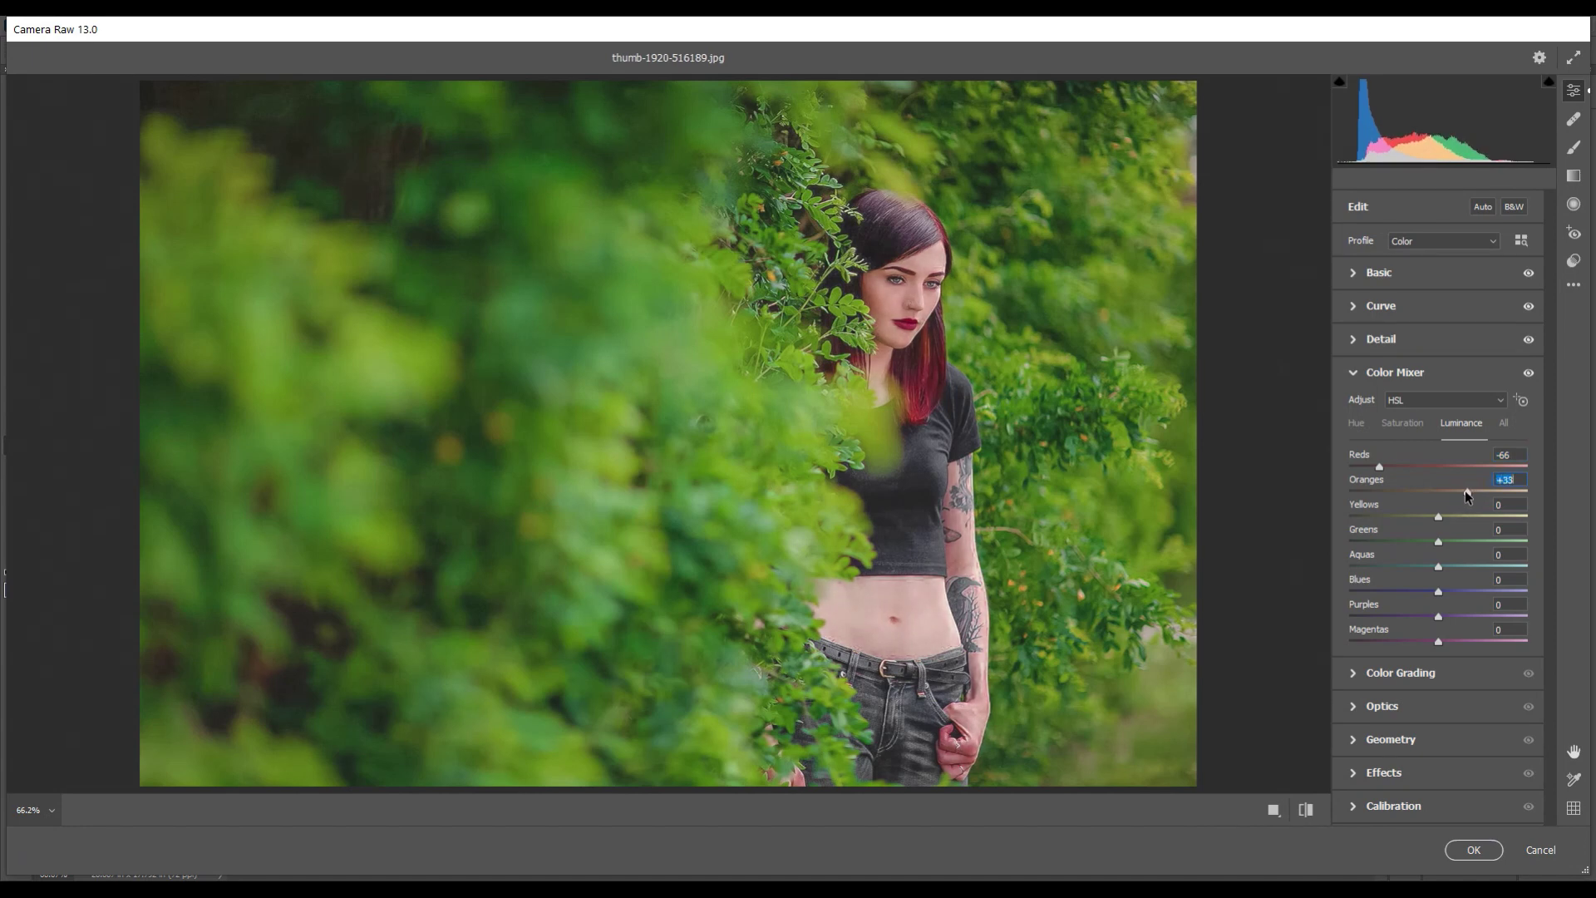
{"action": "left_click_drag", "start_coordinate": [1441, 544], "coordinate": [1350, 549]}
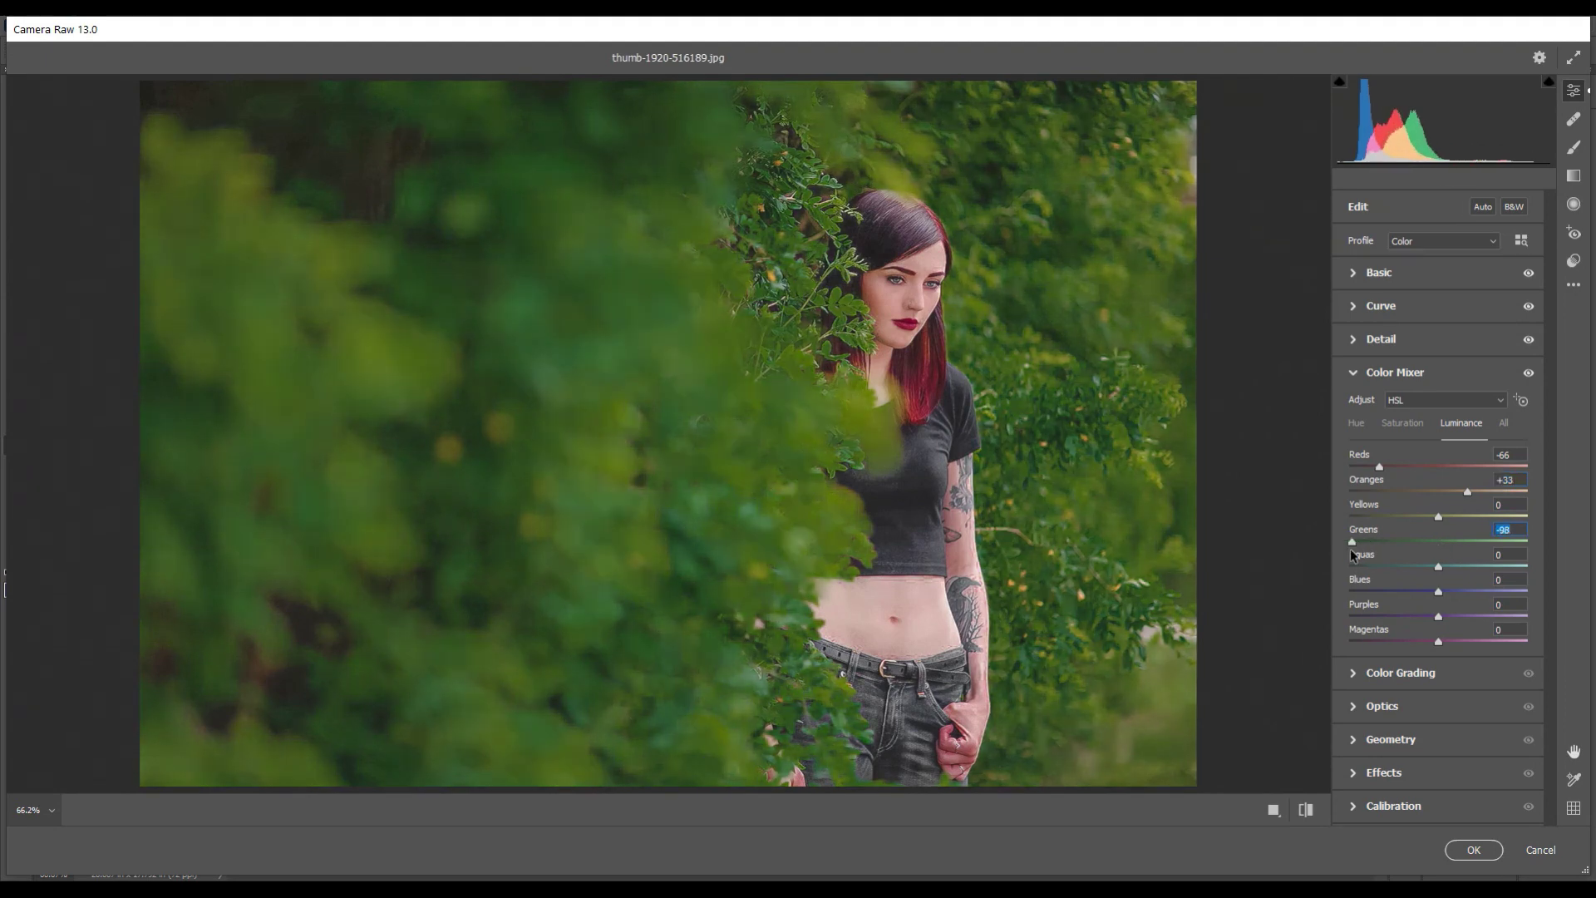
{"action": "left_click_drag", "start_coordinate": [1444, 566], "coordinate": [1526, 572]}
{"action": "left_click_drag", "start_coordinate": [1350, 542], "coordinate": [1366, 541]}
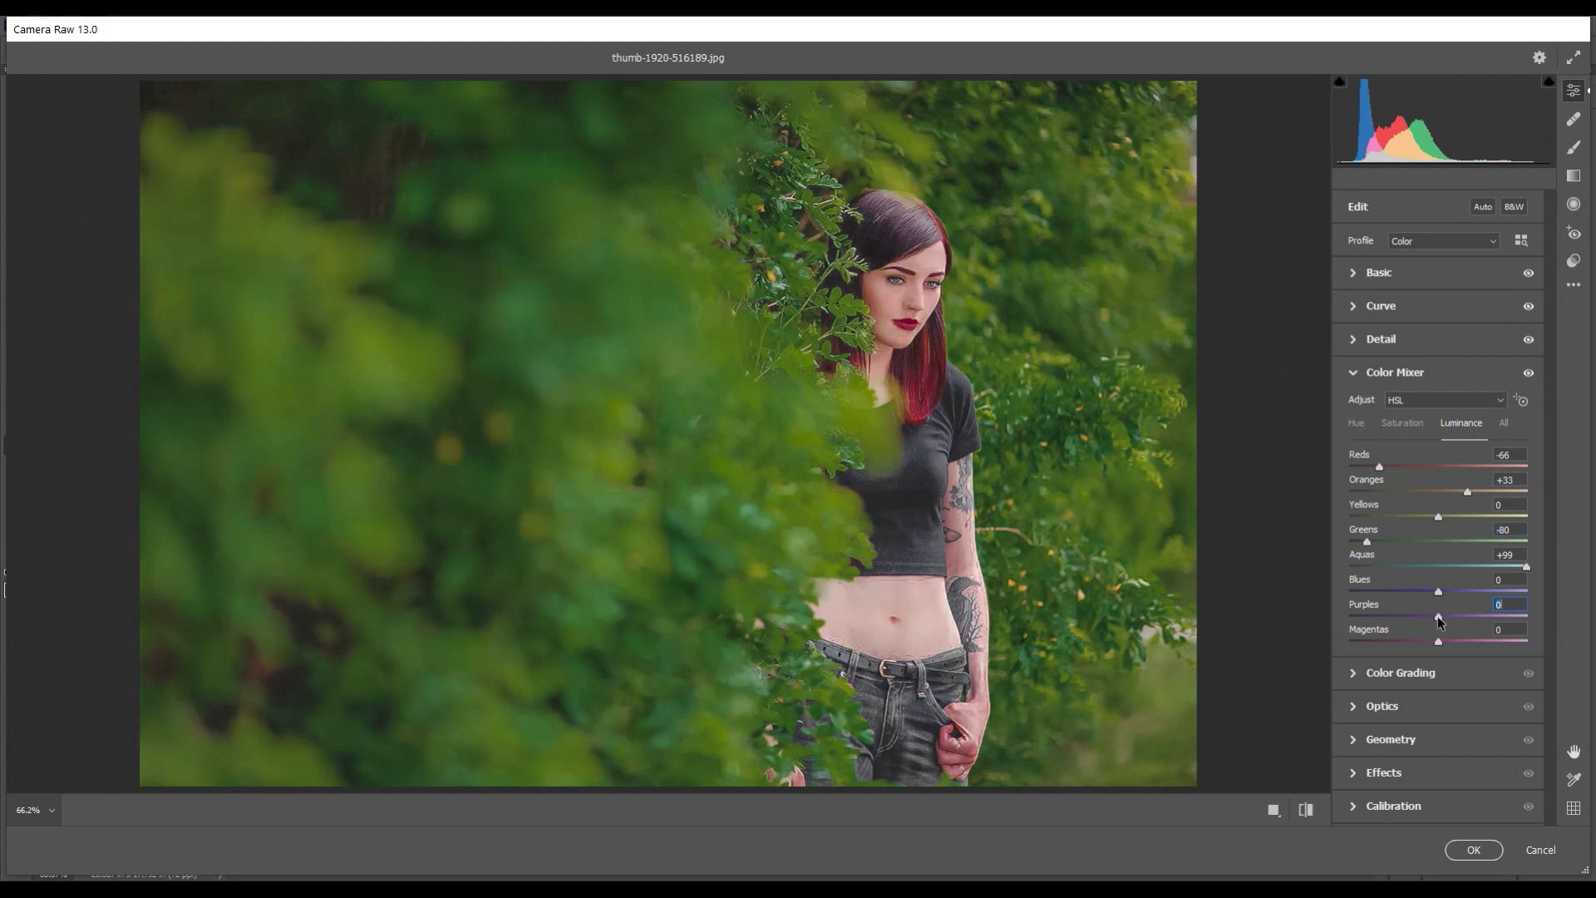
{"action": "left_click_drag", "start_coordinate": [1438, 616], "coordinate": [1407, 617]}
- In Calibration, set the Red Primary to Hue +60 and Saturation -24
{"action": "left_click", "coordinate": [1352, 374]}
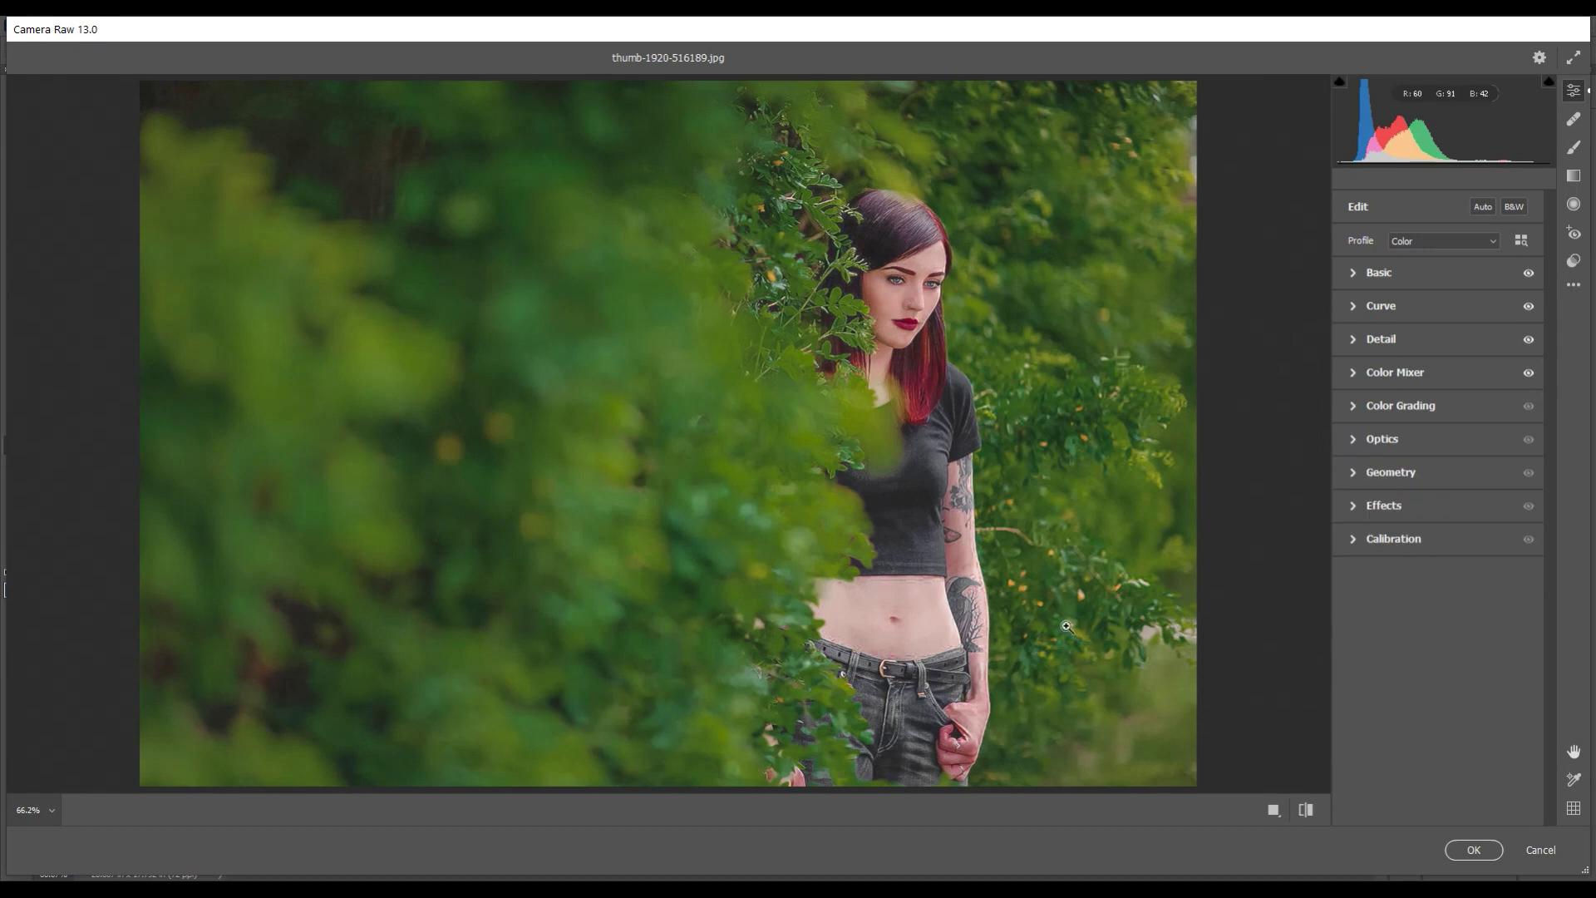
{"action": "left_click", "coordinate": [1352, 541]}
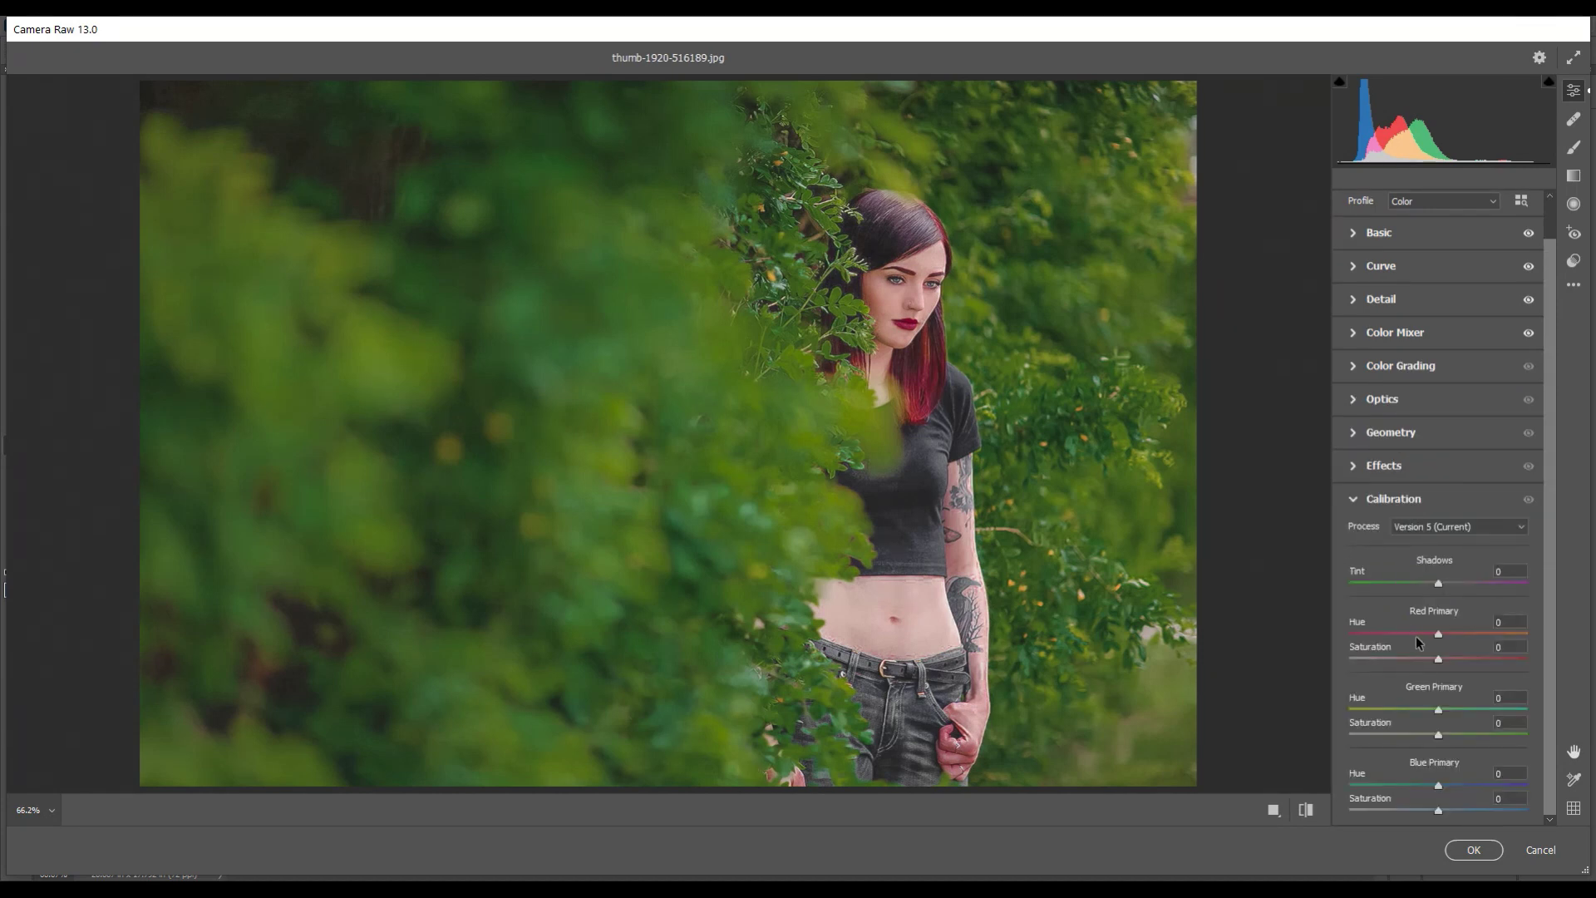
{"action": "left_click_drag", "start_coordinate": [1438, 633], "coordinate": [1498, 632]}
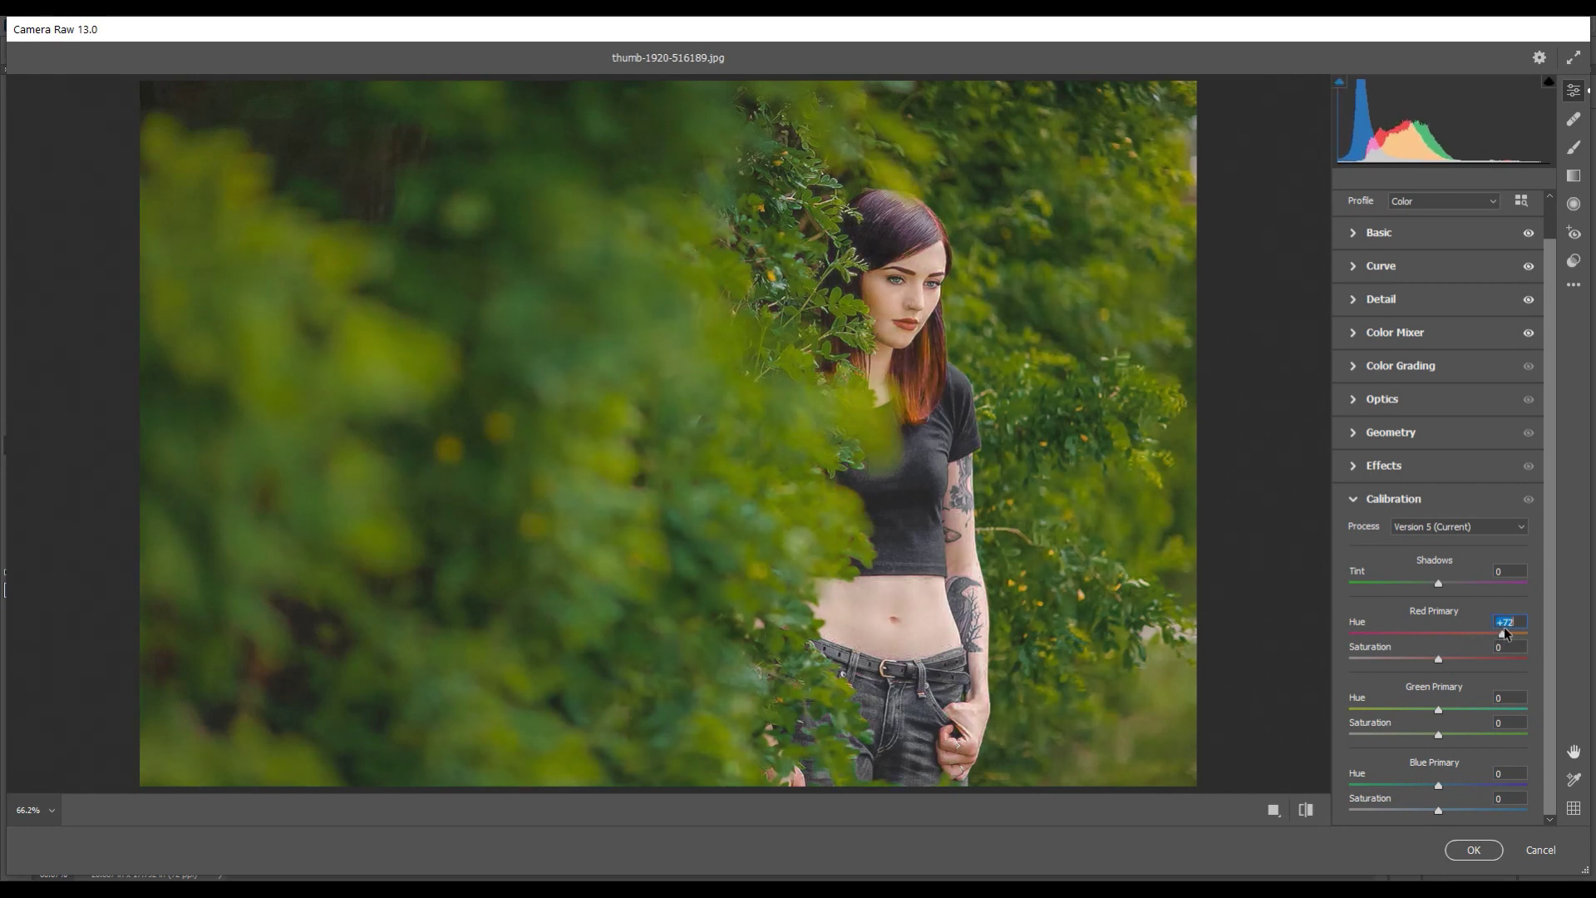
{"action": "left_click_drag", "start_coordinate": [1506, 631], "coordinate": [1495, 632]}
{"action": "type", "text": "+50"}
{"action": "key", "text": "Return"}
{"action": "left_click_drag", "start_coordinate": [1439, 657], "coordinate": [1393, 662]}
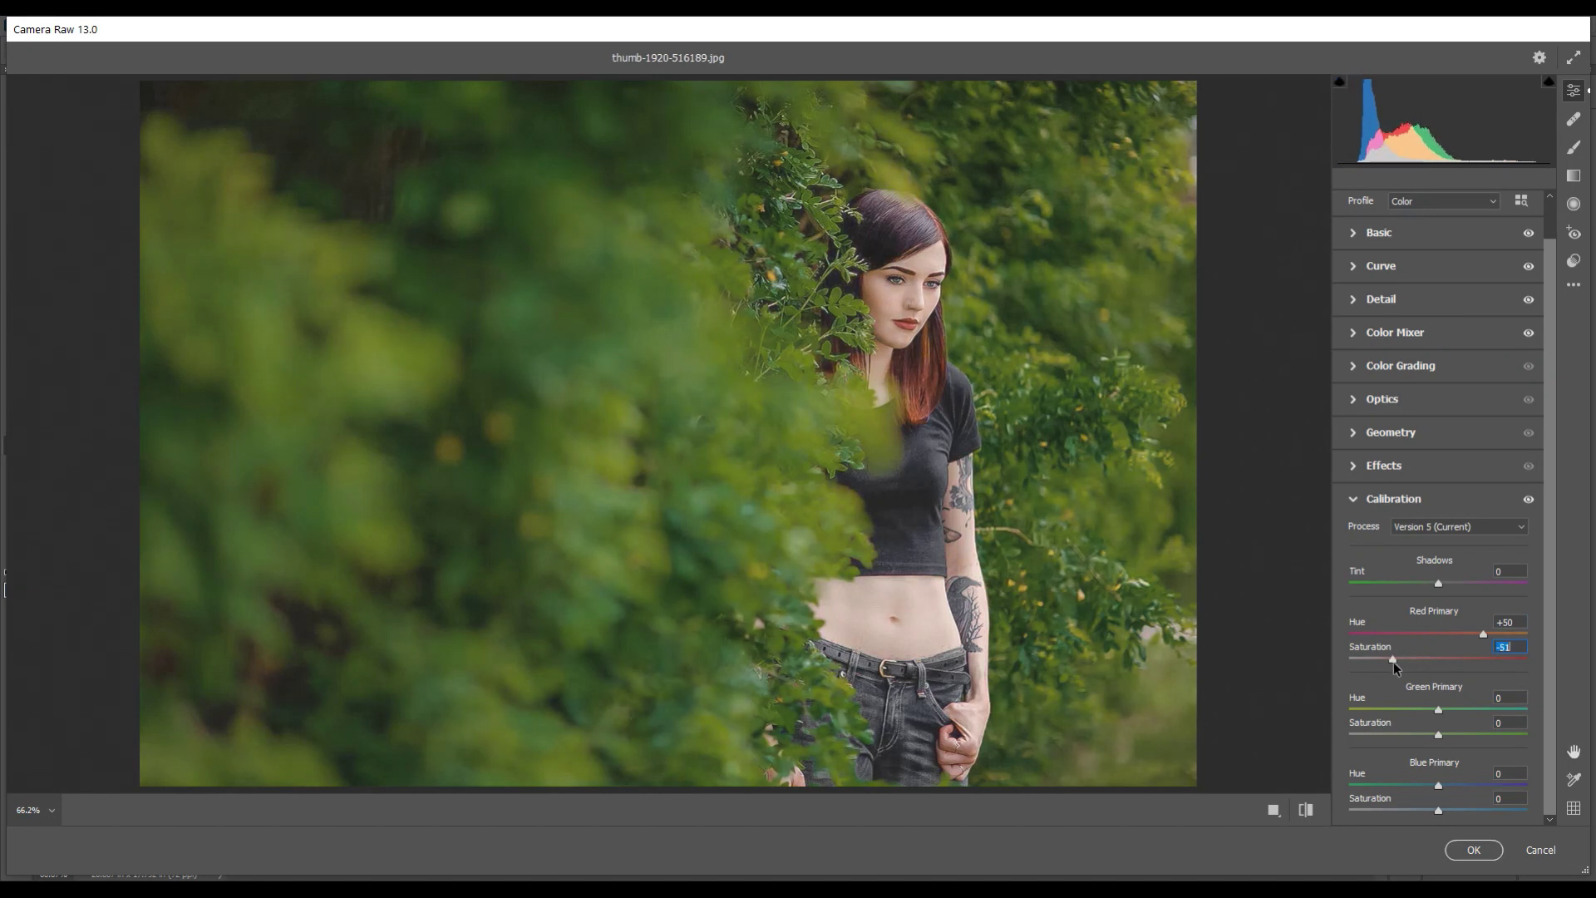
{"action": "mouse_move", "coordinate": [1393, 661]}
{"action": "left_mouse_down"}
{"action": "mouse_move", "coordinate": [1409, 662]}
{"action": "mouse_move", "coordinate": [1380, 661]}
{"action": "mouse_move", "coordinate": [1413, 662]}
{"action": "left_mouse_up"}
{"action": "key", "text": "alt"}
- Set Green Primary Hue +61 / Saturation -7 and Blue Primary Hue -100 / Saturation -76
{"action": "left_click_drag", "start_coordinate": [1440, 713], "coordinate": [1468, 709]}
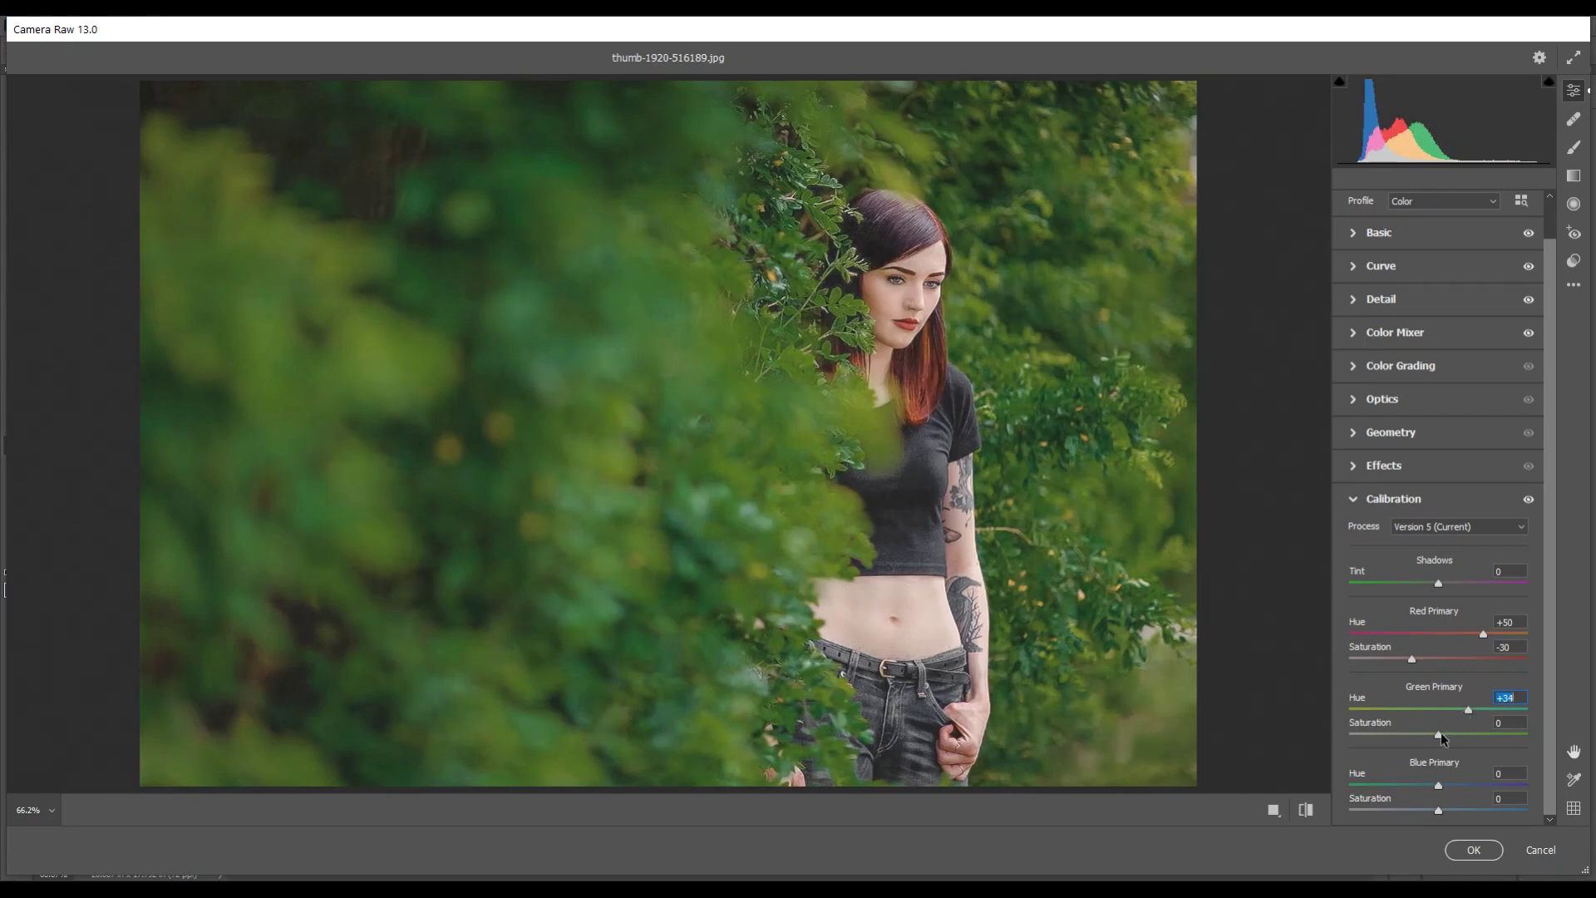
{"action": "left_click_drag", "start_coordinate": [1439, 732], "coordinate": [1411, 734]}
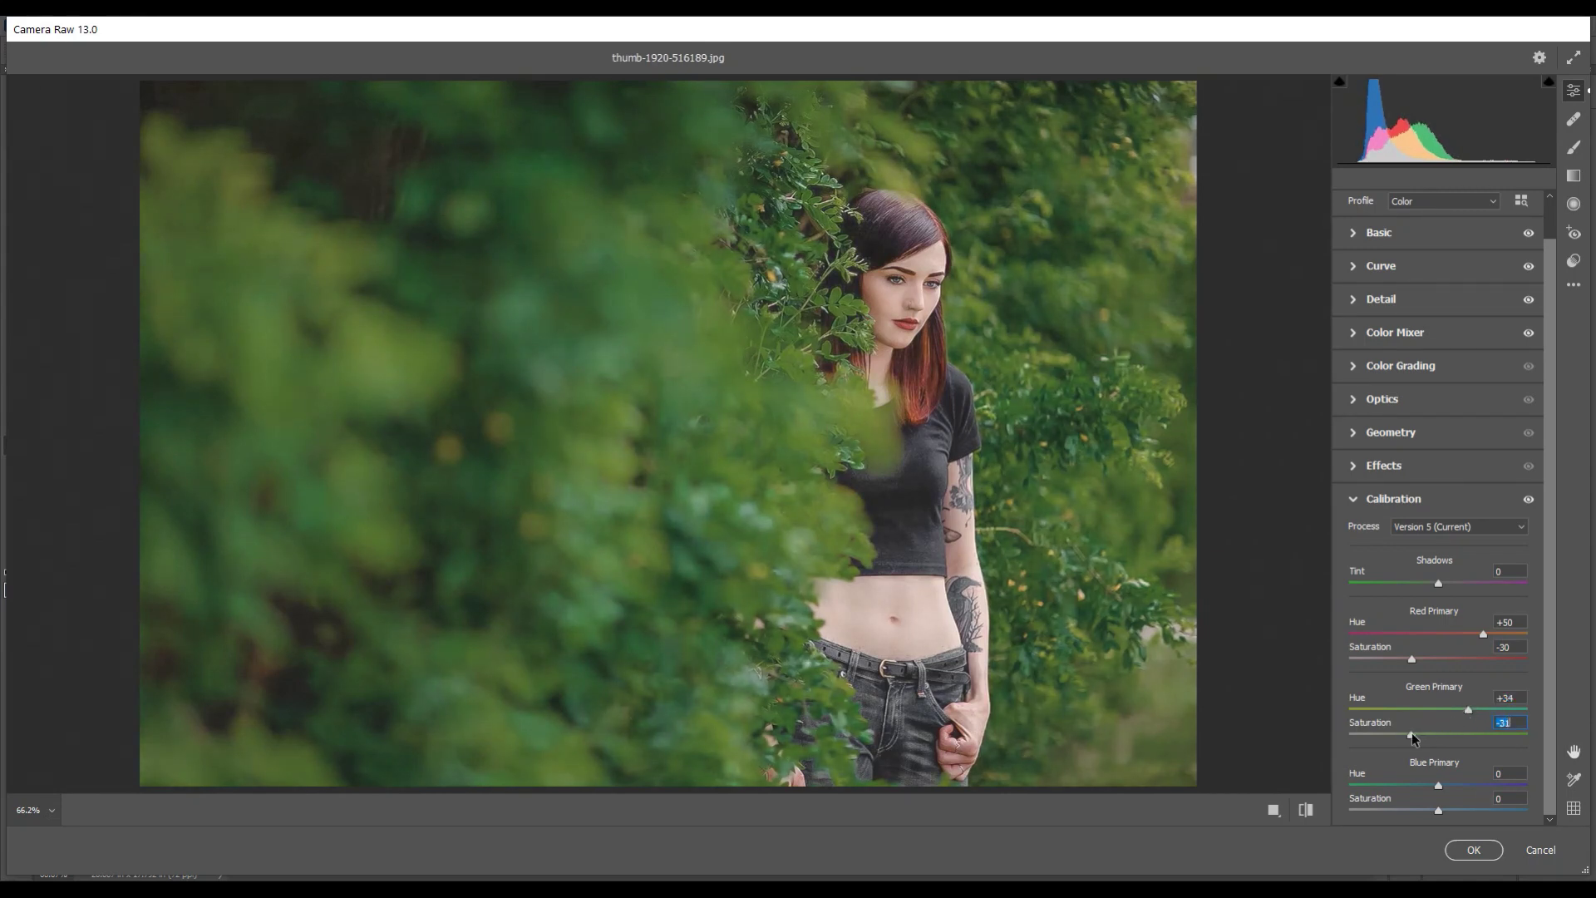
{"action": "left_click_drag", "start_coordinate": [1411, 735], "coordinate": [1432, 735]}
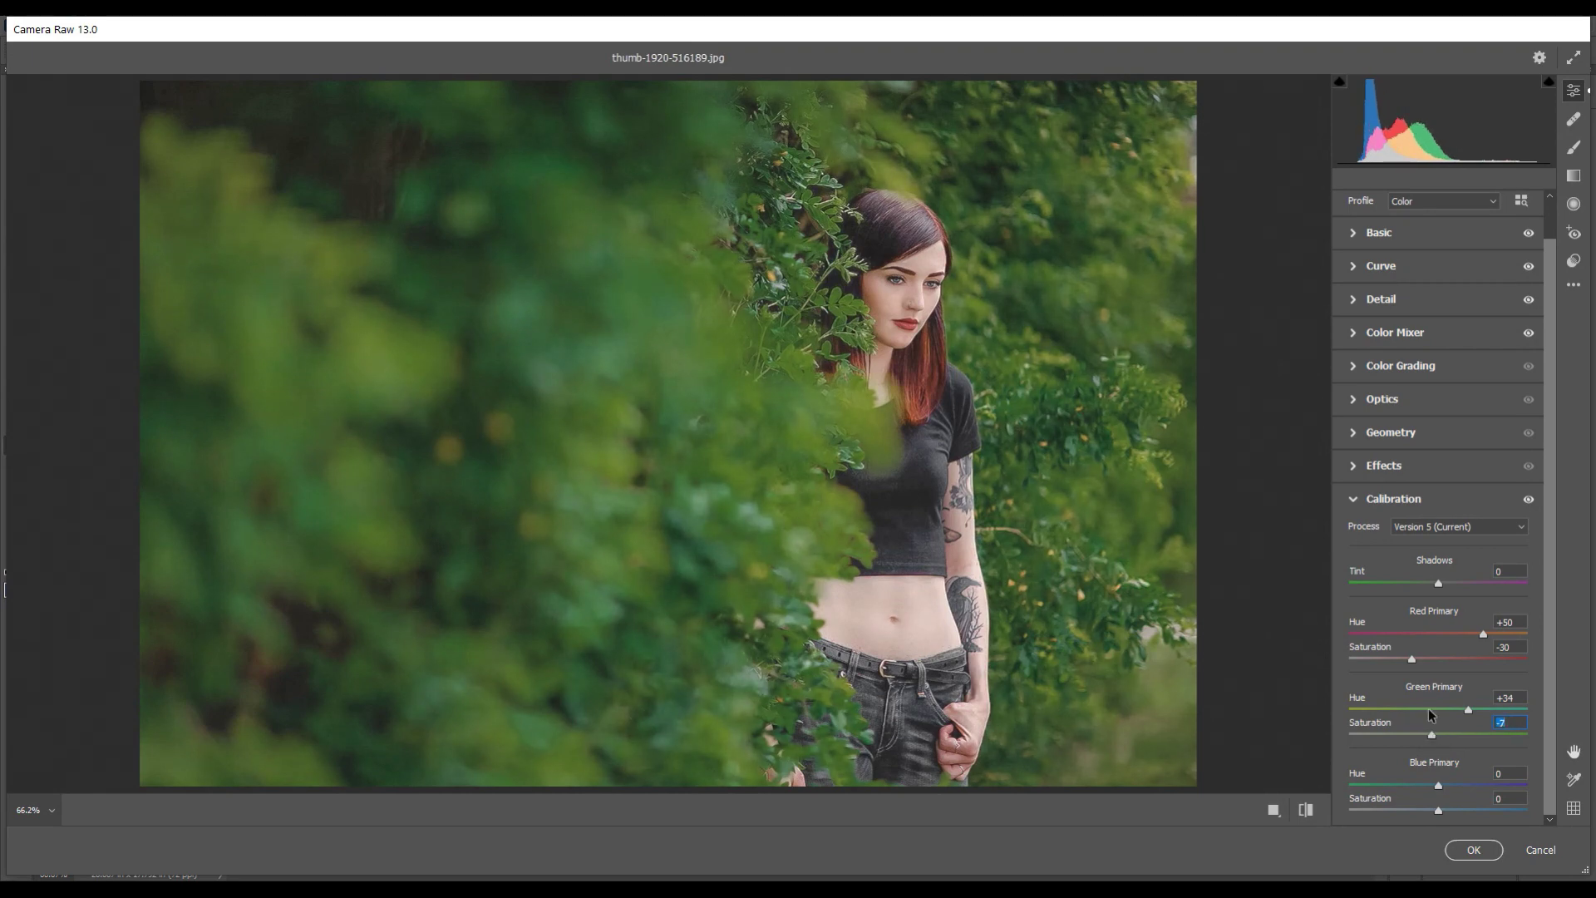
{"action": "left_click_drag", "start_coordinate": [1439, 785], "coordinate": [1347, 788]}
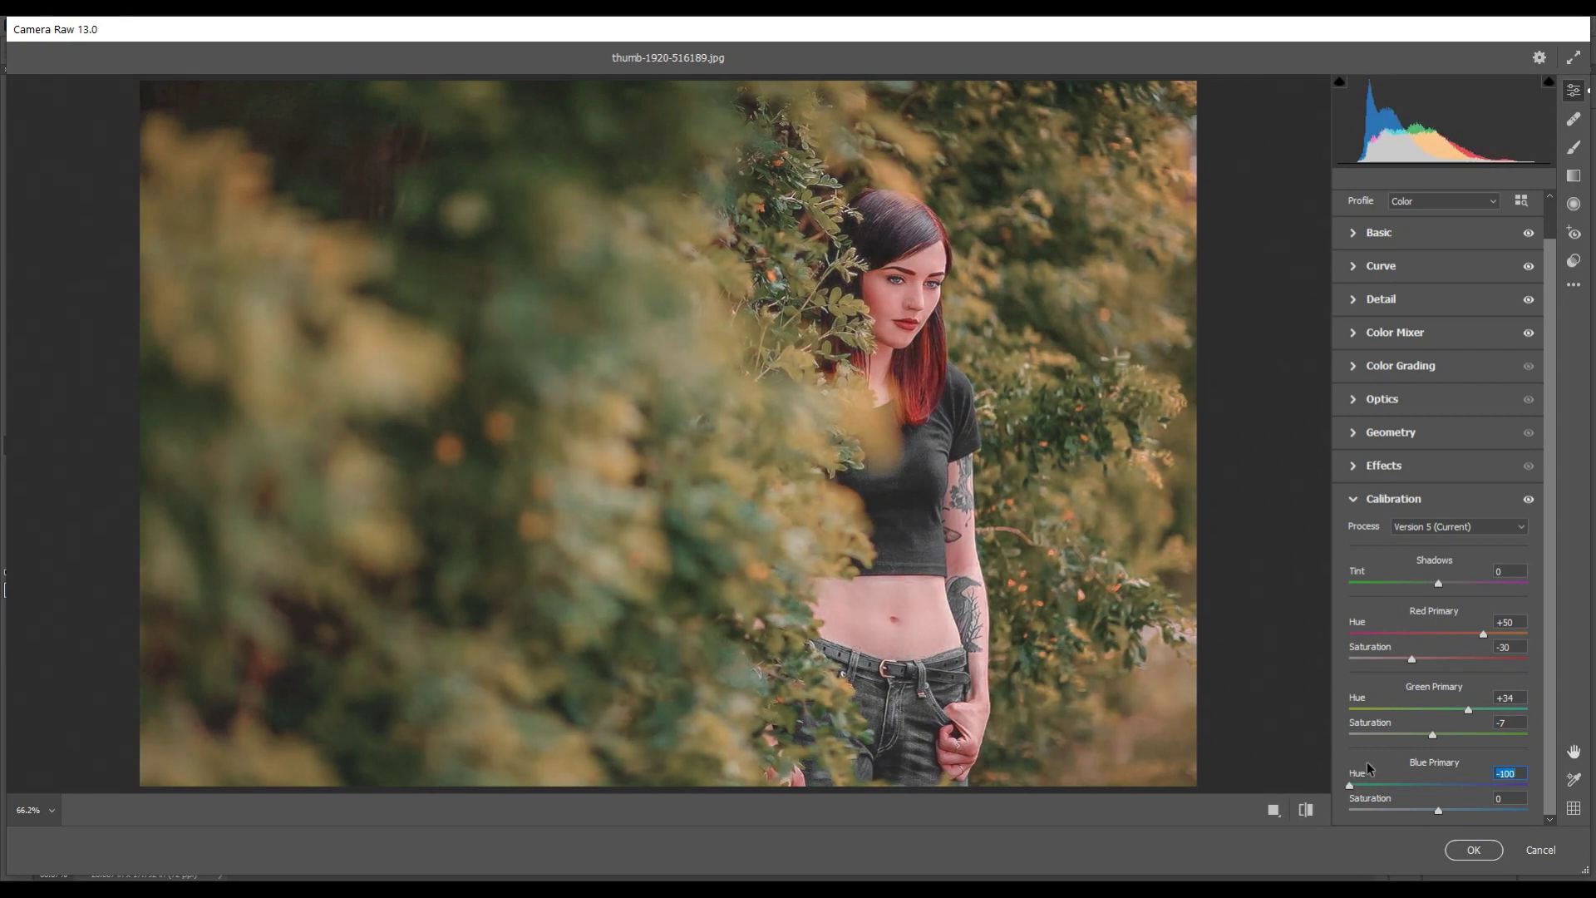
{"action": "left_click_drag", "start_coordinate": [1438, 810], "coordinate": [1388, 812]}
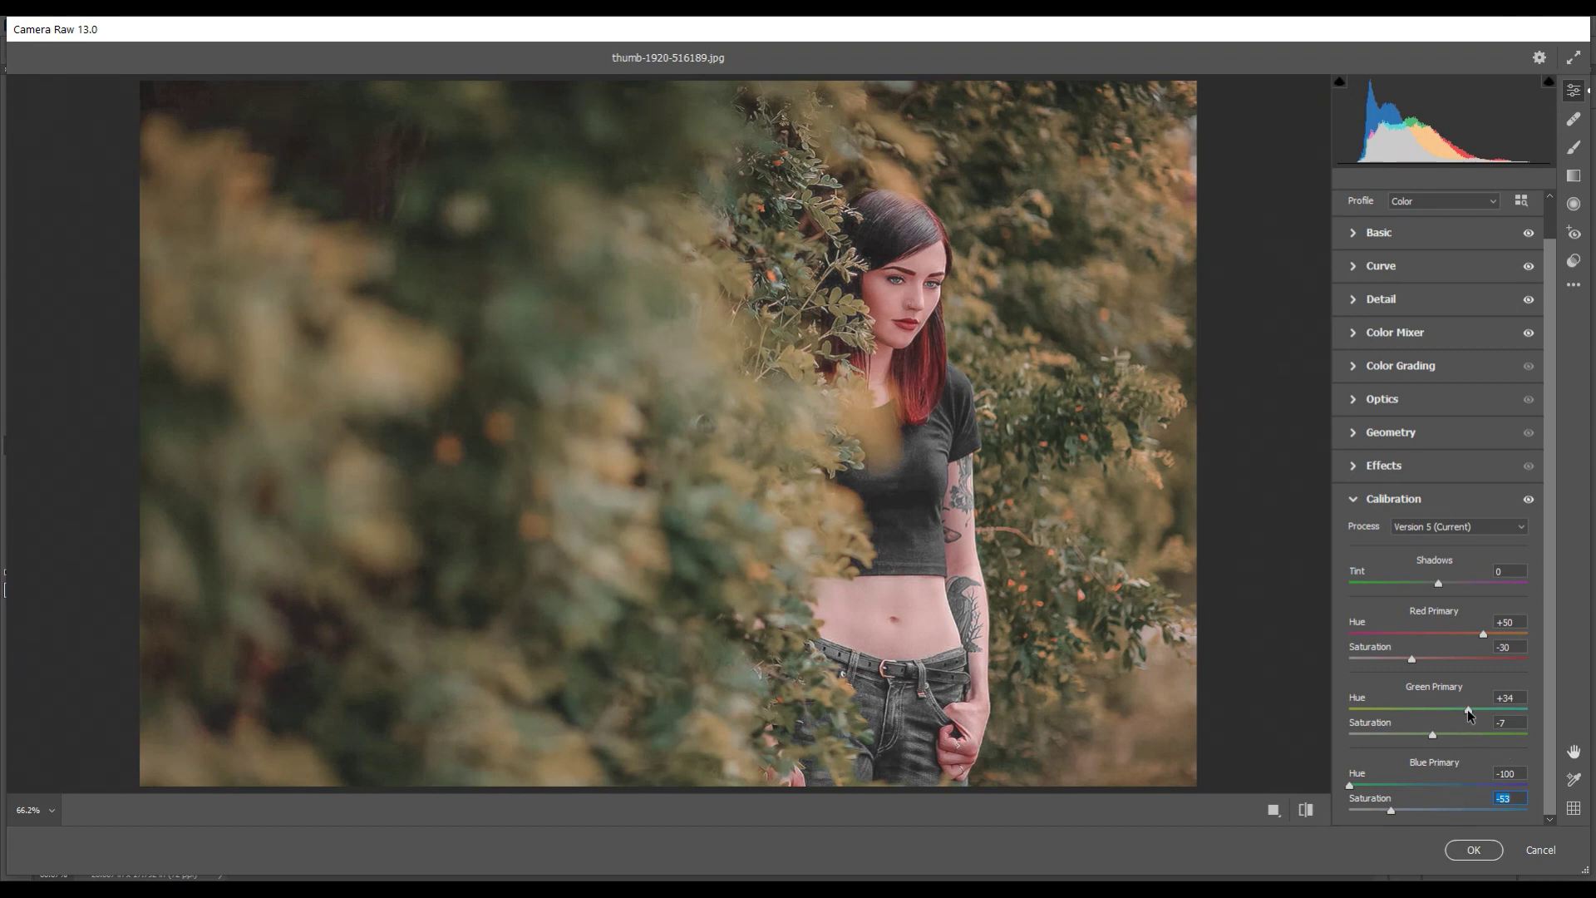
{"action": "left_click_drag", "start_coordinate": [1468, 710], "coordinate": [1474, 707]}
{"action": "left_click_drag", "start_coordinate": [1478, 711], "coordinate": [1492, 711]}
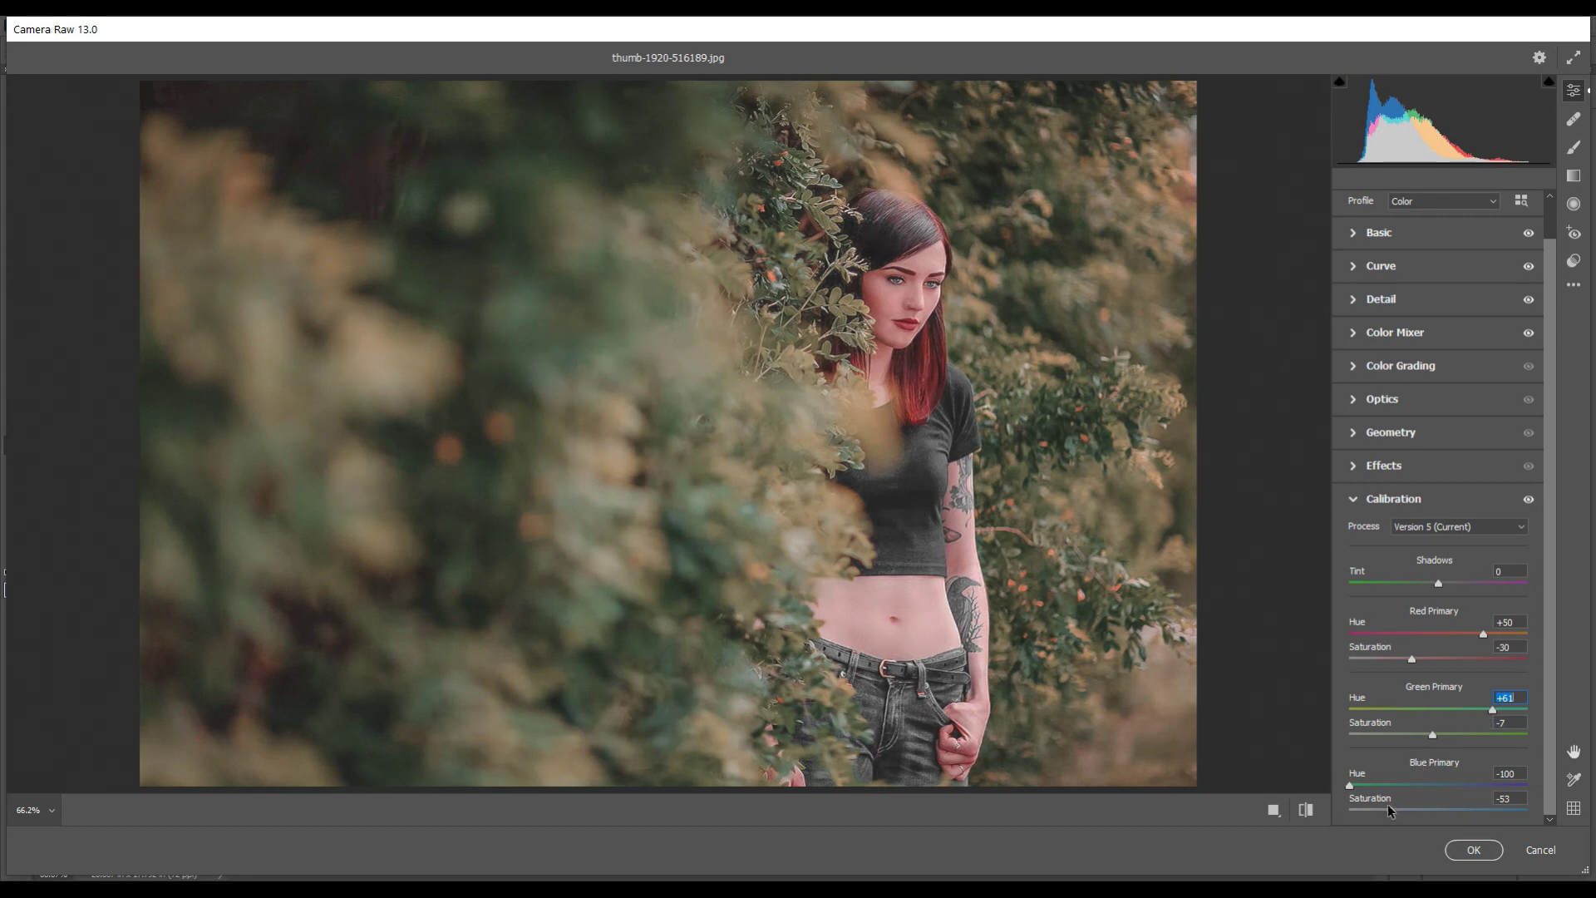
{"action": "mouse_move", "coordinate": [1350, 786]}
{"action": "left_mouse_down"}
{"action": "mouse_move", "coordinate": [1431, 808]}
{"action": "mouse_move", "coordinate": [1372, 811]}
{"action": "left_mouse_up"}
{"action": "mouse_move", "coordinate": [1483, 633]}
{"action": "left_mouse_down"}
{"action": "mouse_move", "coordinate": [1385, 660]}
{"action": "mouse_move", "coordinate": [1417, 670]}
{"action": "left_mouse_up"}
- Brighten greens luminance, shift greens hue toward teal, and desaturate yellows and greens
{"action": "left_click", "coordinate": [1353, 337]}
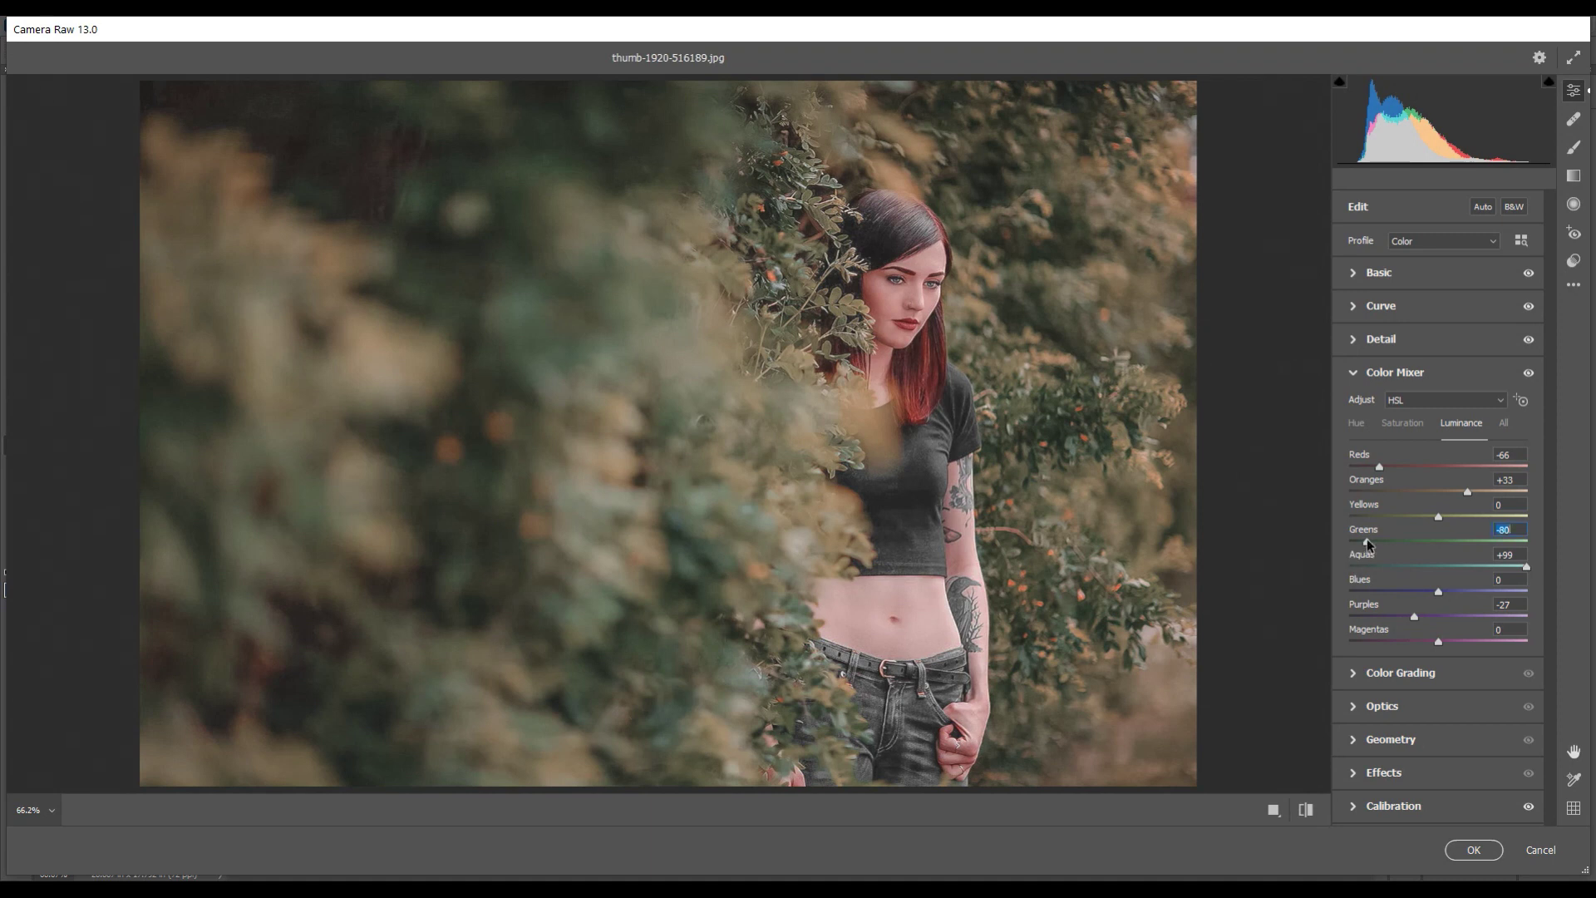
{"action": "mouse_move", "coordinate": [1367, 541]}
{"action": "left_mouse_down"}
{"action": "mouse_move", "coordinate": [1484, 545]}
{"action": "mouse_move", "coordinate": [1408, 541]}
{"action": "left_mouse_up"}
{"action": "left_click", "coordinate": [1402, 423]}
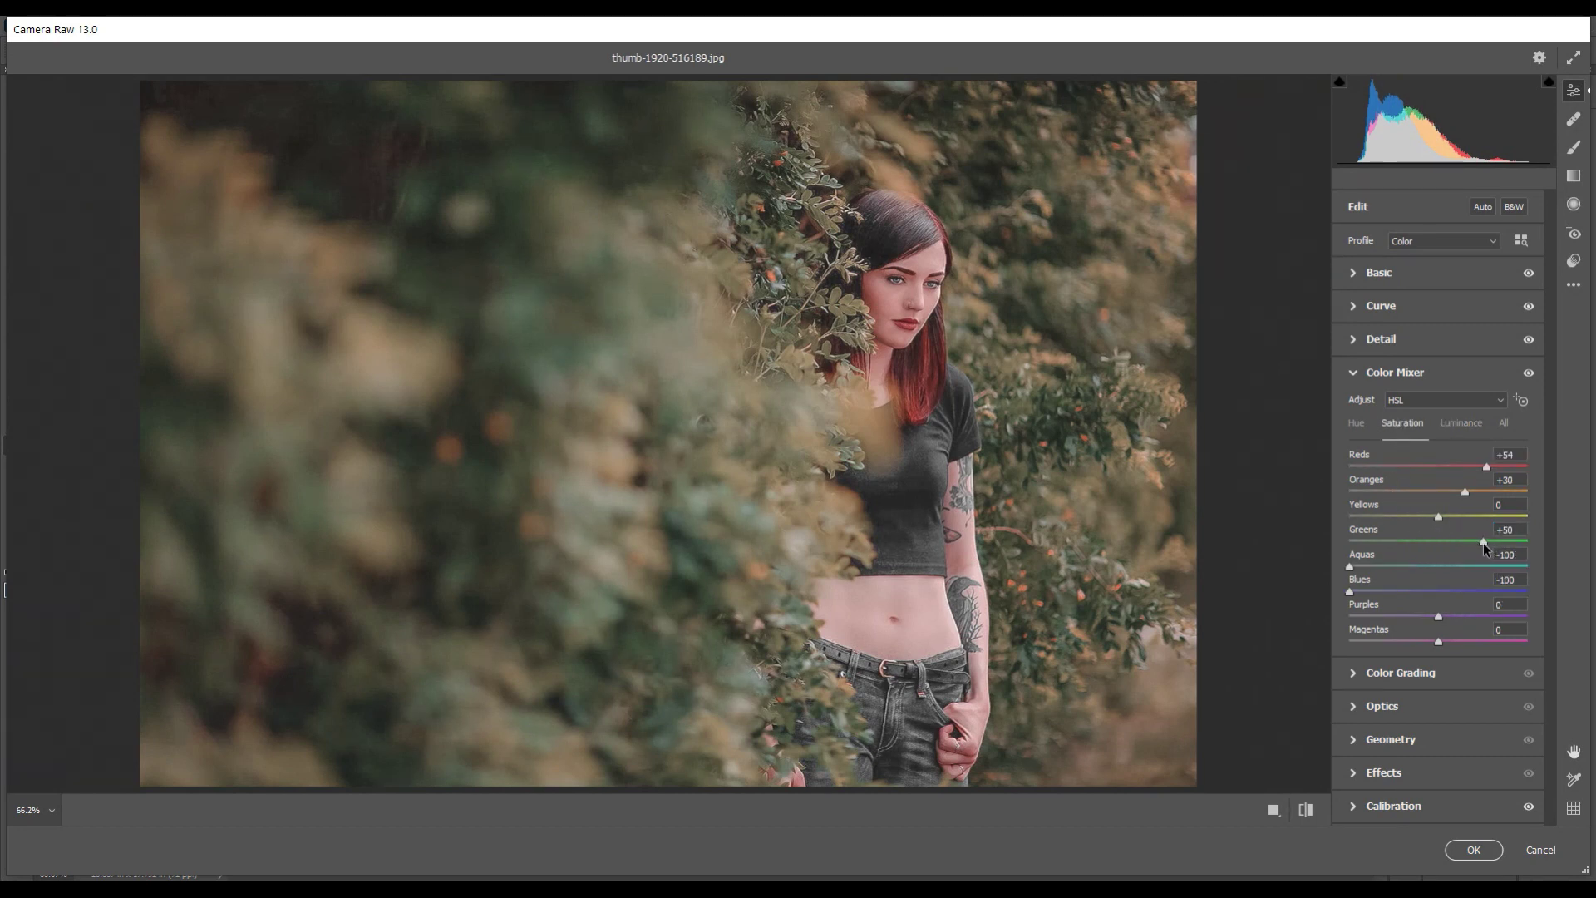
{"action": "mouse_move", "coordinate": [1483, 542]}
{"action": "left_mouse_down"}
{"action": "mouse_move", "coordinate": [1379, 539]}
{"action": "mouse_move", "coordinate": [1496, 546]}
{"action": "left_mouse_up"}
{"action": "left_click", "coordinate": [1358, 424]}
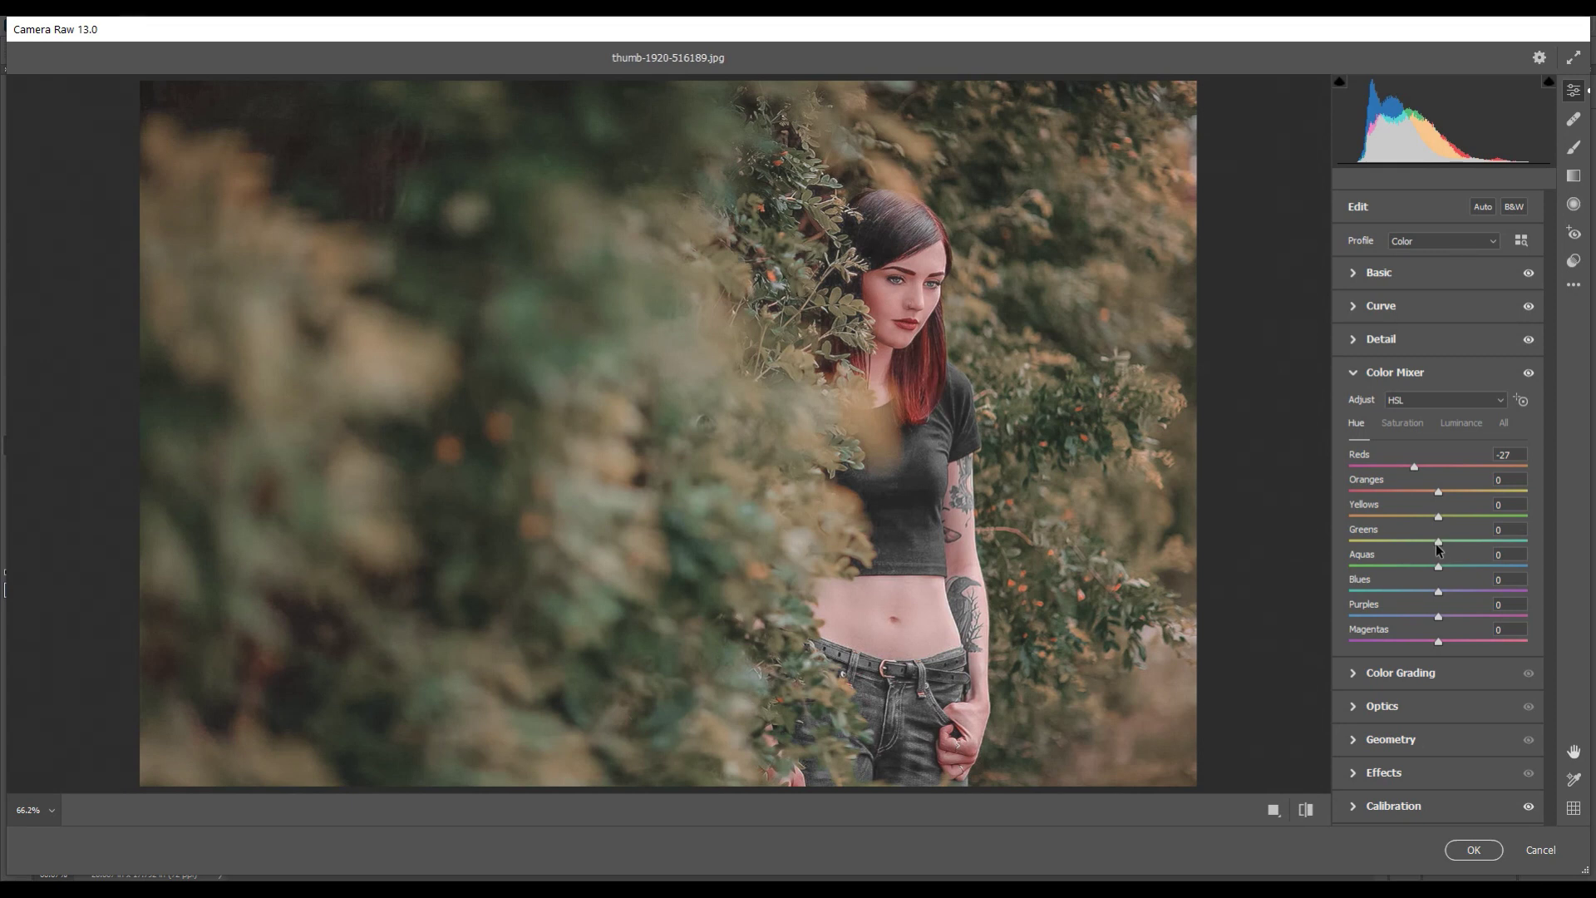
{"action": "mouse_move", "coordinate": [1438, 542]}
{"action": "left_mouse_down"}
{"action": "mouse_move", "coordinate": [1476, 542]}
{"action": "mouse_move", "coordinate": [1475, 518]}
{"action": "mouse_move", "coordinate": [1468, 539]}
{"action": "mouse_move", "coordinate": [1454, 517]}
{"action": "mouse_move", "coordinate": [1418, 566]}
{"action": "left_mouse_up"}
{"action": "left_click", "coordinate": [1400, 422]}
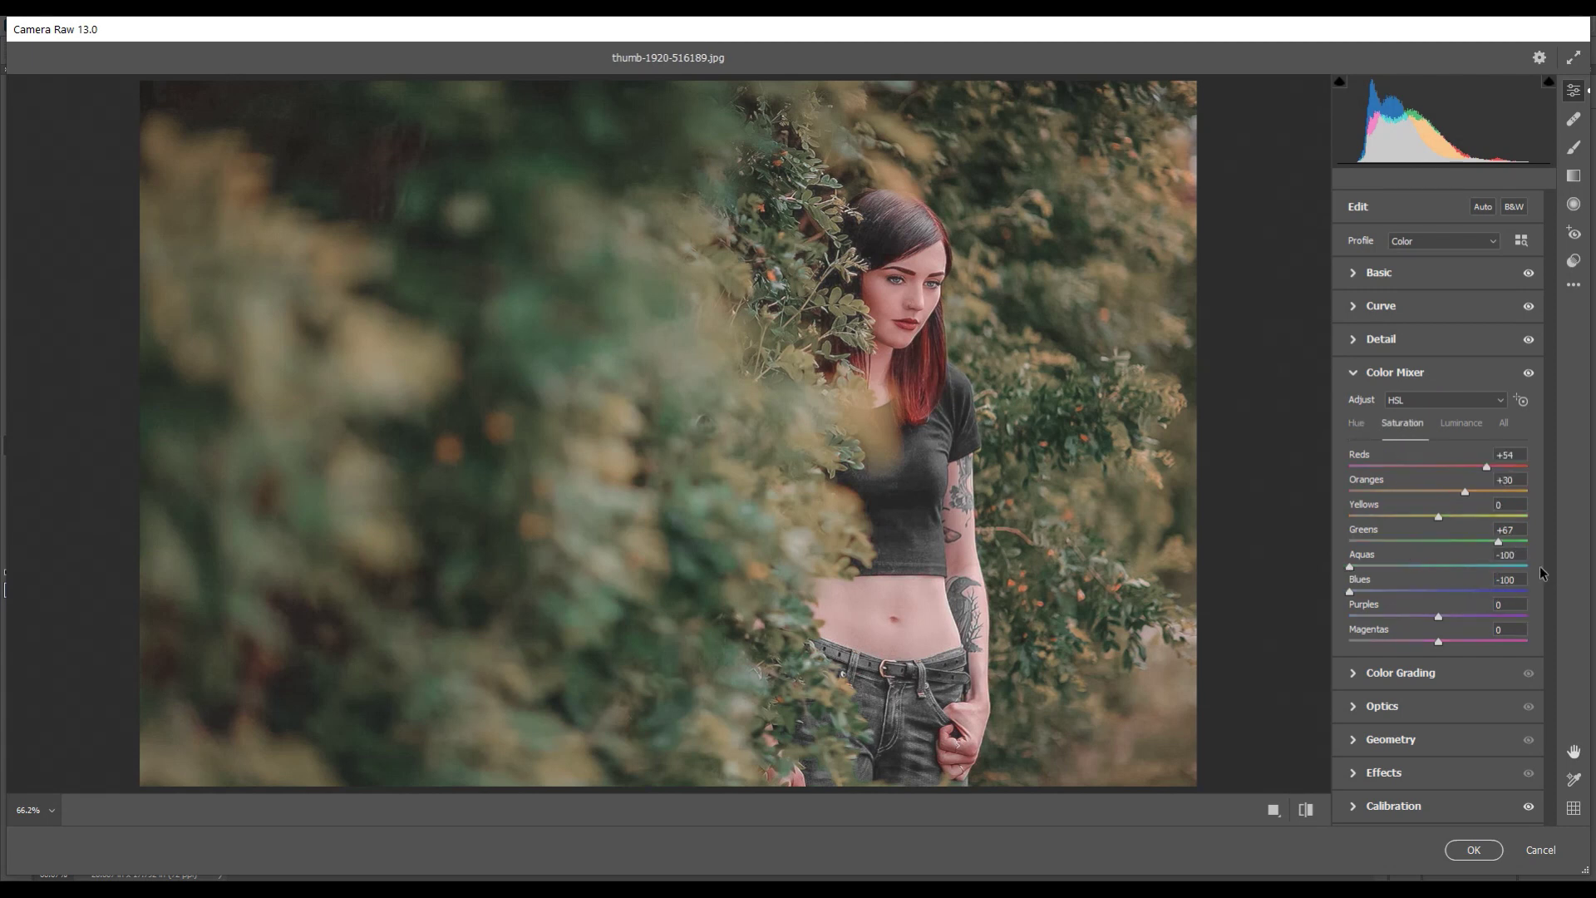
{"action": "mouse_move", "coordinate": [1438, 515]}
{"action": "left_mouse_down"}
{"action": "mouse_move", "coordinate": [1343, 524]}
{"action": "mouse_move", "coordinate": [1383, 525]}
{"action": "left_mouse_up"}
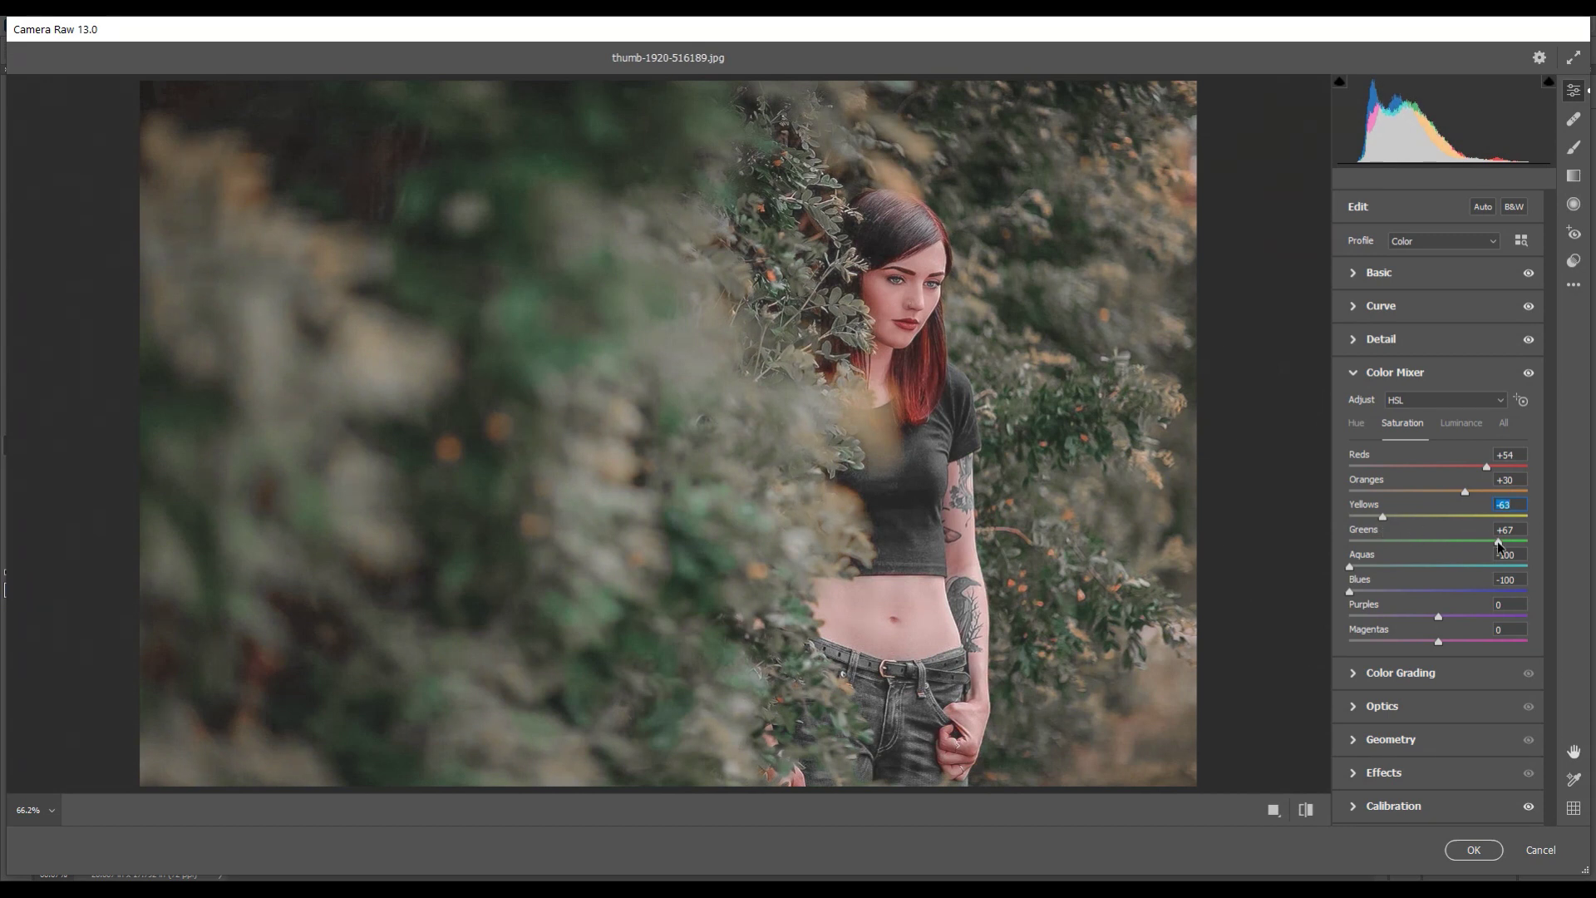
{"action": "mouse_move", "coordinate": [1497, 541]}
{"action": "left_mouse_down"}
{"action": "mouse_move", "coordinate": [1358, 546]}
{"action": "mouse_move", "coordinate": [1428, 547]}
{"action": "left_mouse_up"}
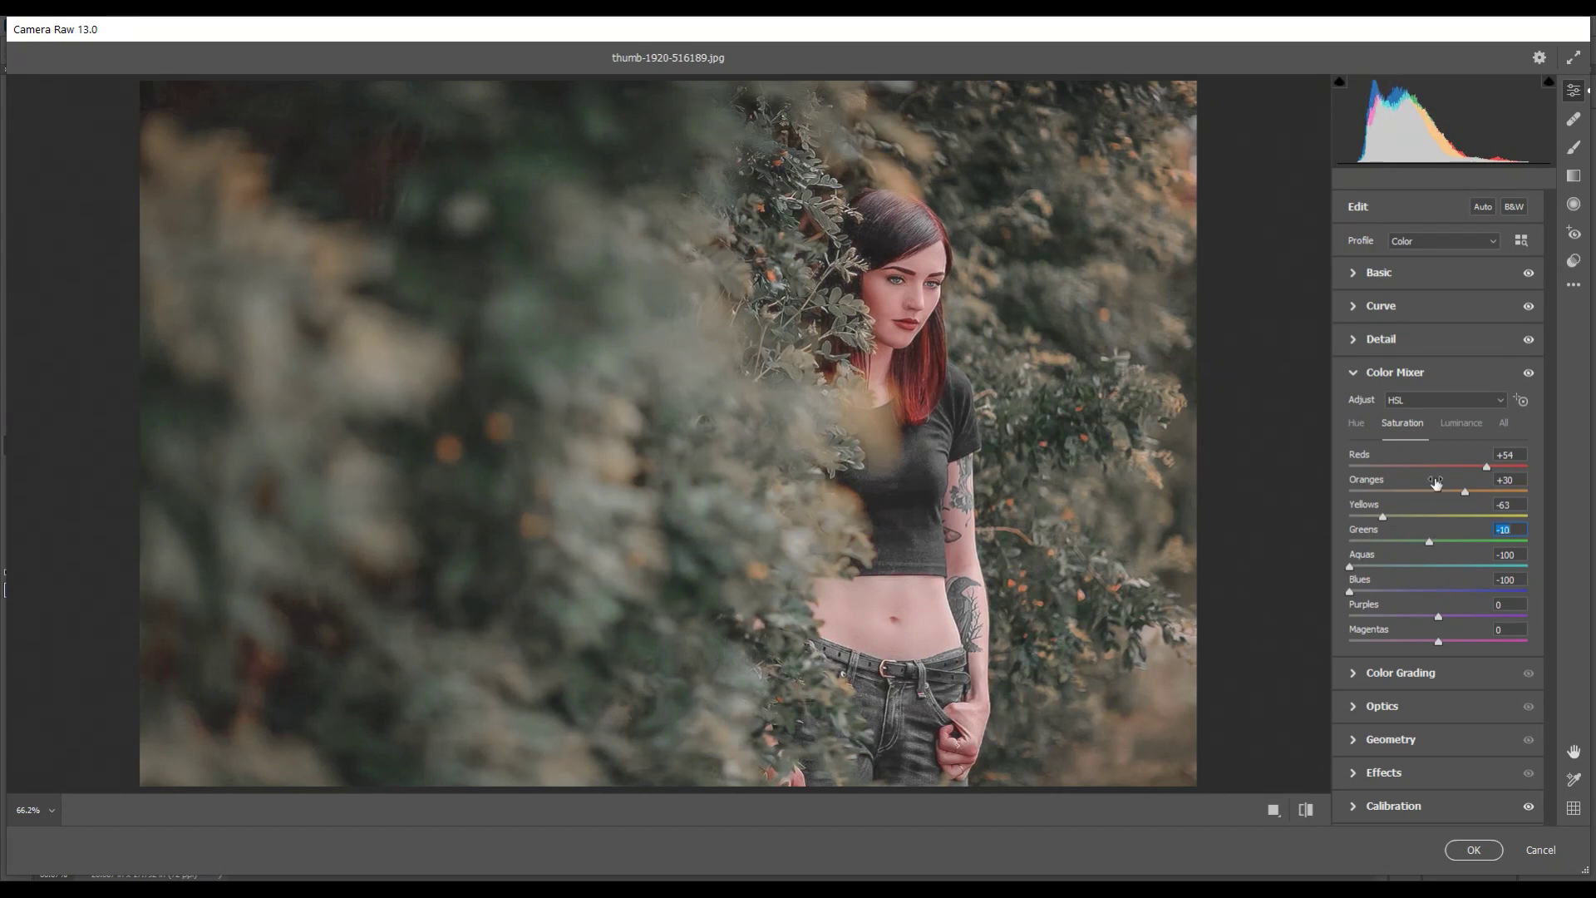
- Push greens further toward teal and less saturated, and shift and boost the oranges
{"action": "left_click", "coordinate": [1356, 422]}
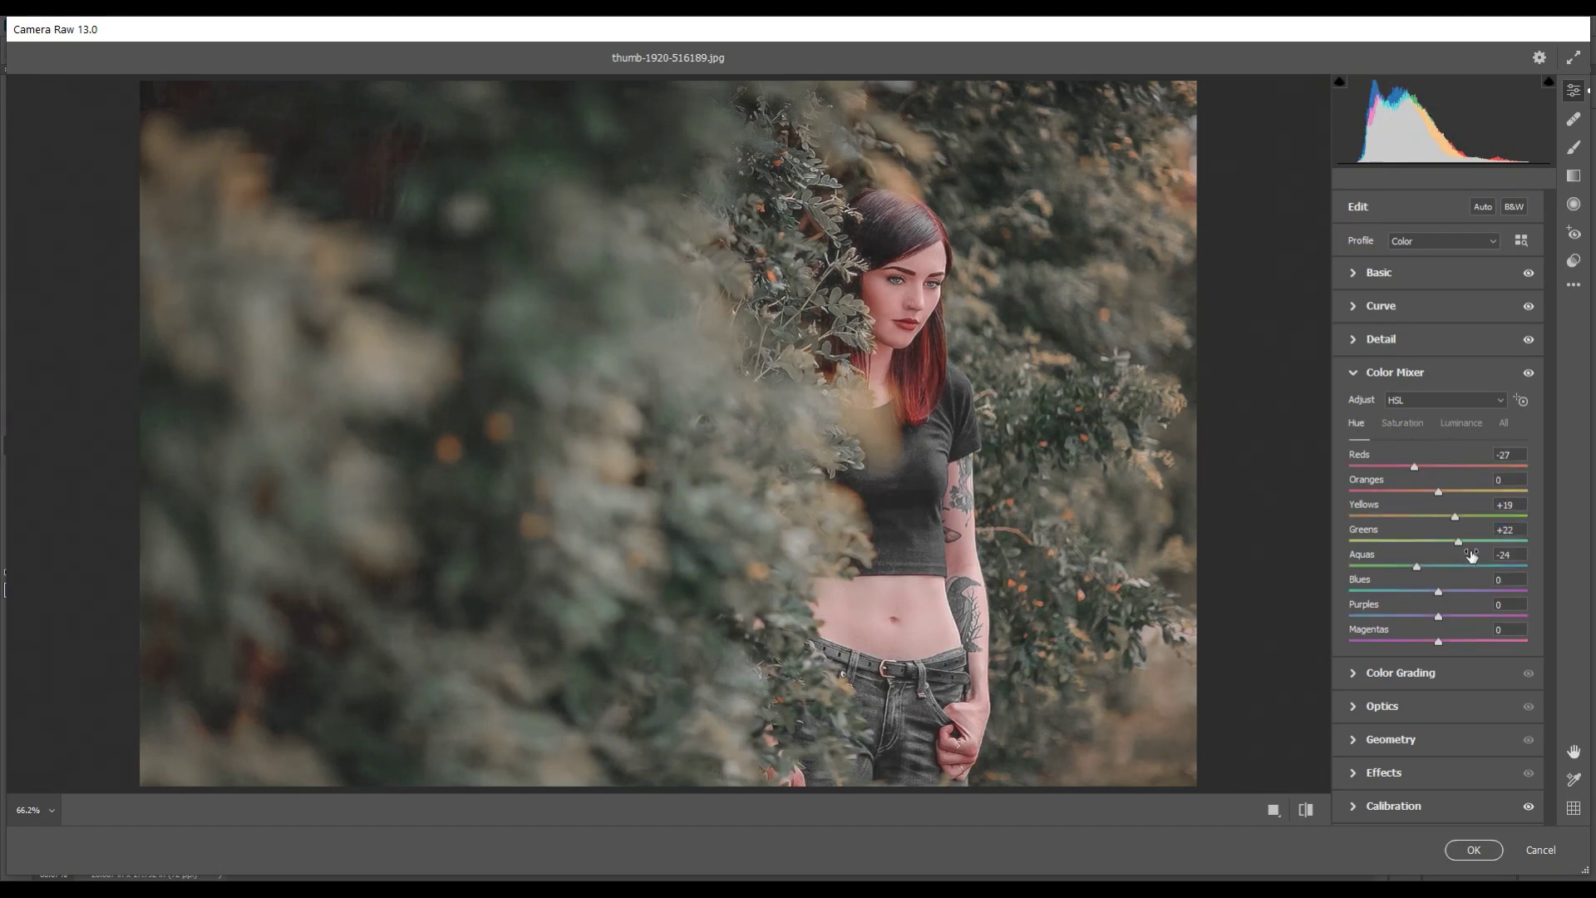
{"action": "mouse_move", "coordinate": [1458, 540]}
{"action": "left_mouse_down"}
{"action": "mouse_move", "coordinate": [1495, 538]}
{"action": "mouse_move", "coordinate": [1473, 514]}
{"action": "left_mouse_up"}
{"action": "left_click", "coordinate": [1395, 427]}
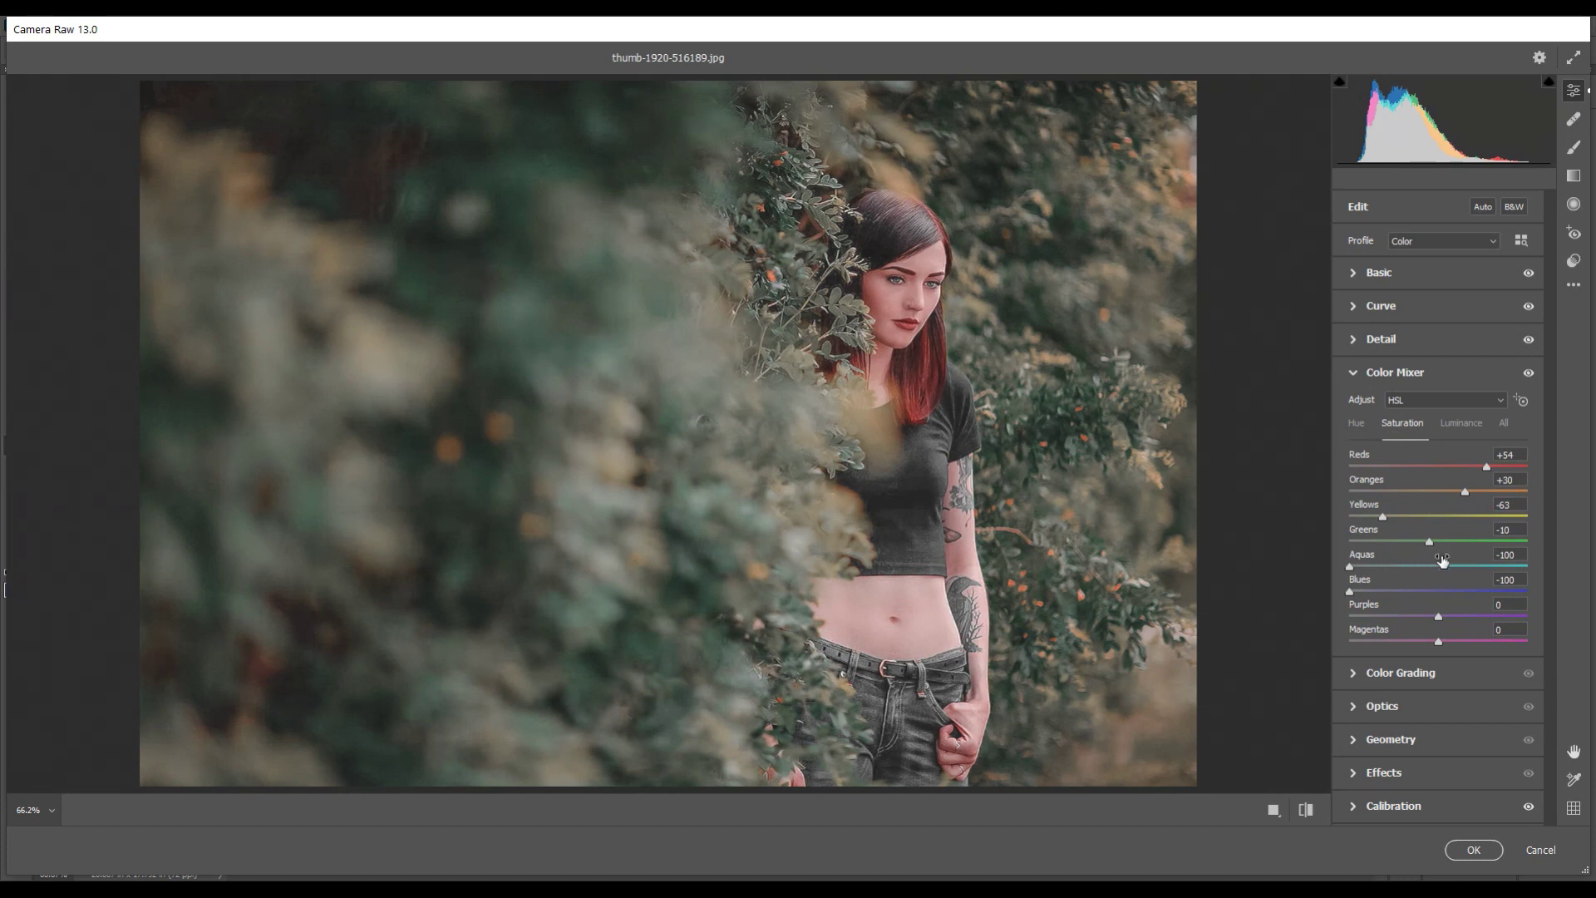
{"action": "mouse_move", "coordinate": [1430, 542]}
{"action": "left_mouse_down"}
{"action": "mouse_move", "coordinate": [1345, 515]}
{"action": "mouse_move", "coordinate": [1384, 515]}
{"action": "left_mouse_up"}
{"action": "left_click", "coordinate": [1458, 424]}
{"action": "left_click", "coordinate": [1356, 423]}
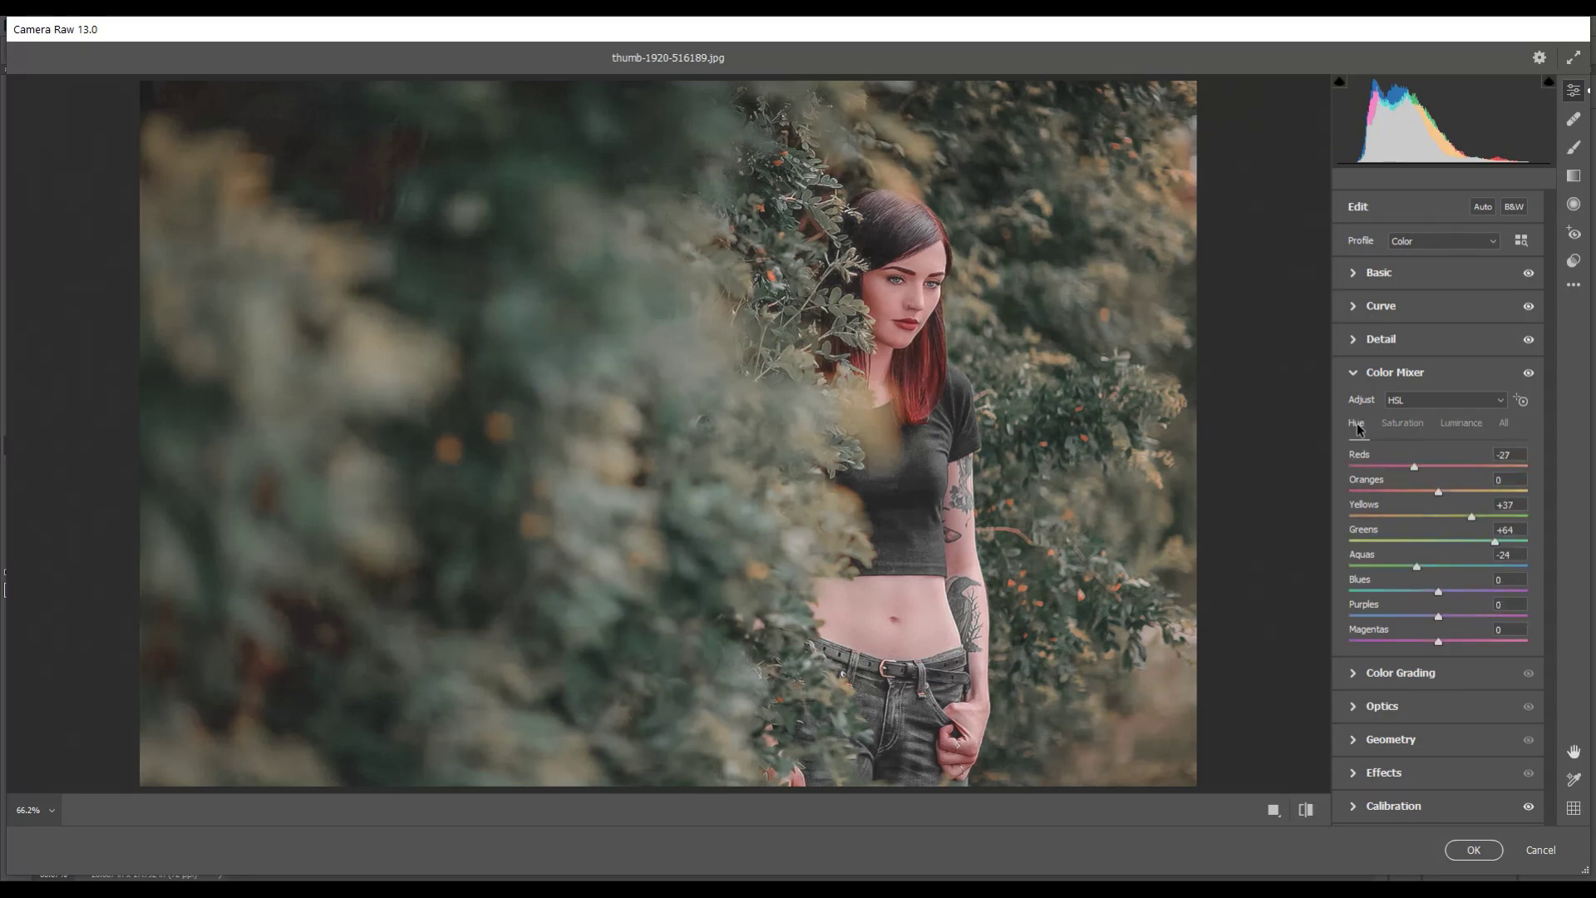
{"action": "left_click_drag", "start_coordinate": [1438, 491], "coordinate": [1455, 492]}
{"action": "left_click", "coordinate": [1409, 424]}
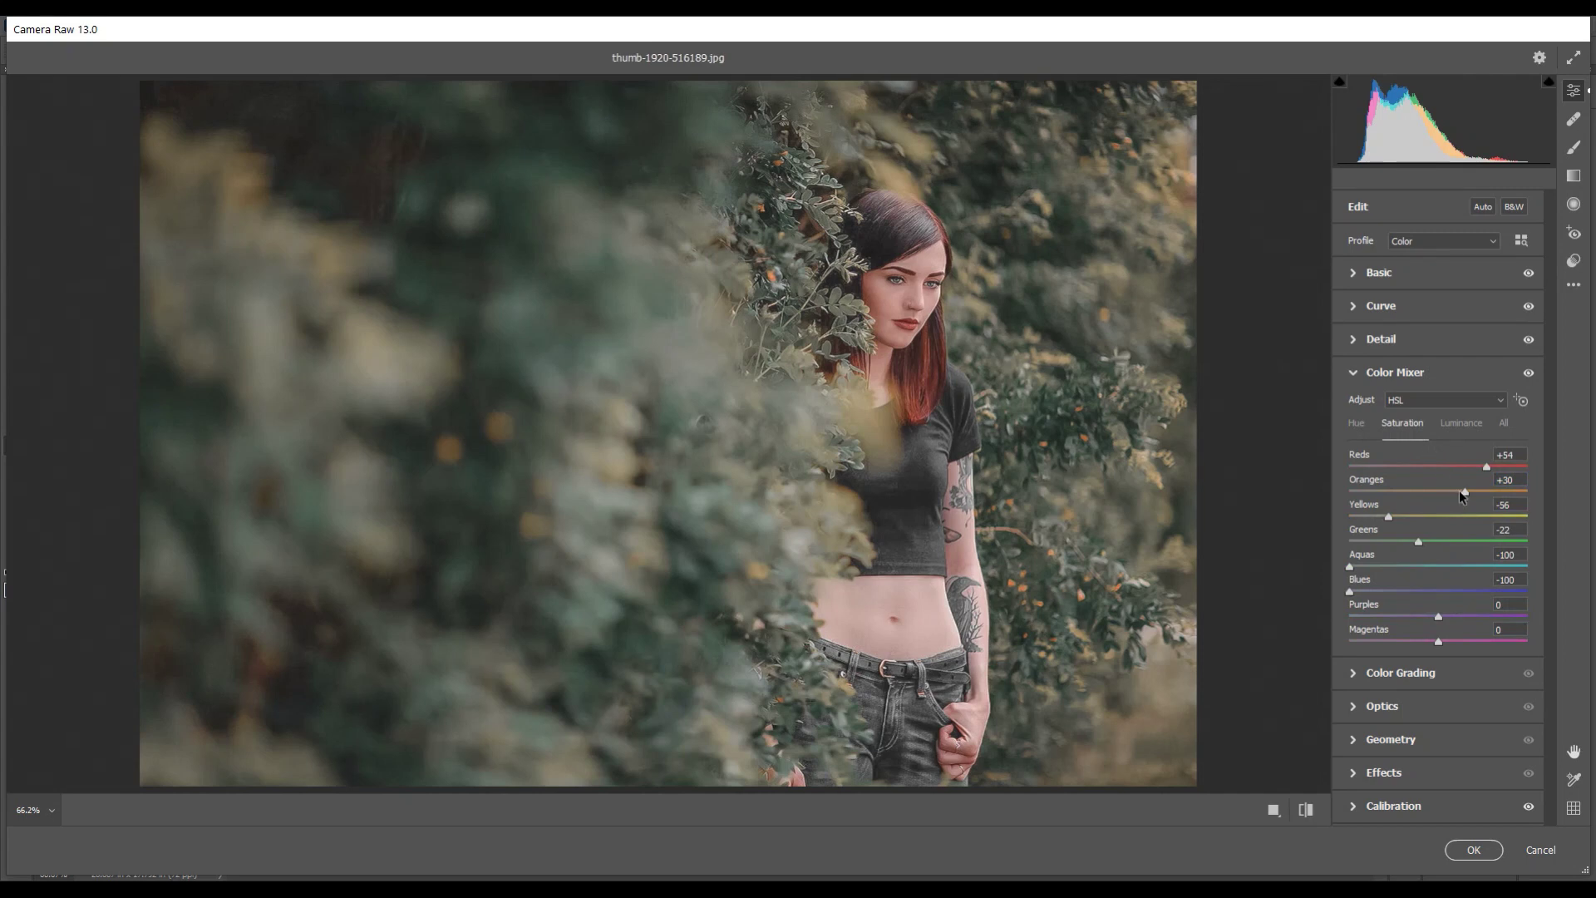
{"action": "left_click_drag", "start_coordinate": [1440, 492], "coordinate": [1468, 493]}
{"action": "left_click", "coordinate": [1461, 423]}
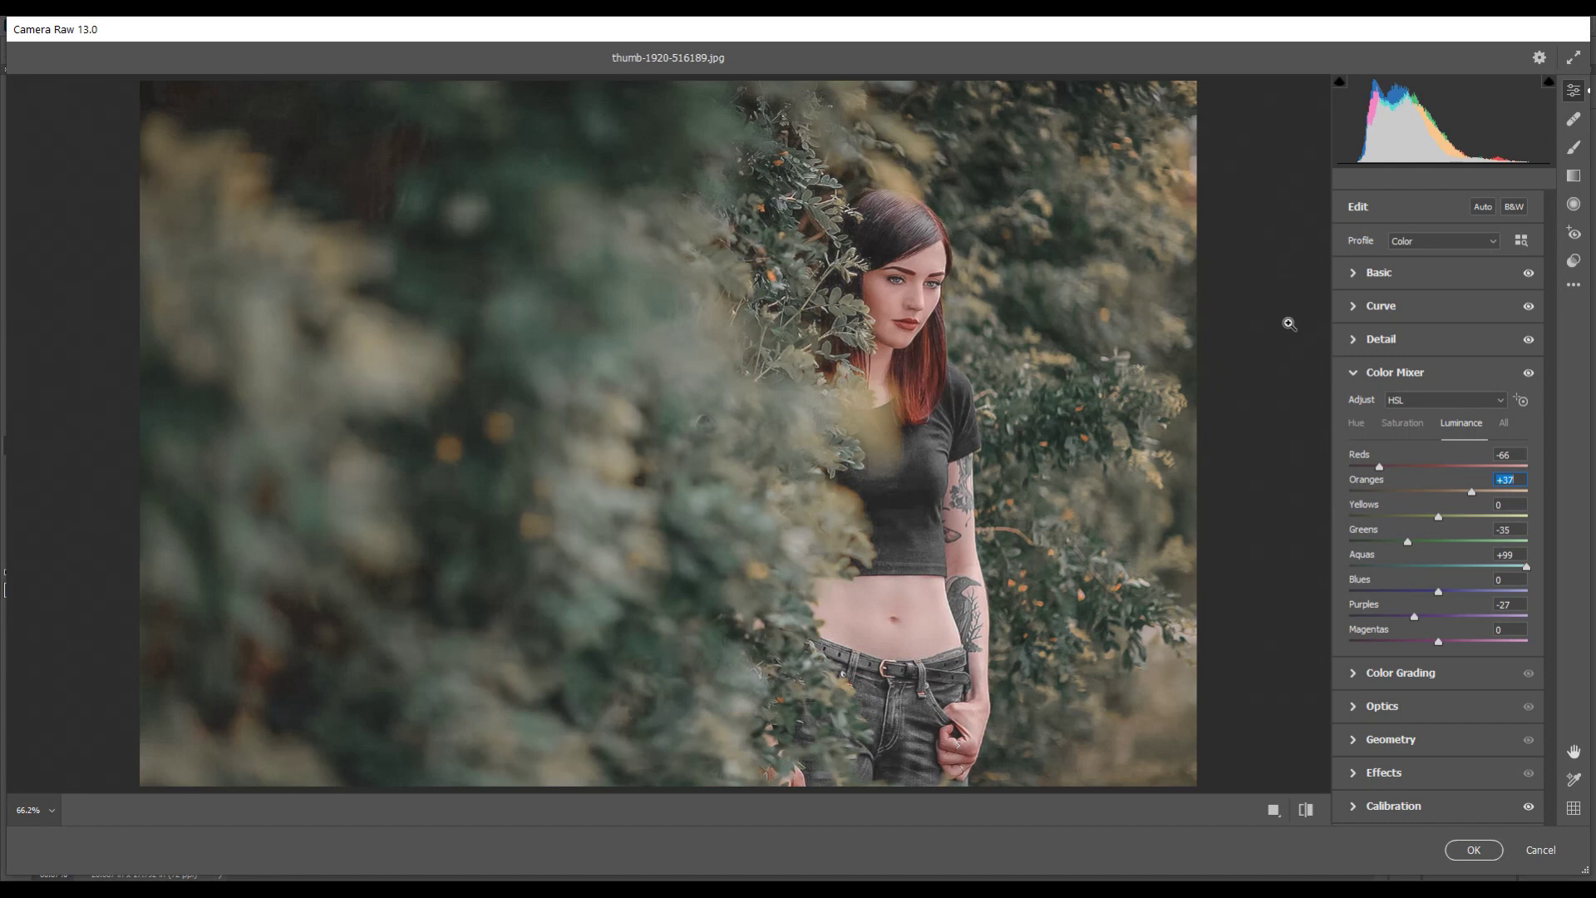
- Save the current Camera Raw settings as an XMP preset named 'Warm Black Green' in My New
{"action": "left_click", "coordinate": [1574, 286]}
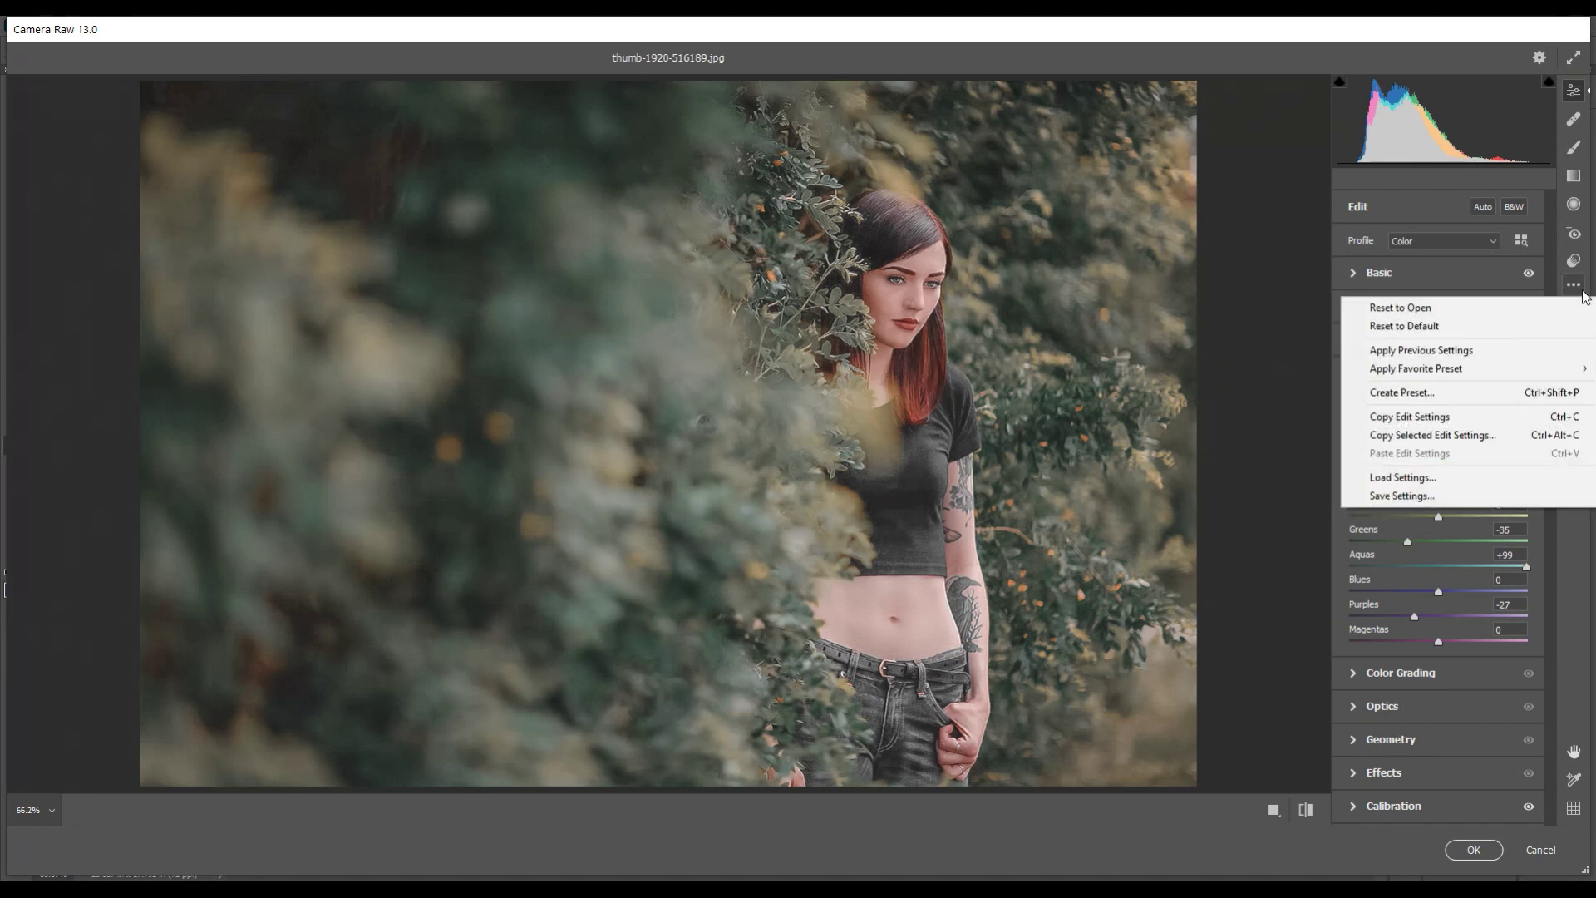
{"action": "left_click", "coordinate": [1402, 497]}
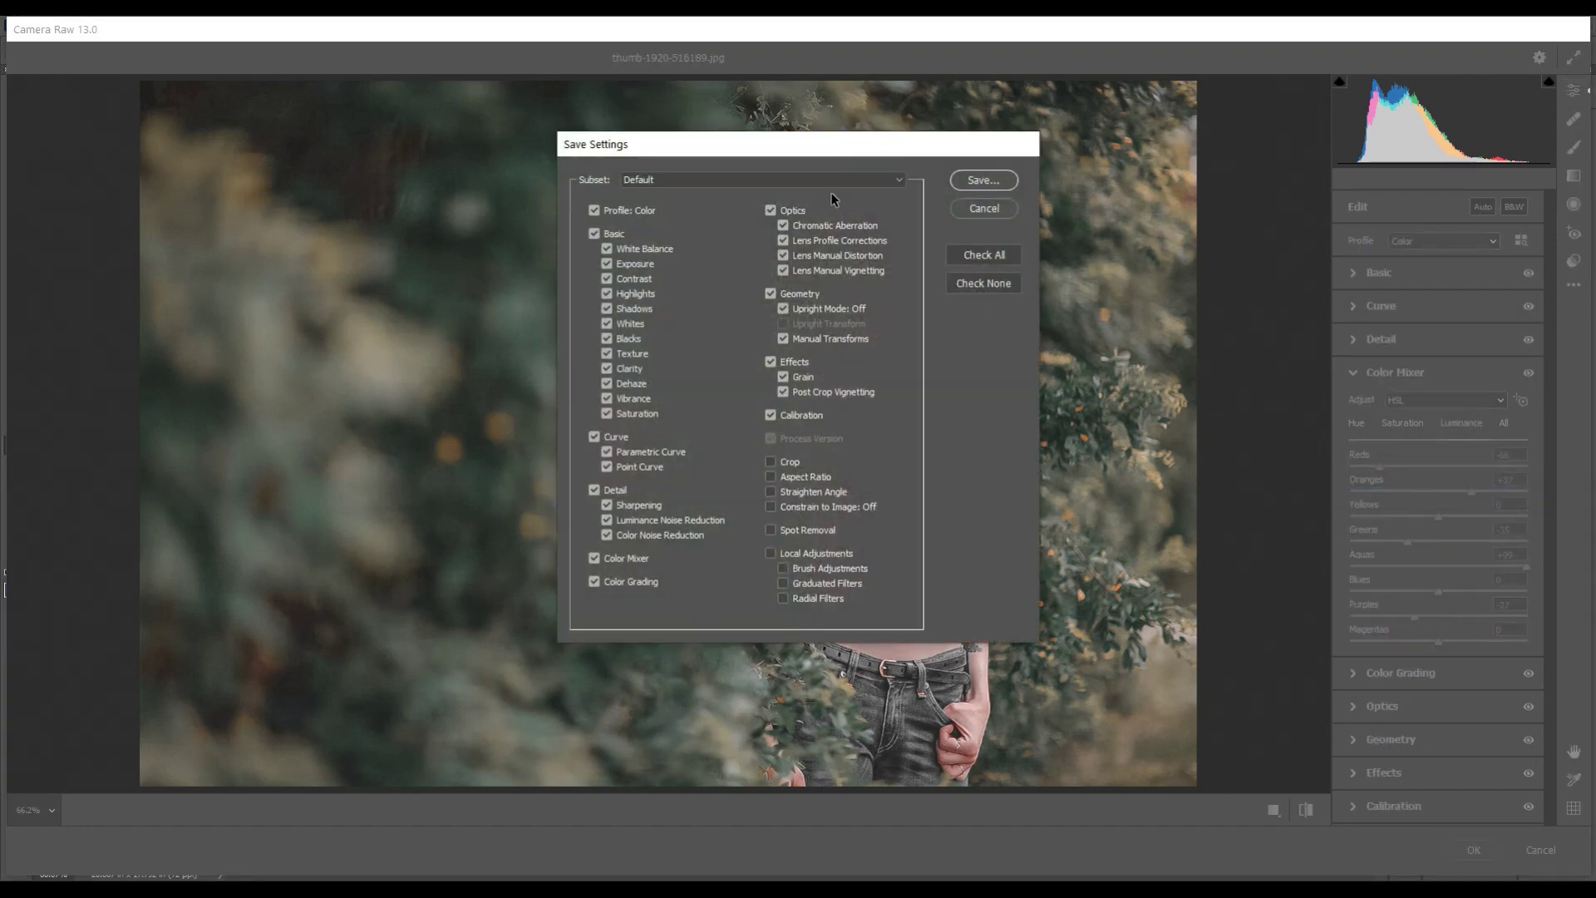
{"action": "mouse_move", "coordinate": [784, 155]}
{"action": "left_mouse_down"}
{"action": "mouse_move", "coordinate": [1230, 392]}
{"action": "mouse_move", "coordinate": [1253, 183]}
{"action": "left_mouse_up"}
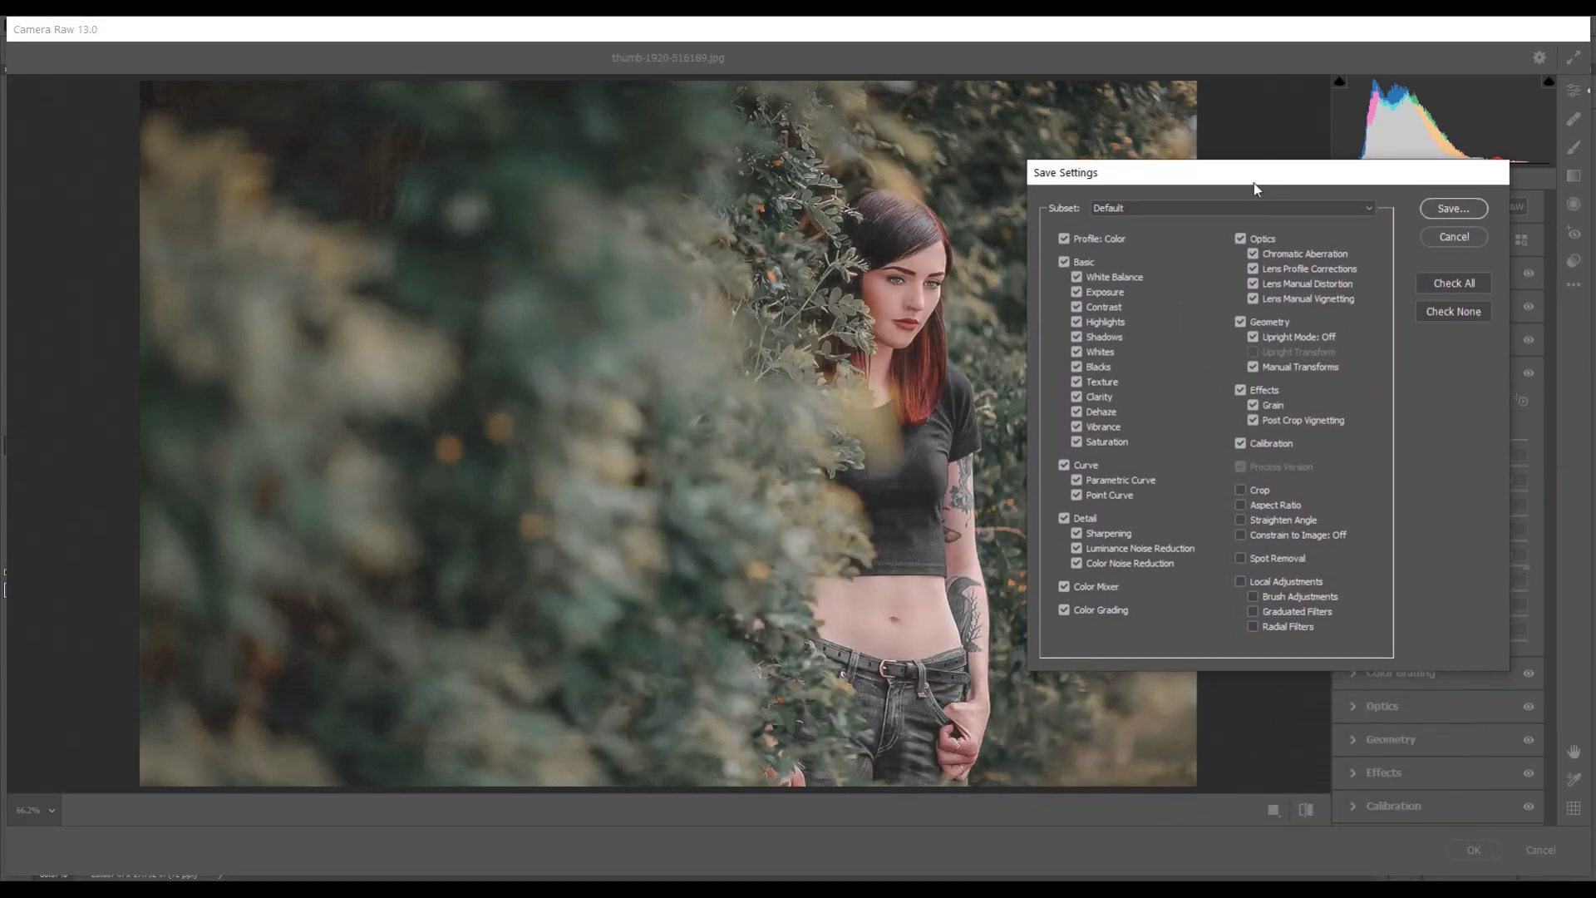
{"action": "left_click", "coordinate": [1433, 208]}
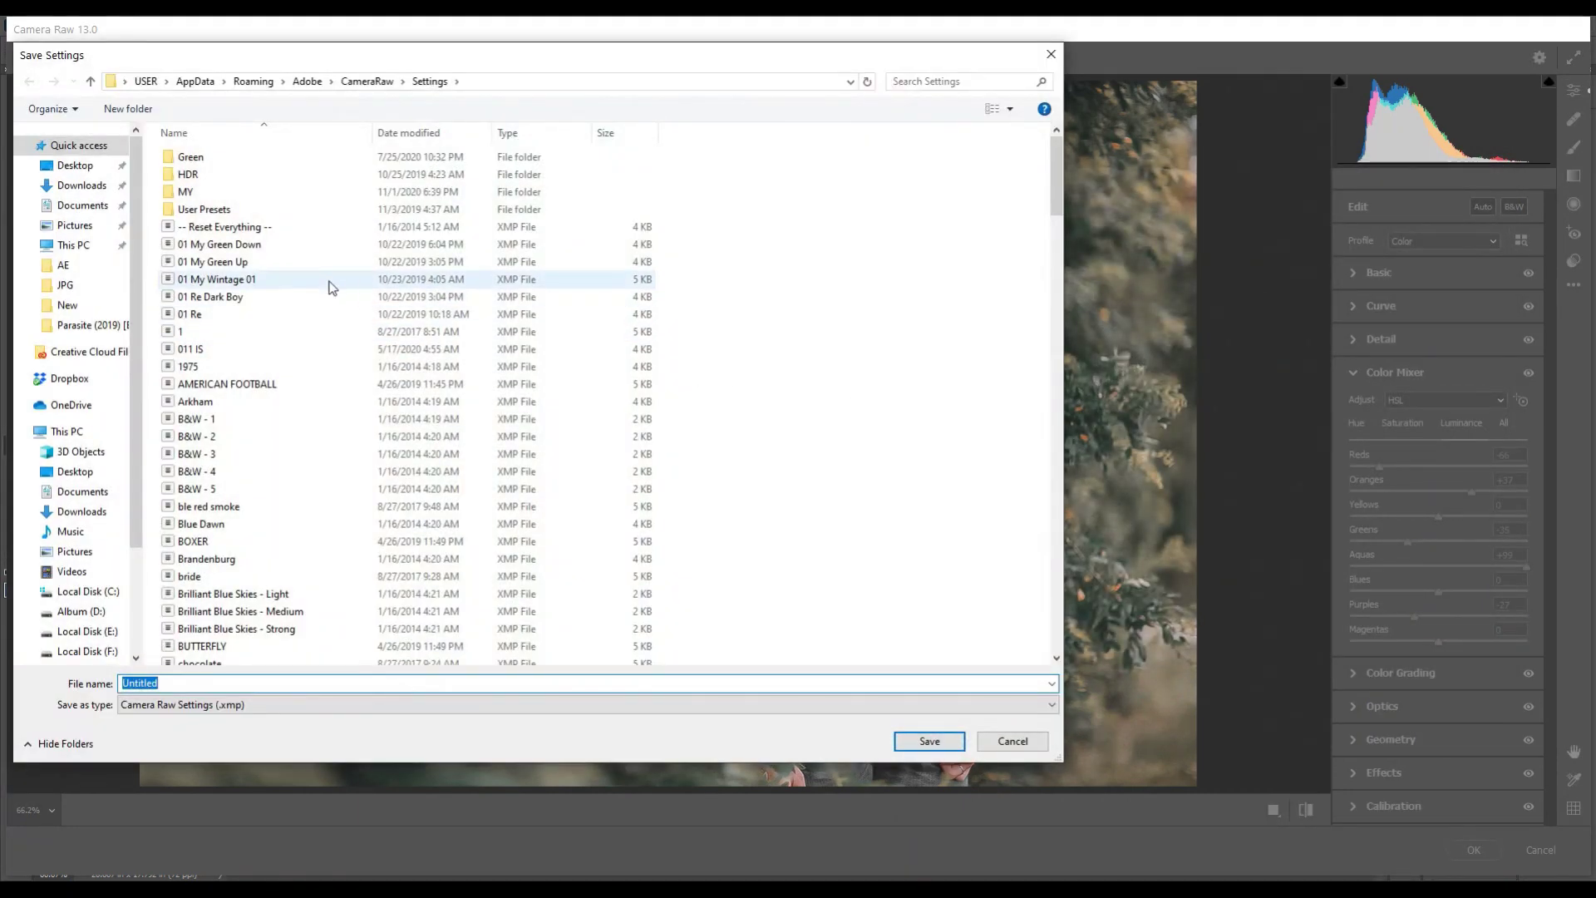
{"action": "double_click", "coordinate": [202, 192]}
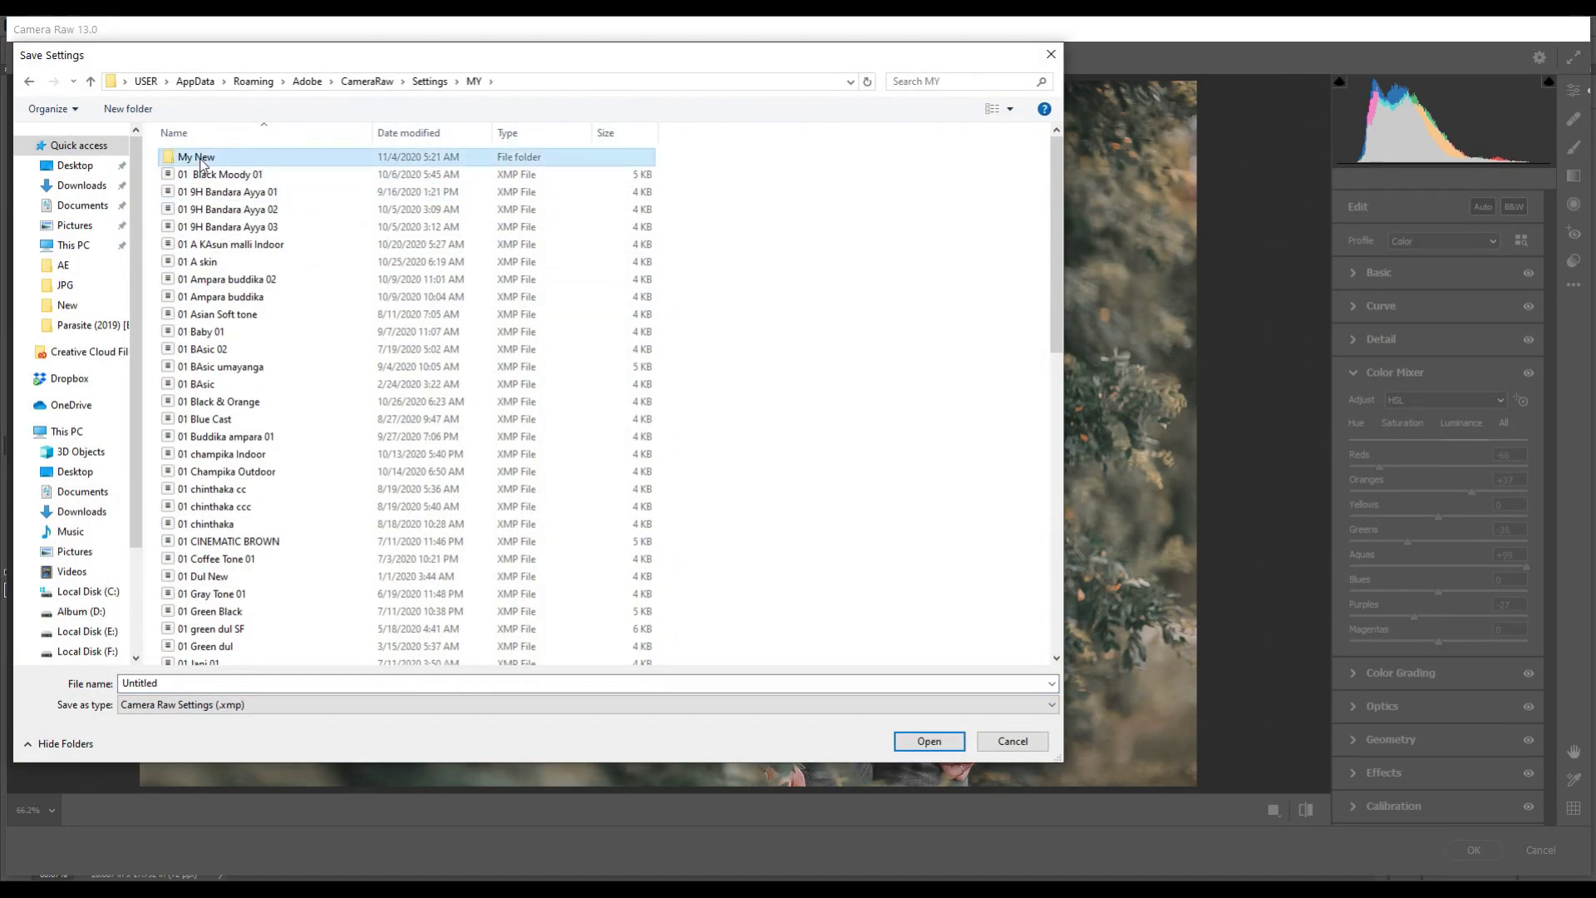
{"action": "double_click", "coordinate": [201, 163]}
{"action": "double_click", "coordinate": [180, 684]}
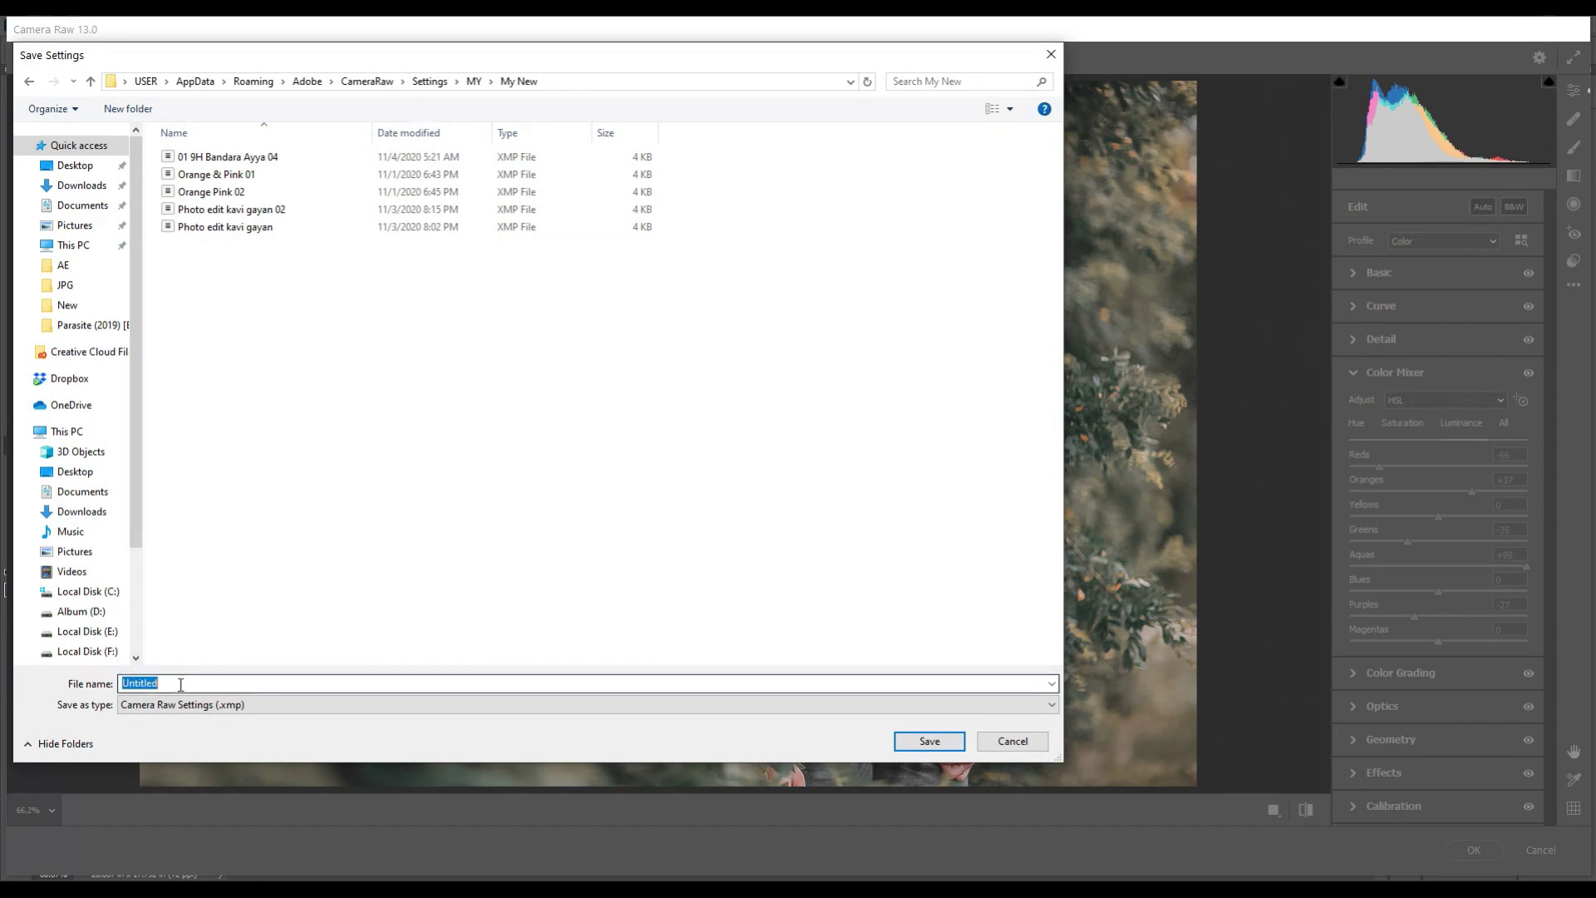
{"action": "type", "text": "Wa"}
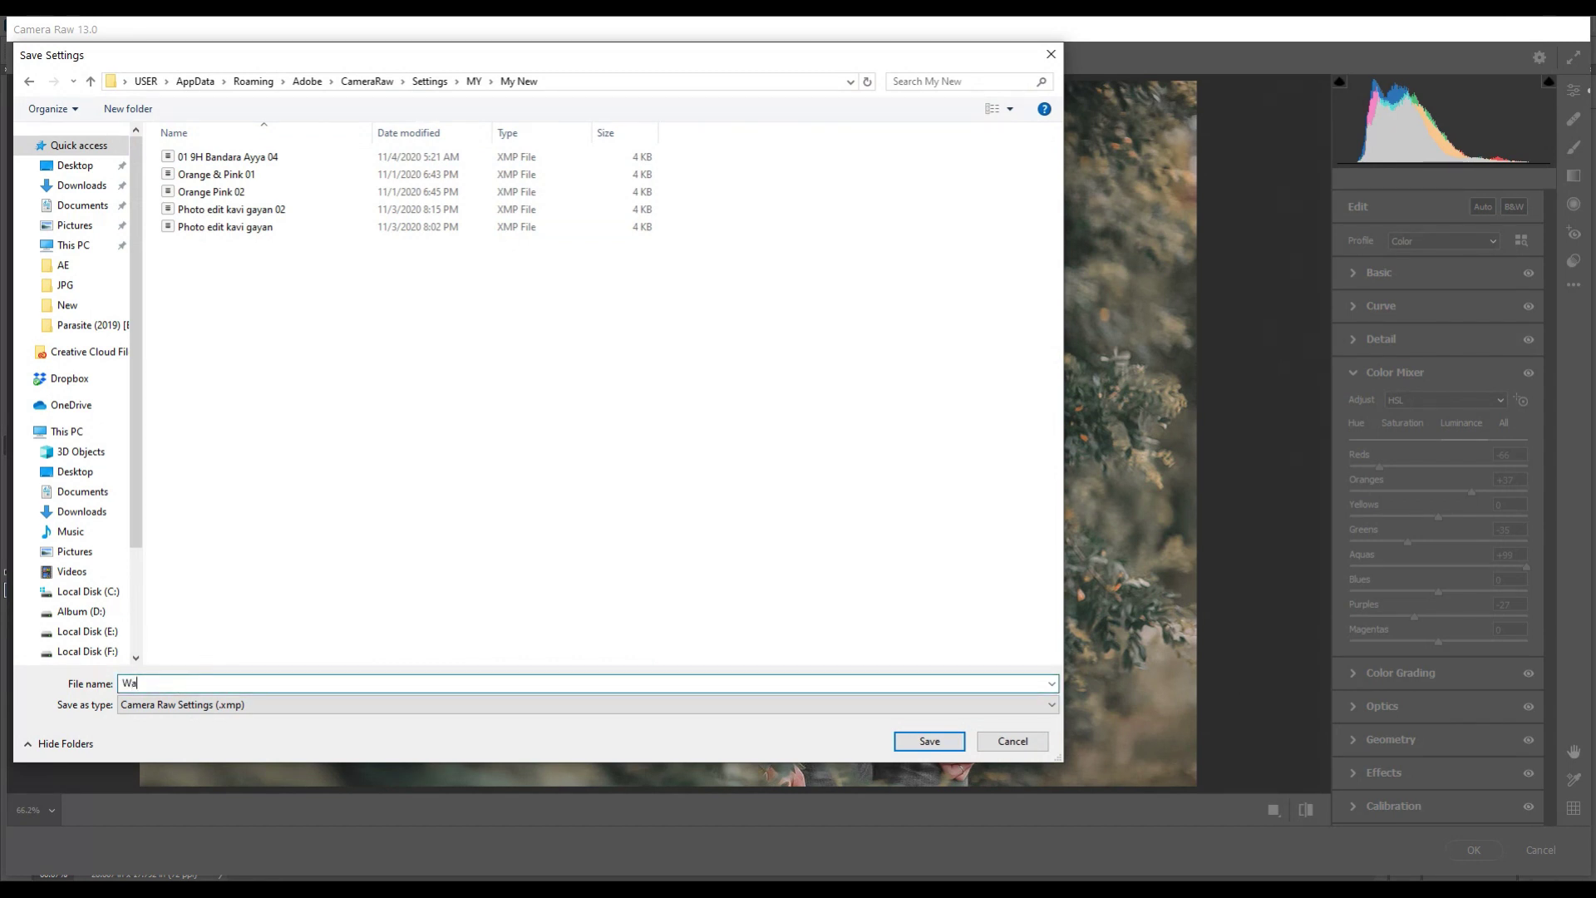
{"action": "type", "text": "r"}
{"action": "type", "text": "m "}
{"action": "type", "text": "Black"}
{"action": "type", "text": " G"}
{"action": "type", "text": "reen"}
{"action": "left_click", "coordinate": [926, 749]}
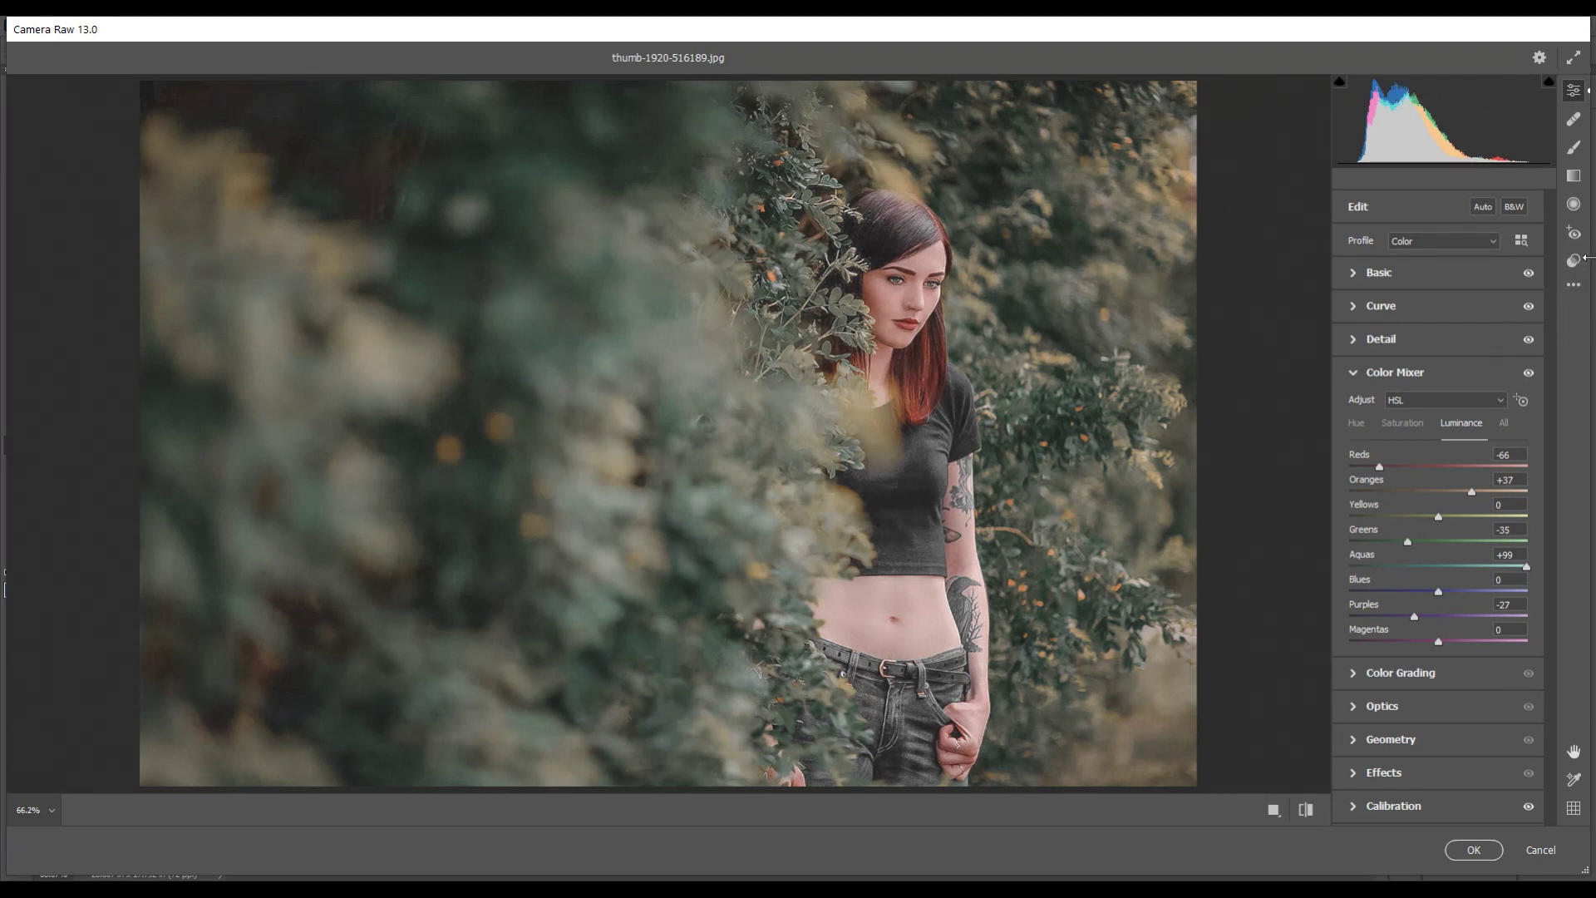
- Draw a tall radial filter ellipse centred around the woman
{"action": "left_click", "coordinate": [1574, 204]}
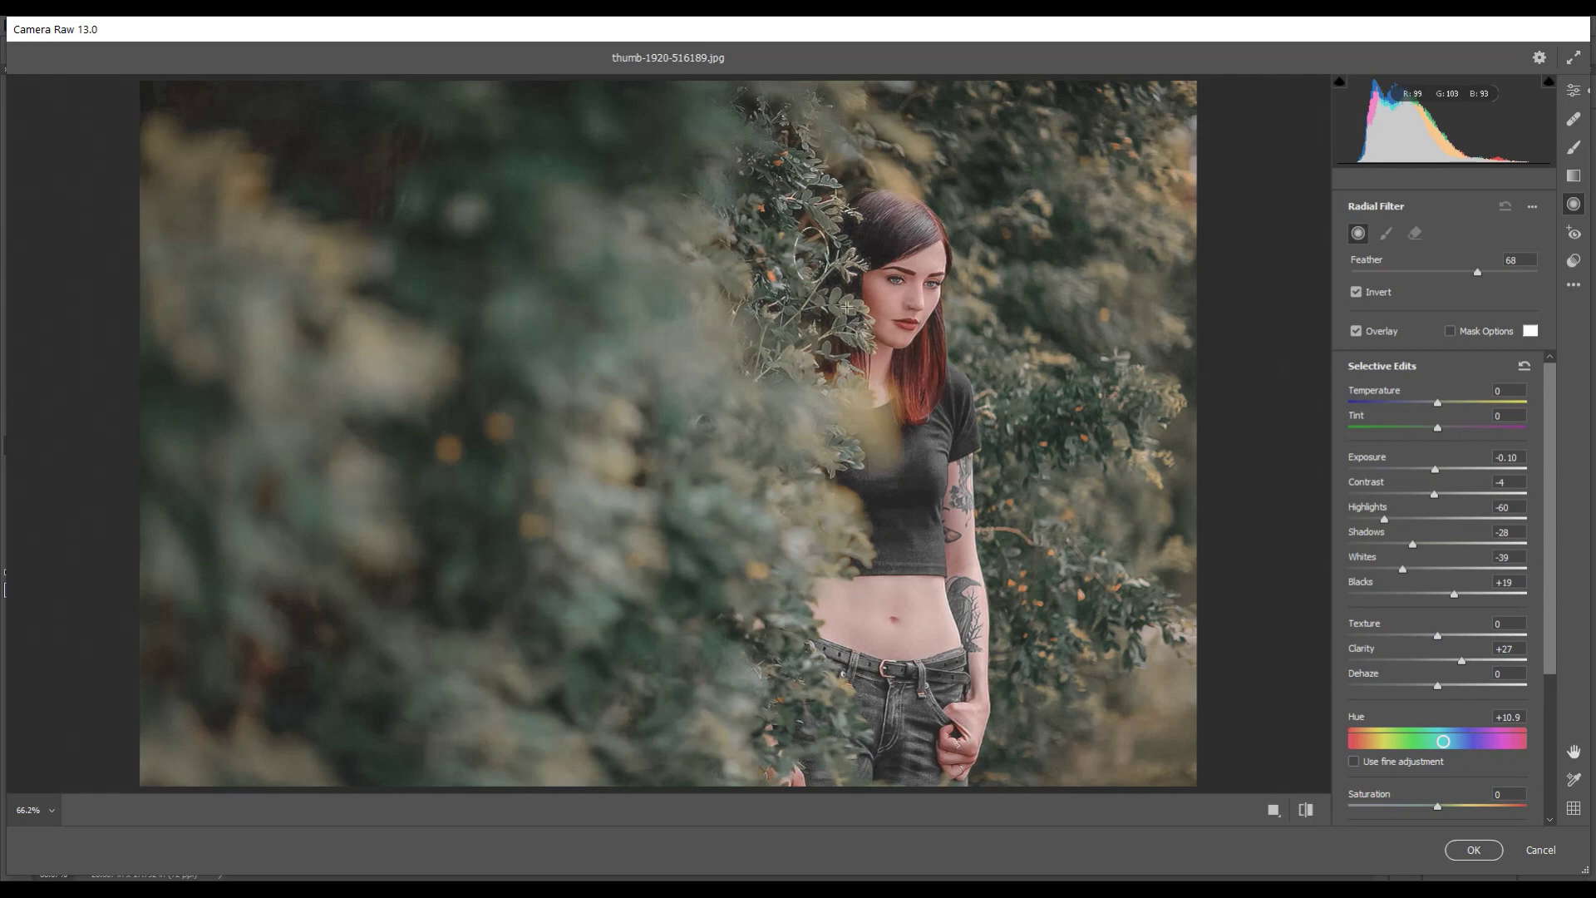
{"action": "left_click_drag", "start_coordinate": [810, 245], "coordinate": [953, 454]}
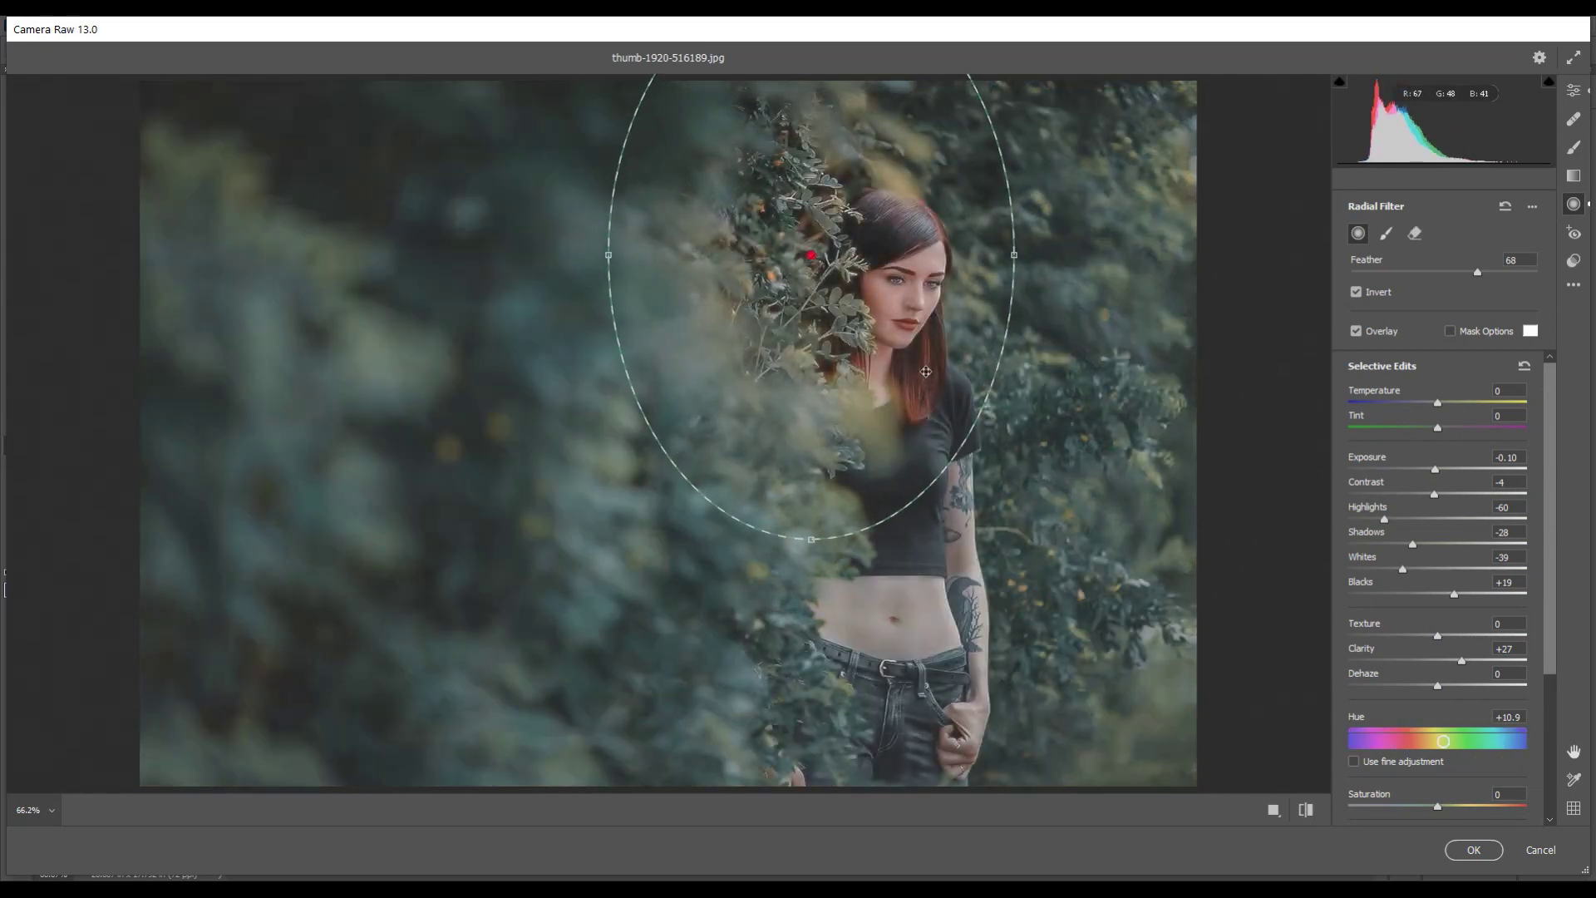
{"action": "left_click_drag", "start_coordinate": [906, 331], "coordinate": [973, 537]}
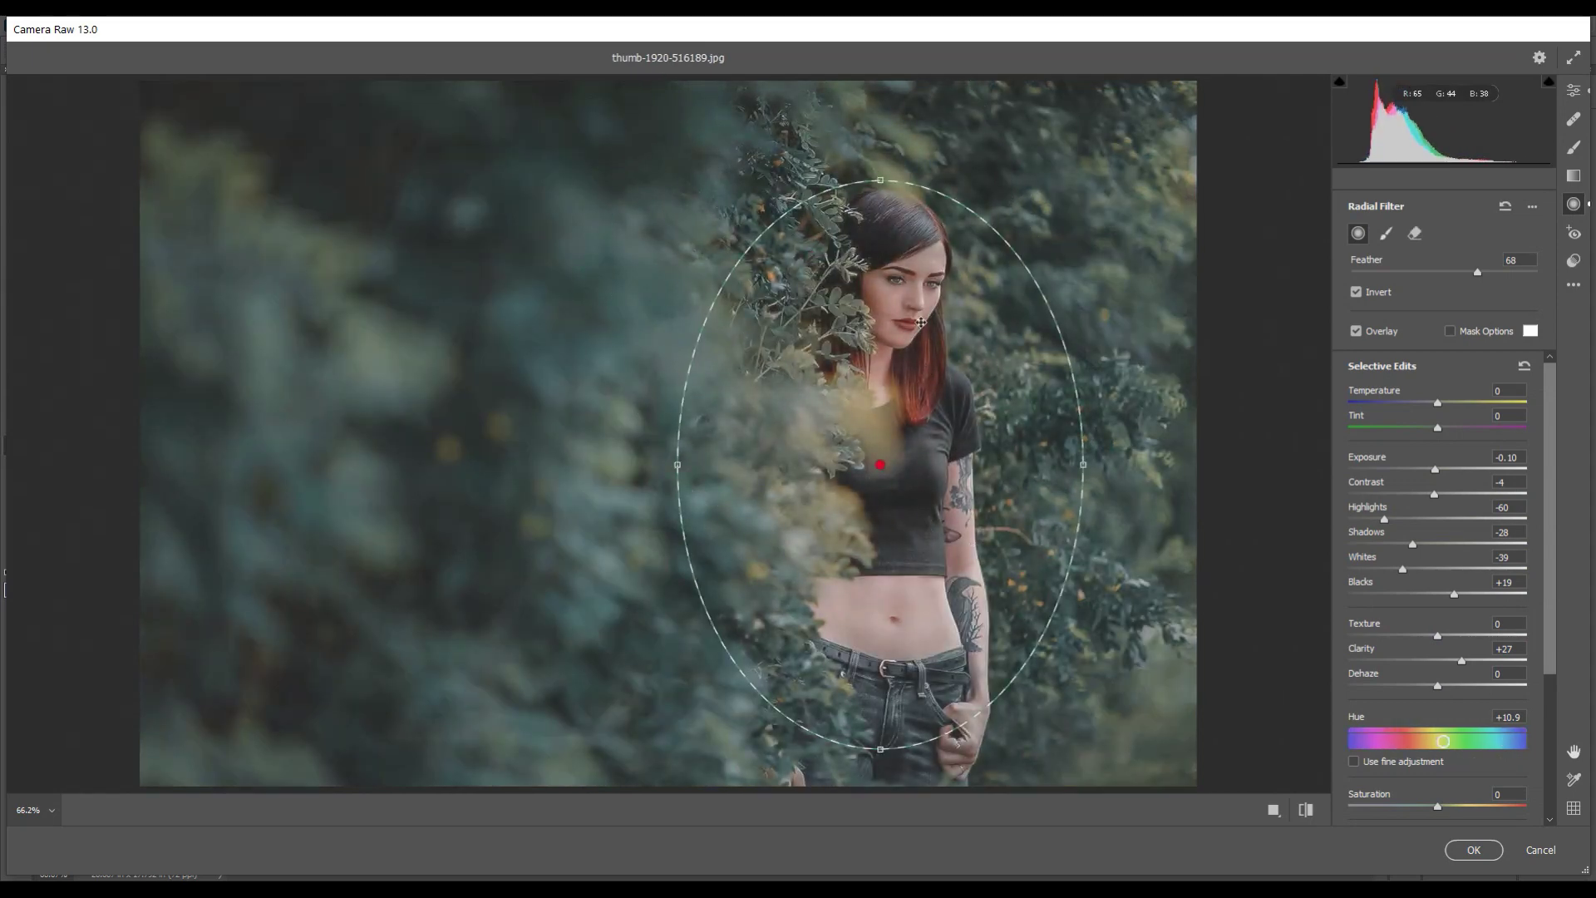
{"action": "left_click_drag", "start_coordinate": [883, 180], "coordinate": [883, 119]}
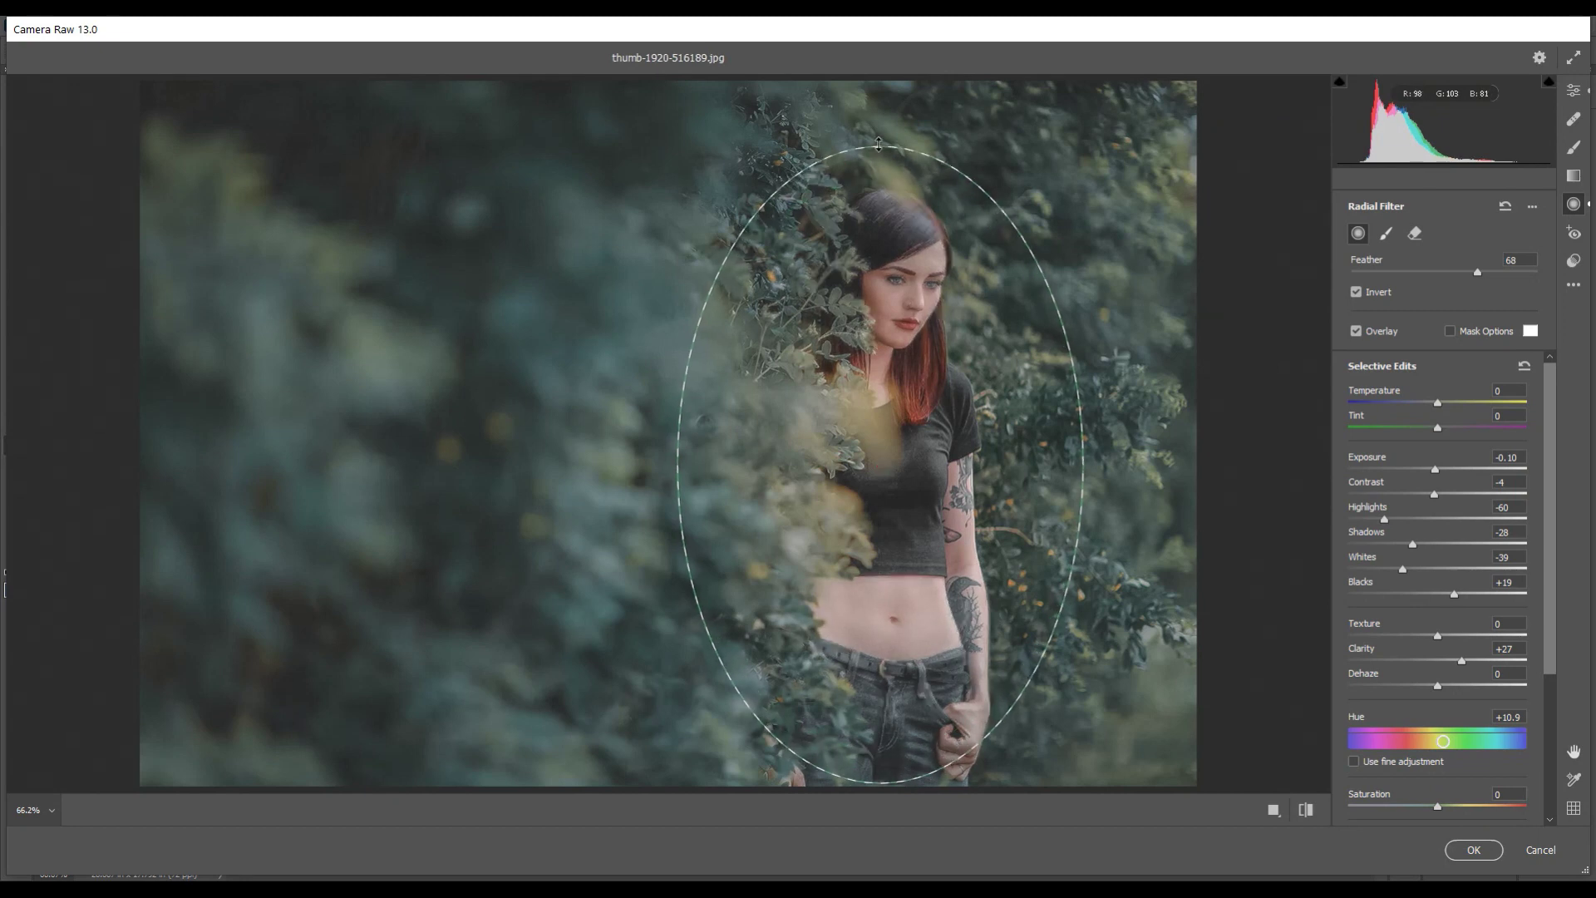
{"action": "left_click_drag", "start_coordinate": [899, 308], "coordinate": [898, 291]}
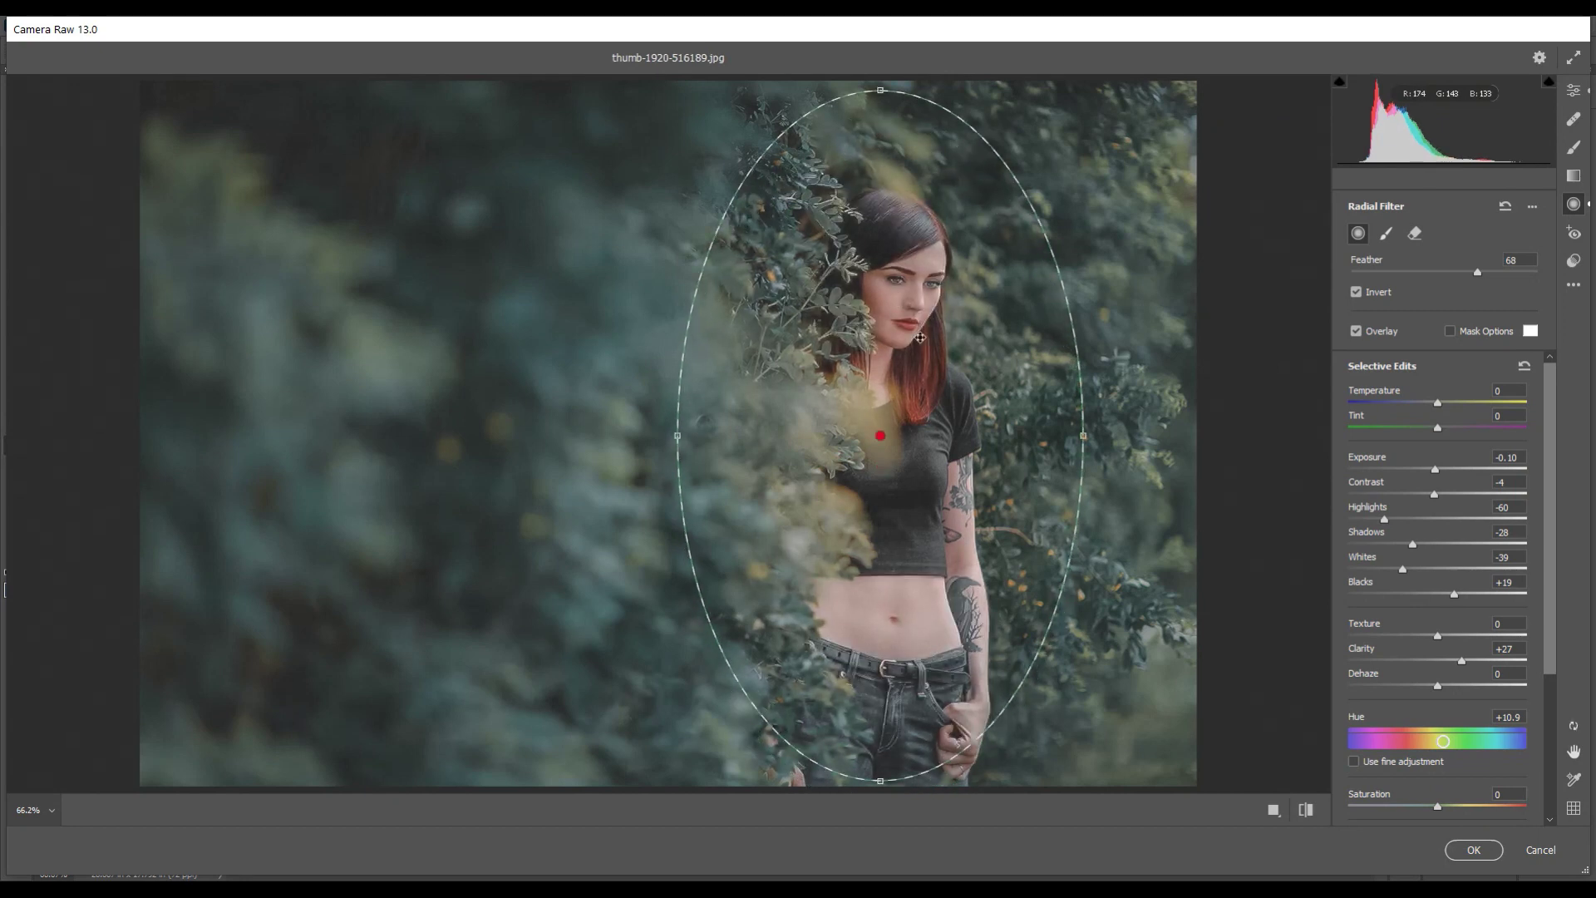
{"action": "left_click_drag", "start_coordinate": [1082, 439], "coordinate": [1112, 436]}
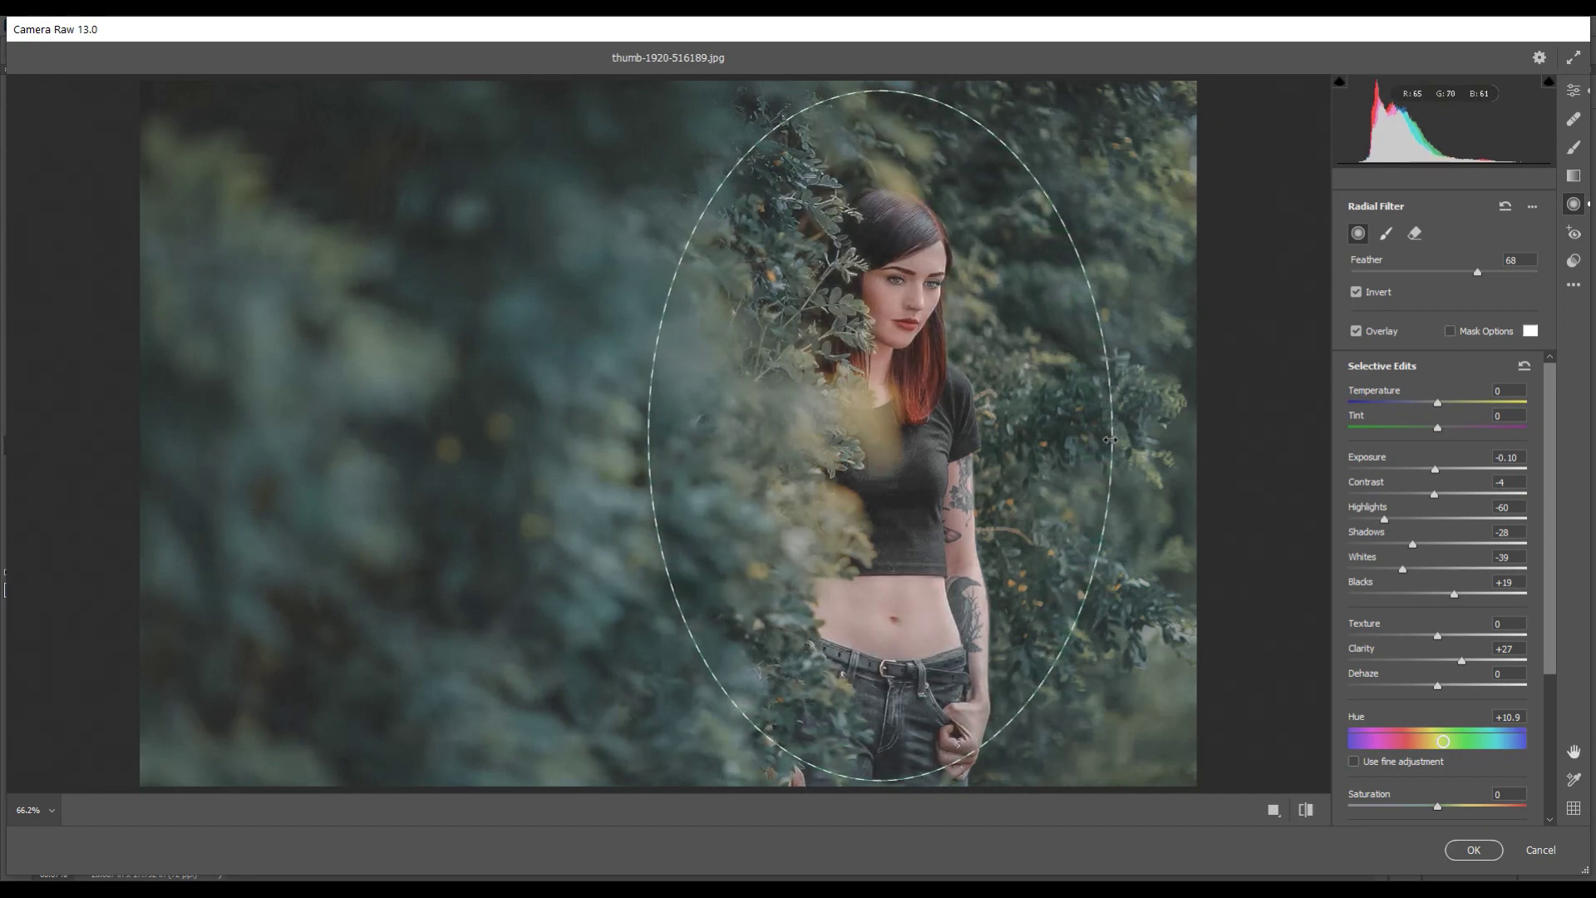
{"action": "left_click_drag", "start_coordinate": [880, 89], "coordinate": [879, 84]}
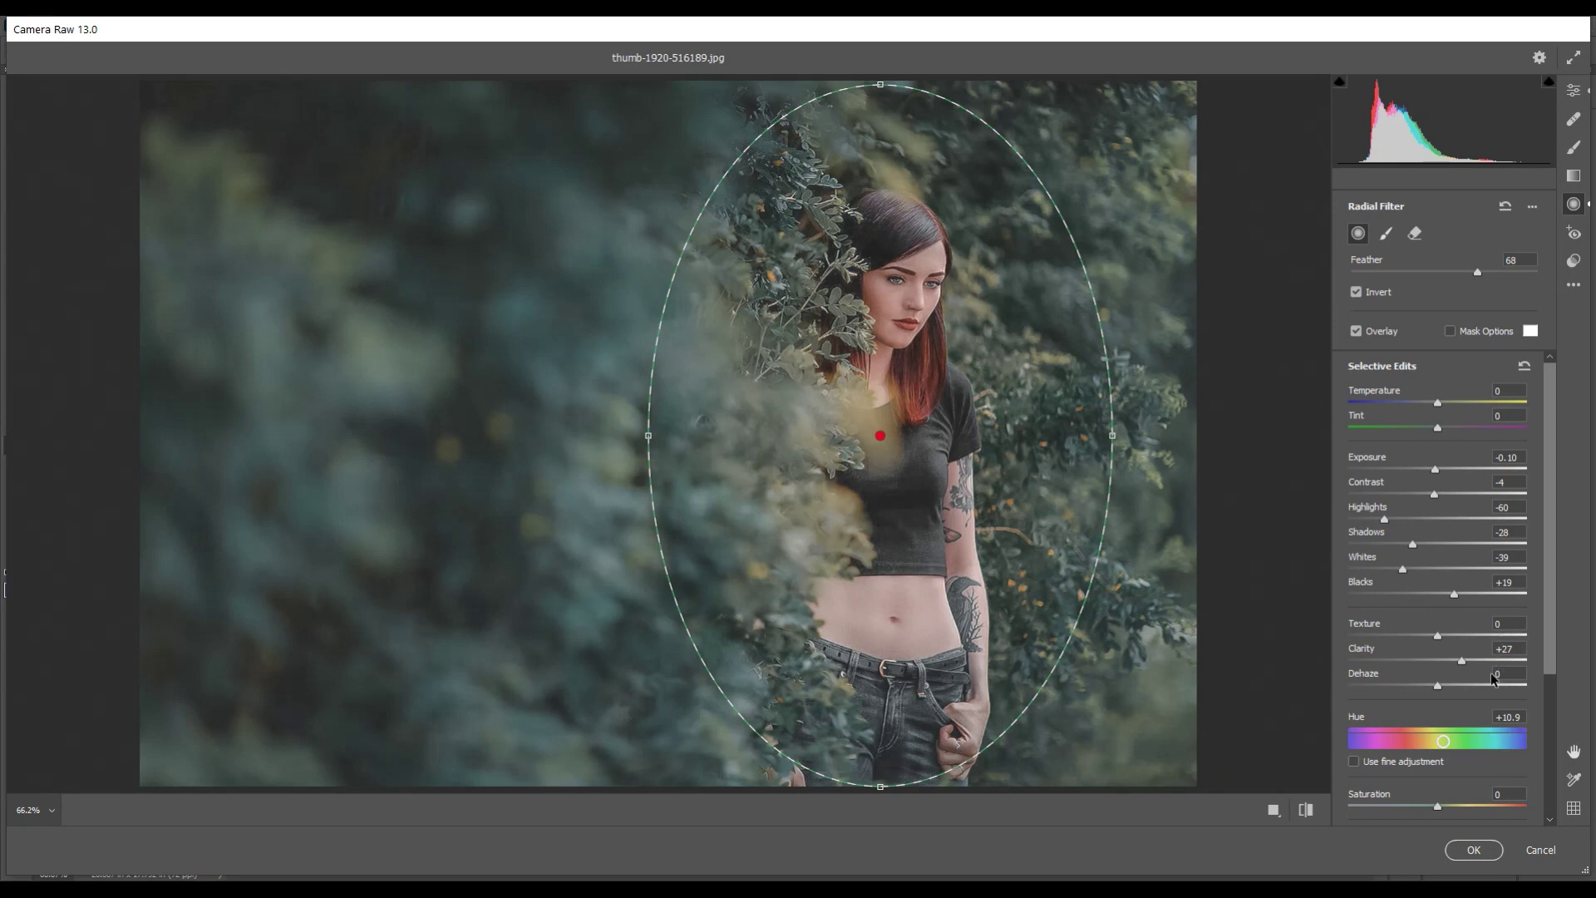
{"action": "scroll", "coordinate": [1481, 711], "scroll_direction": "down", "scroll_amount": 3}
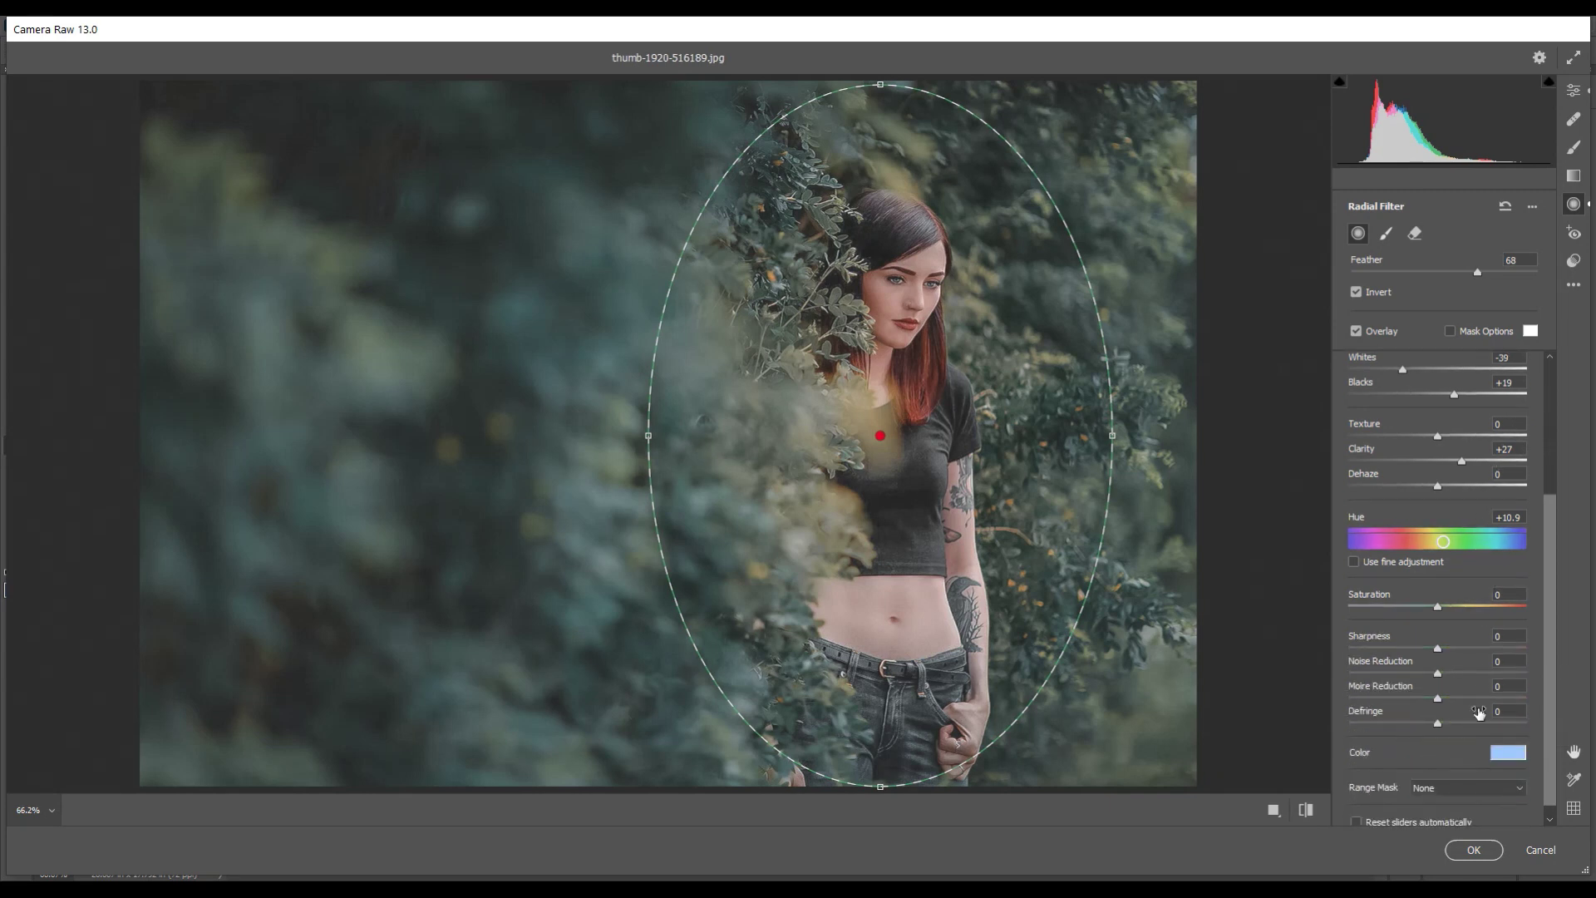
{"action": "scroll", "coordinate": [1476, 707], "scroll_direction": "up", "scroll_amount": 1}
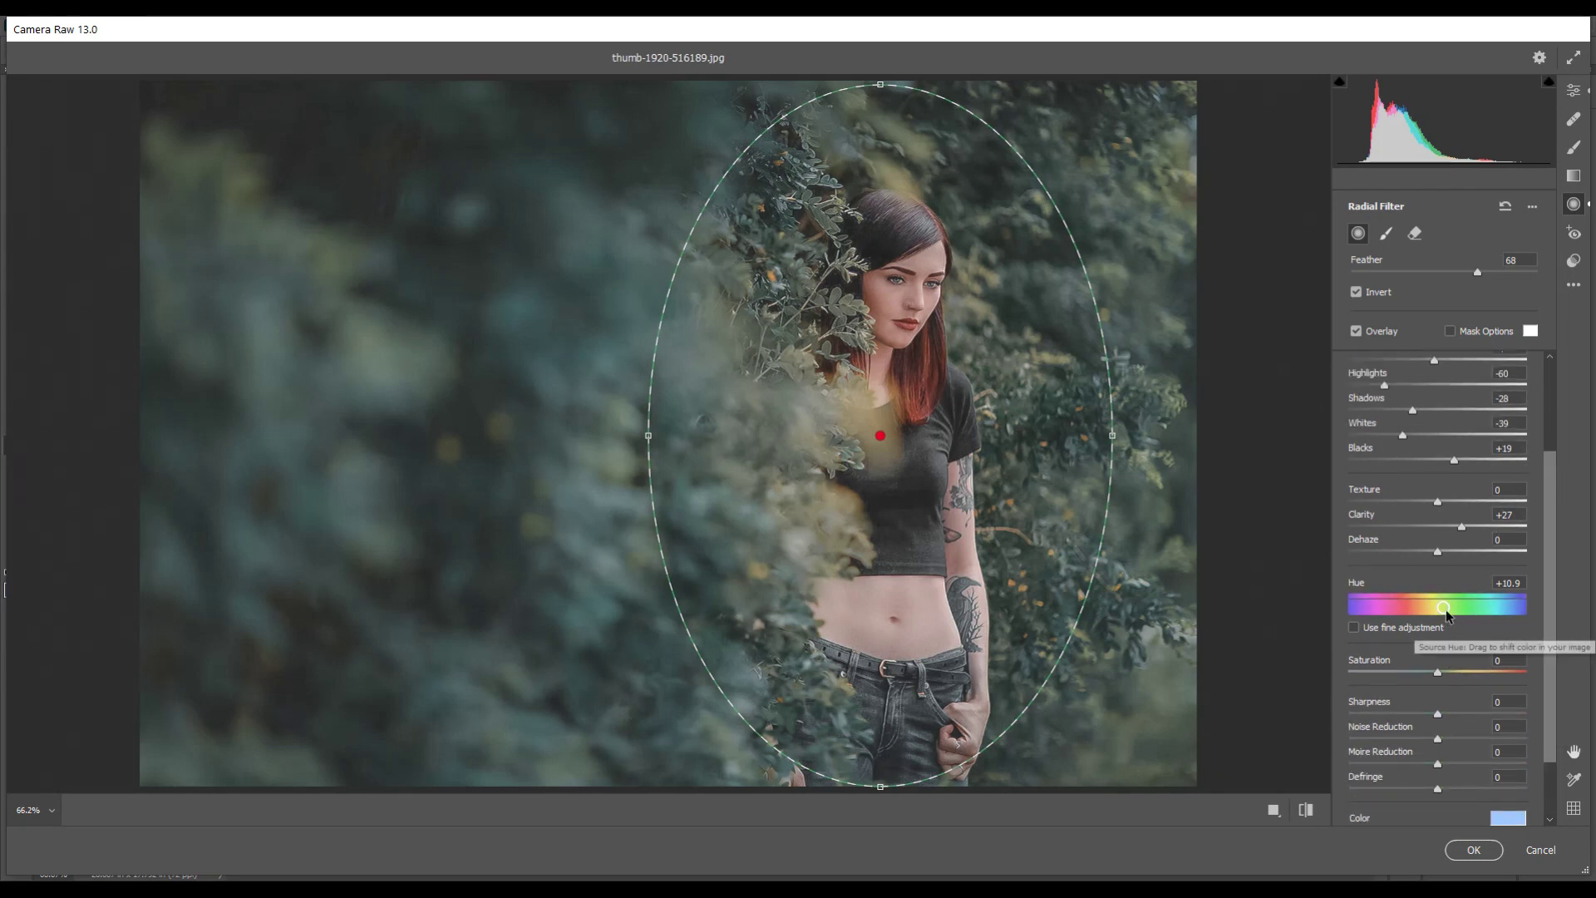
- Set the radial filter Hue to +66.3 and bring up its tint colour picker
{"action": "left_click", "coordinate": [1444, 609]}
{"action": "left_click_drag", "start_coordinate": [1444, 612], "coordinate": [1437, 611]}
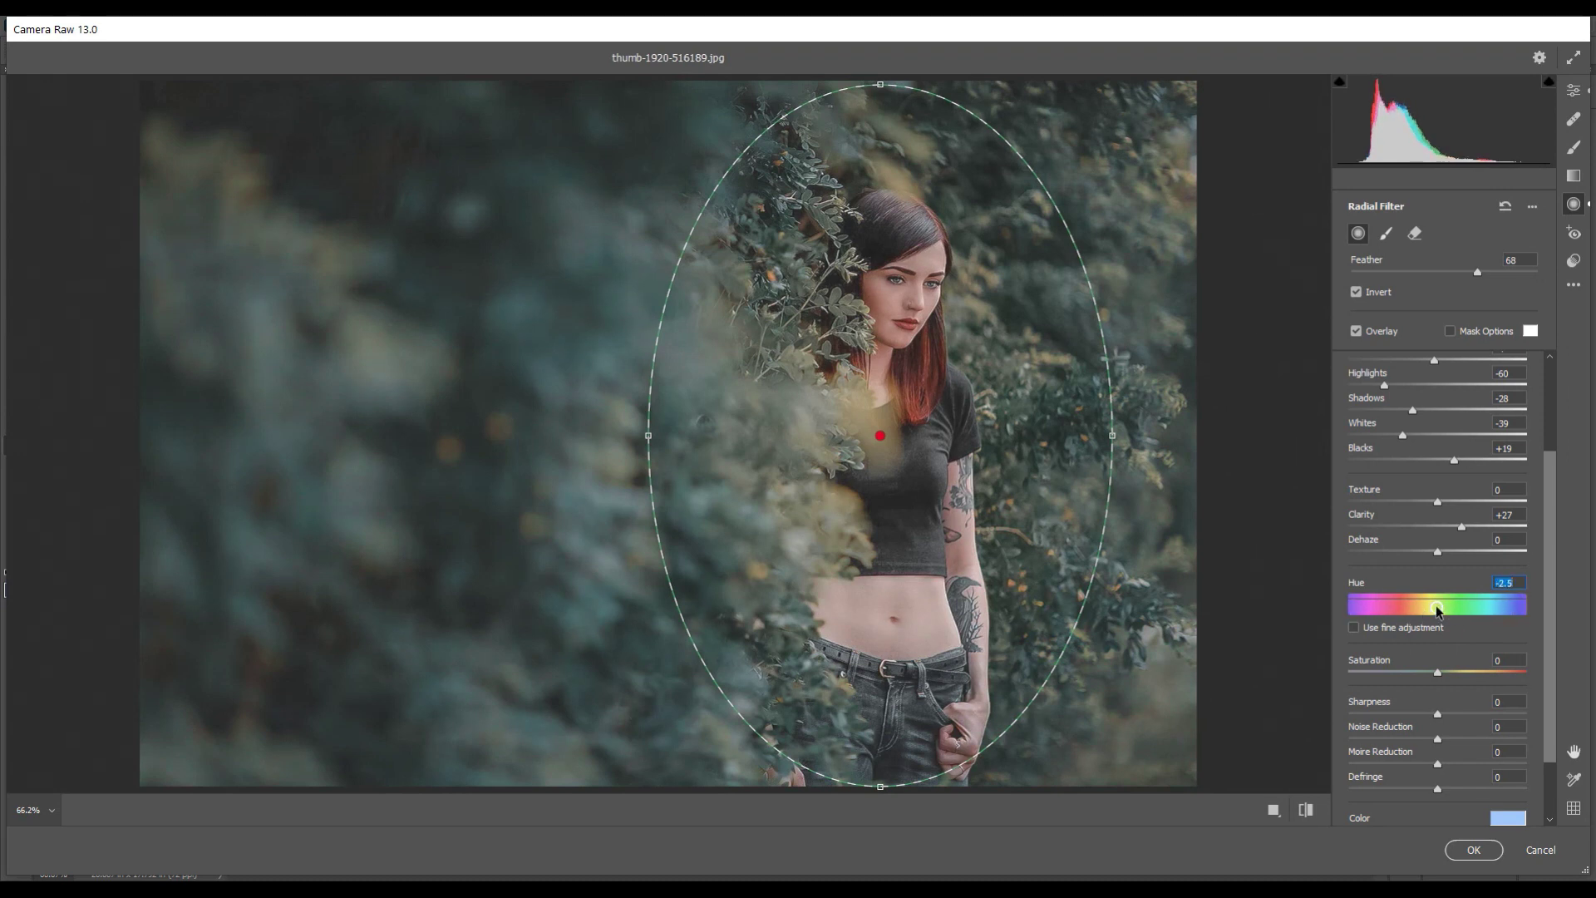
{"action": "left_click_drag", "start_coordinate": [1436, 611], "coordinate": [1470, 608]}
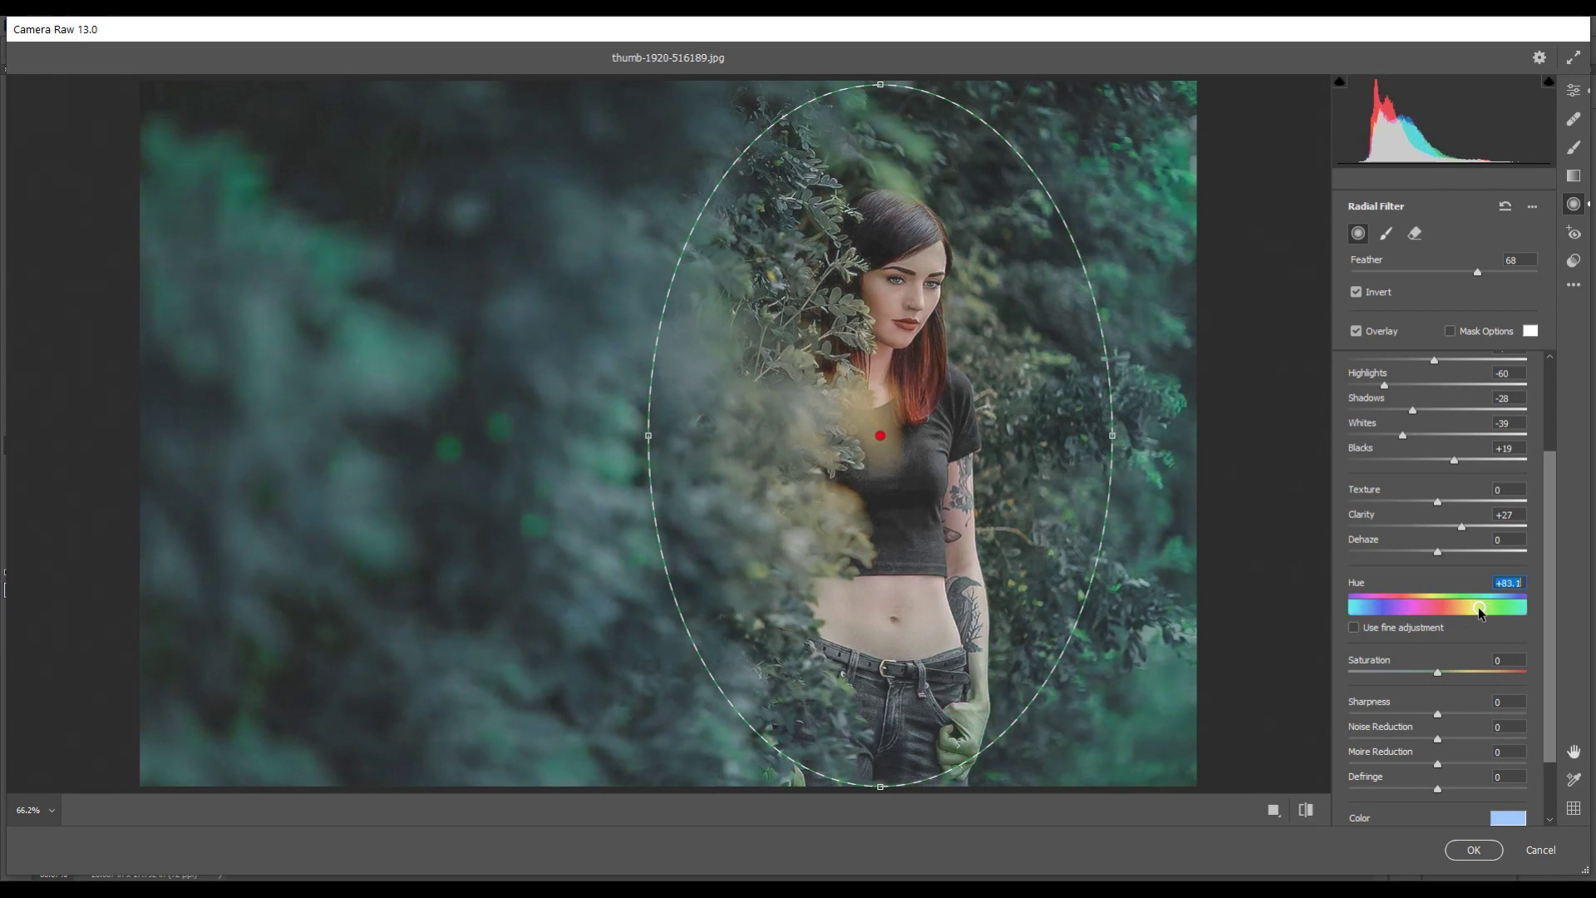
{"action": "scroll", "coordinate": [1444, 678], "scroll_direction": "down", "scroll_amount": 2}
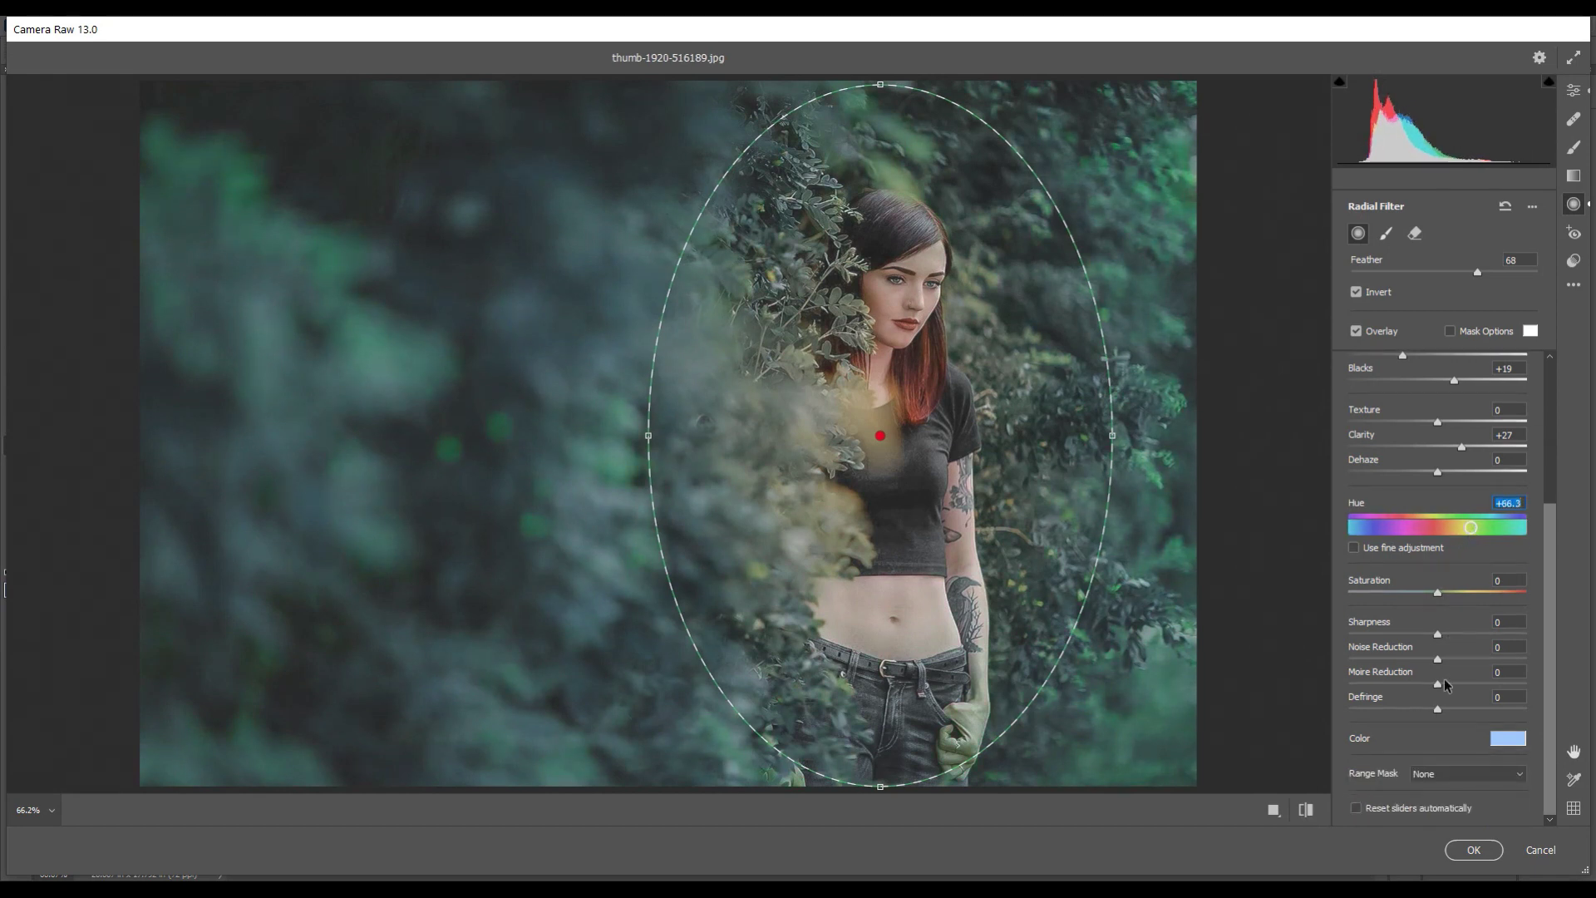
{"action": "left_click", "coordinate": [1508, 738]}
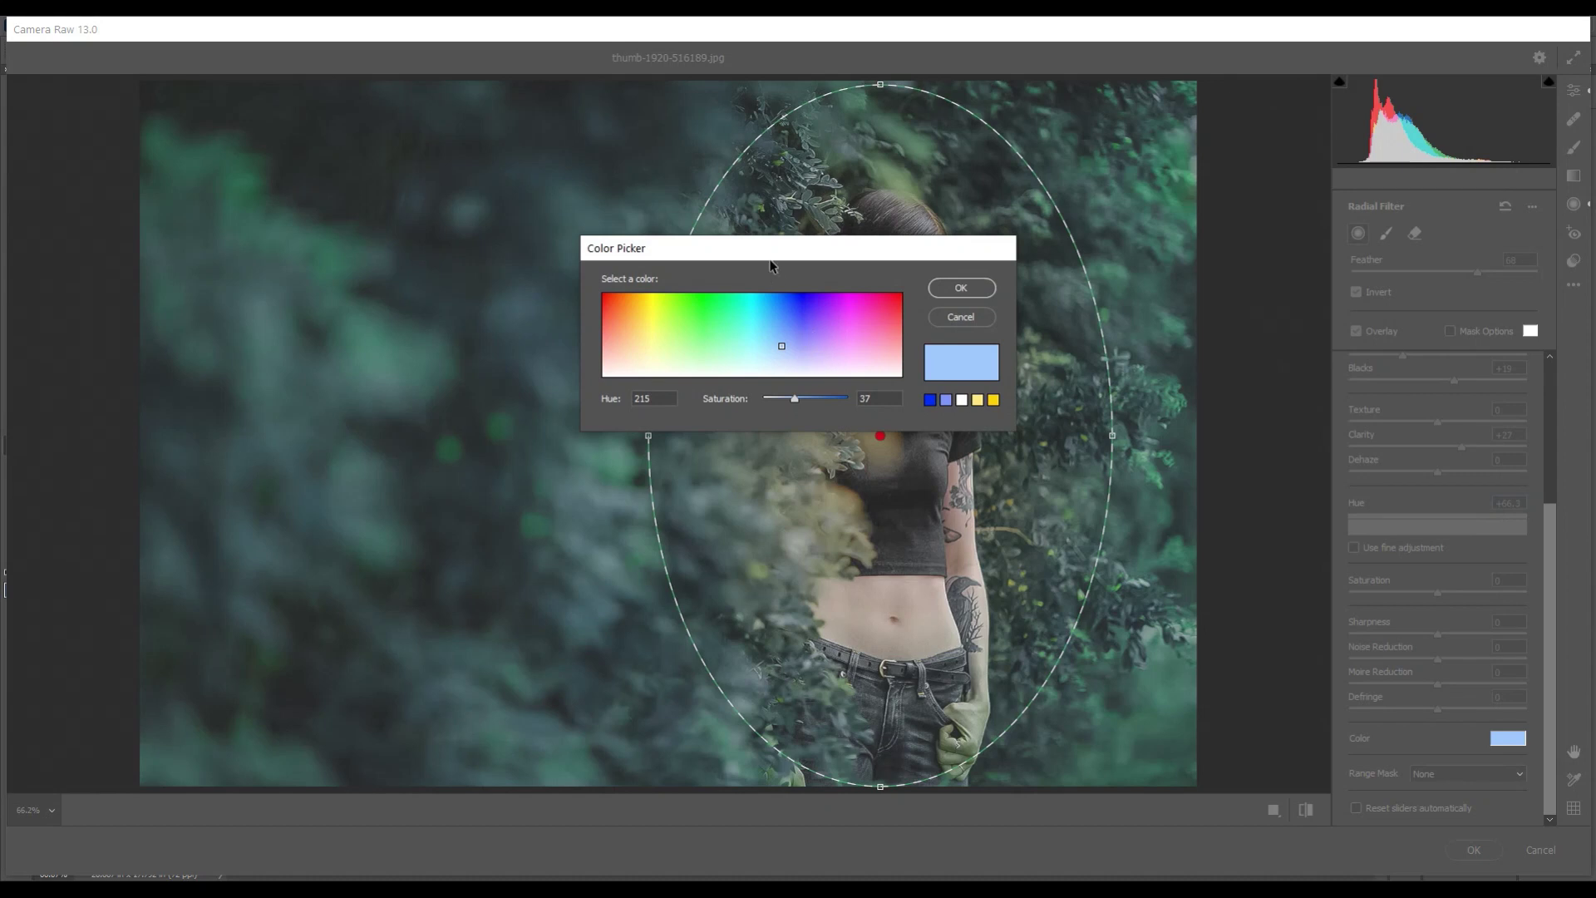
{"action": "left_click_drag", "start_coordinate": [769, 249], "coordinate": [1193, 254]}
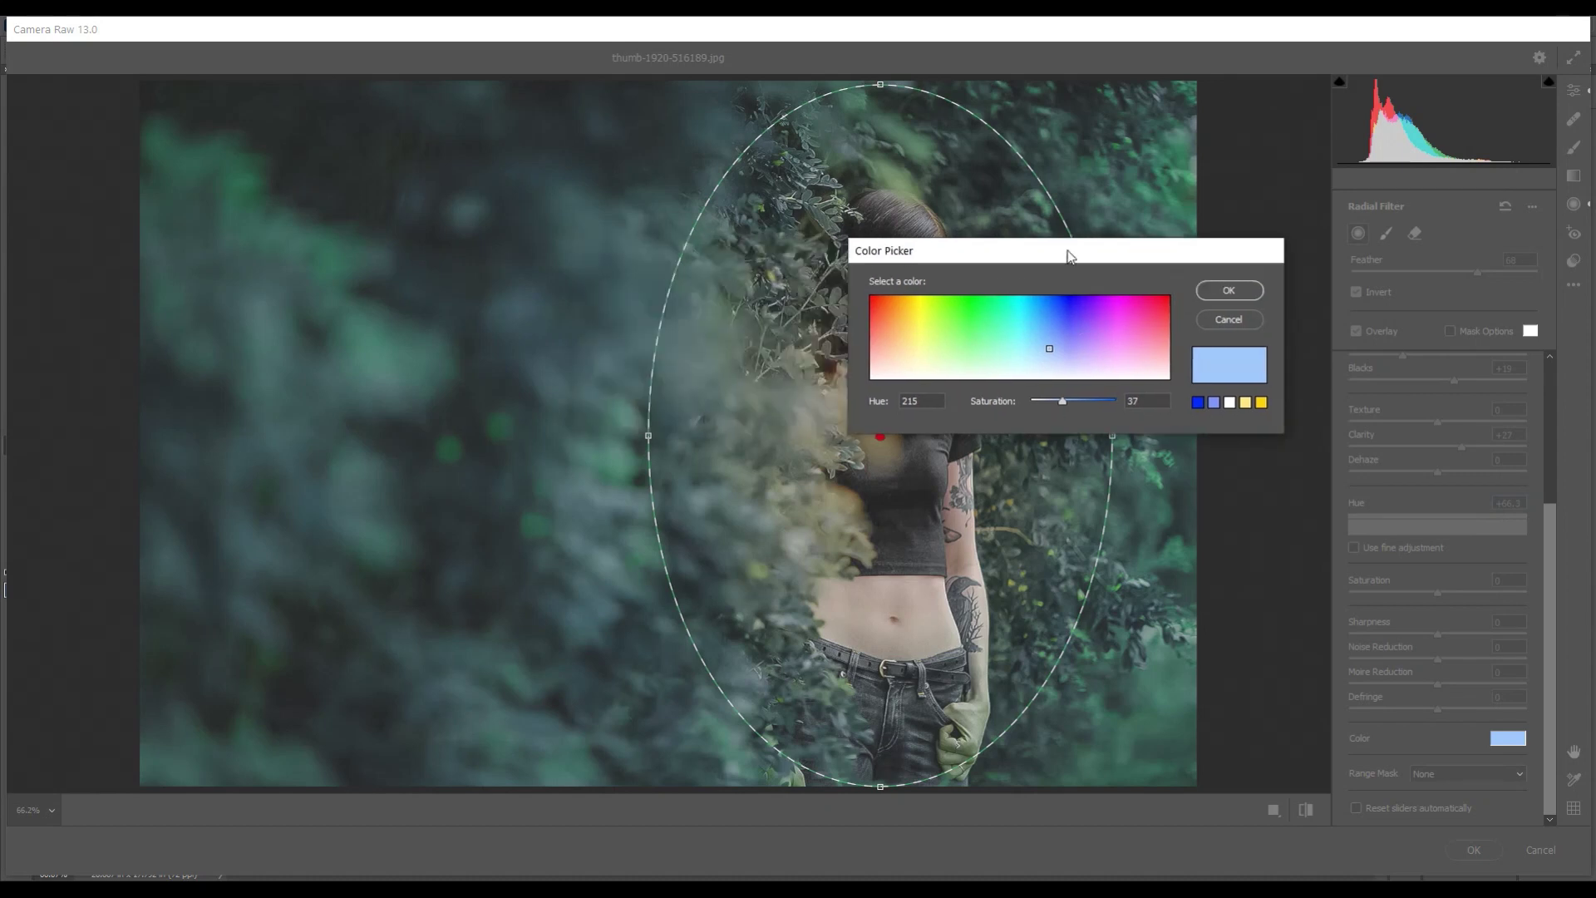
- Compare several filter tints, settling on saturated yellow-orange at Hue 45, Saturation 97
{"action": "left_click", "coordinate": [1076, 329]}
{"action": "left_click_drag", "start_coordinate": [1076, 330], "coordinate": [1051, 319]}
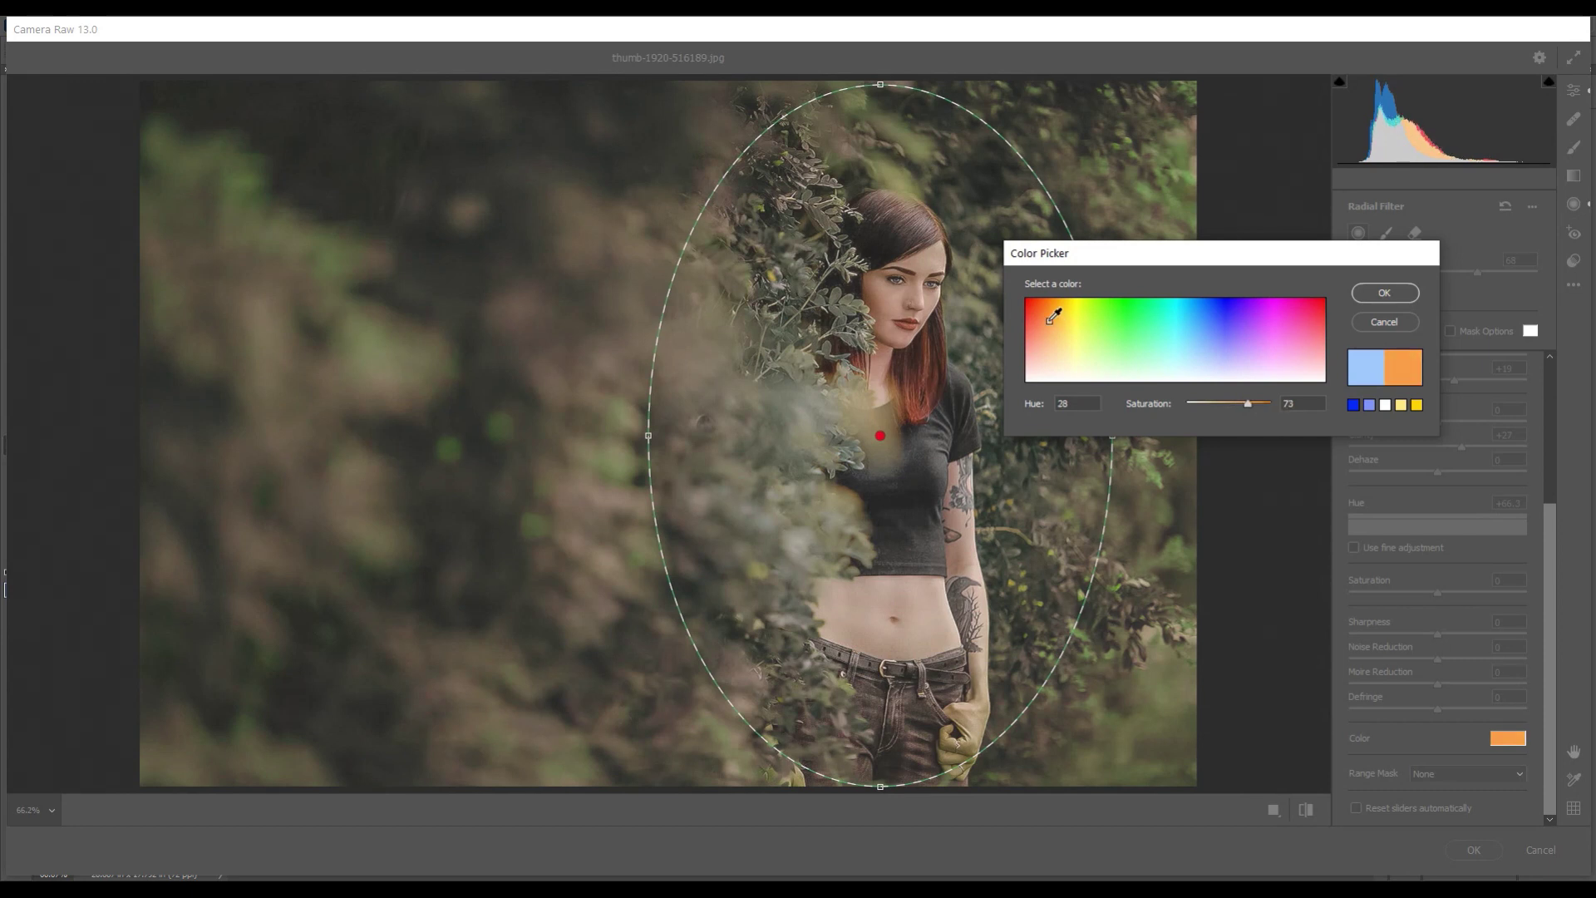
{"action": "left_click", "coordinate": [1047, 335]}
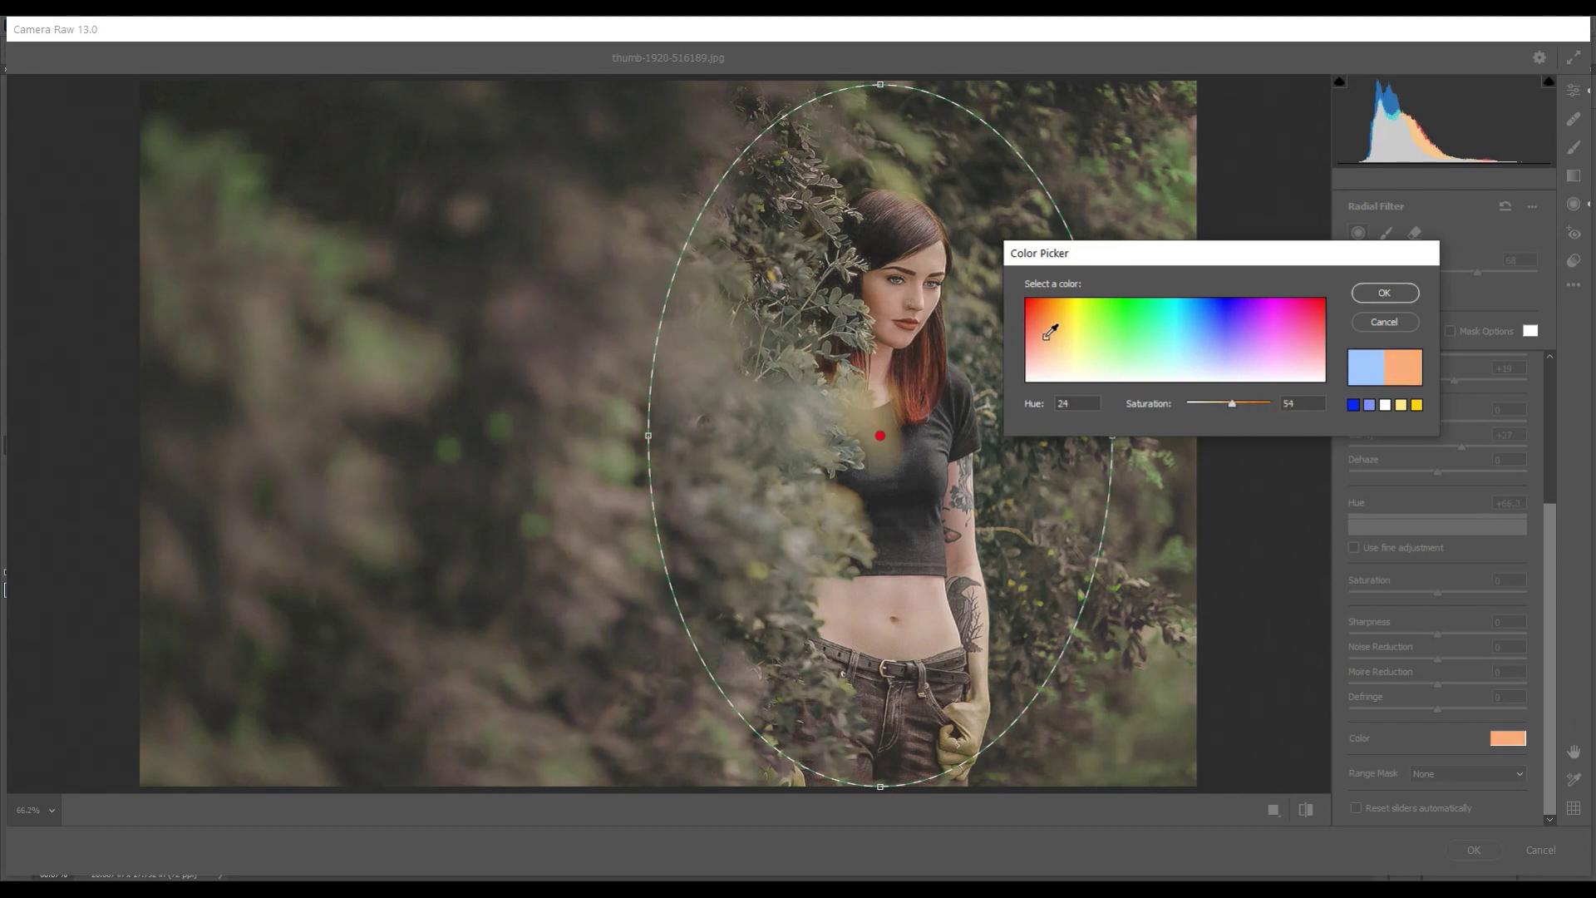
{"action": "left_click", "coordinate": [1057, 304]}
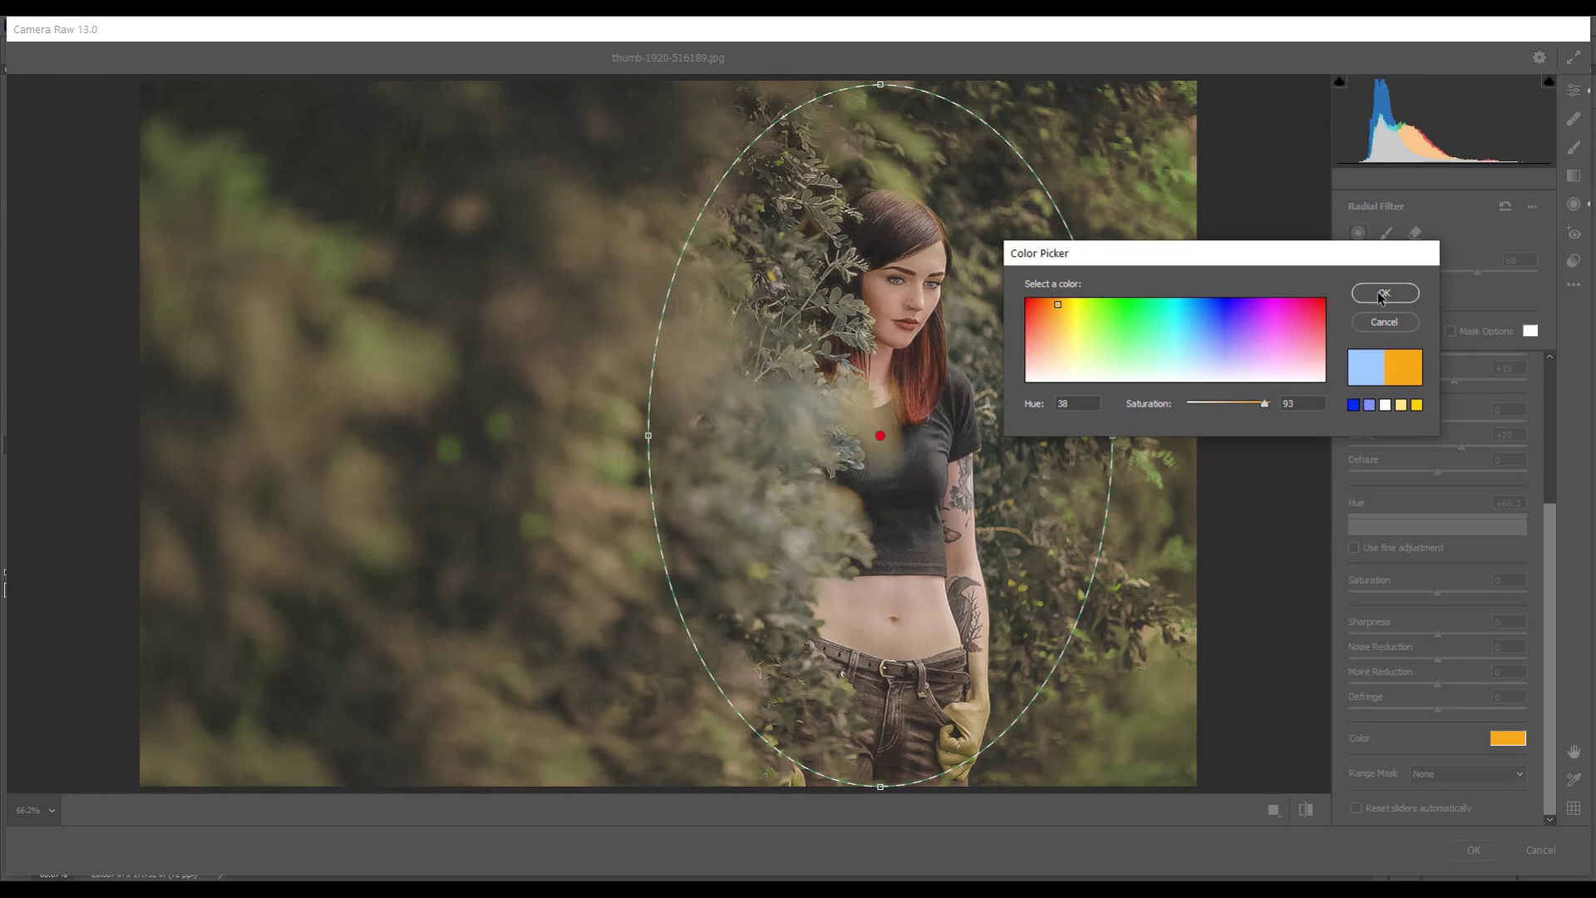
{"action": "left_click", "coordinate": [1207, 329]}
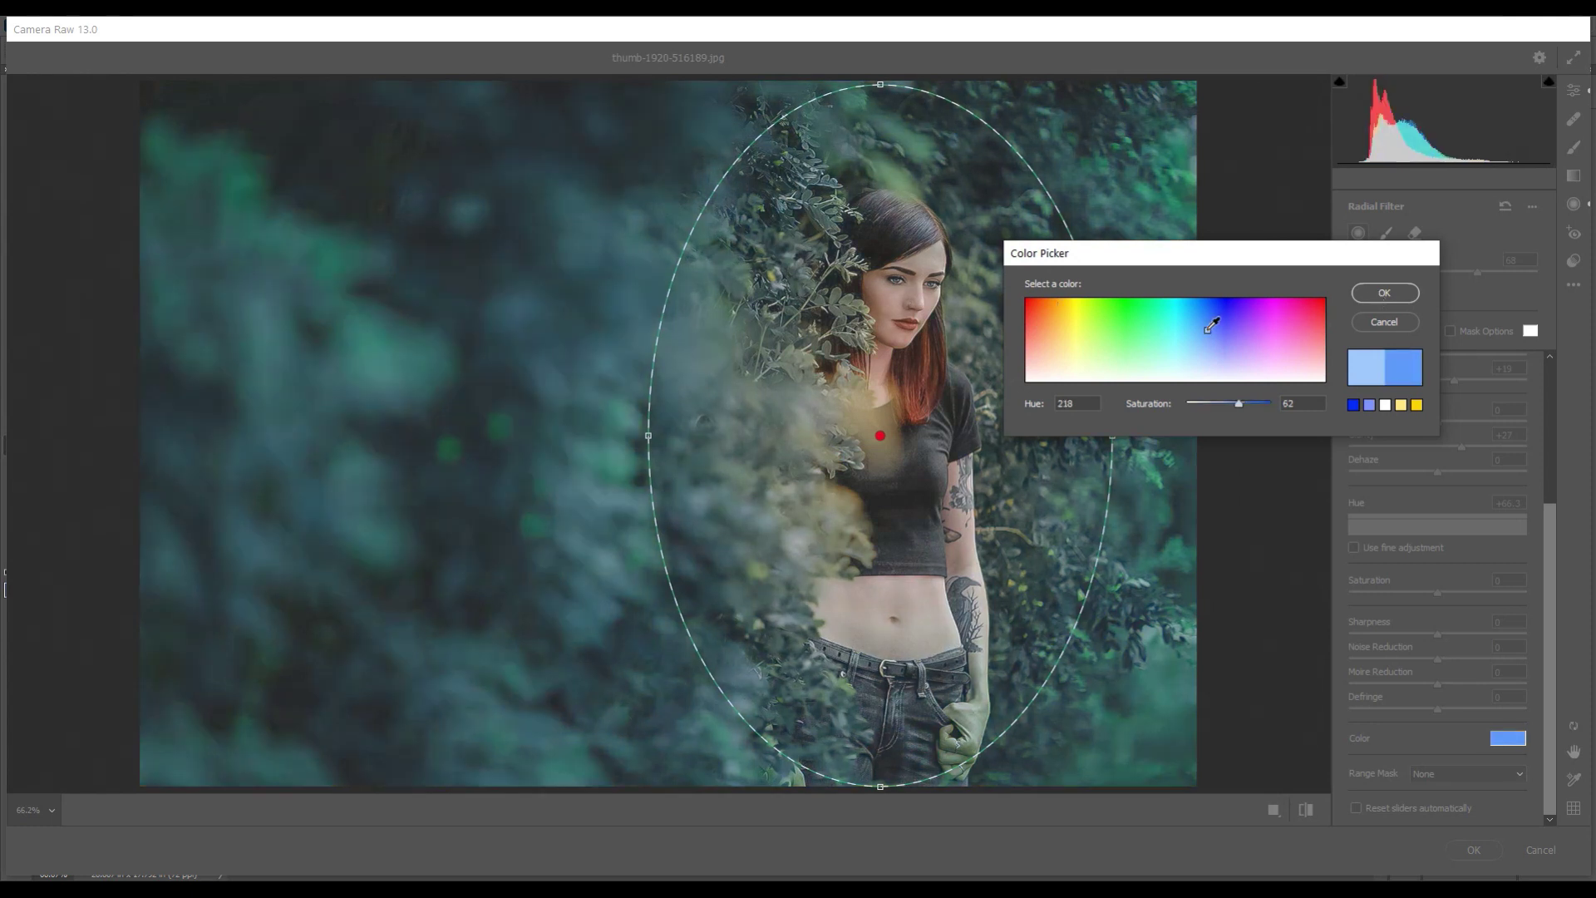
{"action": "left_click", "coordinate": [1064, 301]}
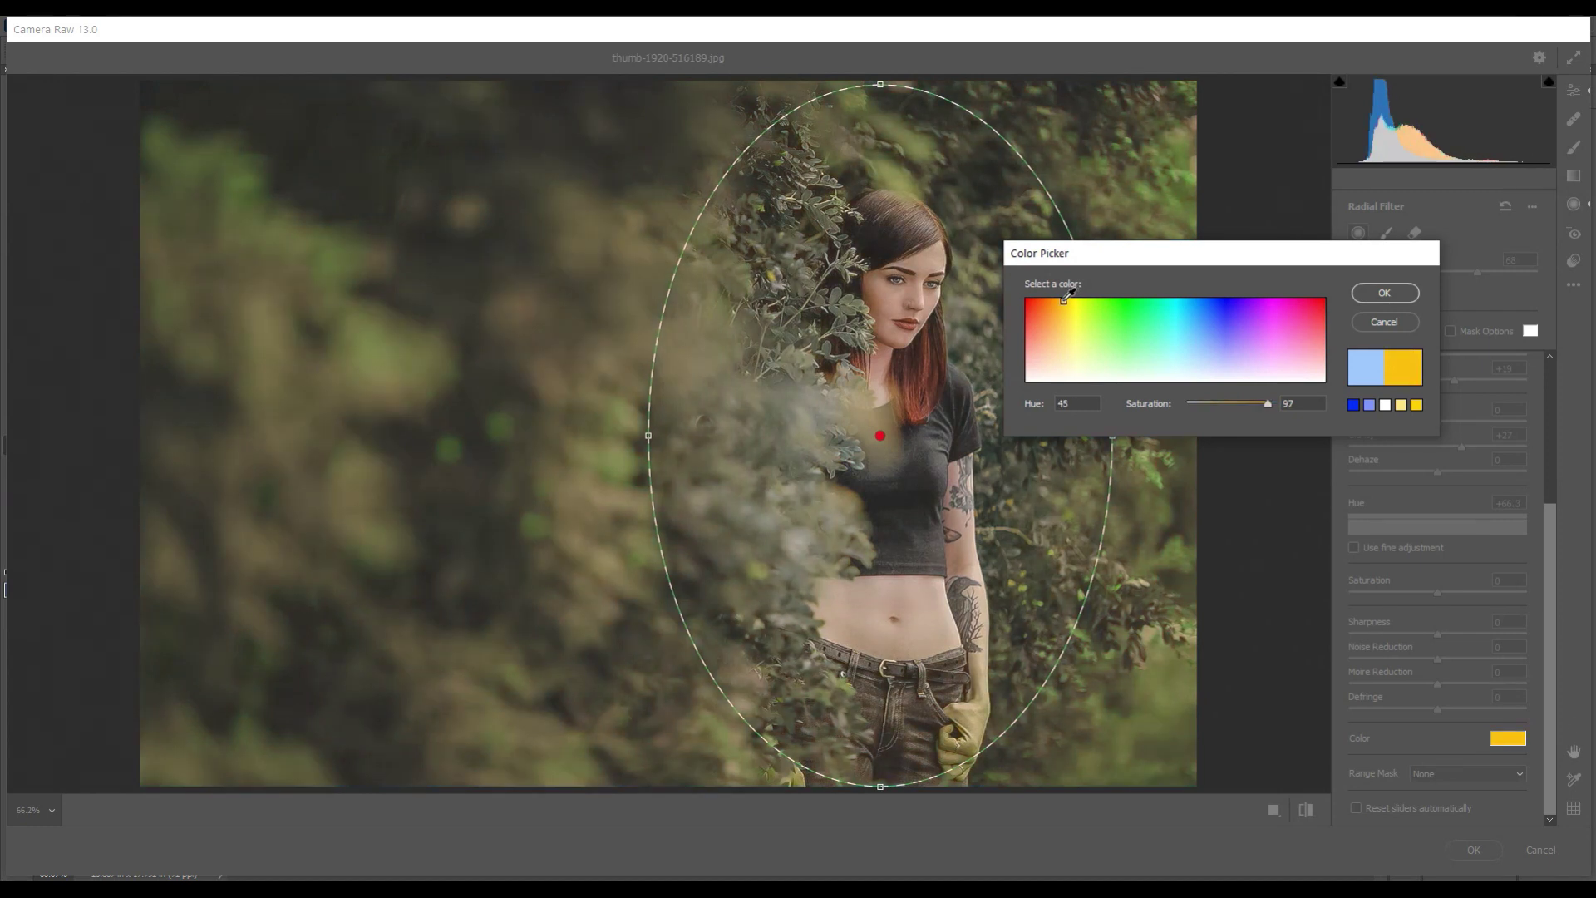
- Keep the yellow-orange tint, raise the filter's contrast to +21 and adjust highlights
{"action": "left_click", "coordinate": [1364, 297]}
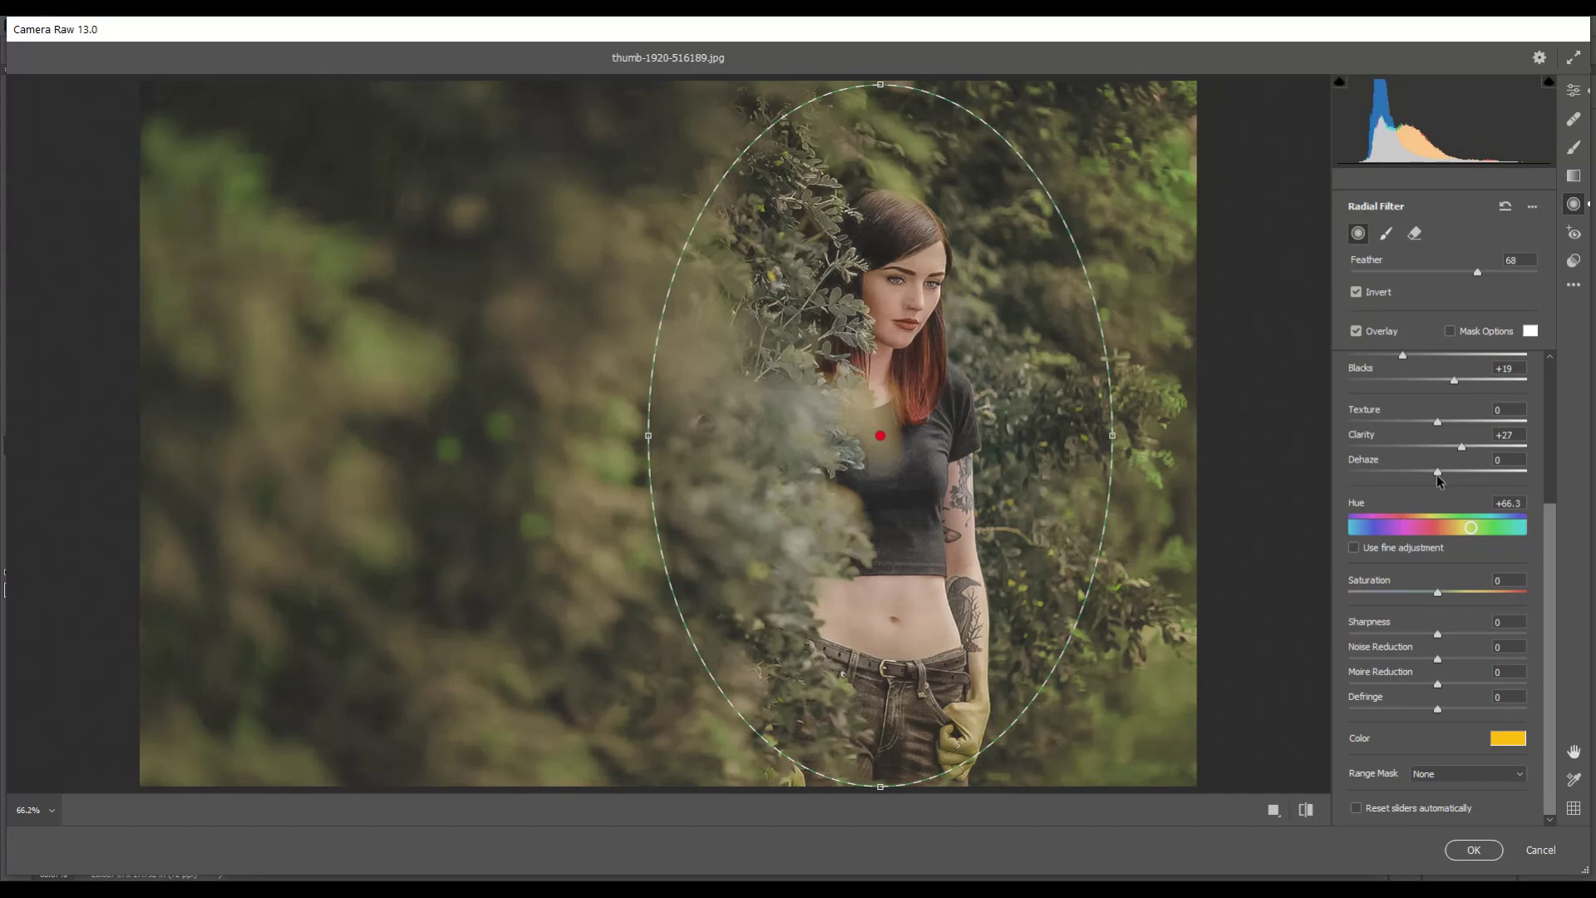
{"action": "scroll", "coordinate": [1410, 484], "scroll_direction": "up", "scroll_amount": 3}
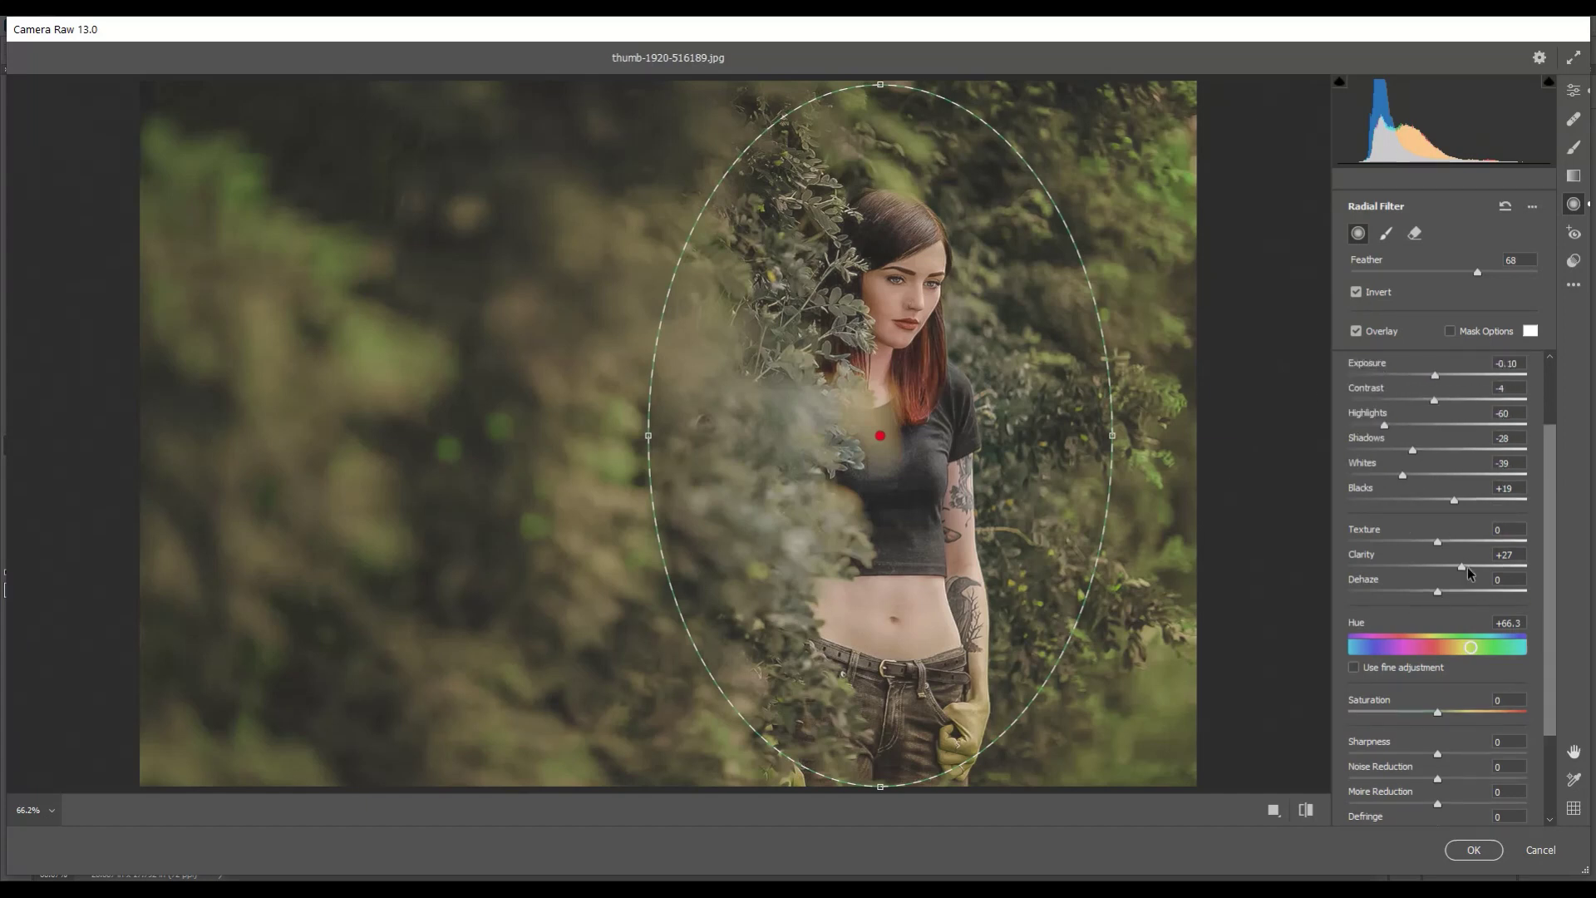
{"action": "scroll", "coordinate": [1468, 567], "scroll_direction": "up", "scroll_amount": 2}
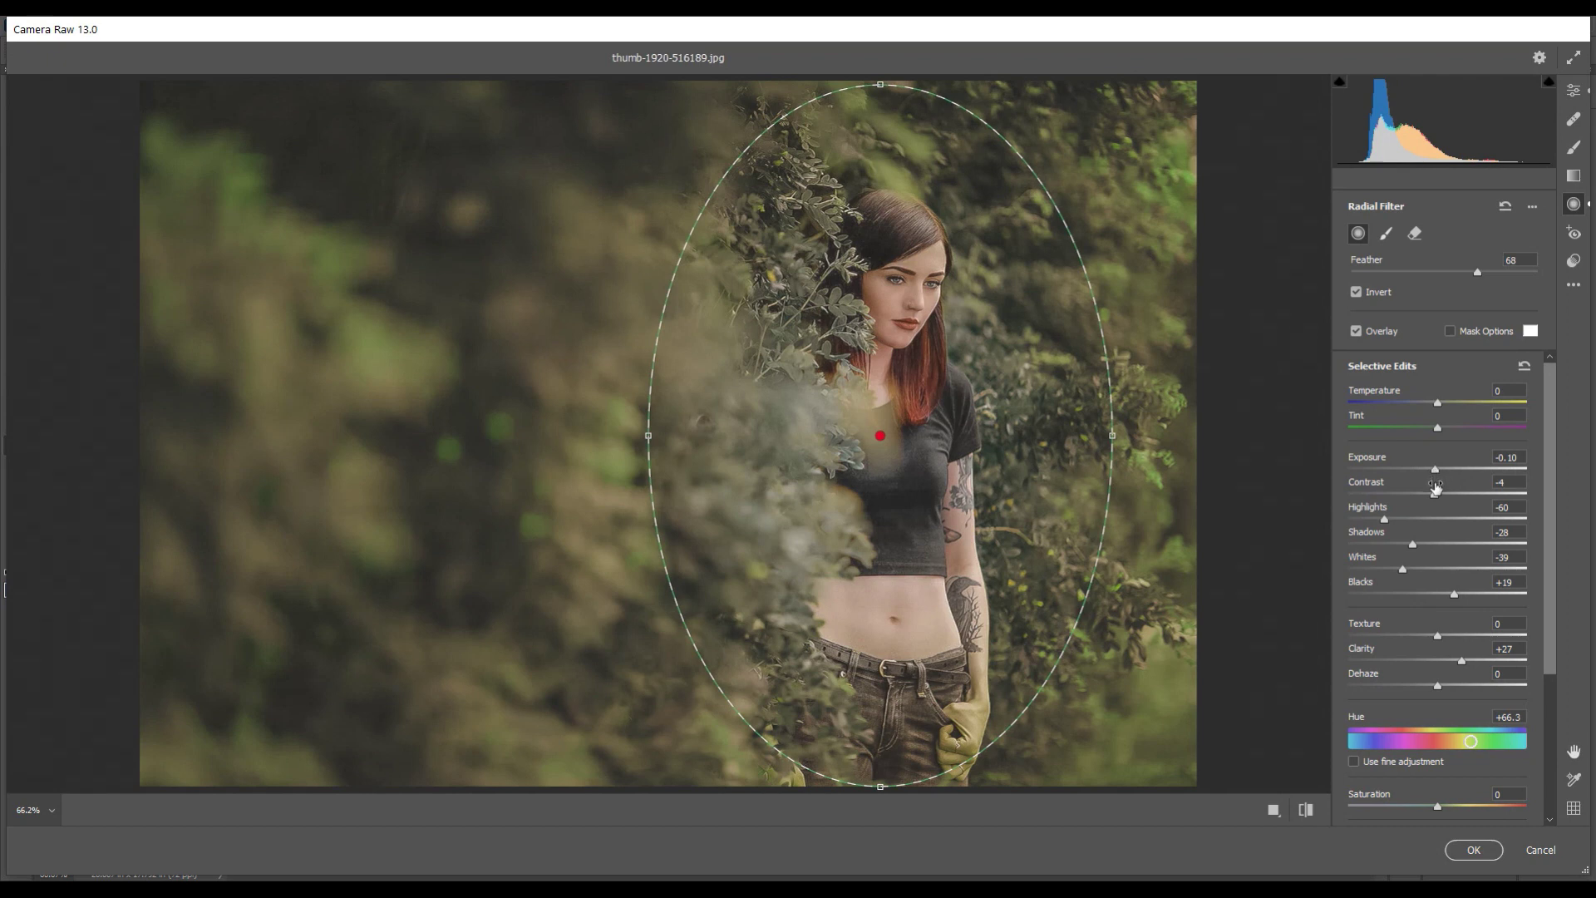
{"action": "left_click_drag", "start_coordinate": [1433, 497], "coordinate": [1465, 496]}
{"action": "mouse_move", "coordinate": [1393, 520]}
{"action": "left_mouse_down"}
{"action": "mouse_move", "coordinate": [1371, 523]}
{"action": "mouse_move", "coordinate": [1395, 543]}
{"action": "mouse_move", "coordinate": [1380, 544]}
{"action": "mouse_move", "coordinate": [1463, 593]}
{"action": "left_mouse_up"}
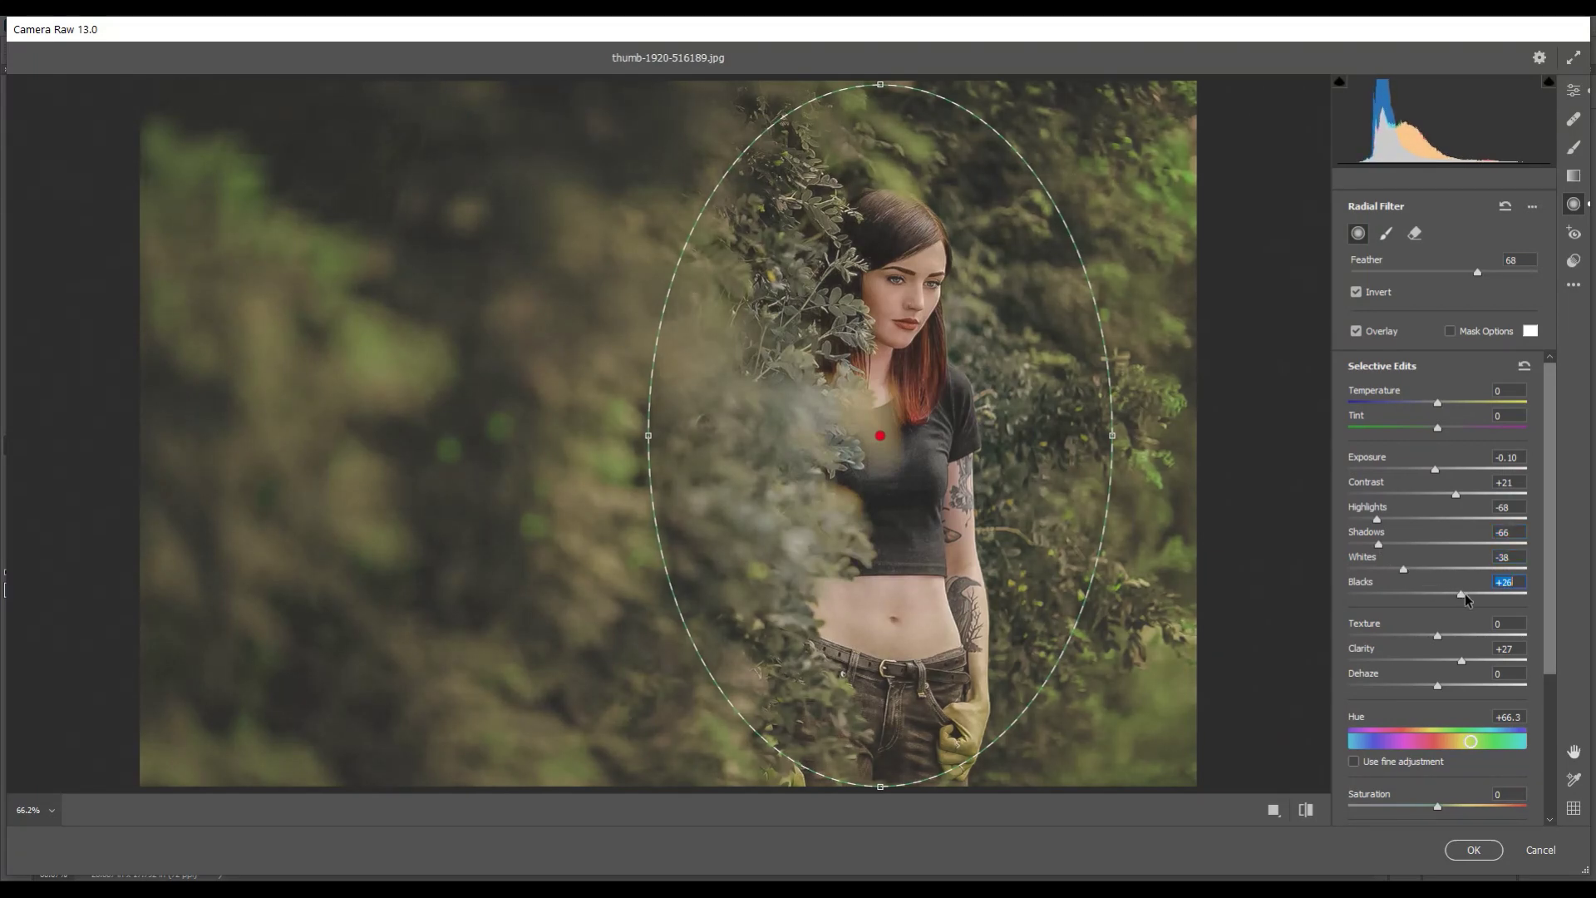
- Lower clarity, shift hue to -1.1, reduce saturation to about -27 and feather to 64
{"action": "mouse_move", "coordinate": [1461, 660]}
{"action": "left_mouse_down"}
{"action": "mouse_move", "coordinate": [1428, 660]}
{"action": "mouse_move", "coordinate": [1456, 662]}
{"action": "left_mouse_up"}
{"action": "left_click_drag", "start_coordinate": [1470, 742], "coordinate": [1438, 736]}
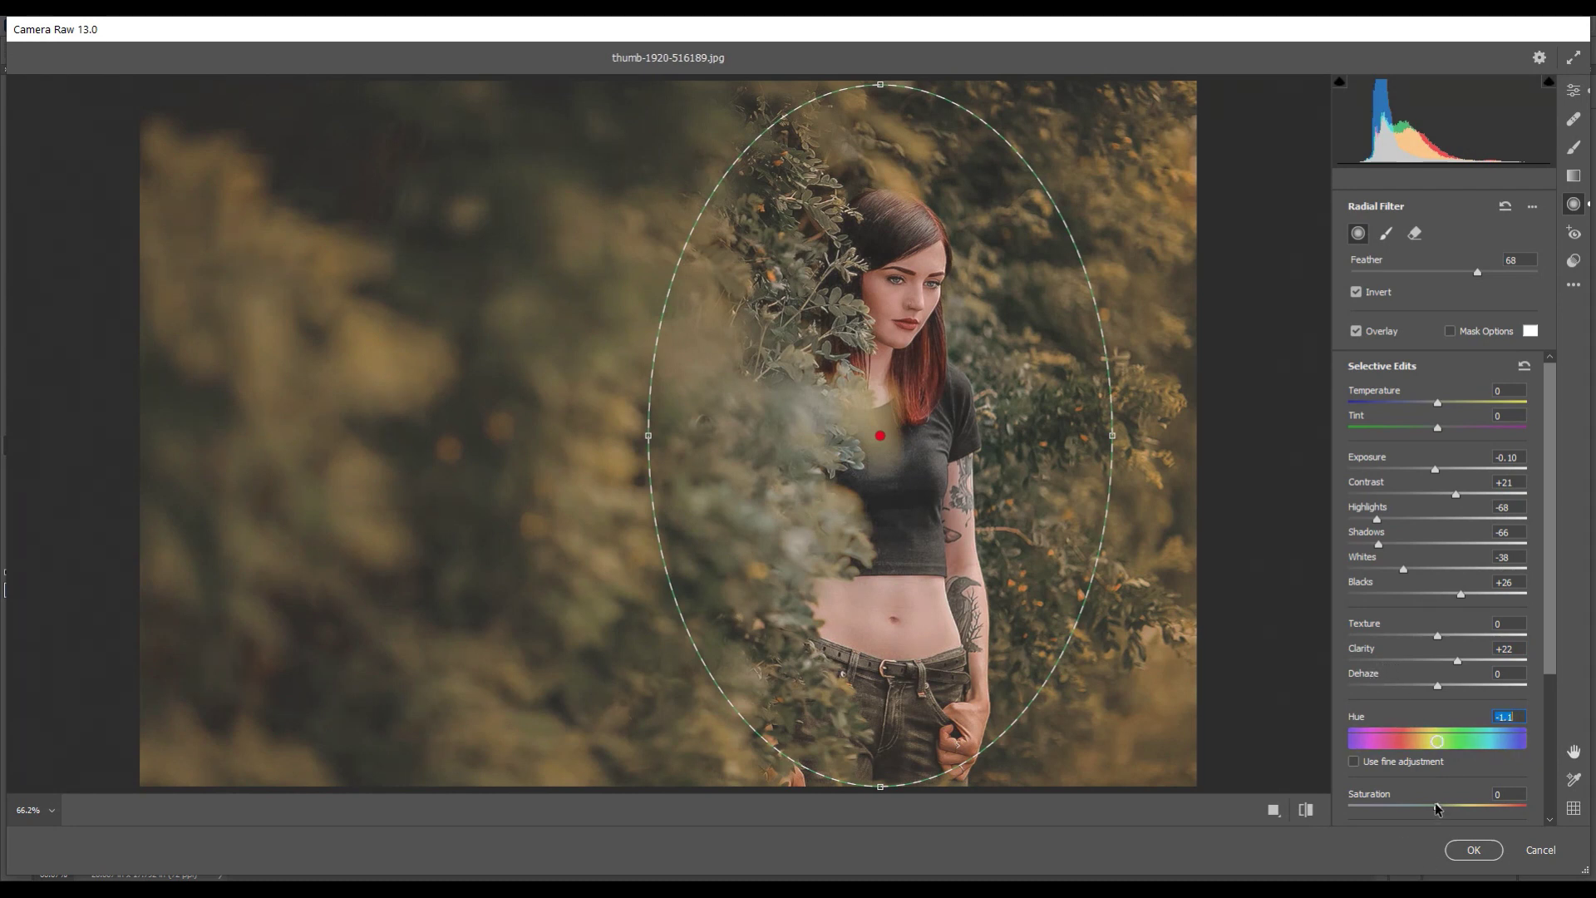
{"action": "left_click_drag", "start_coordinate": [1438, 806], "coordinate": [1421, 808]}
{"action": "left_click_drag", "start_coordinate": [1478, 272], "coordinate": [1469, 277]}
{"action": "left_click_drag", "start_coordinate": [1423, 806], "coordinate": [1411, 806]}
{"action": "scroll", "coordinate": [1486, 665], "scroll_direction": "down", "scroll_amount": 2}
{"action": "scroll", "coordinate": [1486, 665], "scroll_direction": "down", "scroll_amount": 3}
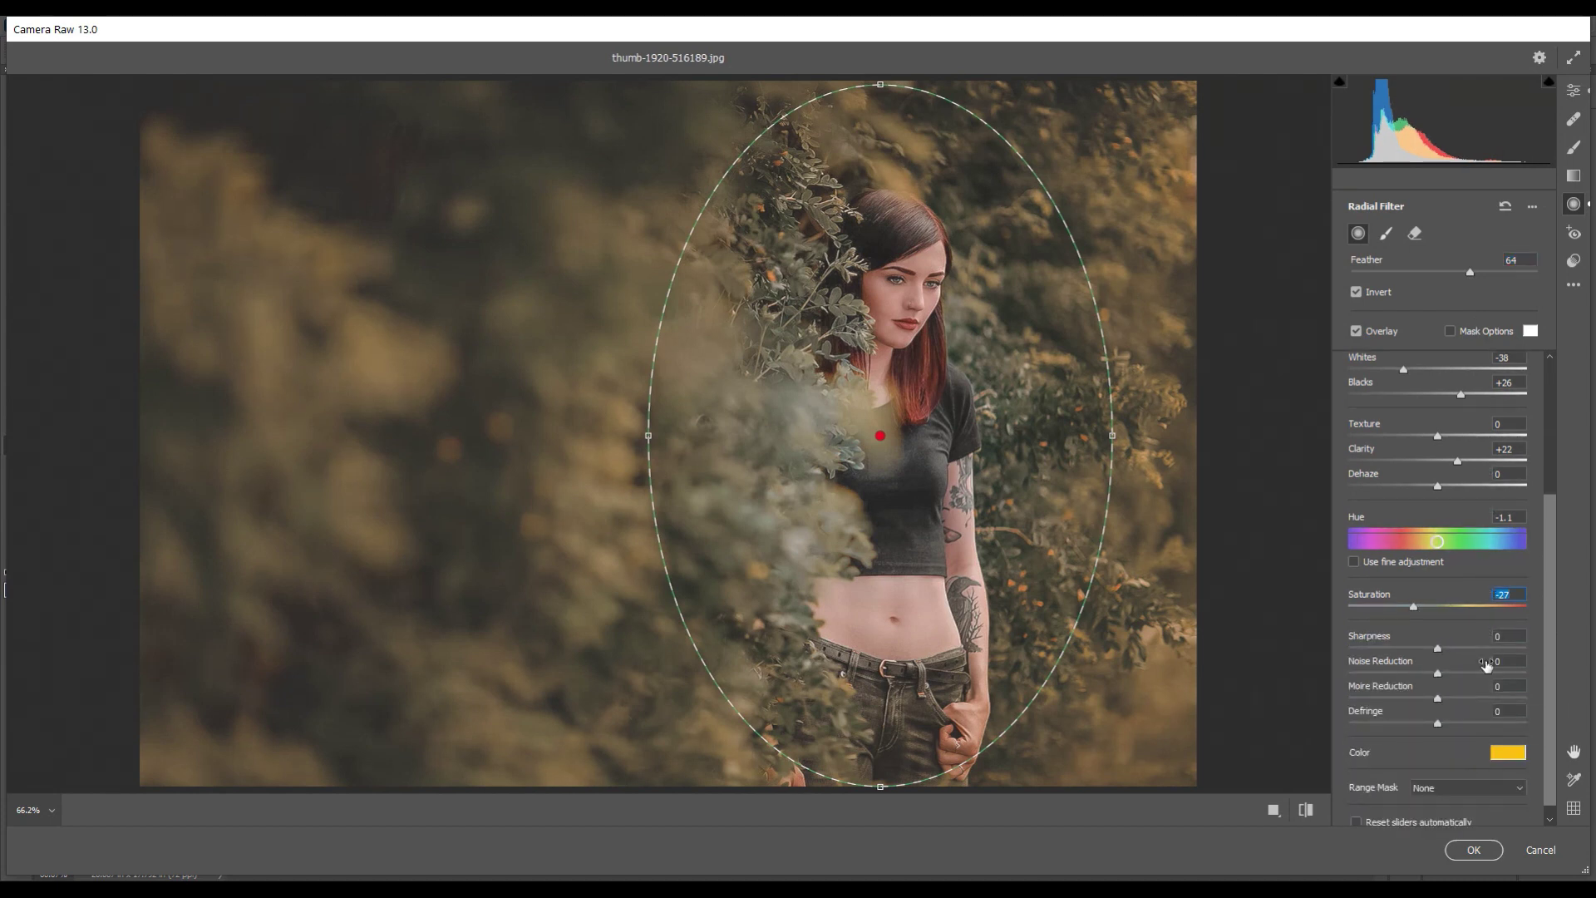
- Make the filter tint a paler yellow (Hue 45, Saturation 58) and compare before/after
{"action": "left_click", "coordinate": [1511, 740]}
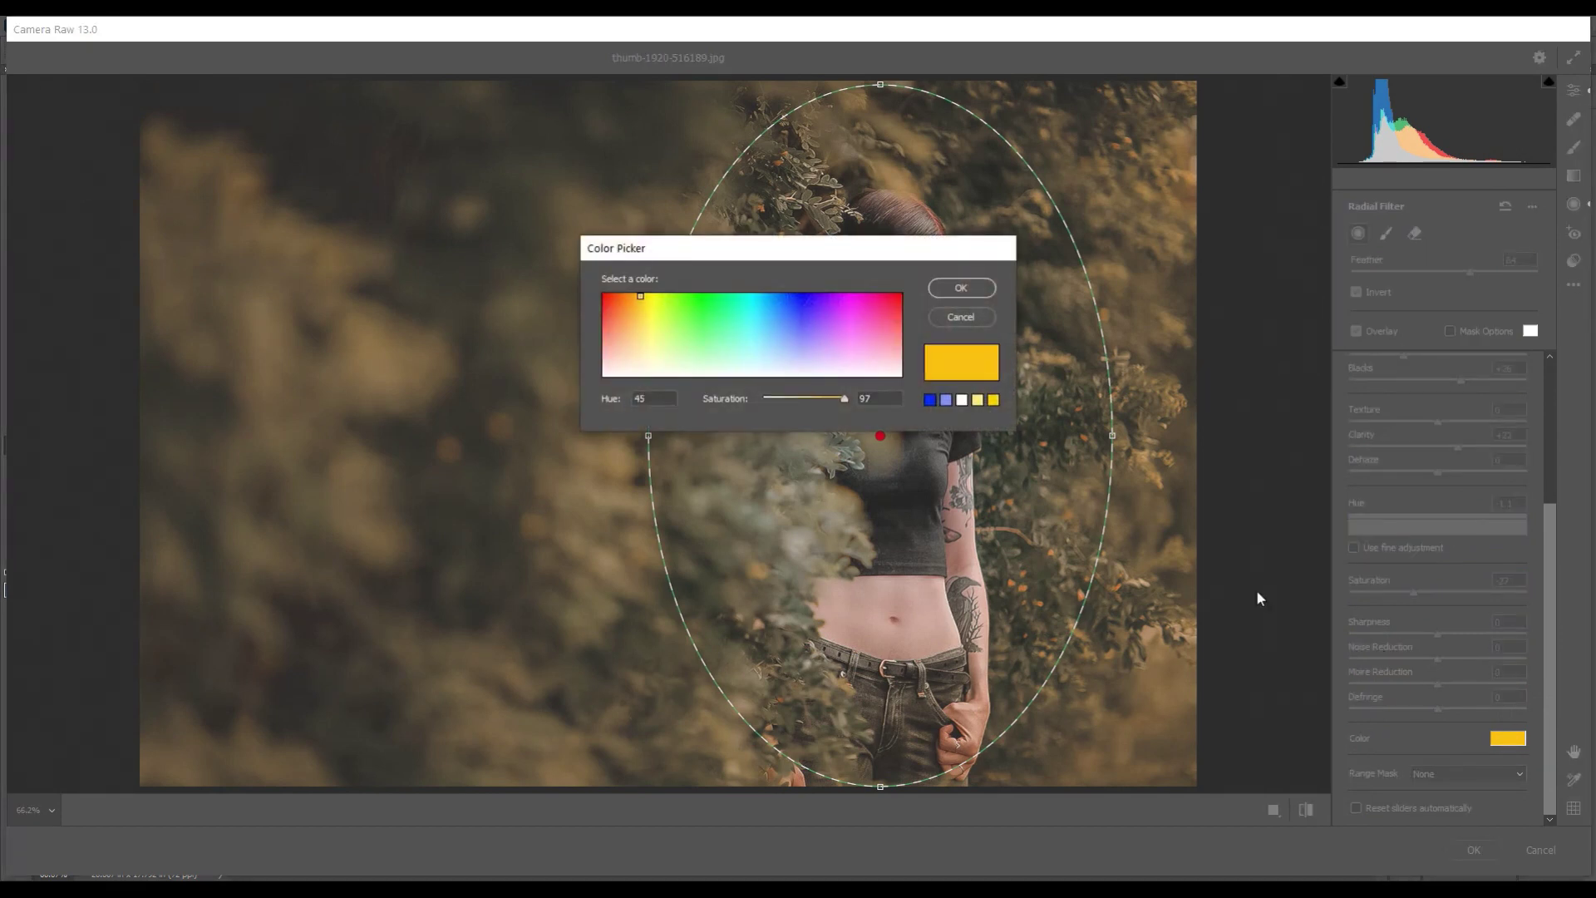
{"action": "left_click_drag", "start_coordinate": [873, 253], "coordinate": [1170, 297]}
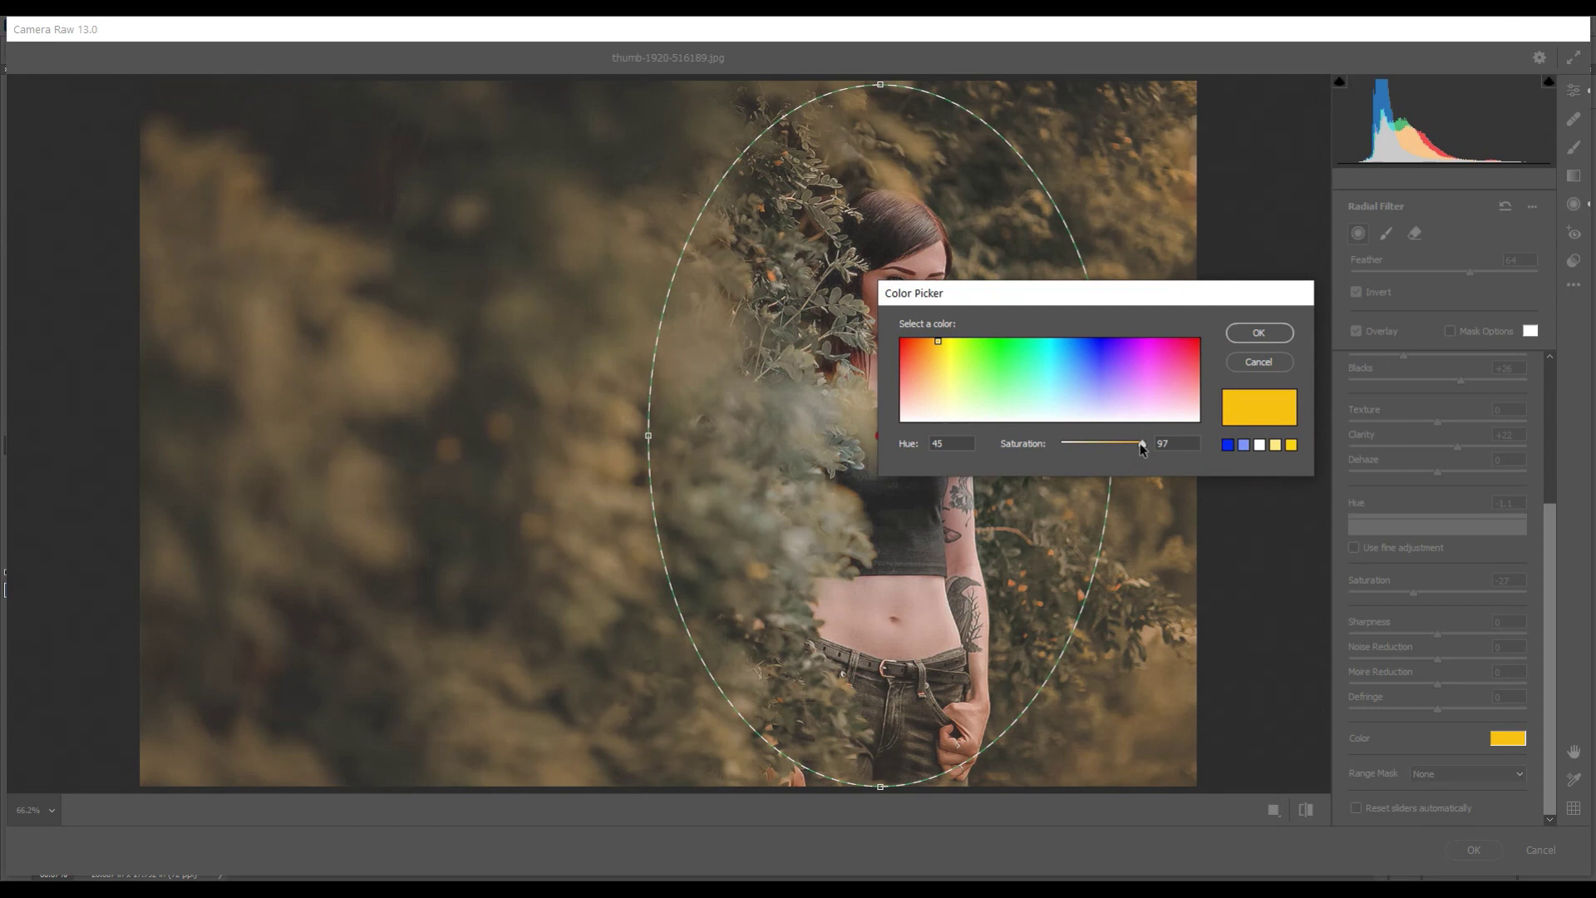
{"action": "left_click_drag", "start_coordinate": [1141, 449], "coordinate": [1109, 447]}
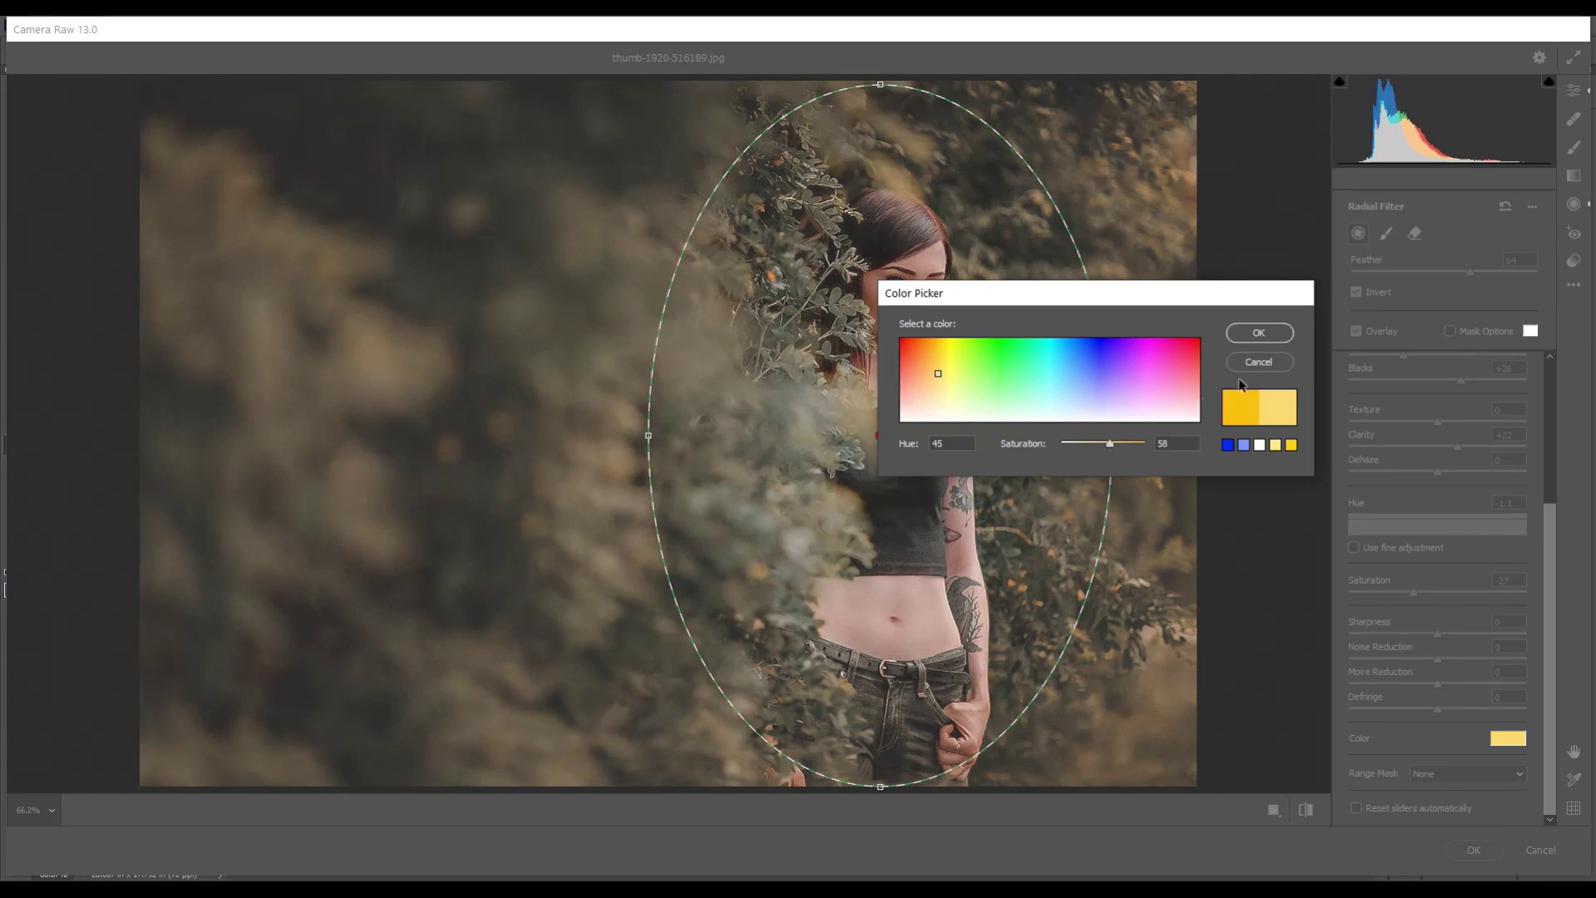
{"action": "left_click", "coordinate": [1256, 333]}
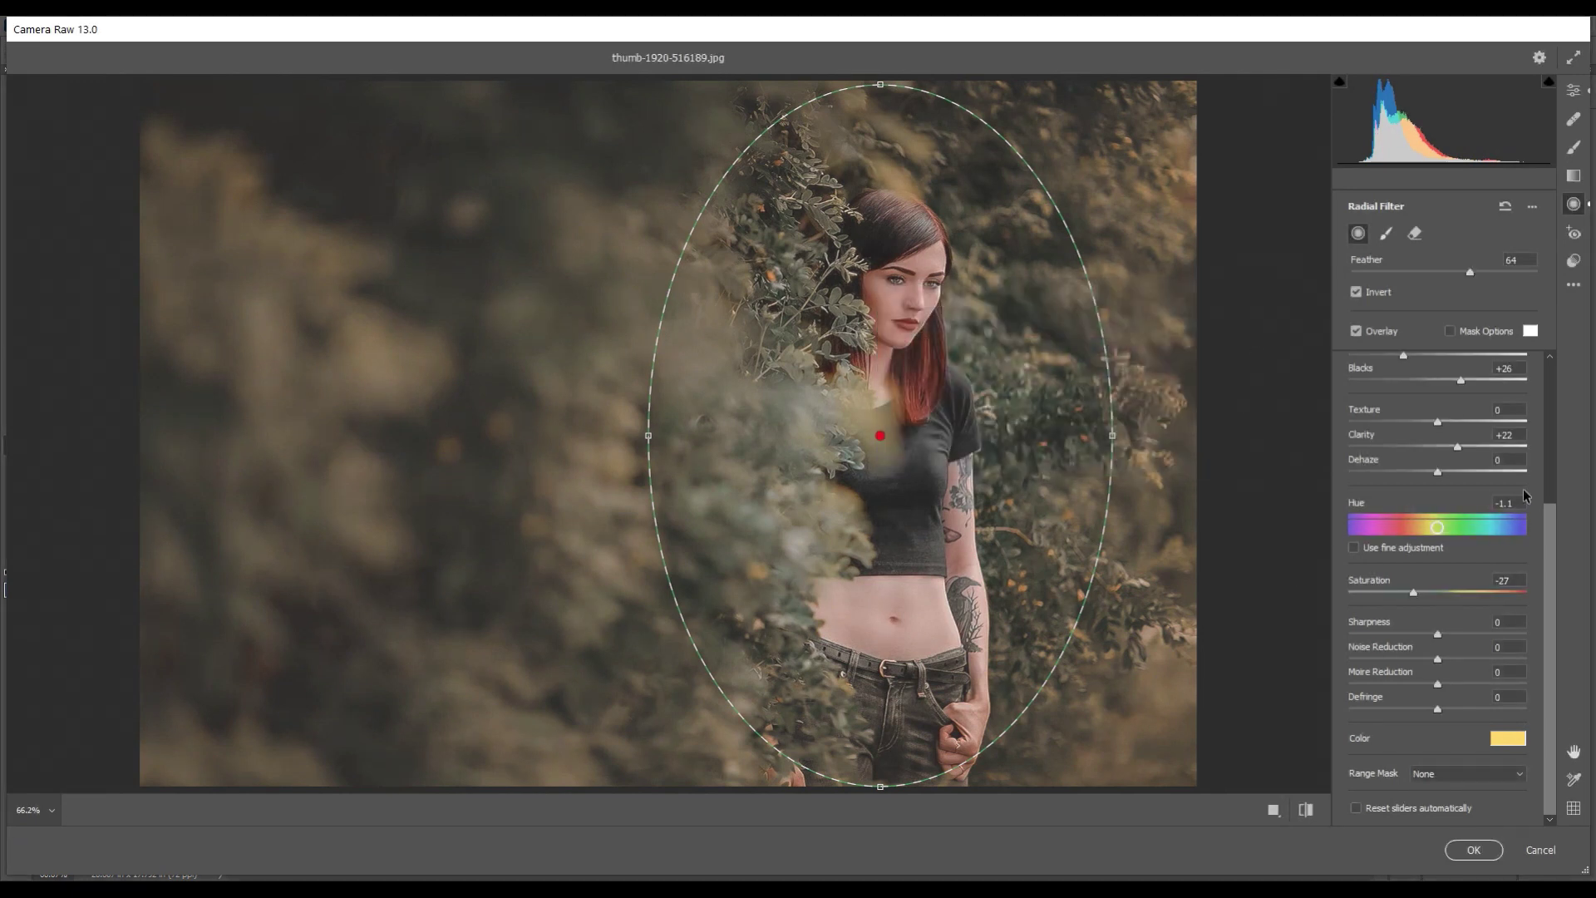
{"action": "left_click", "coordinate": [1306, 811]}
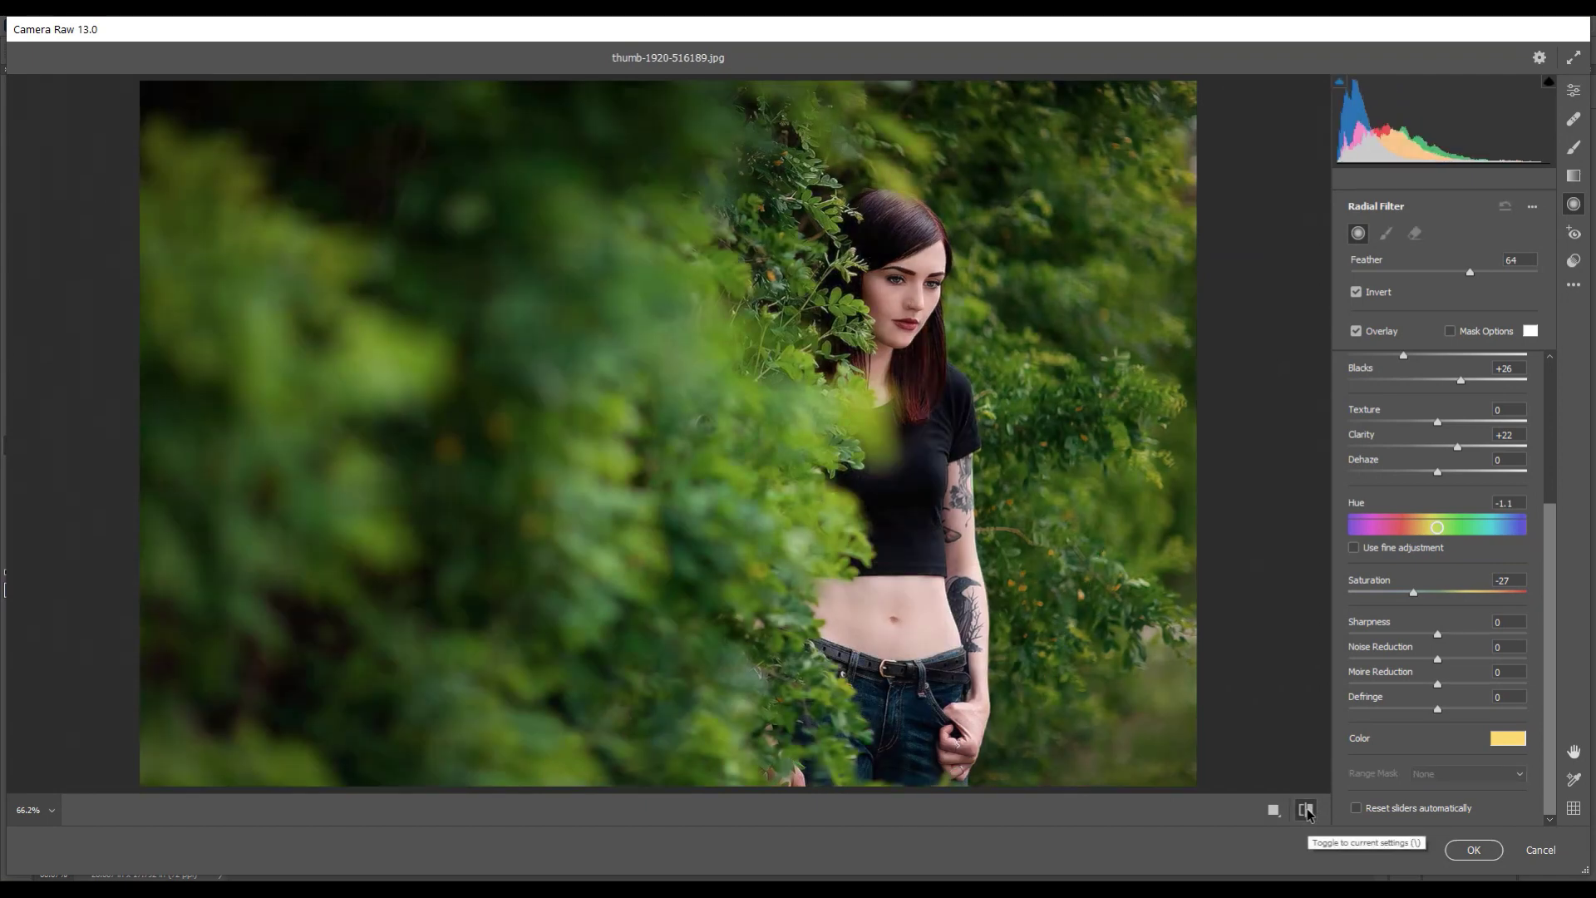
{"action": "left_click", "coordinate": [1305, 811]}
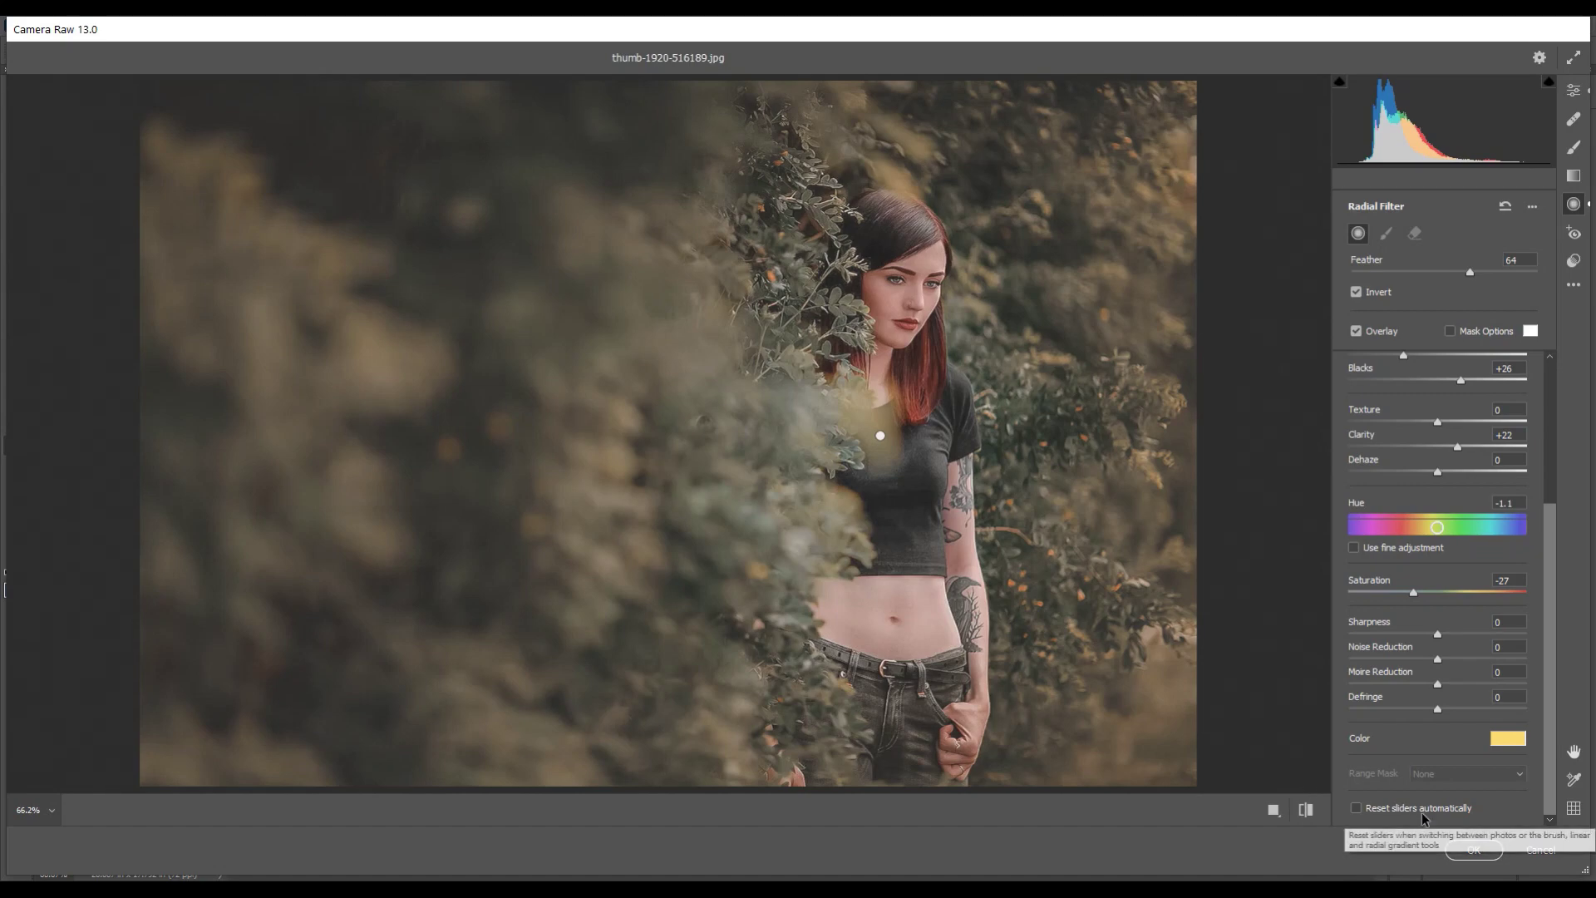
{"action": "left_click", "coordinate": [1473, 850]}
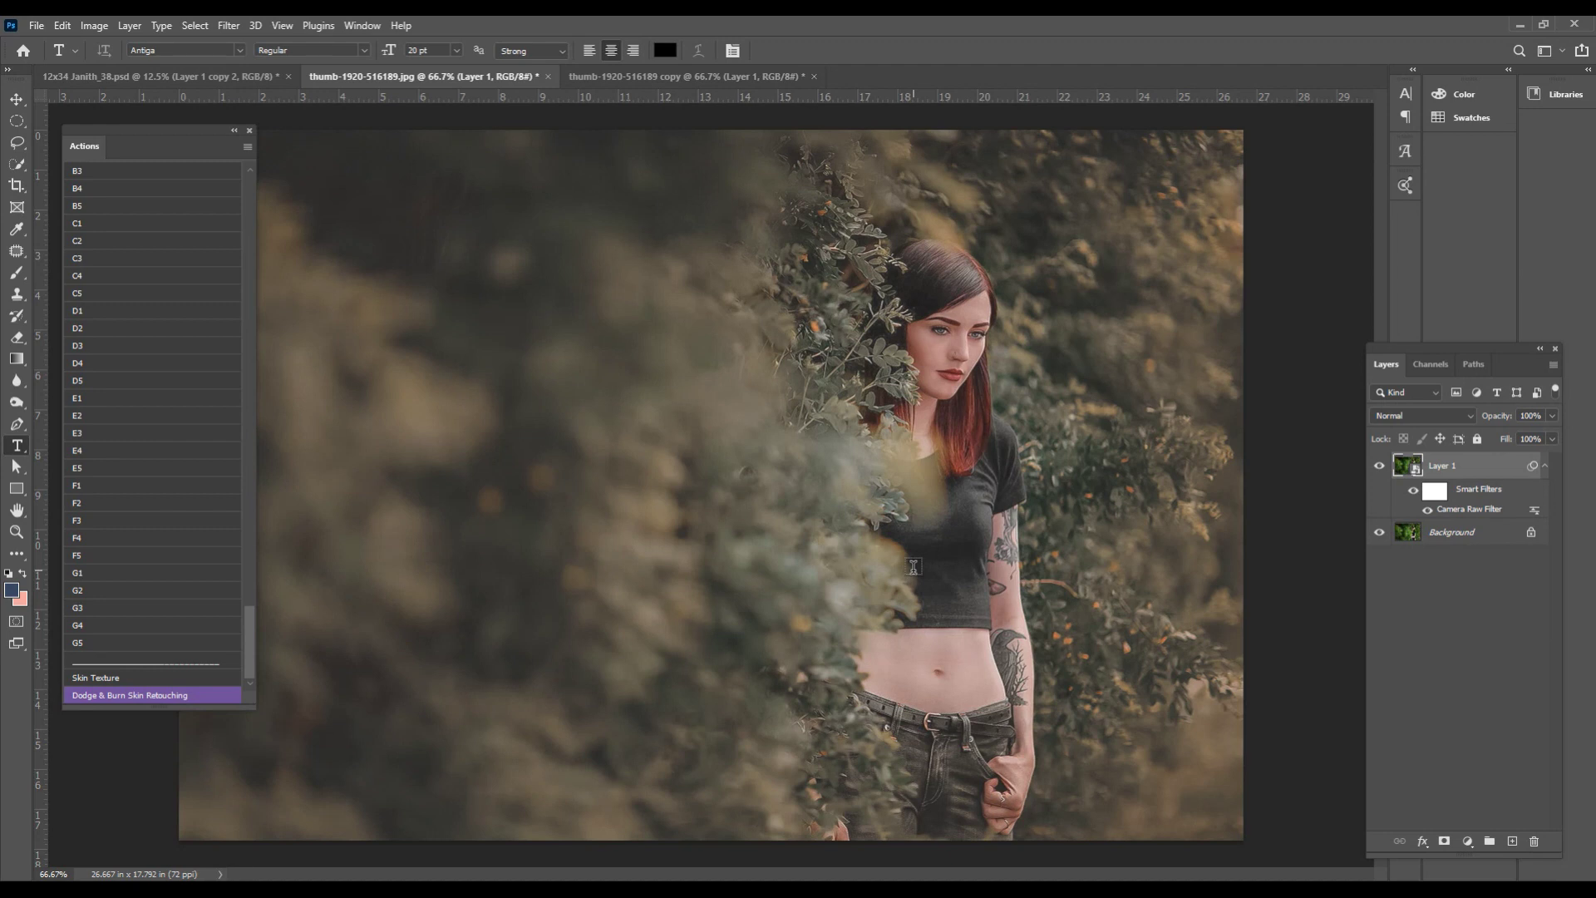
{"action": "left_click", "coordinate": [1379, 466]}
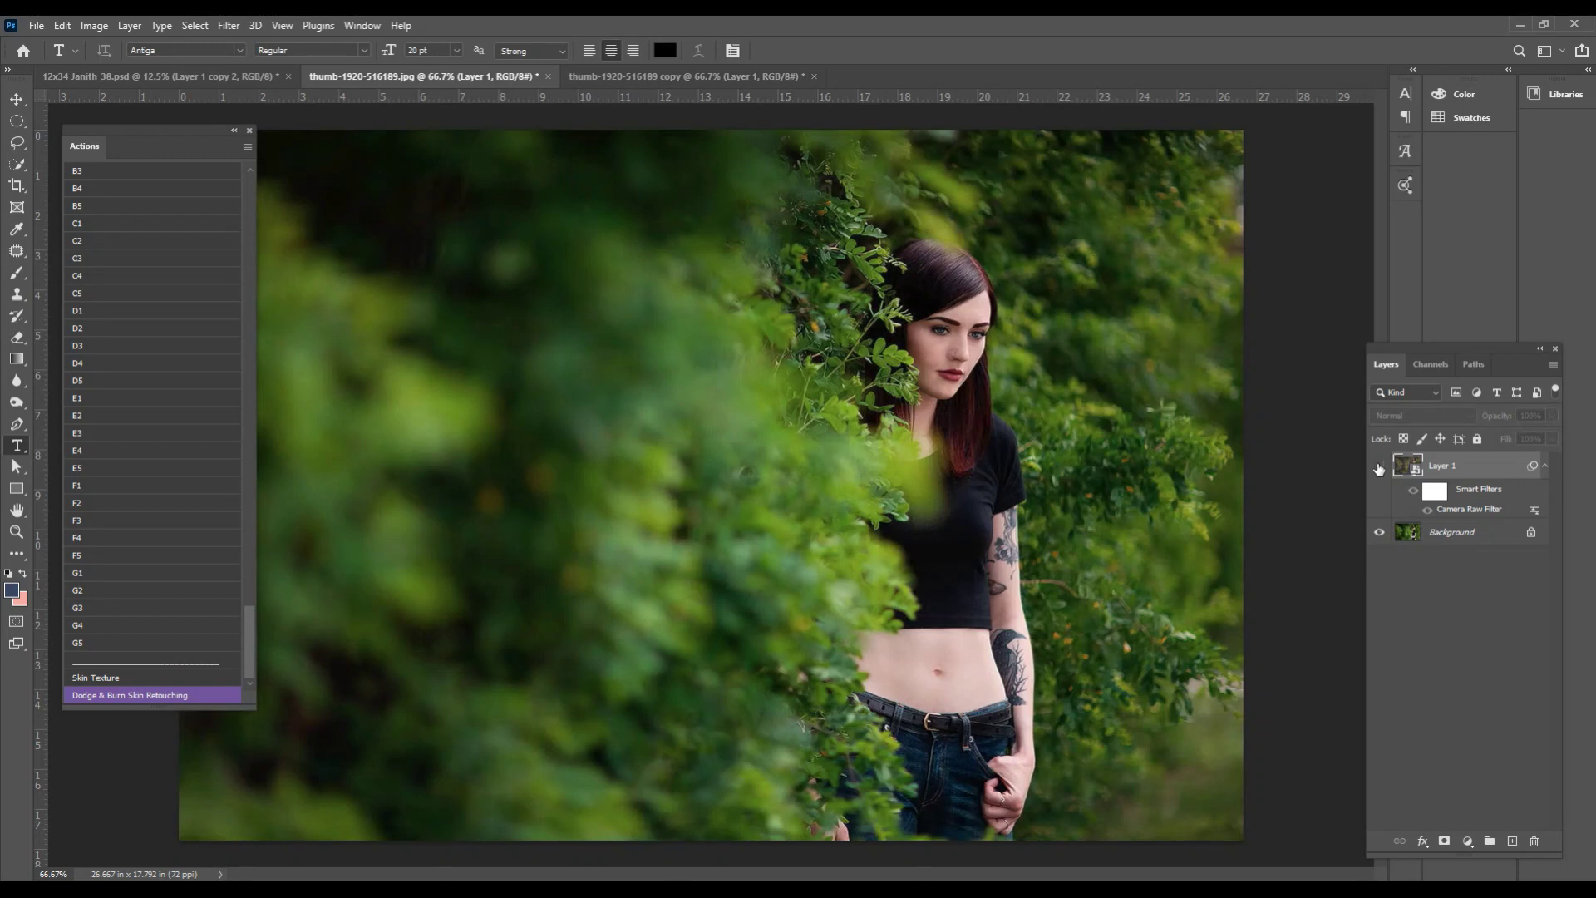
{"action": "left_click", "coordinate": [1378, 468]}
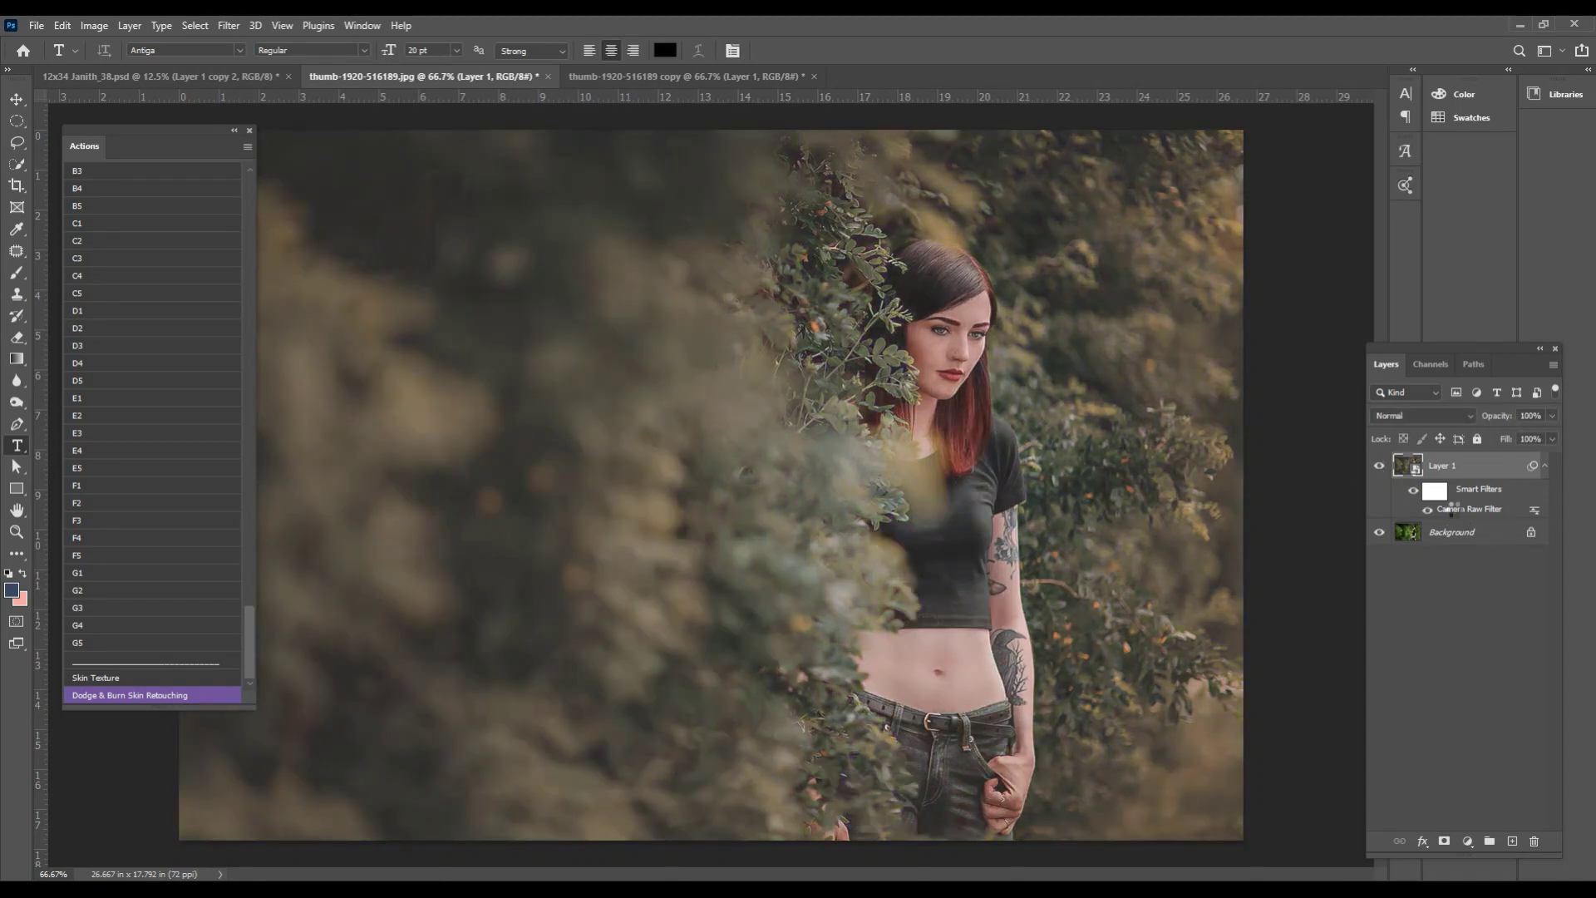
- Reapply the Camera Raw filter with Exposure +0.65 and Contrast eased to about -4
{"action": "double_click", "coordinate": [1450, 509]}
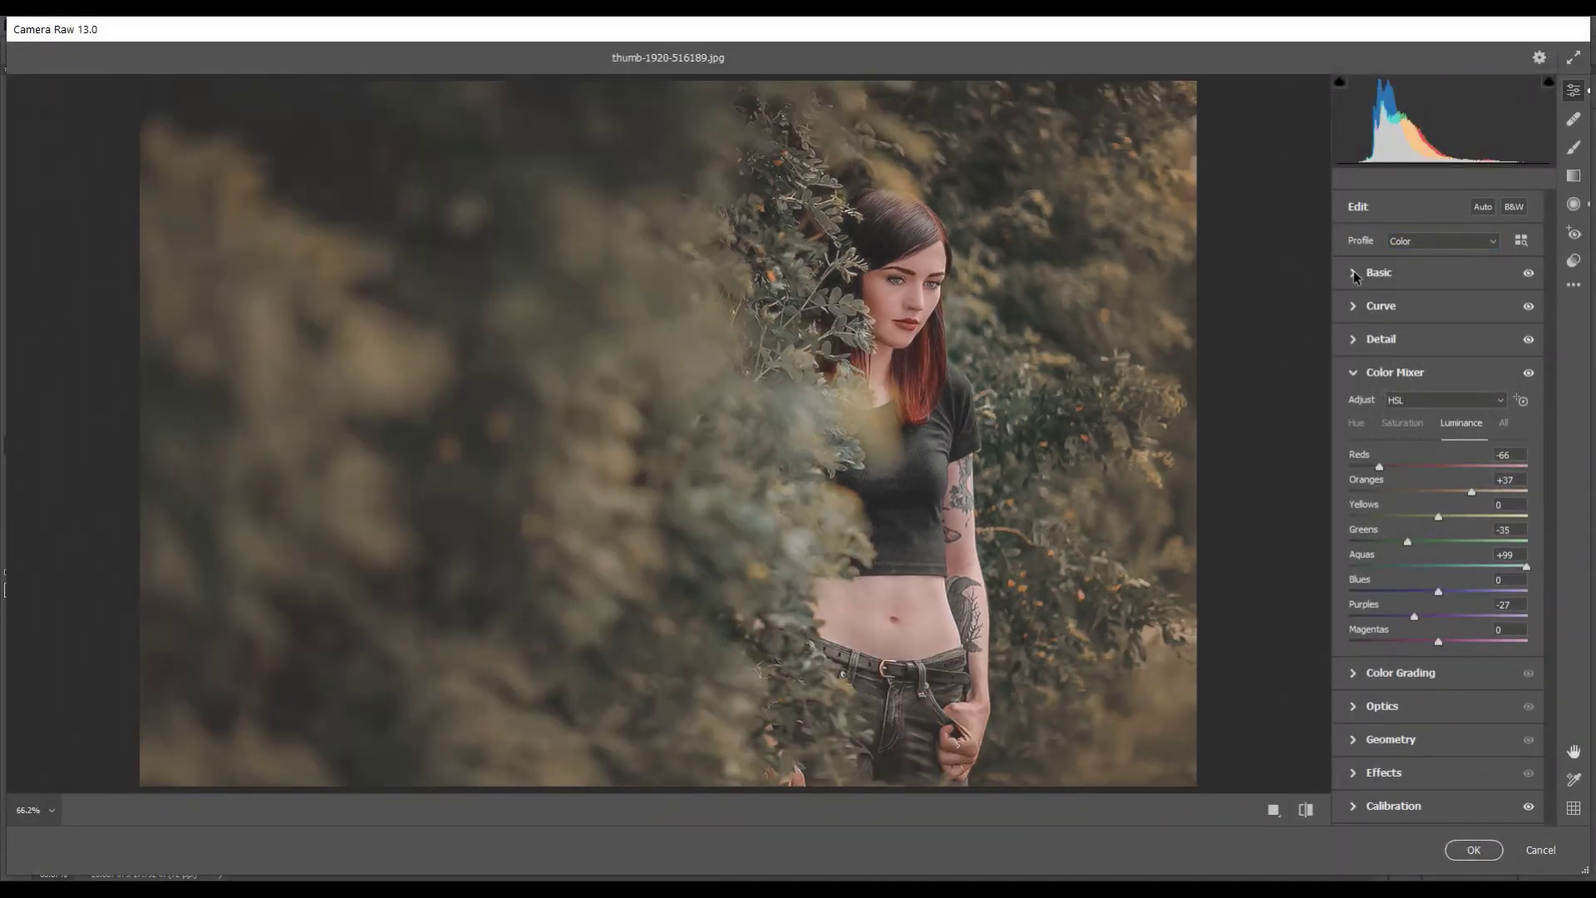
{"action": "left_click", "coordinate": [1353, 272]}
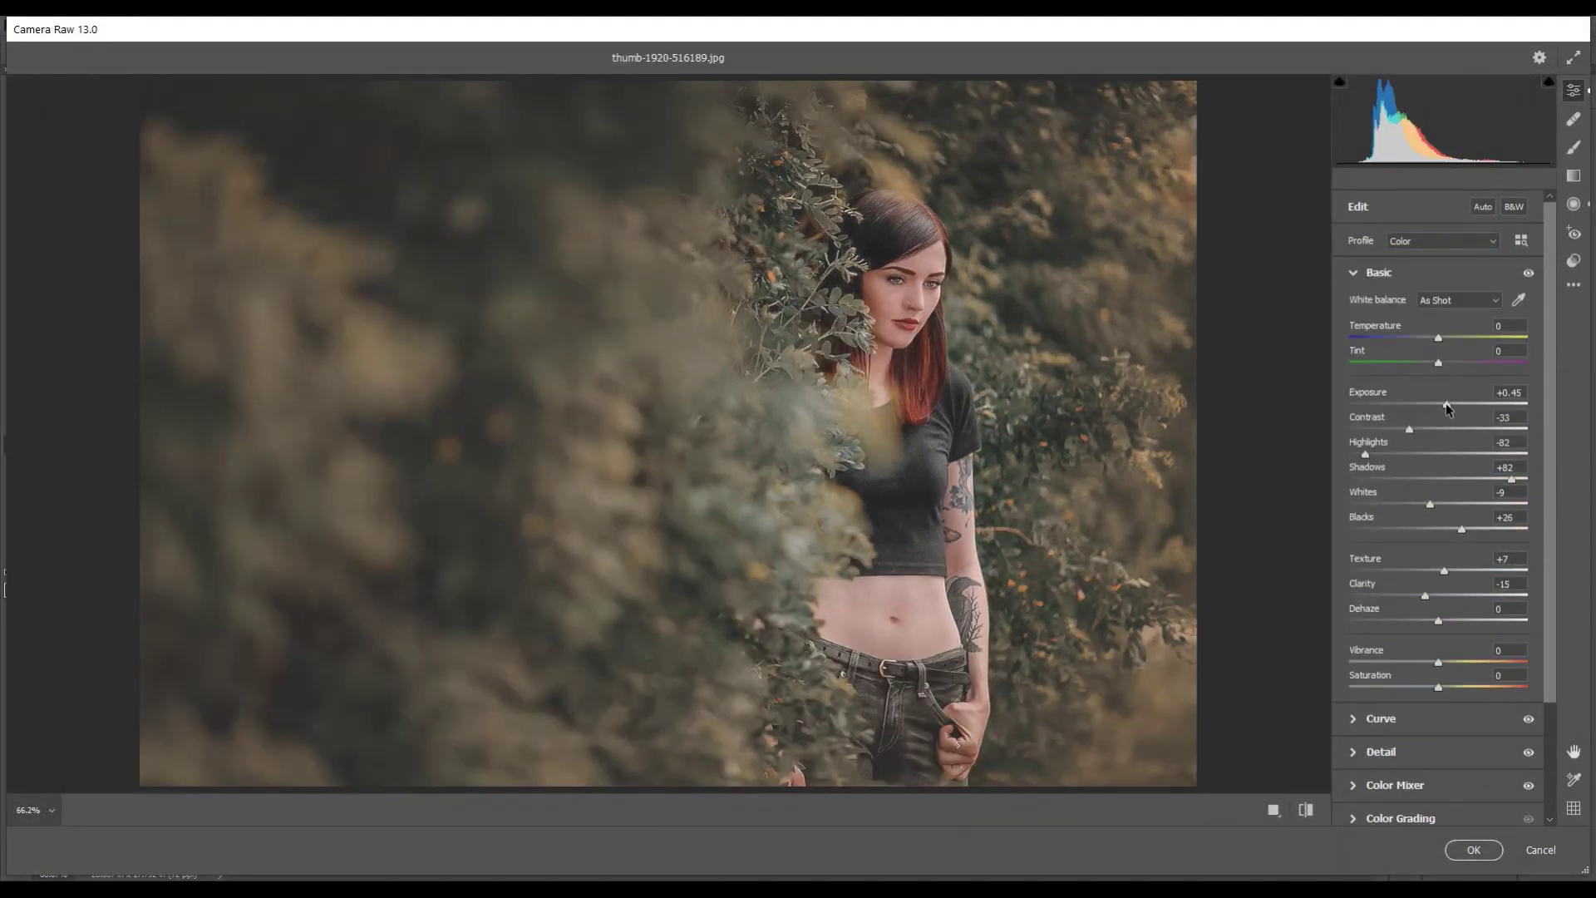
{"action": "left_click", "coordinate": [1448, 407]}
{"action": "left_click_drag", "start_coordinate": [1448, 407], "coordinate": [1450, 406]}
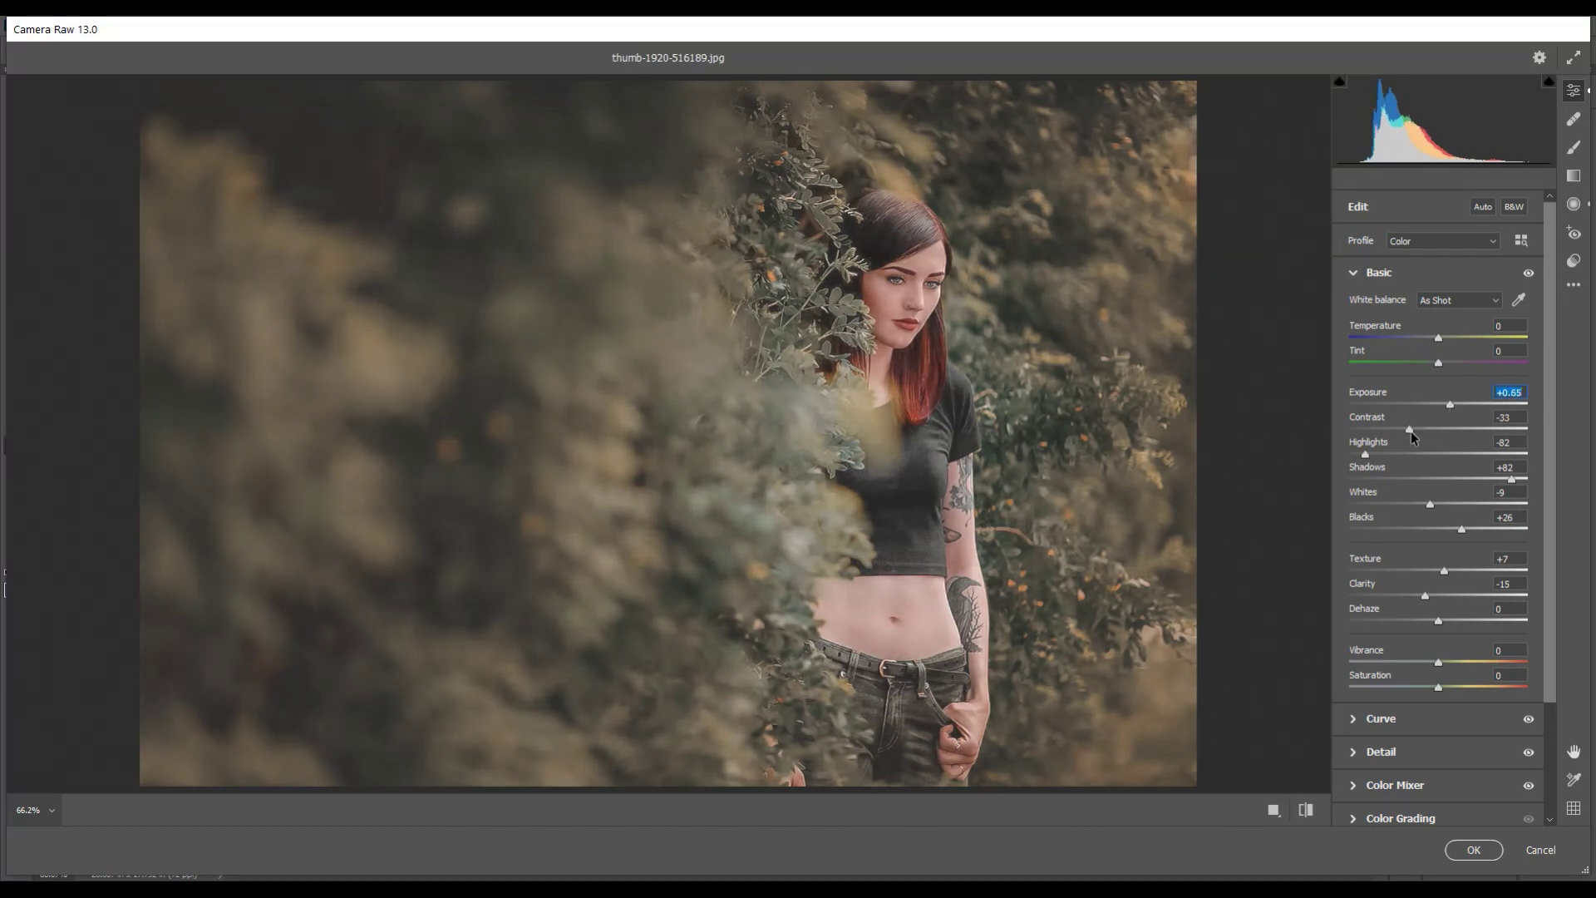
{"action": "left_click_drag", "start_coordinate": [1410, 431], "coordinate": [1433, 432]}
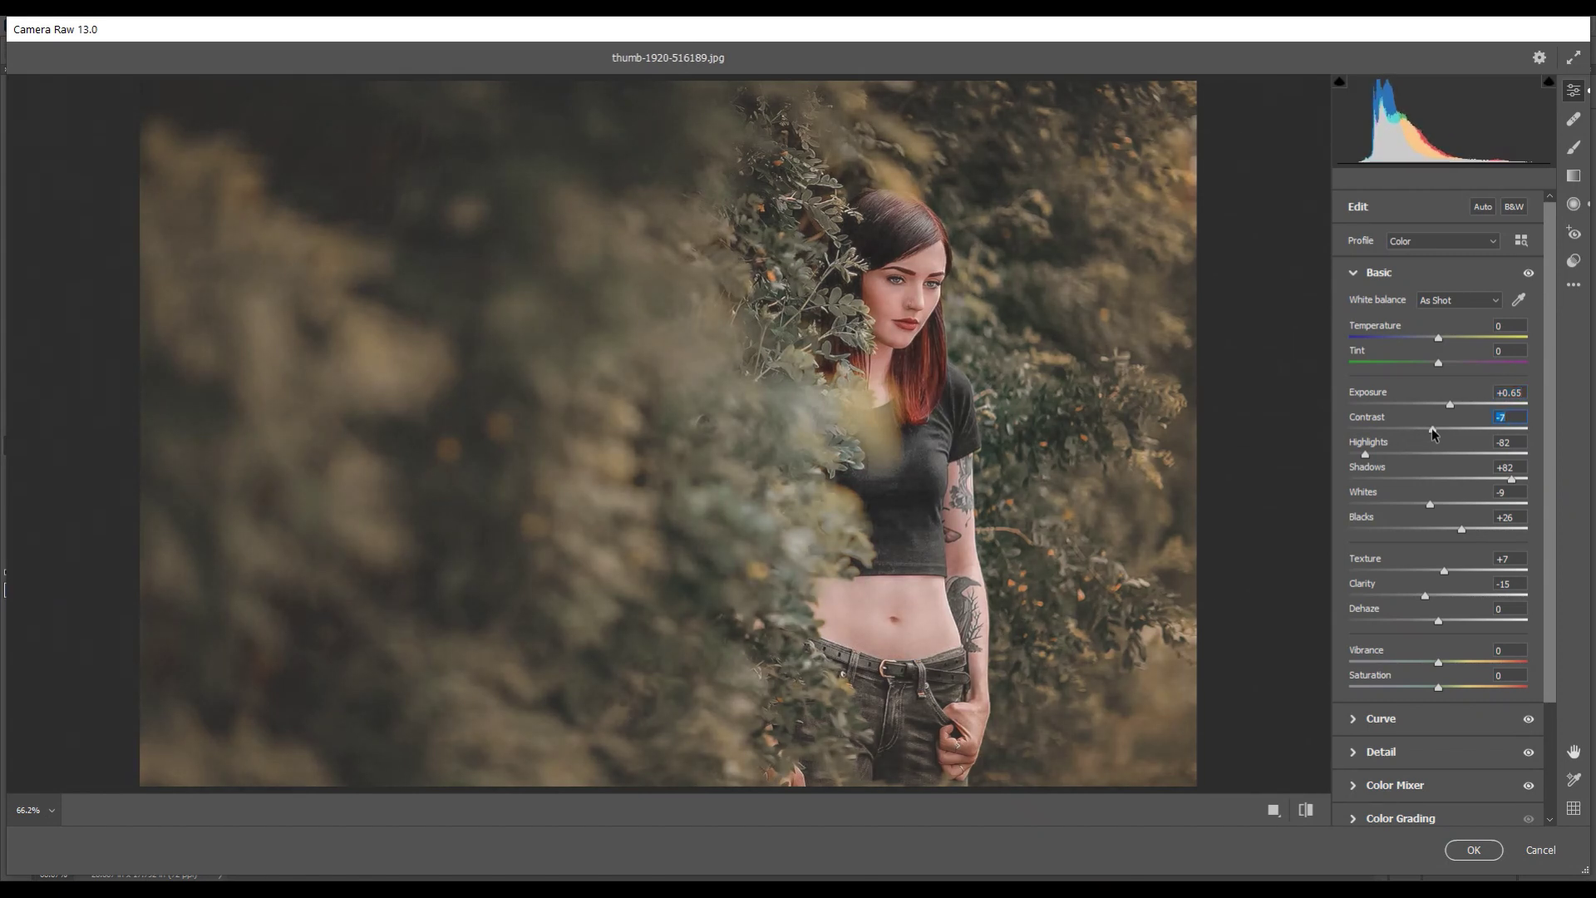
{"action": "left_click", "coordinate": [1484, 855]}
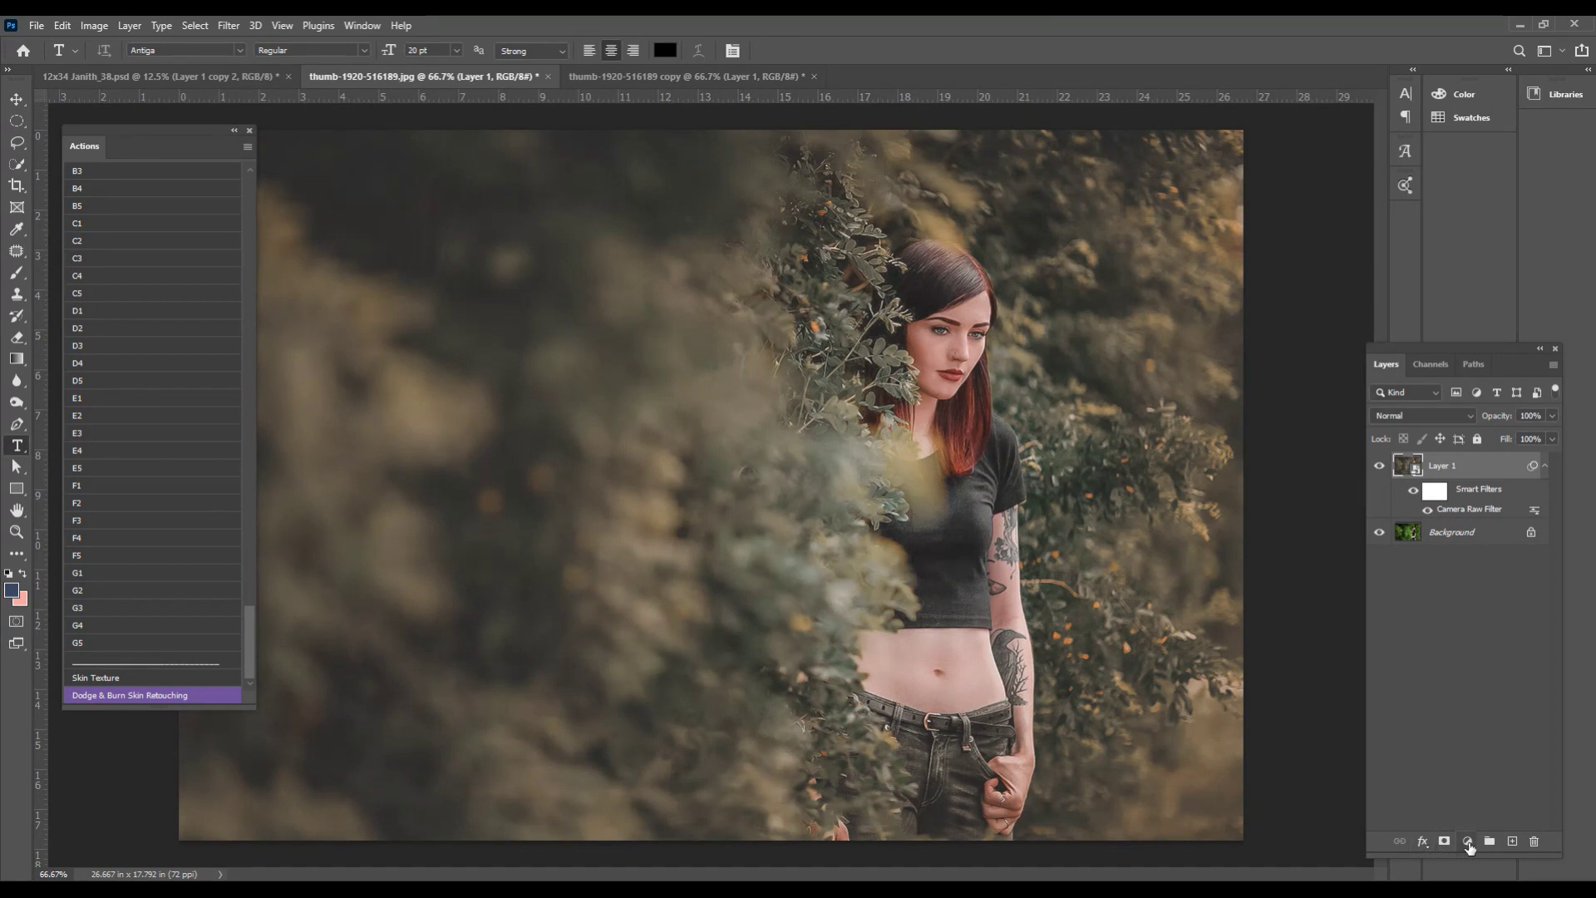
- Add a Gradient fill layer and set its left colour stop to warm gold
{"action": "left_click", "coordinate": [1468, 841]}
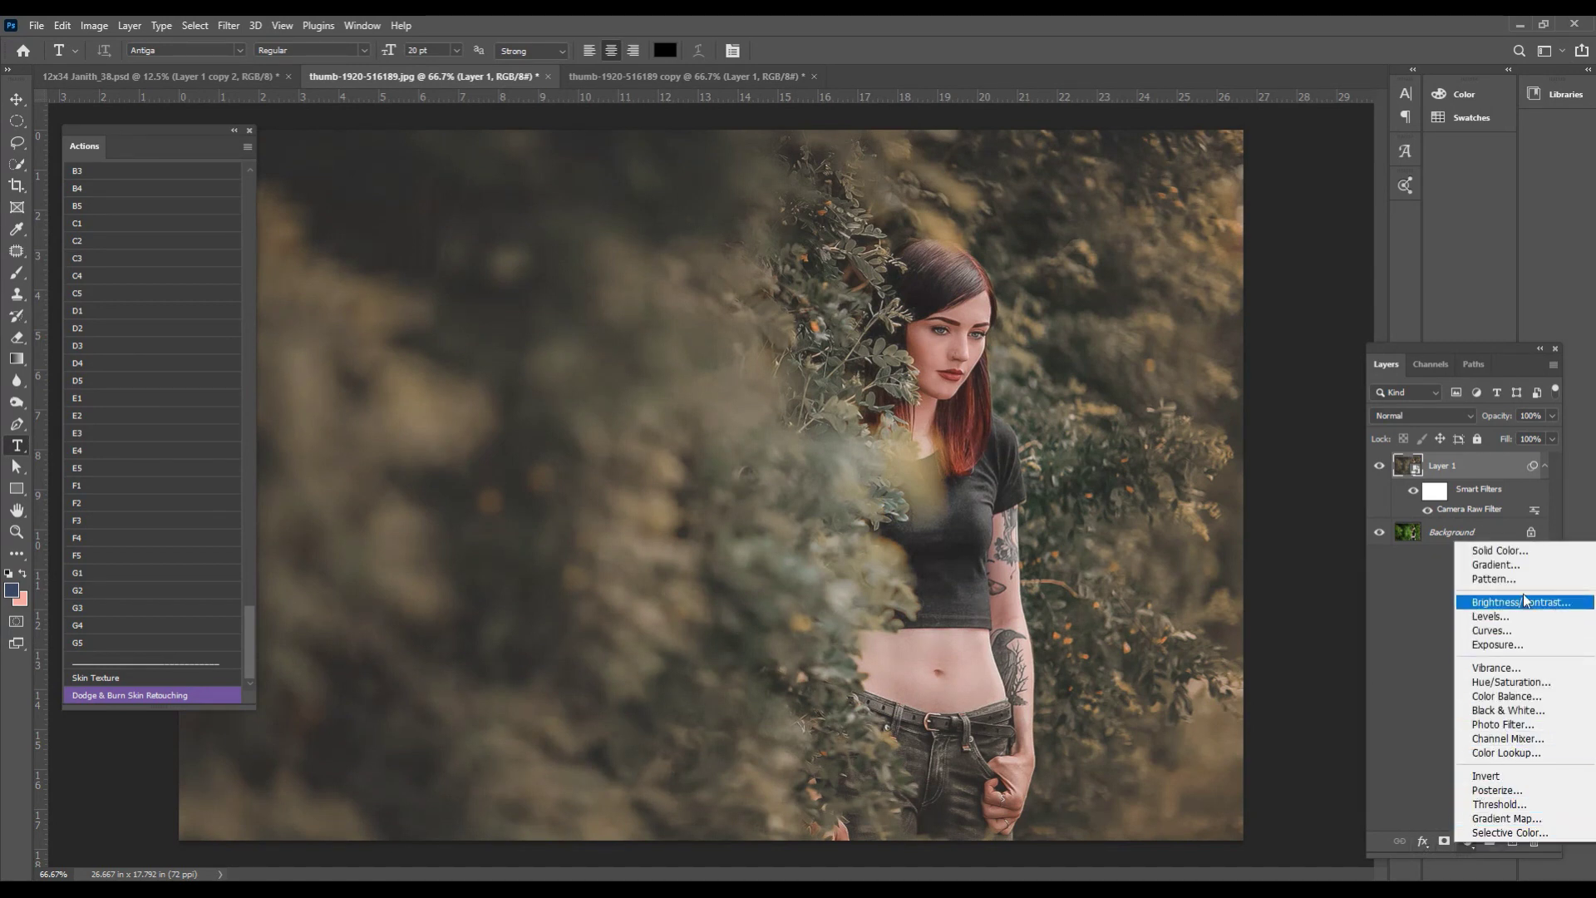
{"action": "left_click", "coordinate": [1506, 565]}
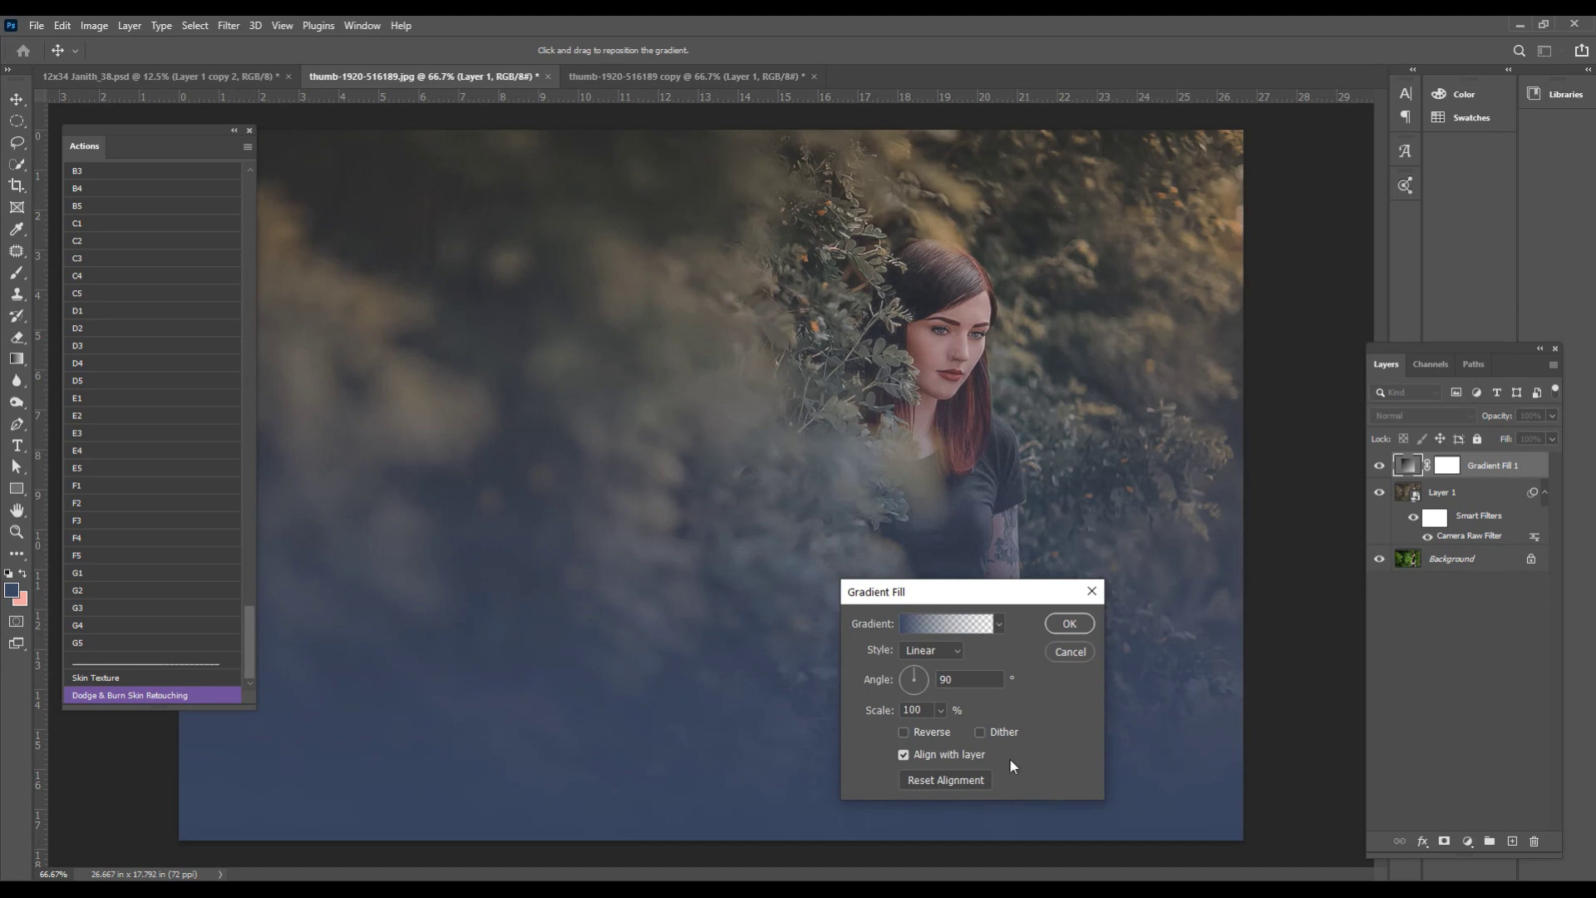
{"action": "left_click", "coordinate": [927, 629]}
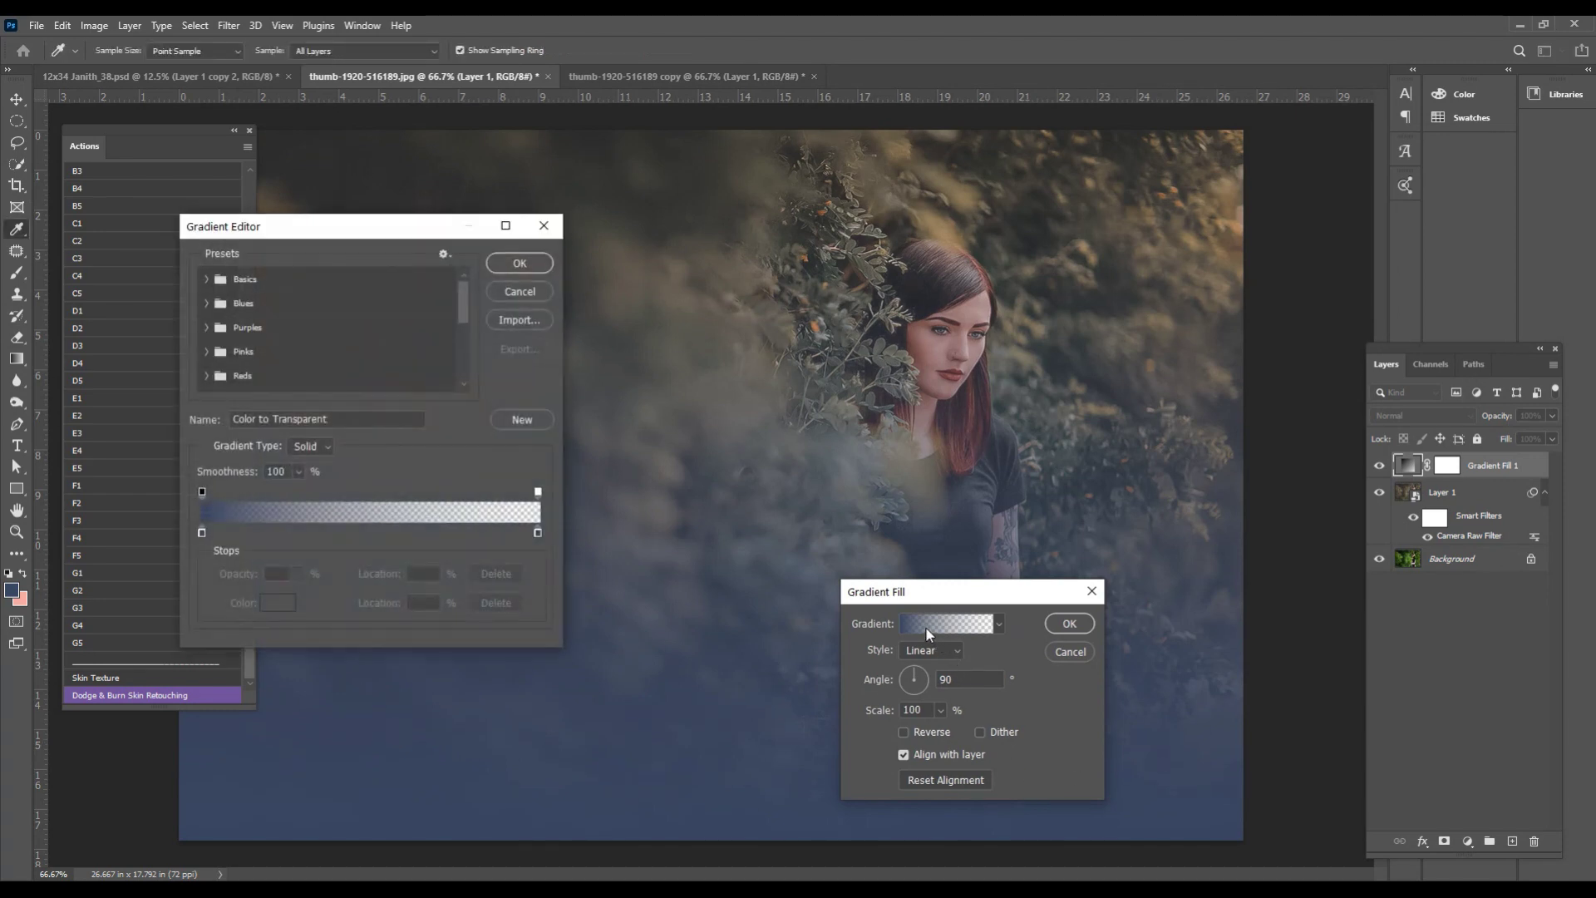
{"action": "left_click", "coordinate": [202, 532]}
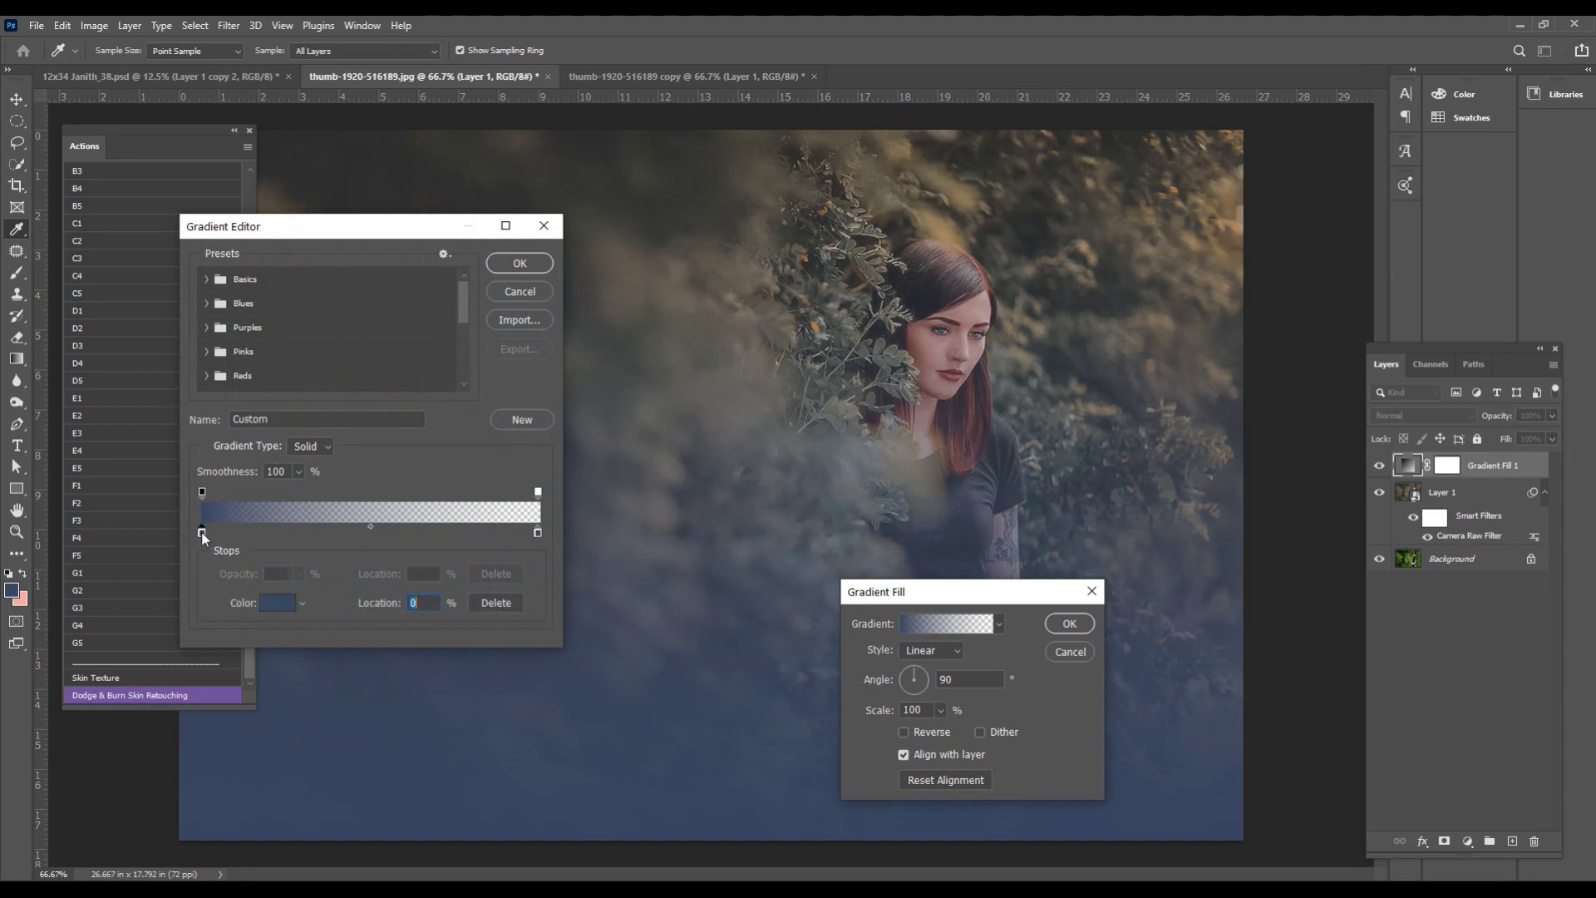
{"action": "left_click", "coordinate": [278, 602]}
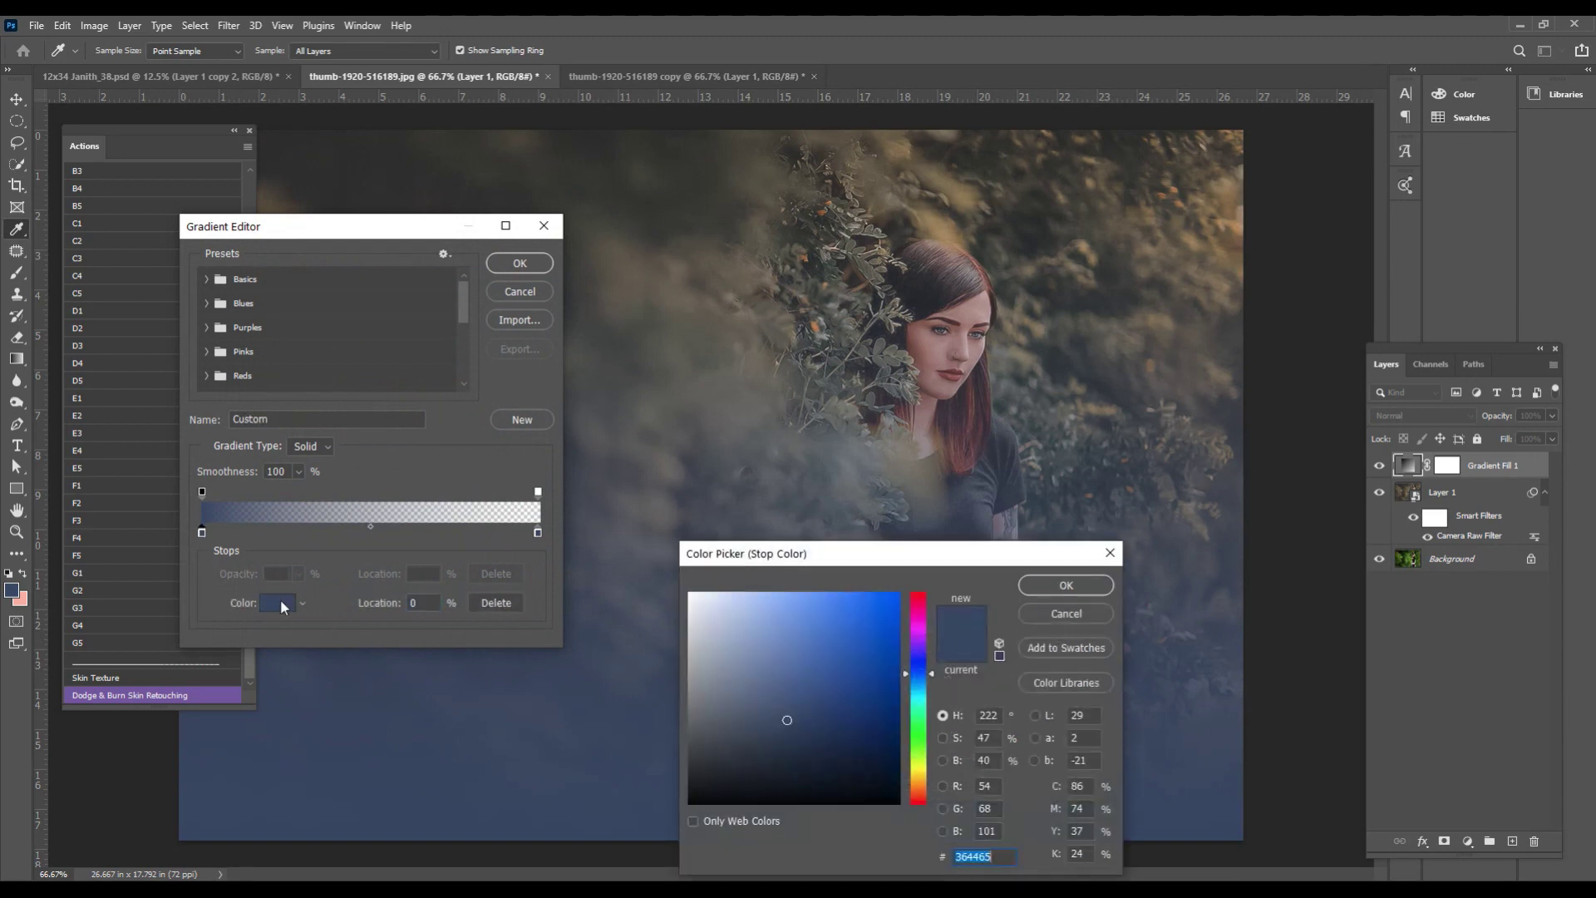
{"action": "left_click", "coordinate": [920, 782]}
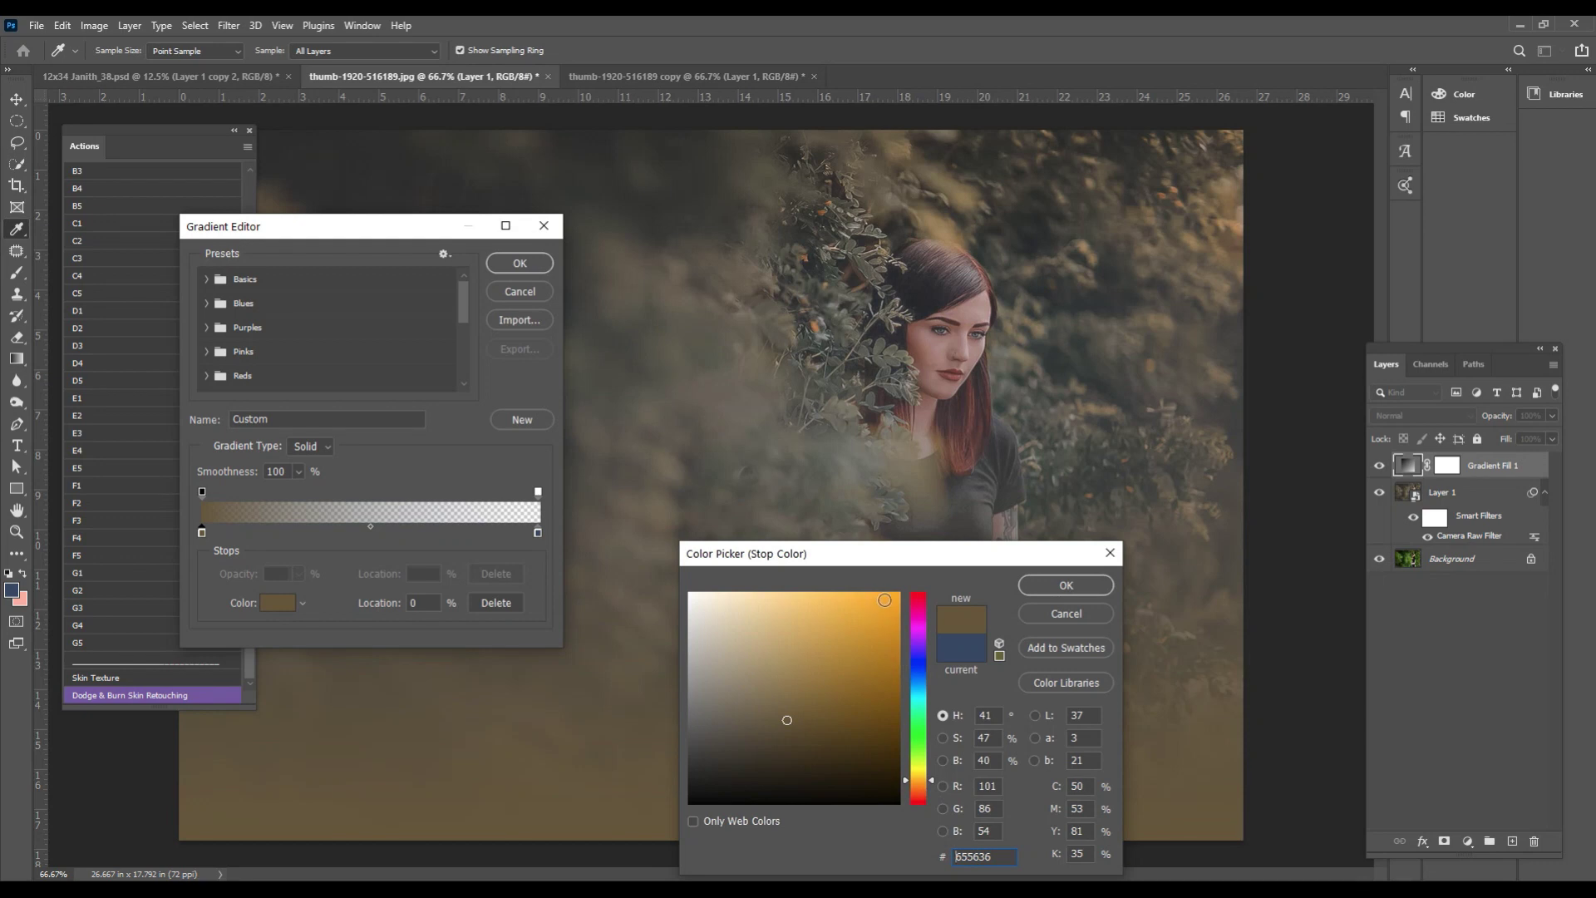
{"action": "left_click_drag", "start_coordinate": [883, 605], "coordinate": [908, 595]}
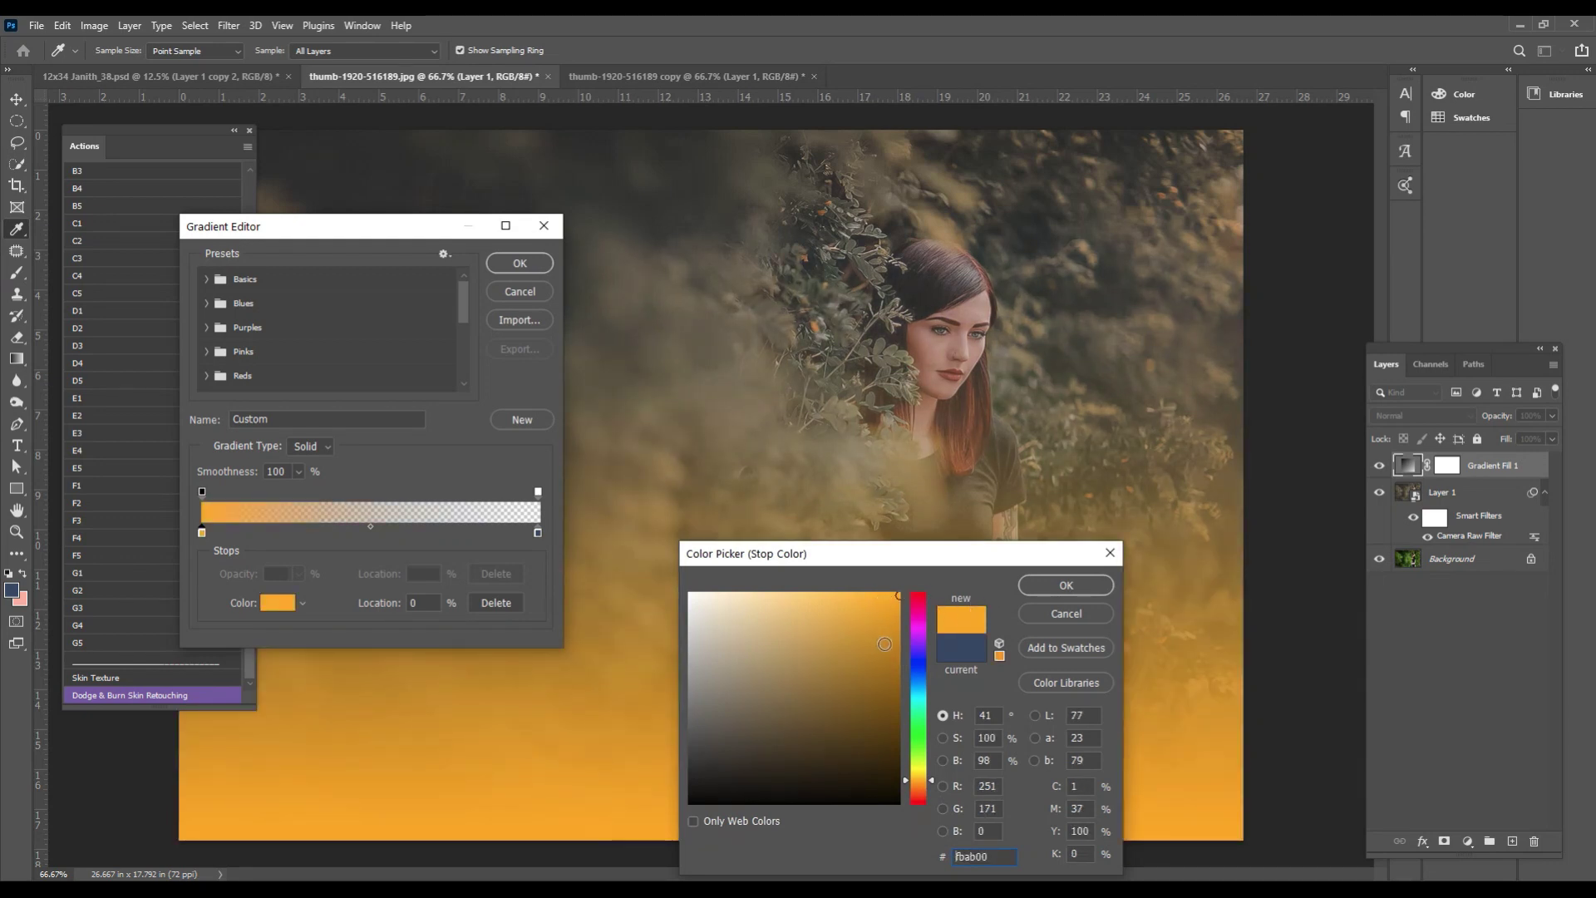
{"action": "left_click", "coordinate": [887, 646]}
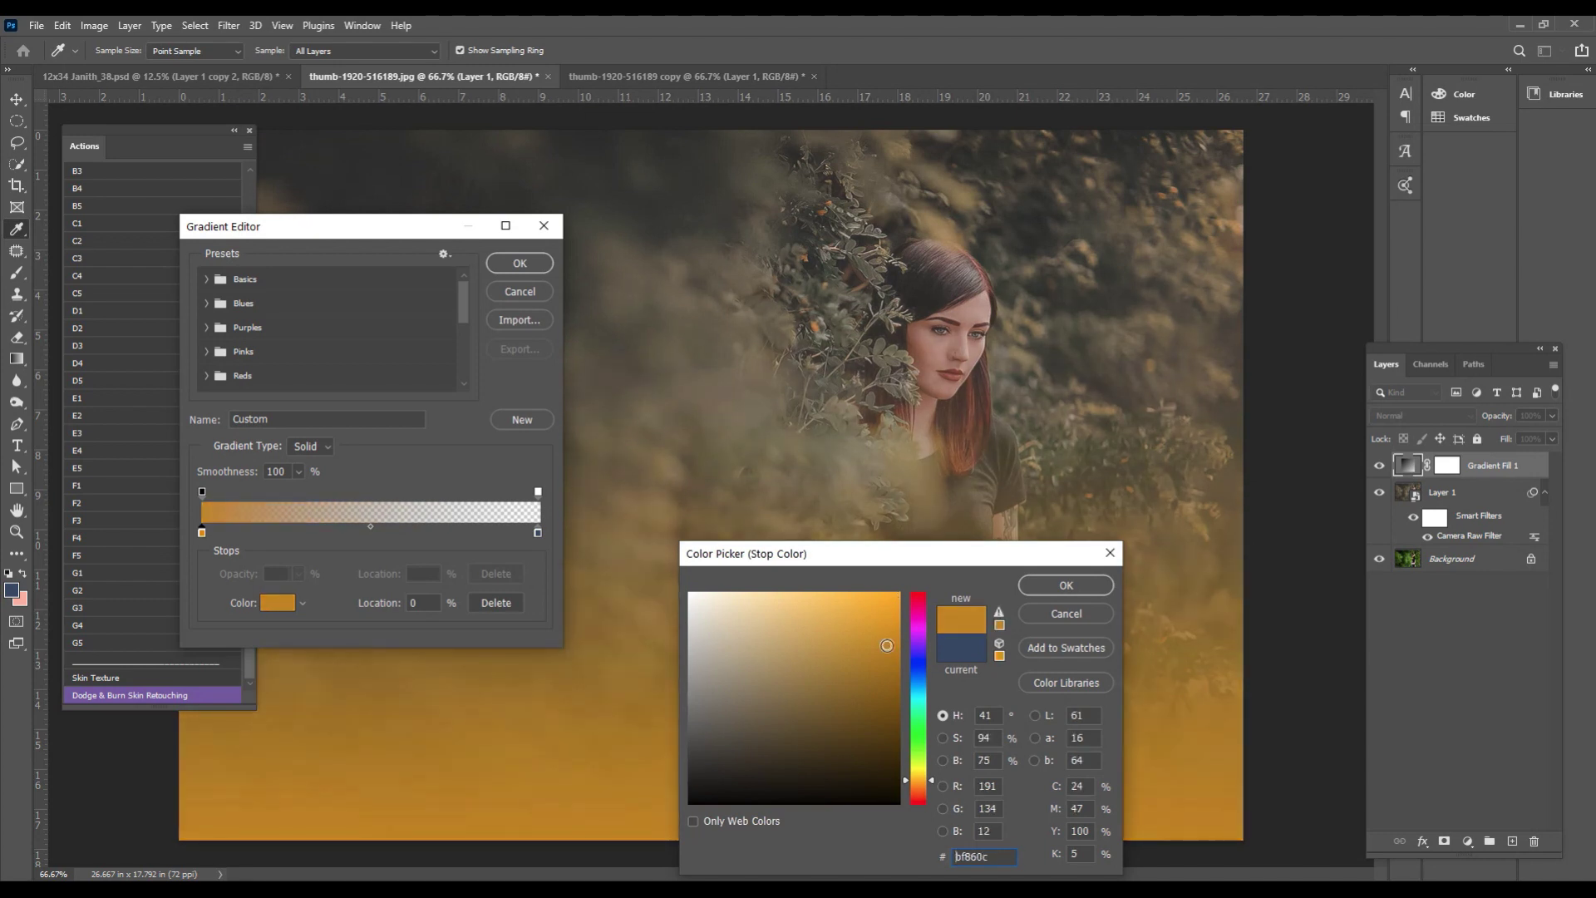
{"action": "left_click", "coordinate": [893, 633]}
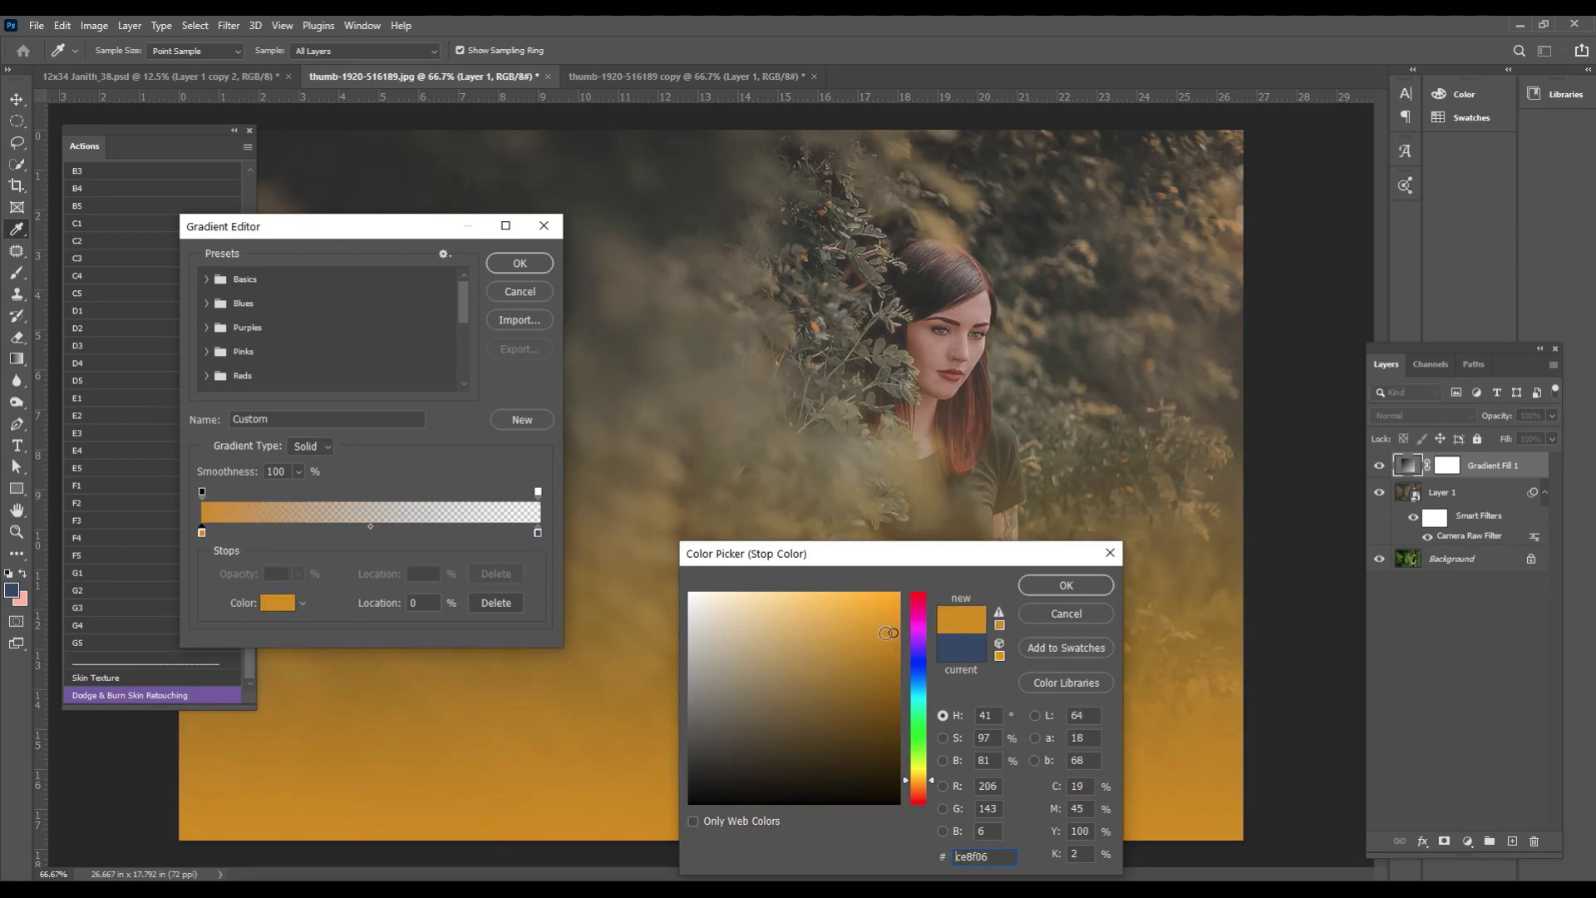
{"action": "left_click", "coordinate": [867, 630]}
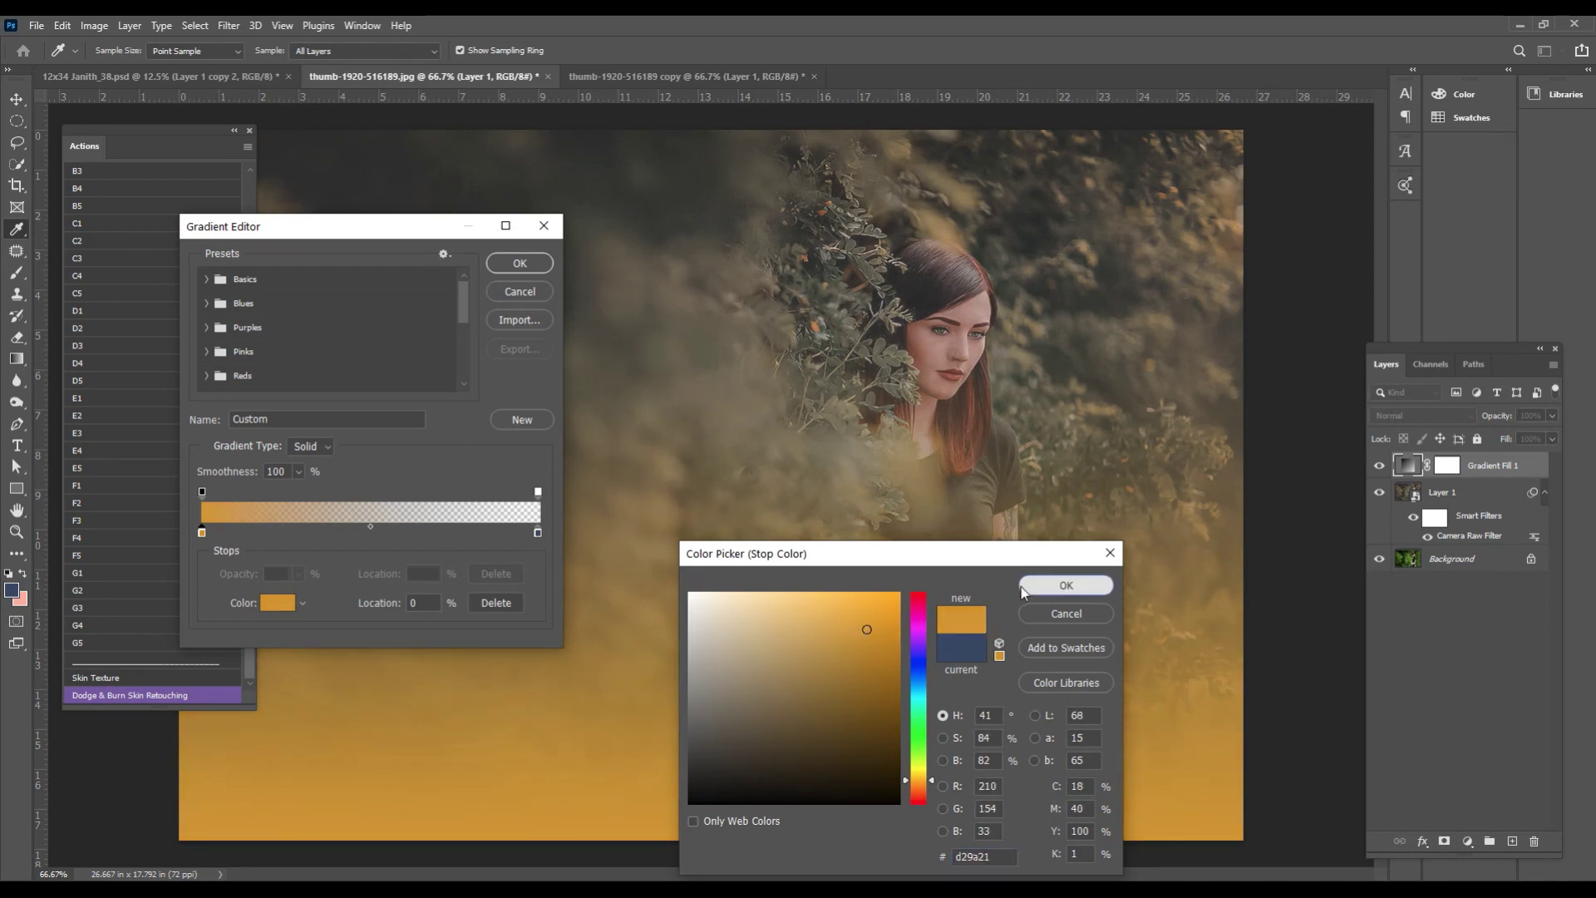
{"action": "left_click", "coordinate": [1065, 586]}
- Set the right stop to 100% opacity and black
{"action": "left_click", "coordinate": [537, 491]}
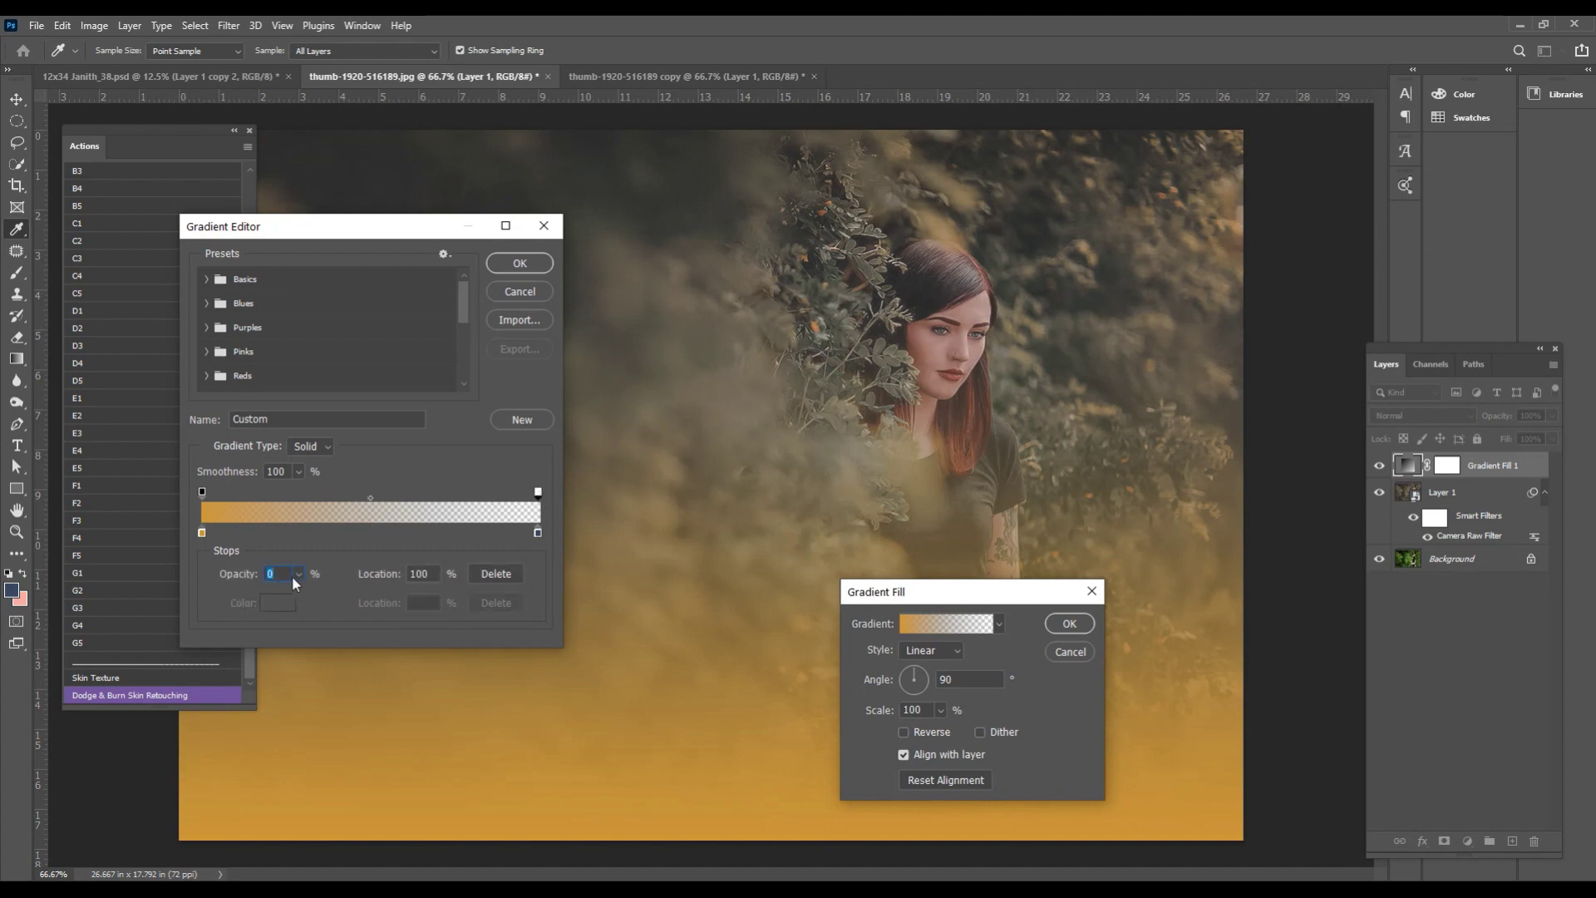
{"action": "type", "text": "100"}
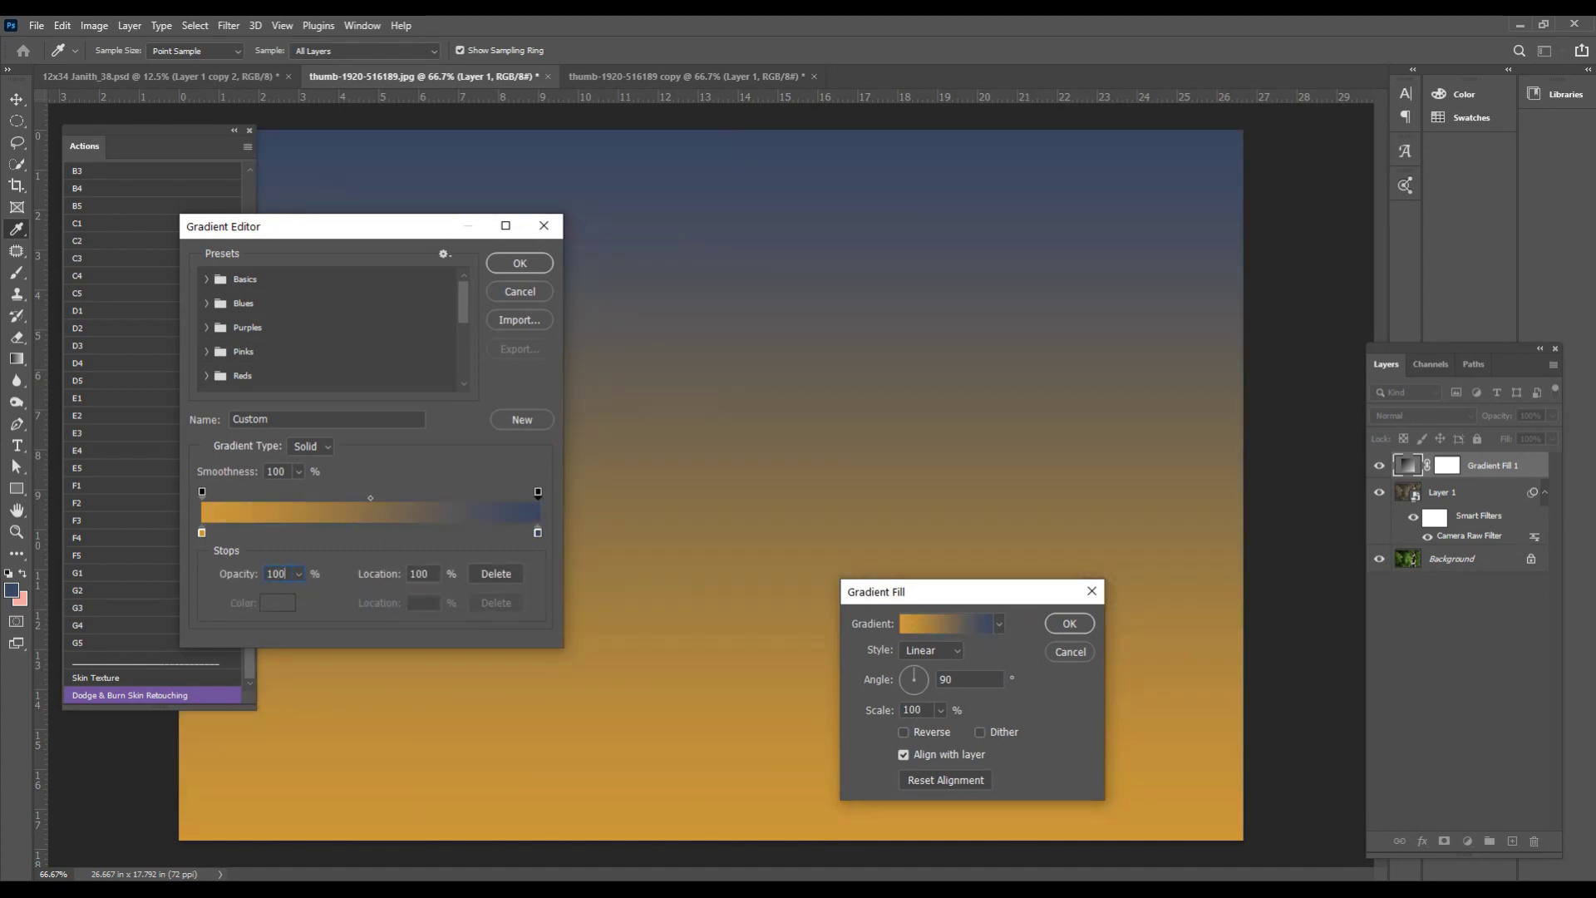
{"action": "left_click", "coordinate": [537, 533]}
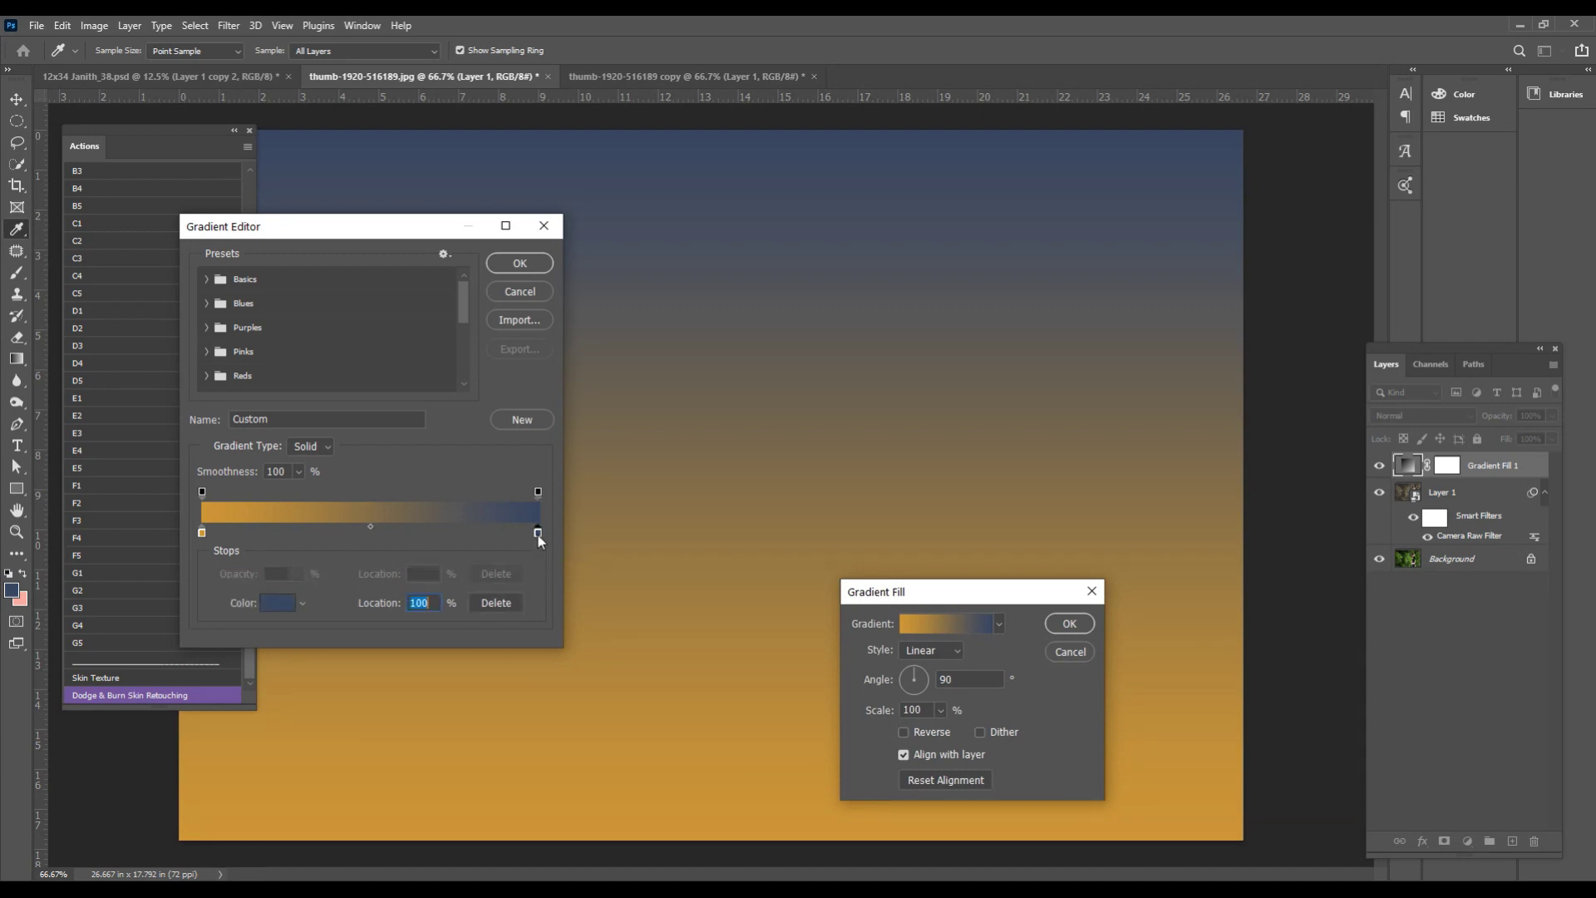
{"action": "left_click", "coordinate": [281, 605]}
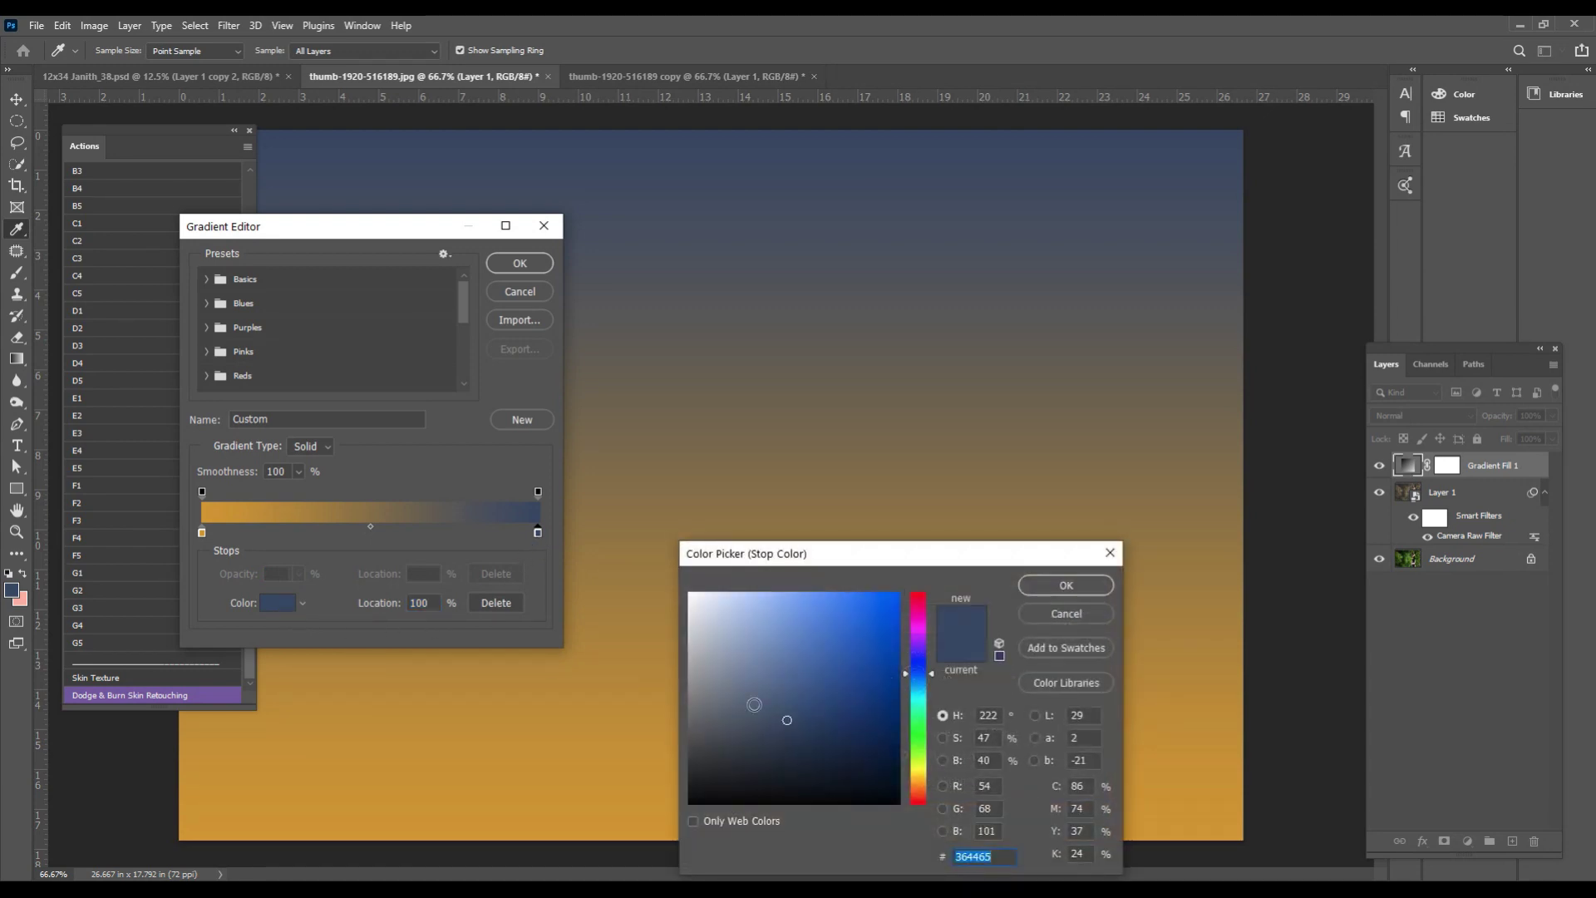
{"action": "left_click_drag", "start_coordinate": [814, 726], "coordinate": [902, 804]}
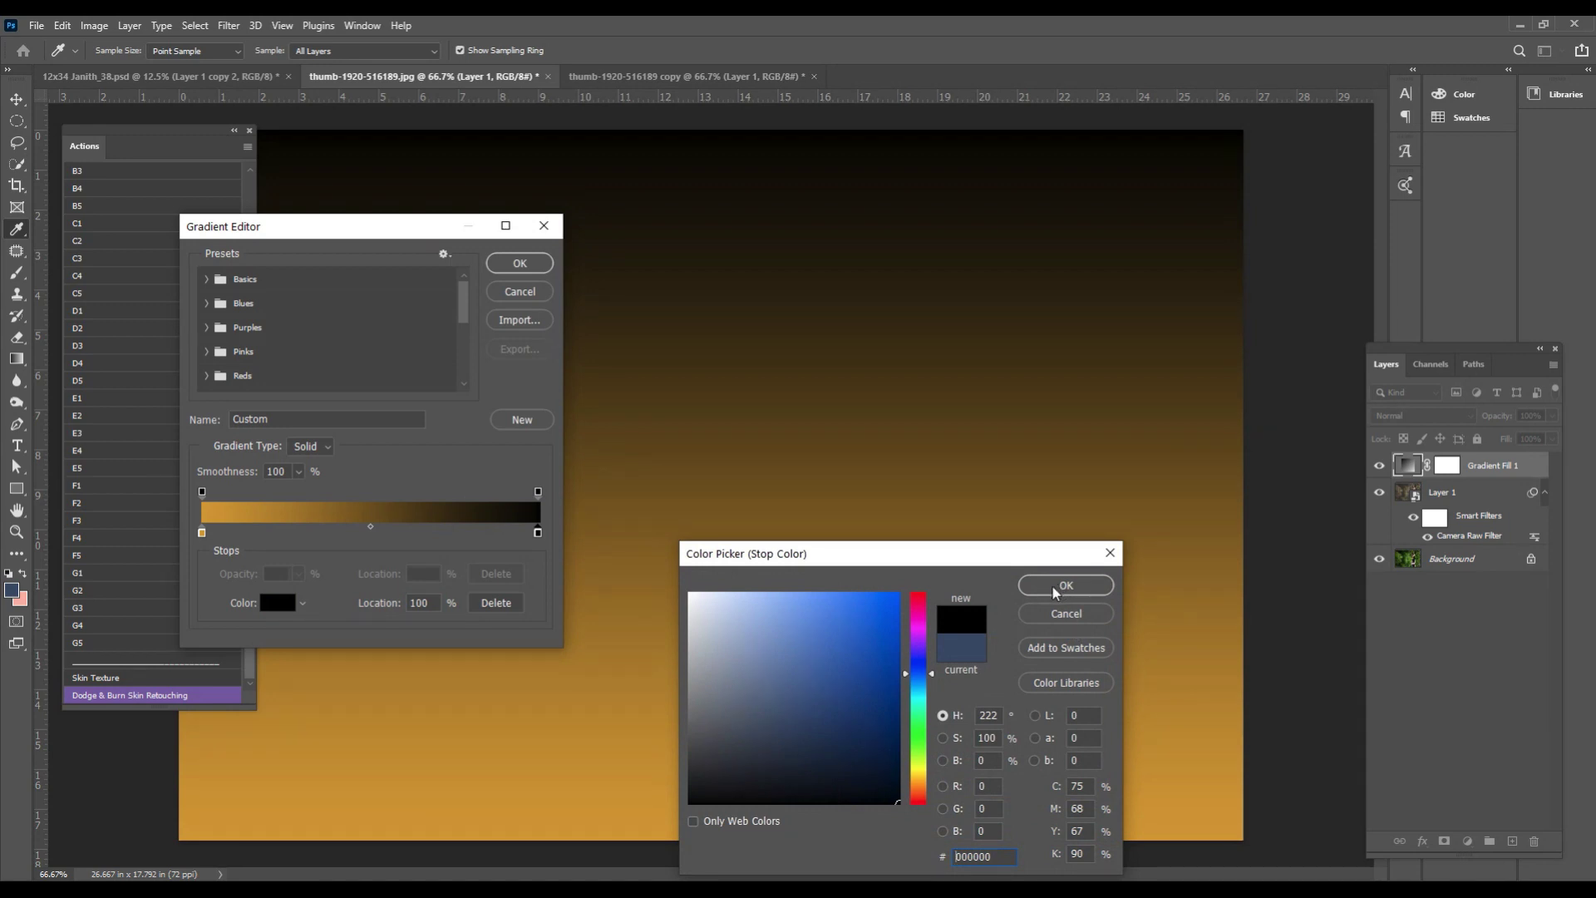
{"action": "left_click", "coordinate": [1053, 587]}
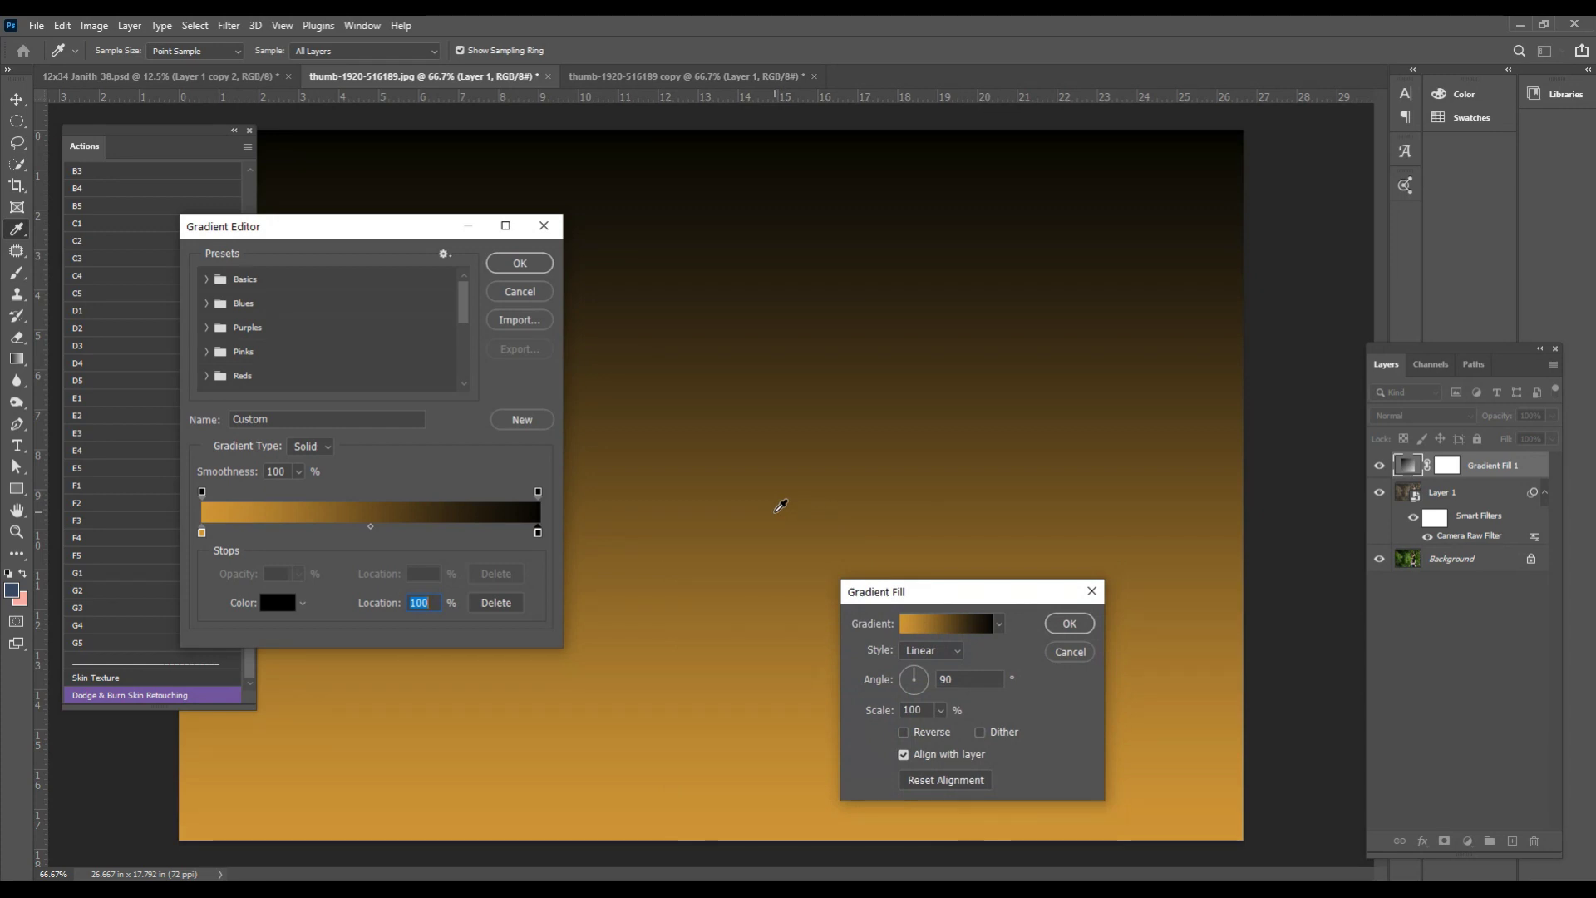
- Angle the gold-to-black gradient diagonally and switch its style to Radial
{"action": "left_click", "coordinate": [520, 263]}
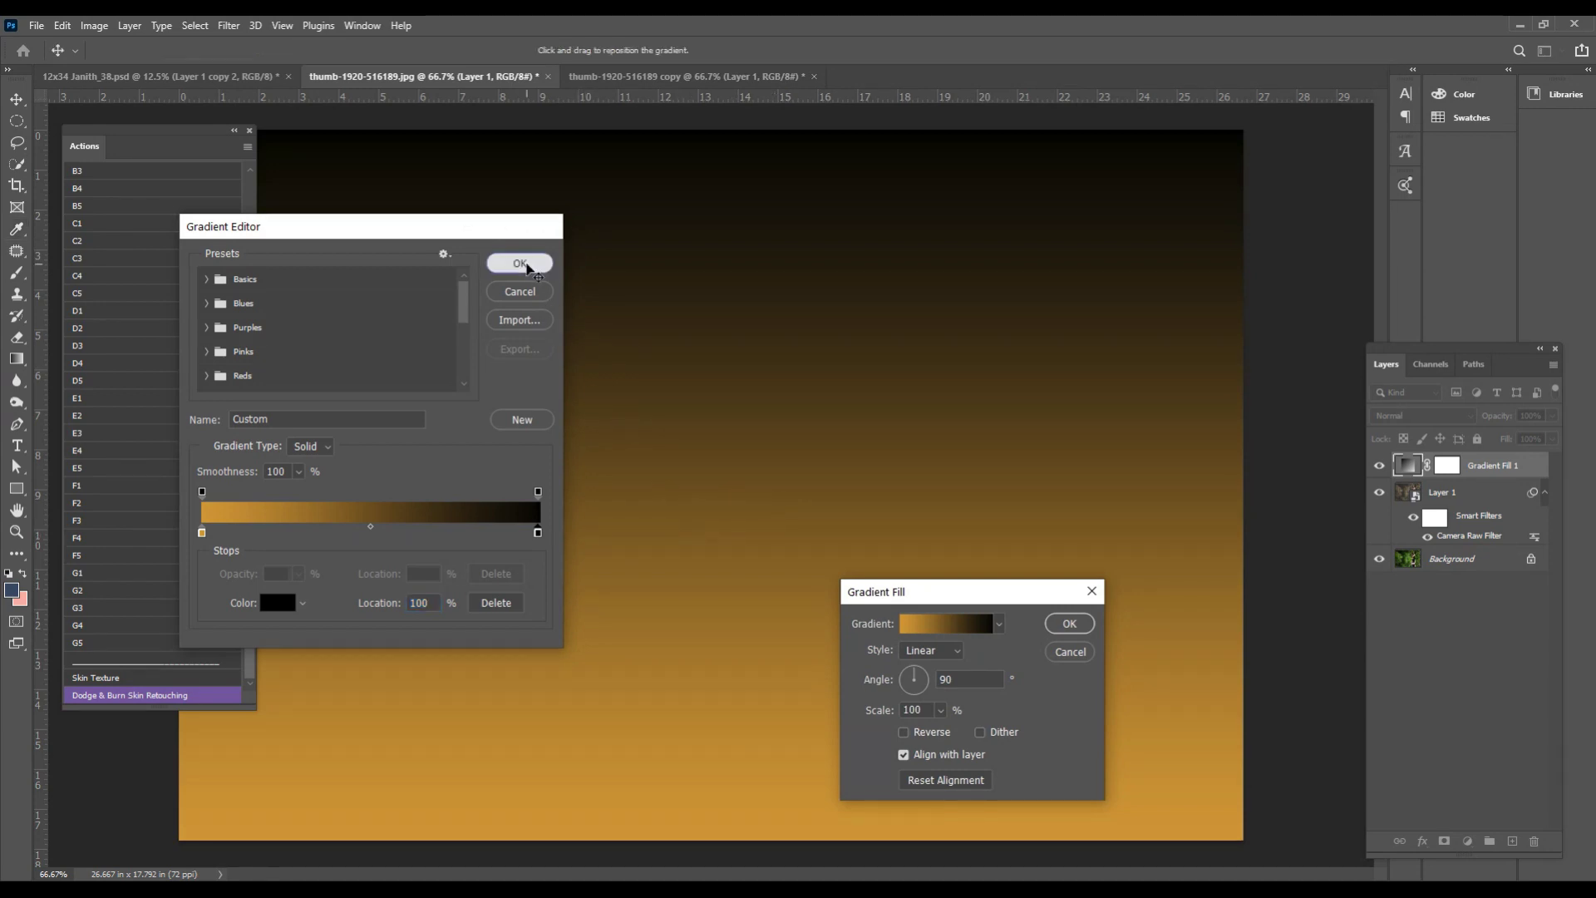
{"action": "left_click_drag", "start_coordinate": [914, 680], "coordinate": [908, 676]}
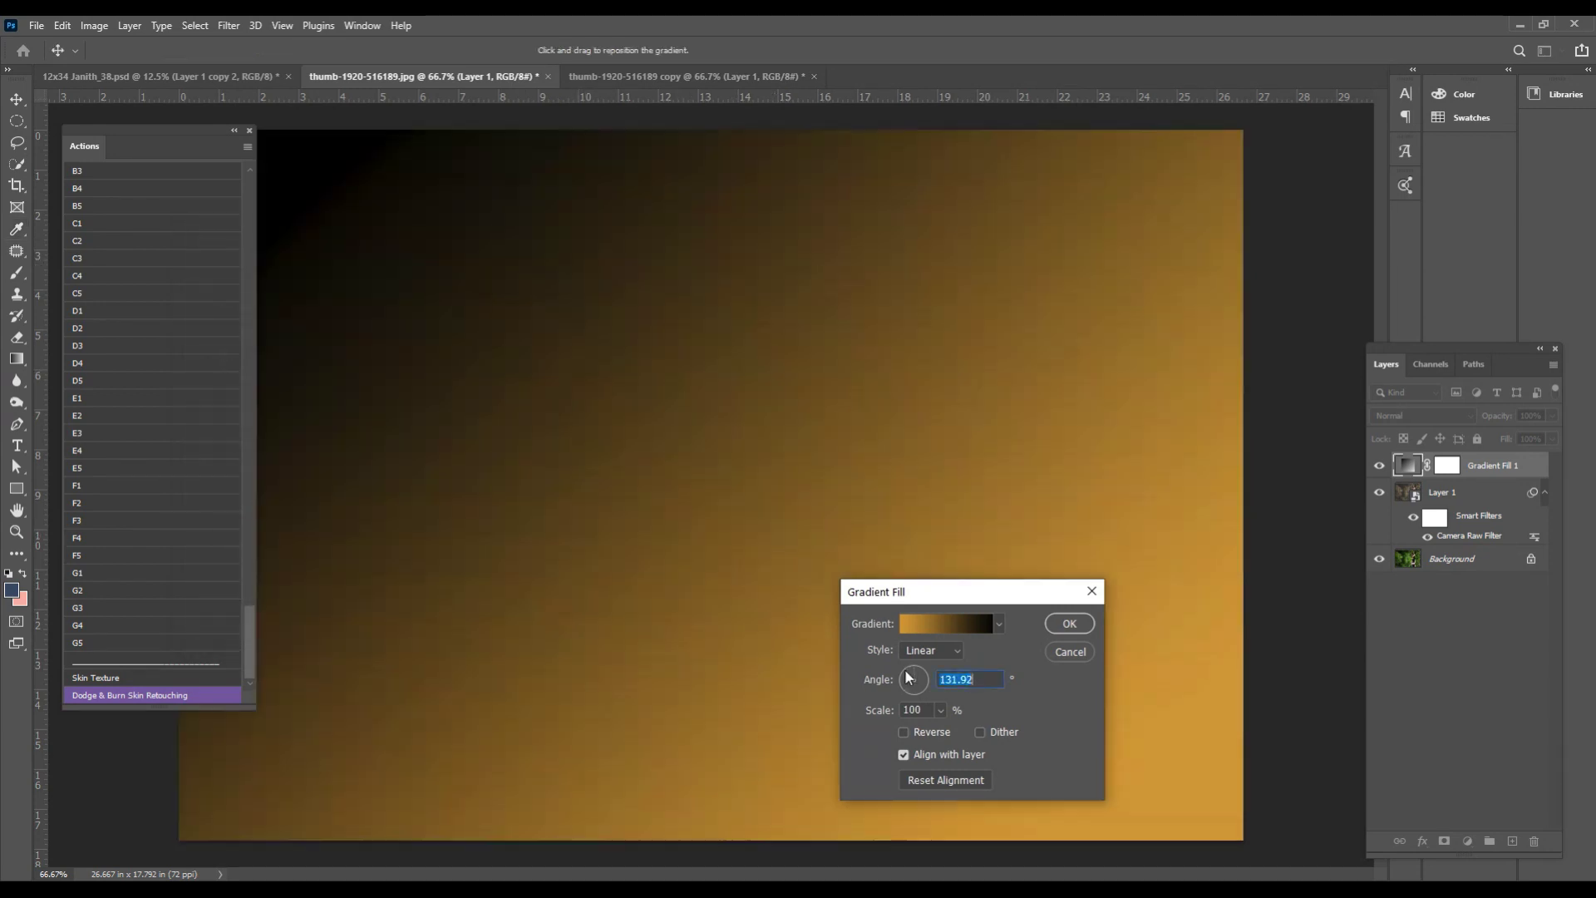
{"action": "left_click", "coordinate": [925, 688]}
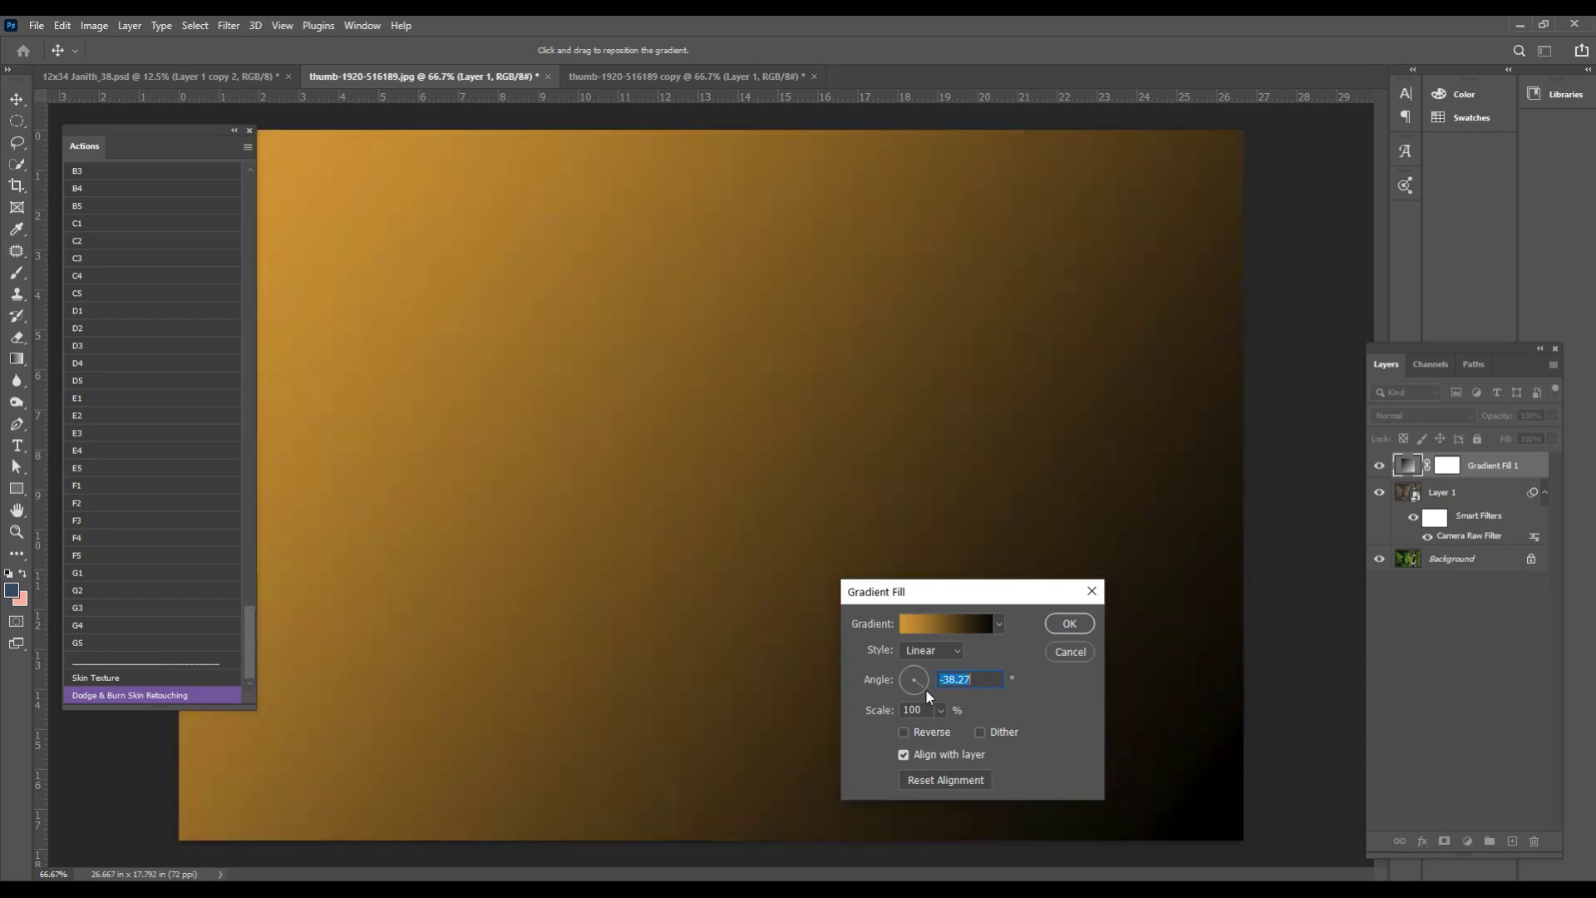
{"action": "left_click", "coordinate": [900, 673]}
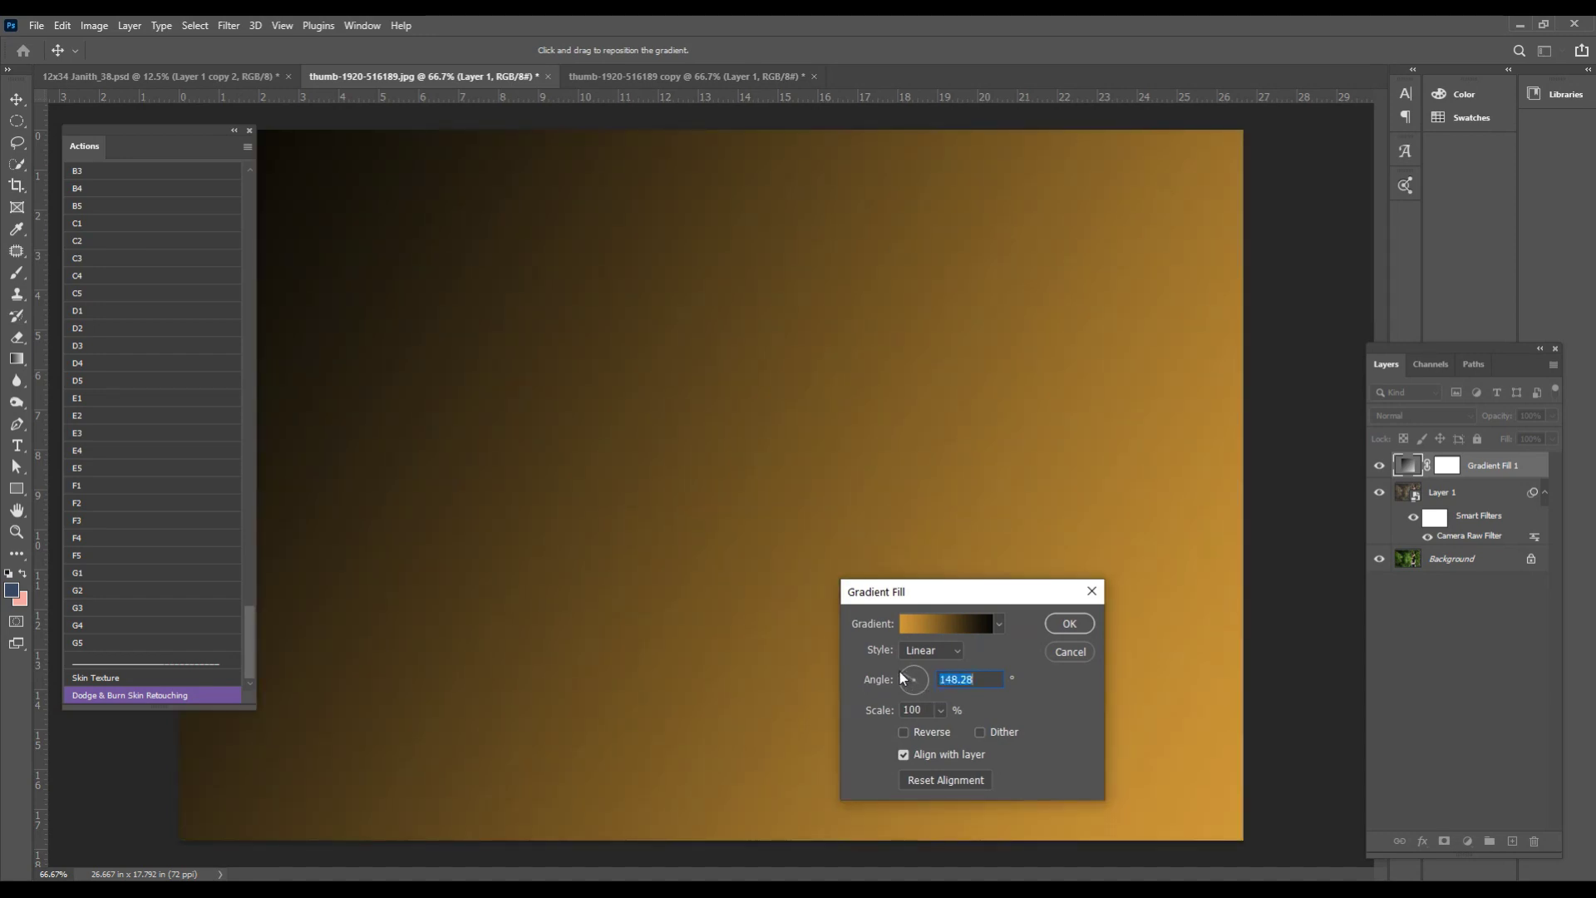
{"action": "left_click", "coordinate": [925, 656]}
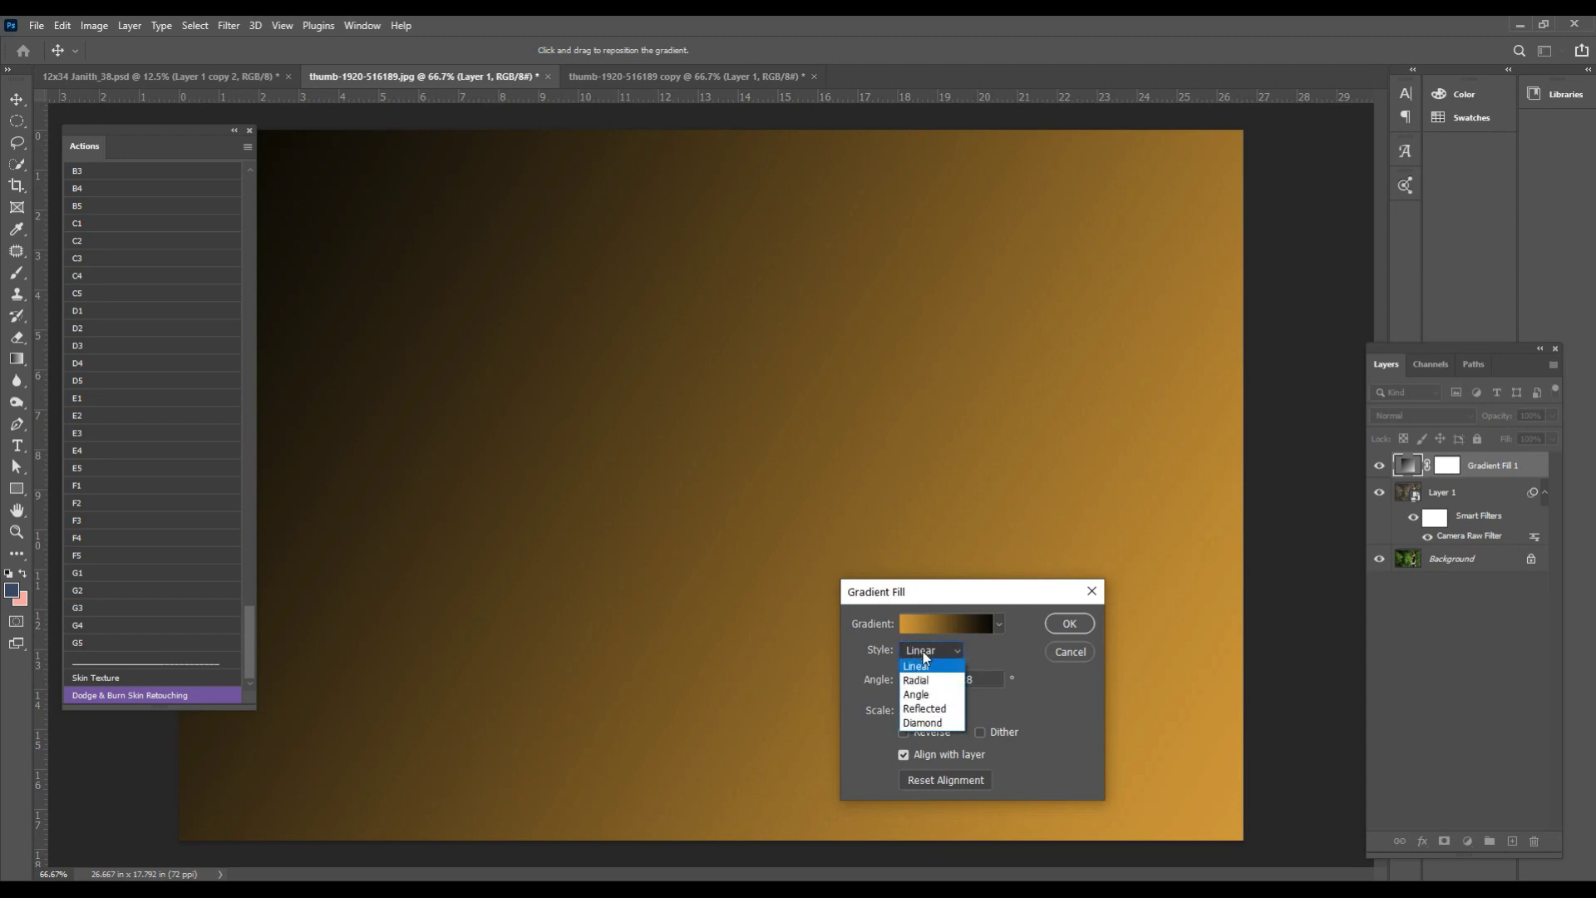
{"action": "left_click", "coordinate": [919, 680]}
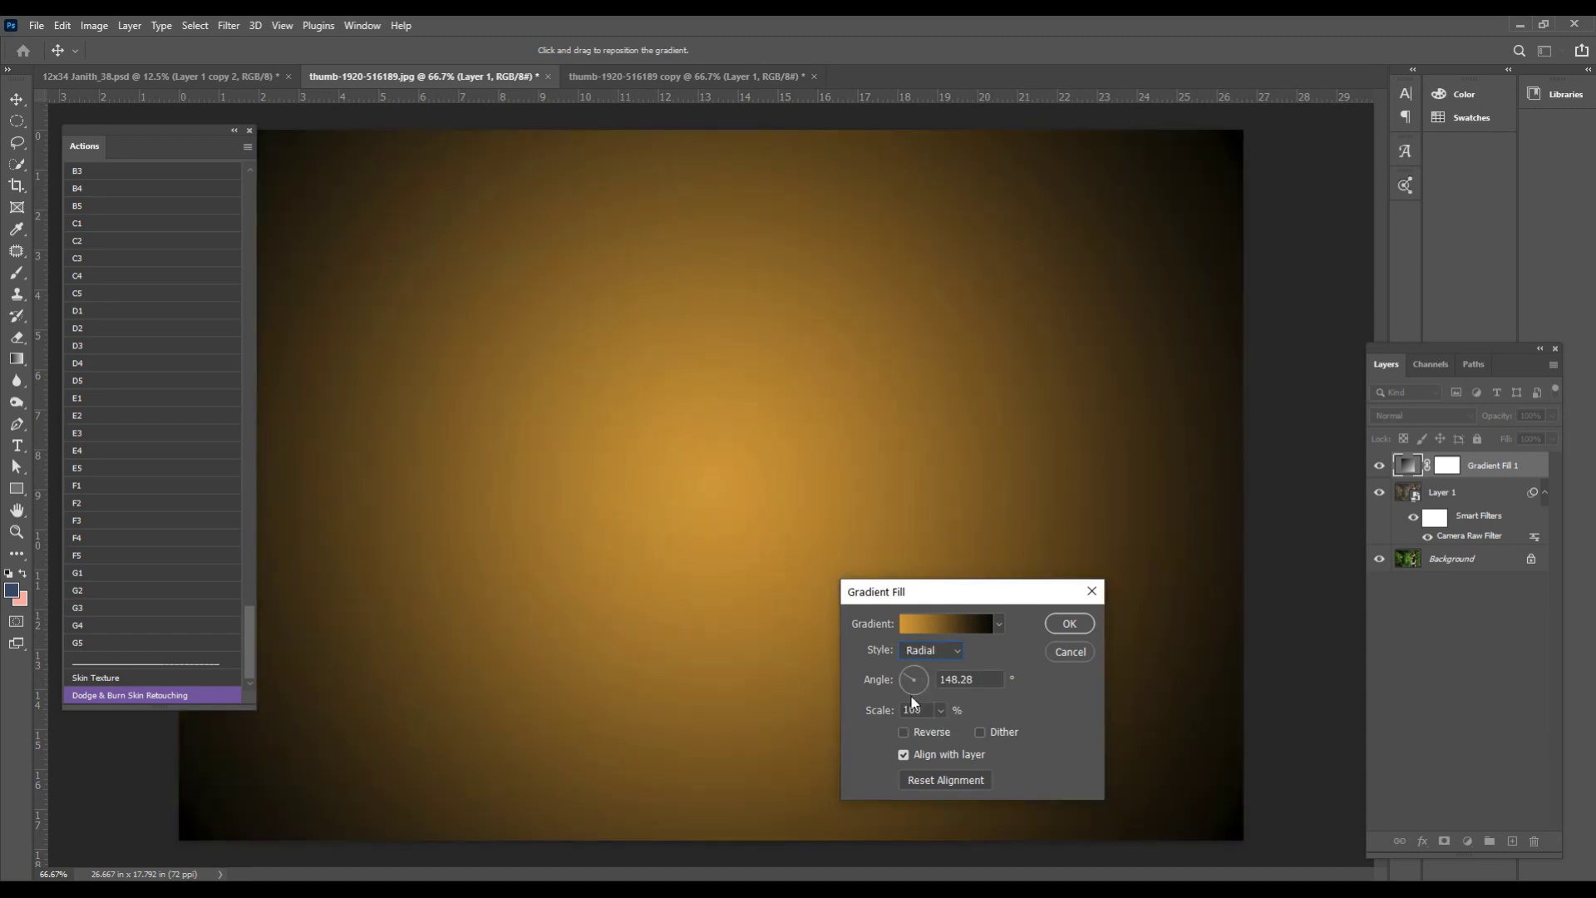
- Drag the bright centre toward the lower right and enlarge the scale to 232%
{"action": "mouse_move", "coordinate": [770, 559]}
{"action": "left_mouse_down"}
{"action": "mouse_move", "coordinate": [1028, 729]}
{"action": "mouse_move", "coordinate": [1202, 762]}
{"action": "left_mouse_up"}
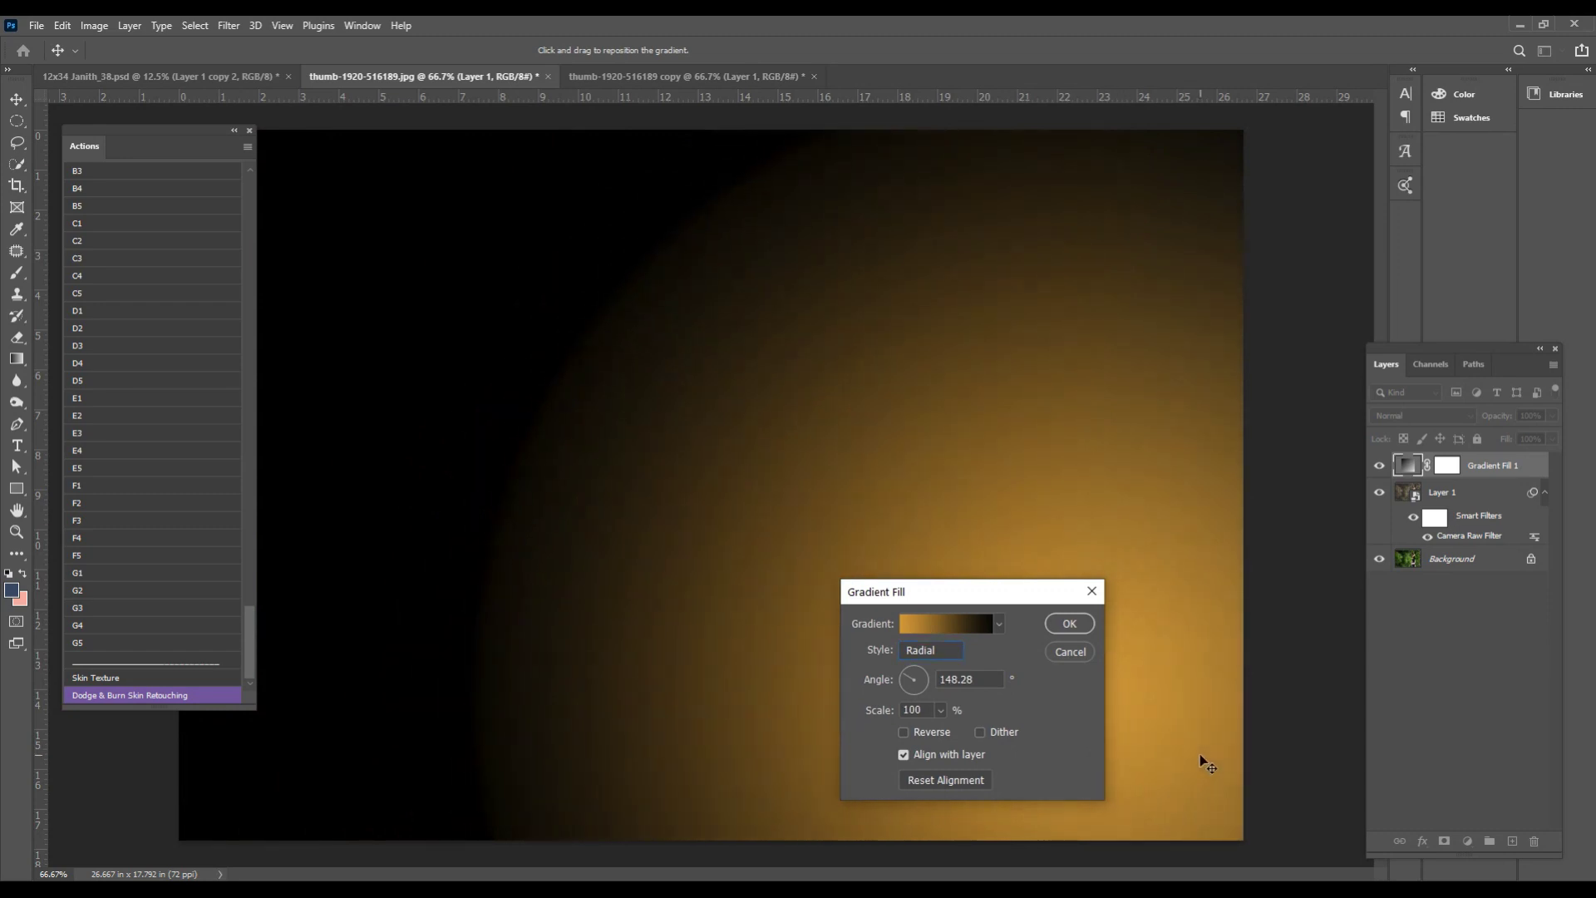
{"action": "left_click", "coordinate": [940, 710]}
{"action": "left_click_drag", "start_coordinate": [939, 731], "coordinate": [950, 732]}
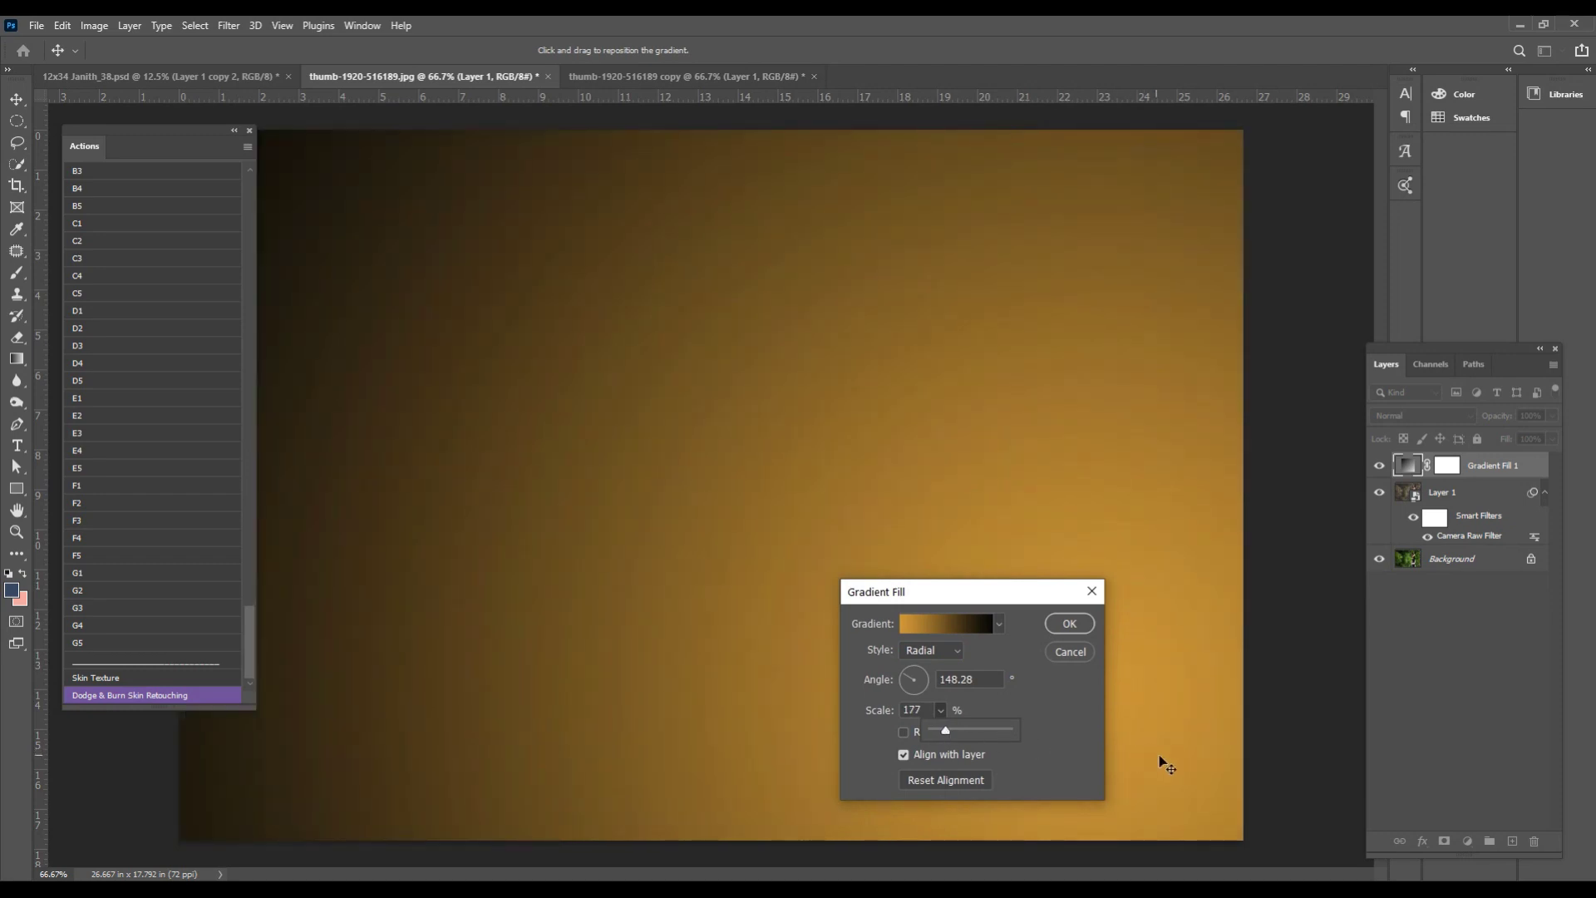
{"action": "mouse_move", "coordinate": [1159, 763]}
{"action": "left_mouse_down"}
{"action": "mouse_move", "coordinate": [1247, 776]}
{"action": "mouse_move", "coordinate": [1197, 762]}
{"action": "left_mouse_up"}
{"action": "left_click", "coordinate": [940, 709]}
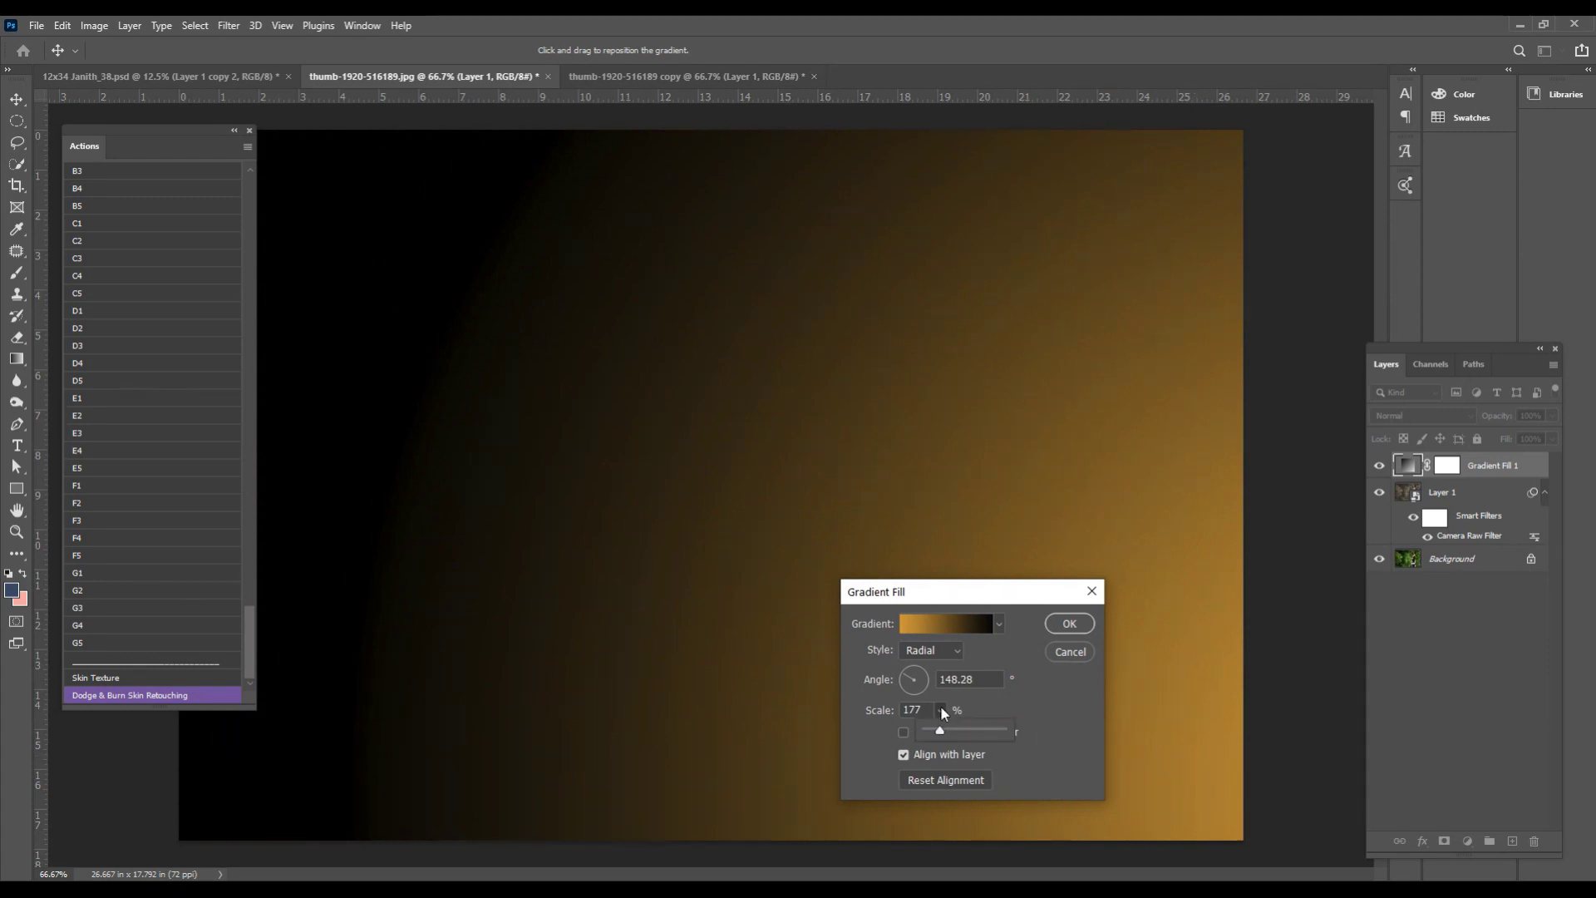
{"action": "left_click_drag", "start_coordinate": [940, 729], "coordinate": [947, 735]}
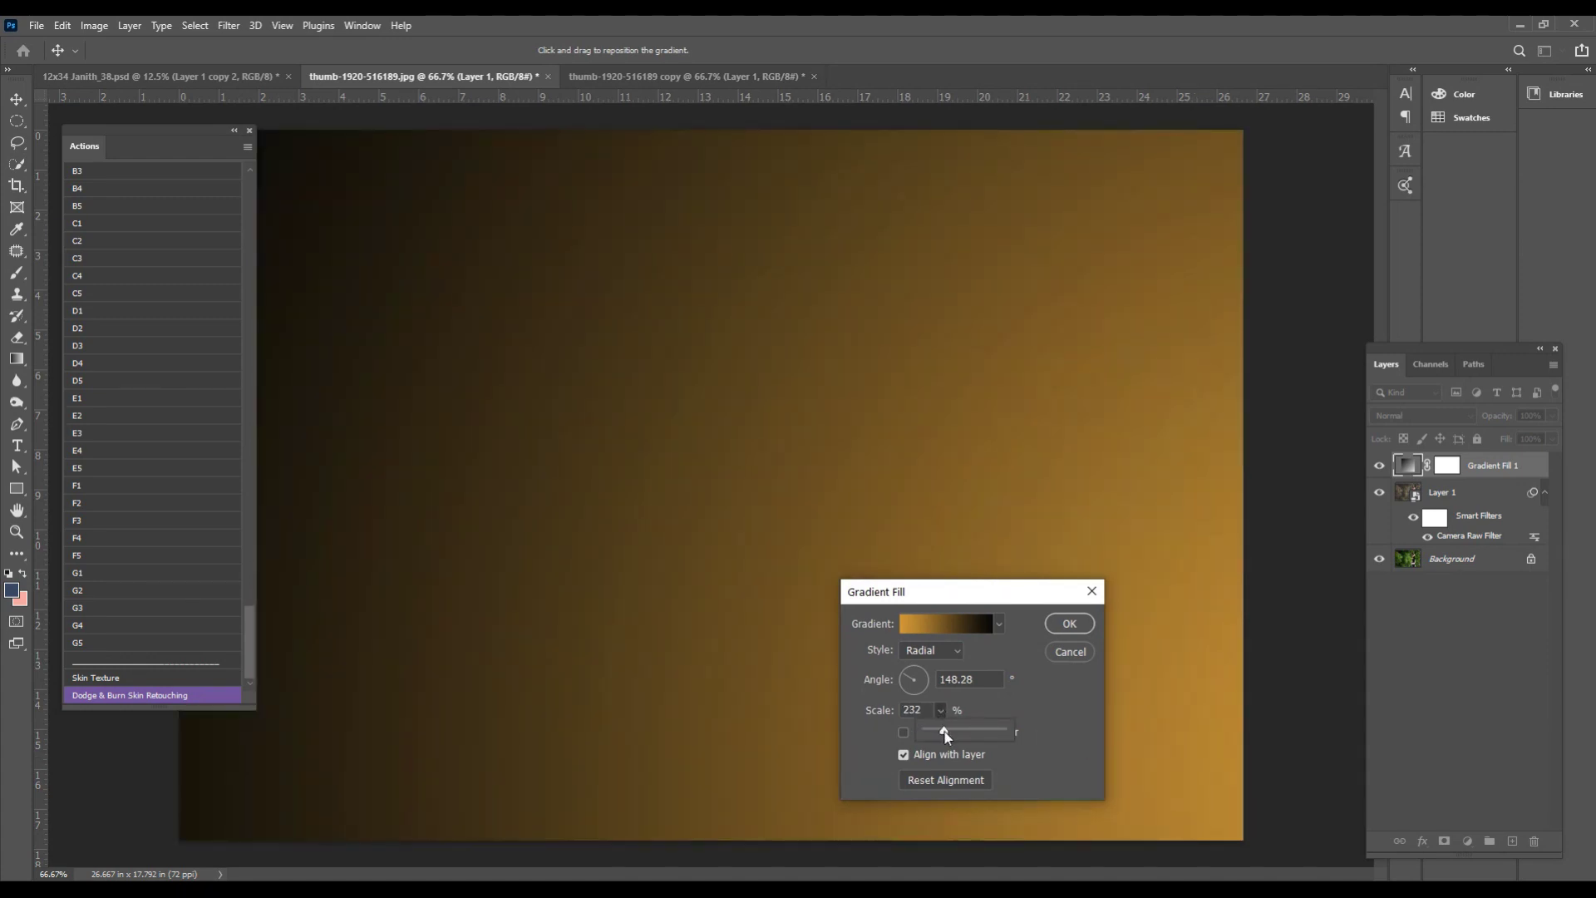
{"action": "left_click_drag", "start_coordinate": [1185, 767], "coordinate": [1202, 773]}
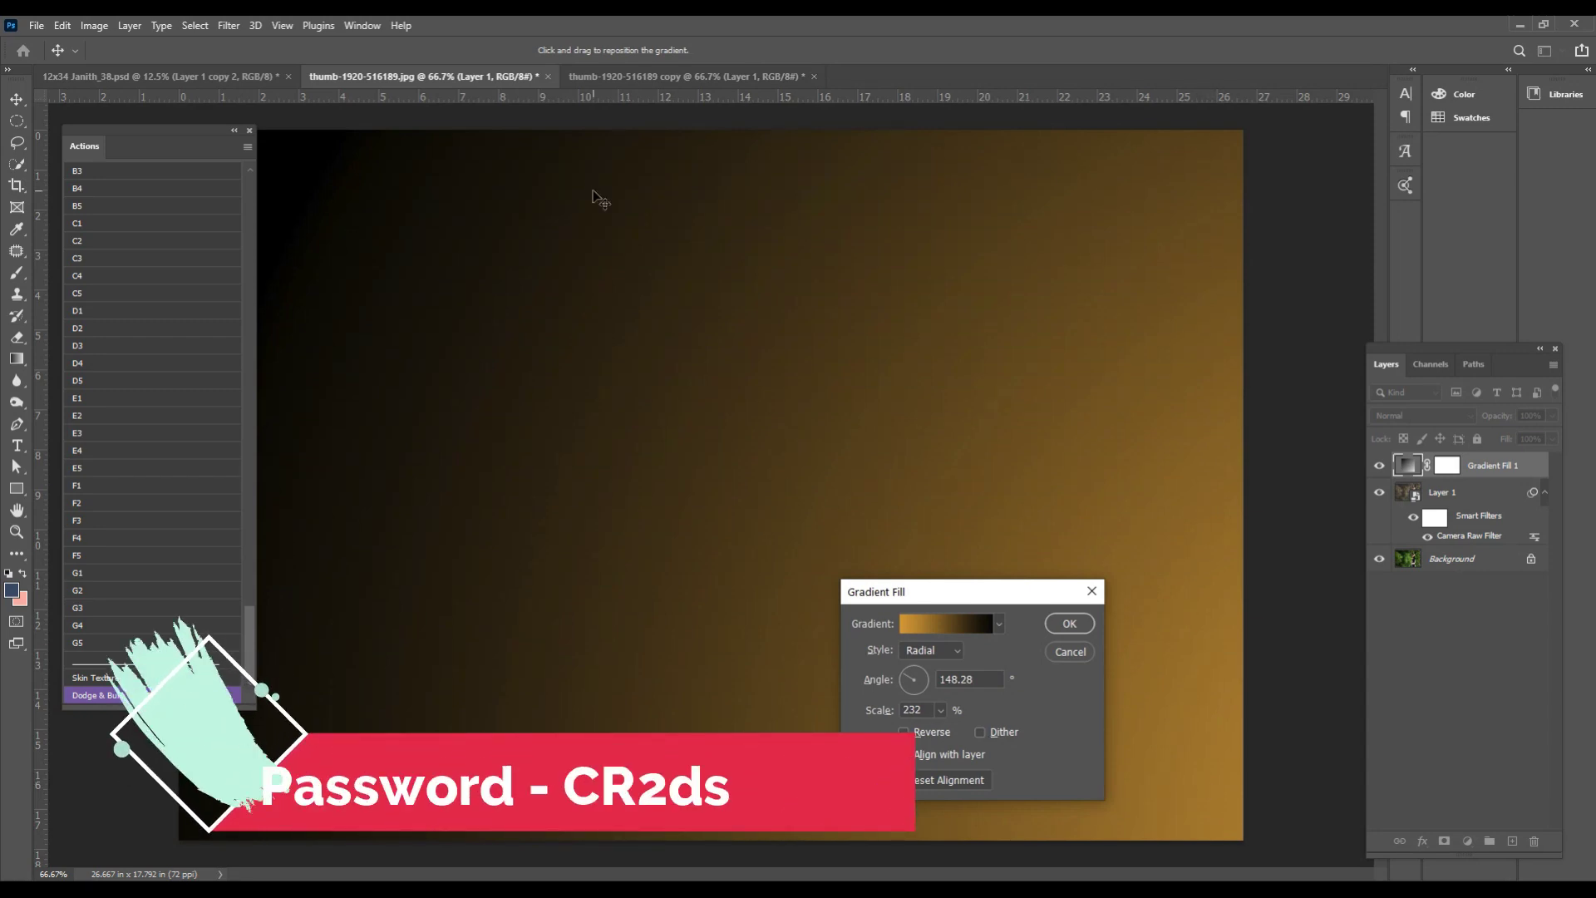
- Accept the Gradient Fill dialog so the radial fill becomes layer Gradient Fill 1
{"action": "left_click", "coordinate": [120, 27]}
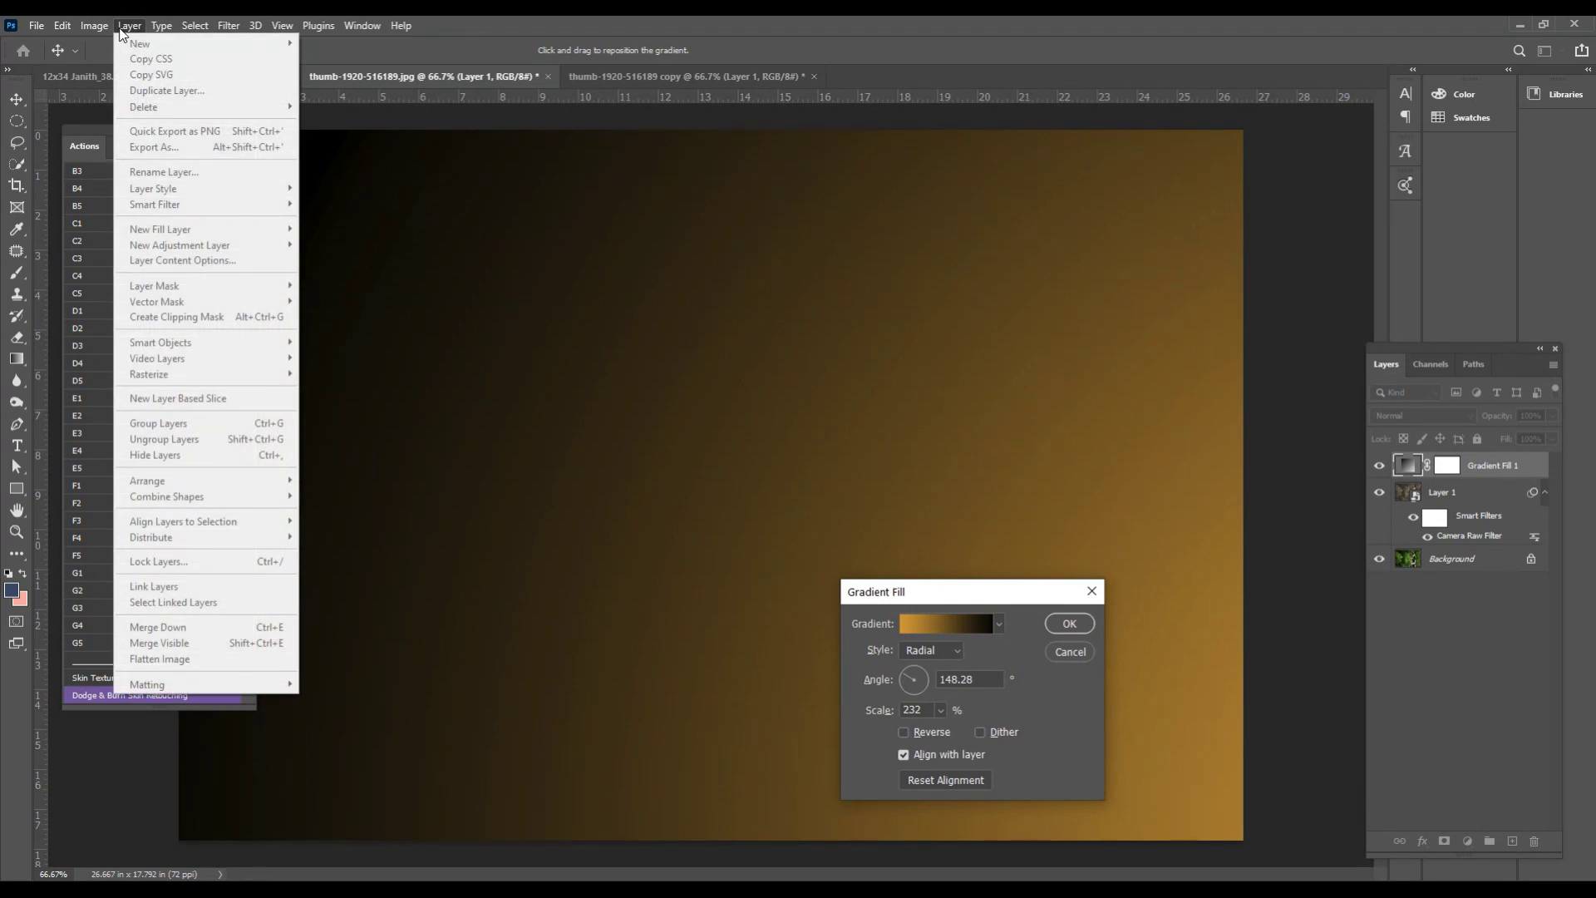
{"action": "left_click", "coordinate": [121, 28]}
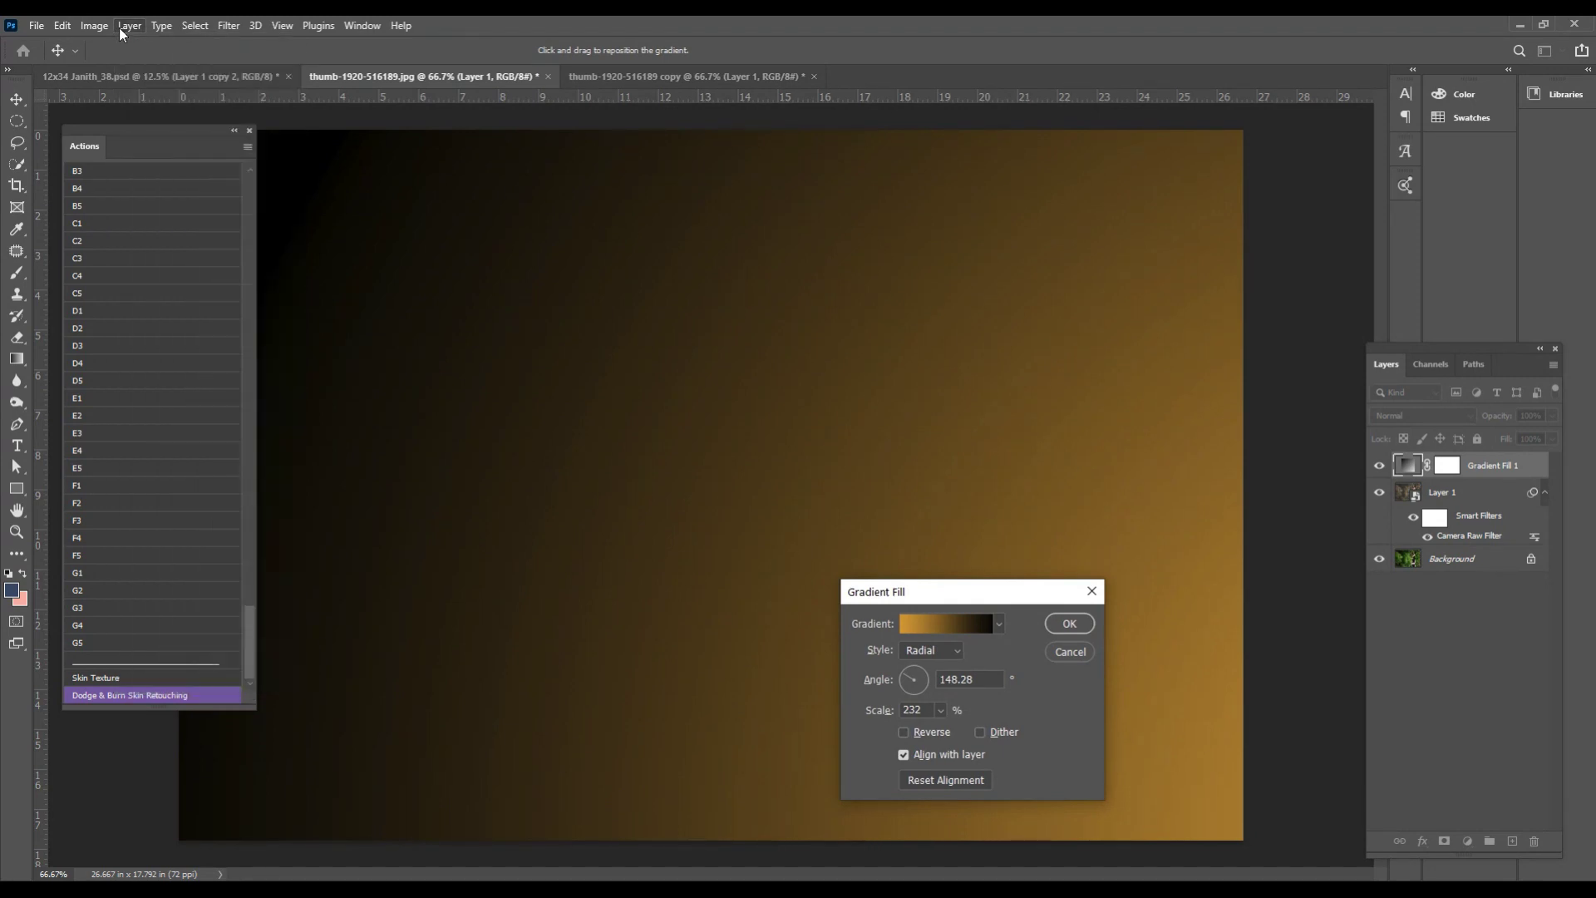
{"action": "left_click", "coordinate": [120, 28]}
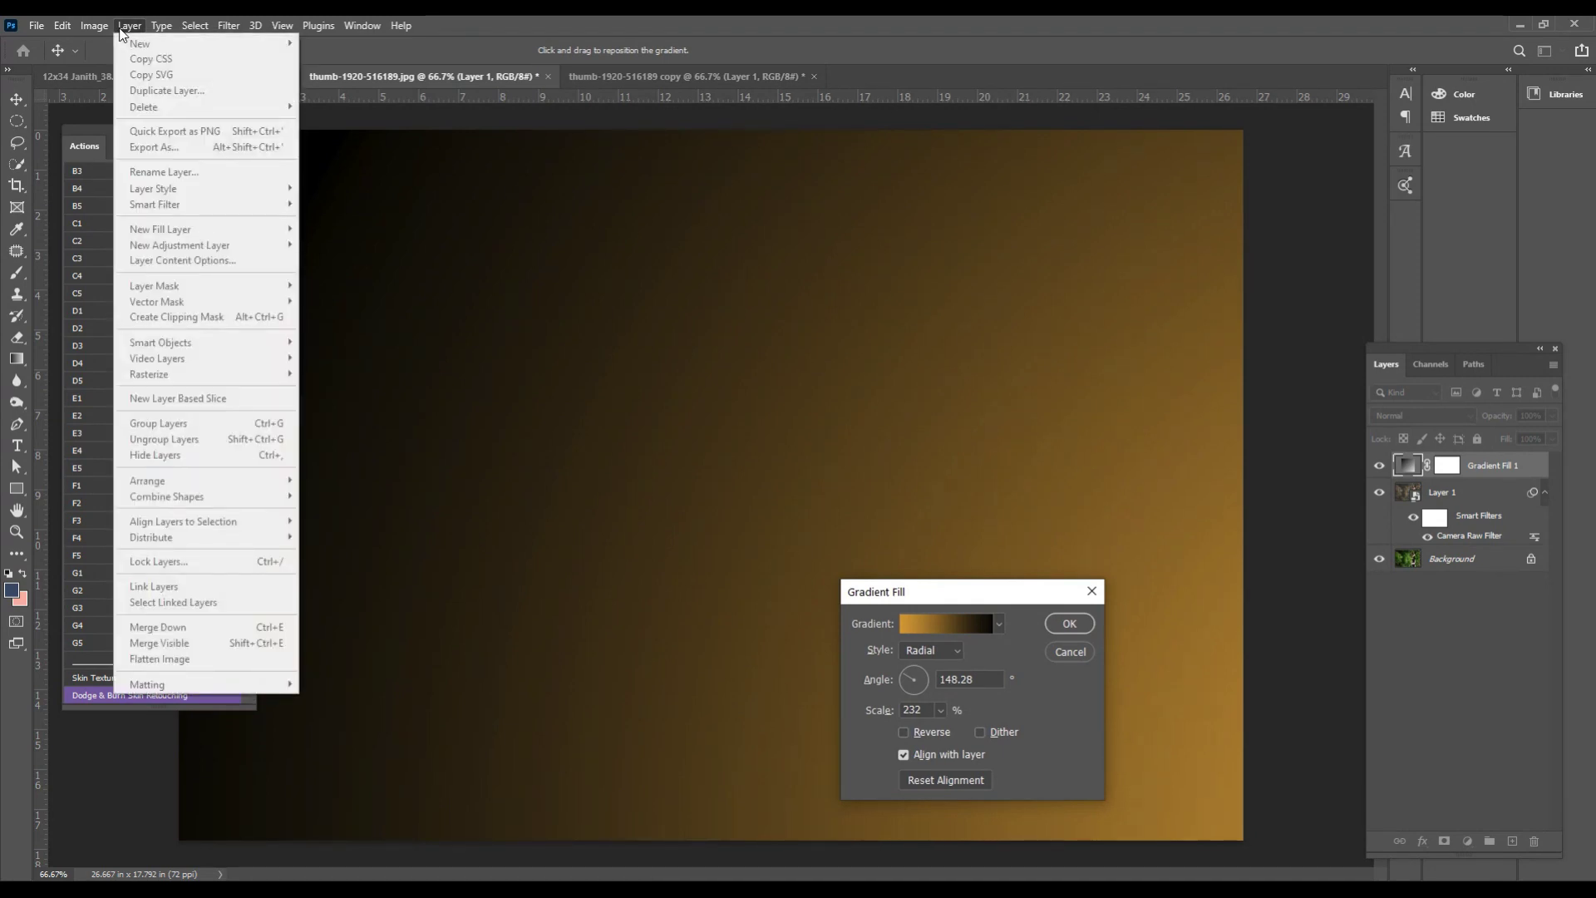
{"action": "left_click", "coordinate": [1481, 466]}
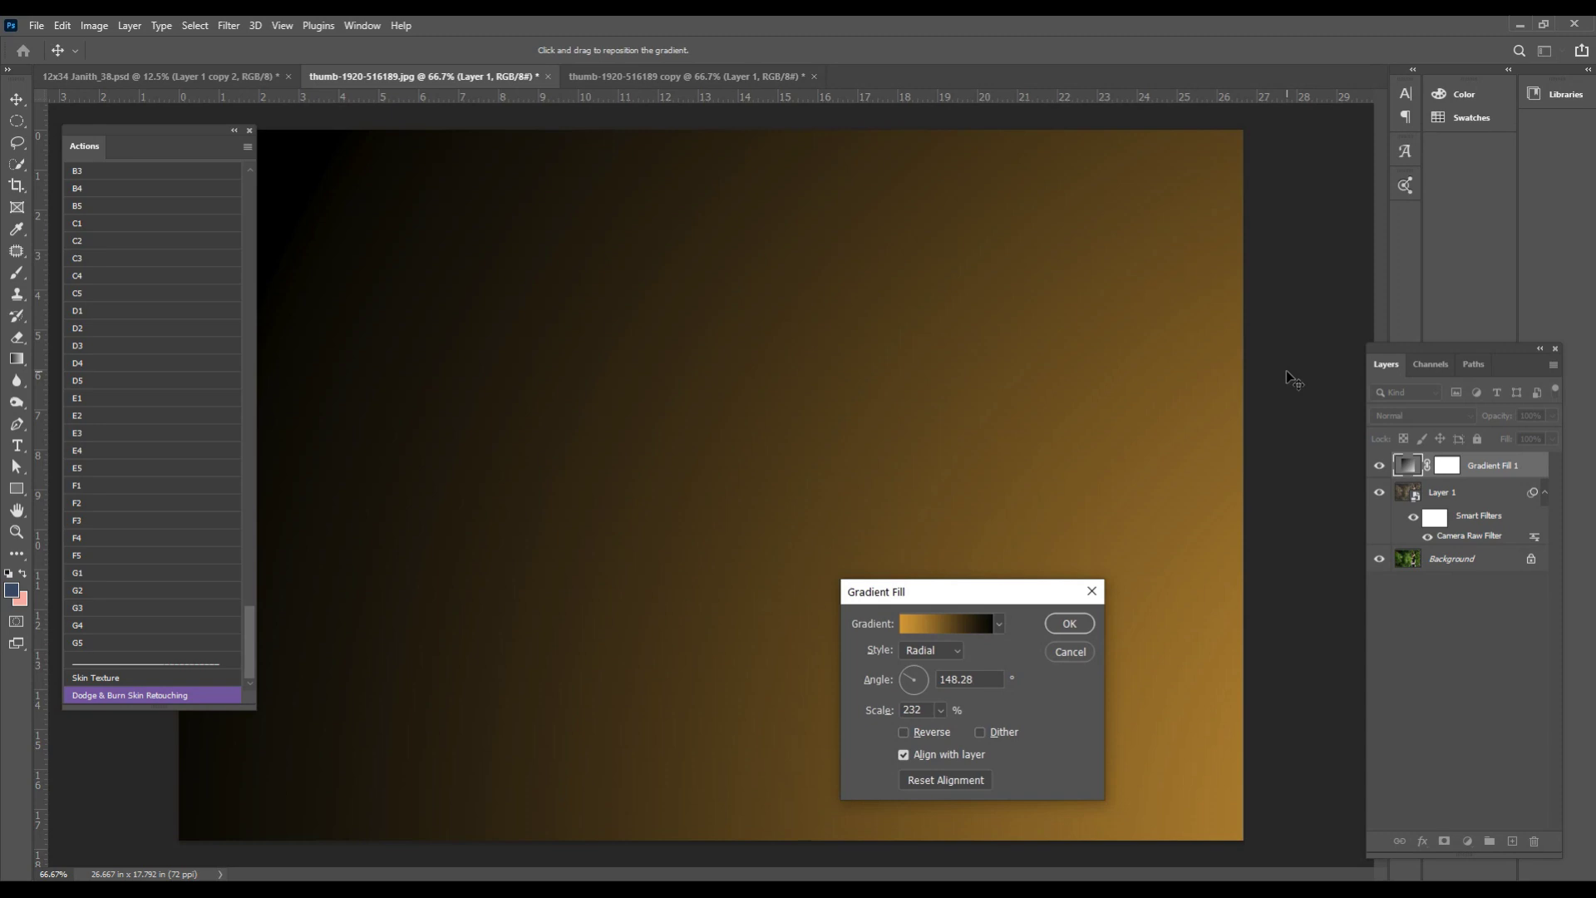
{"action": "left_click", "coordinate": [1070, 626]}
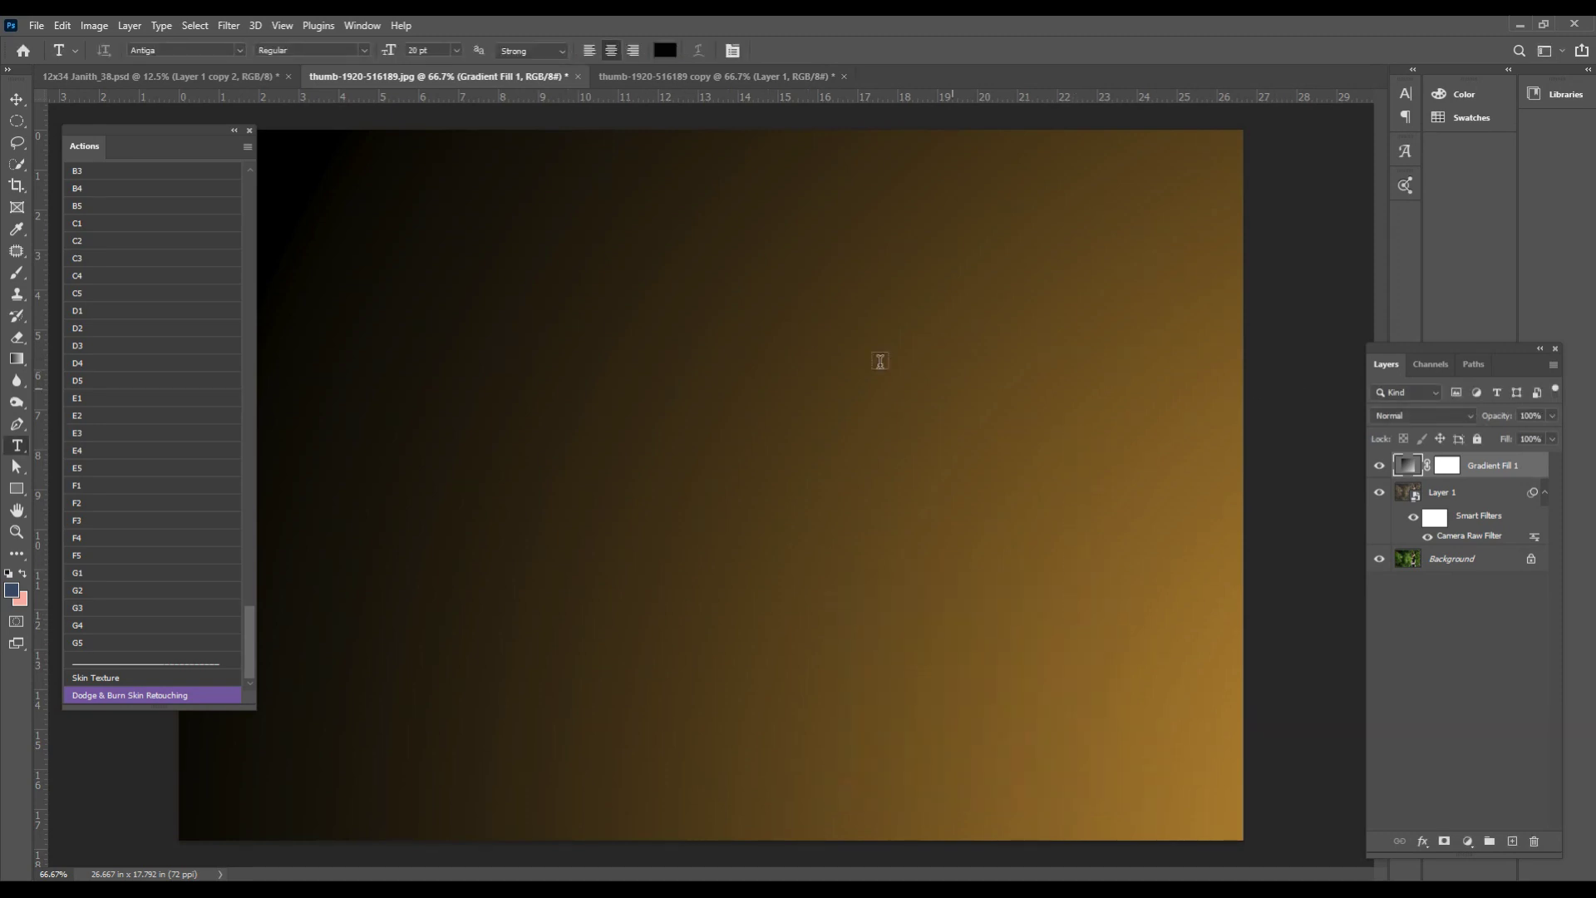
{"action": "left_click", "coordinate": [129, 26]}
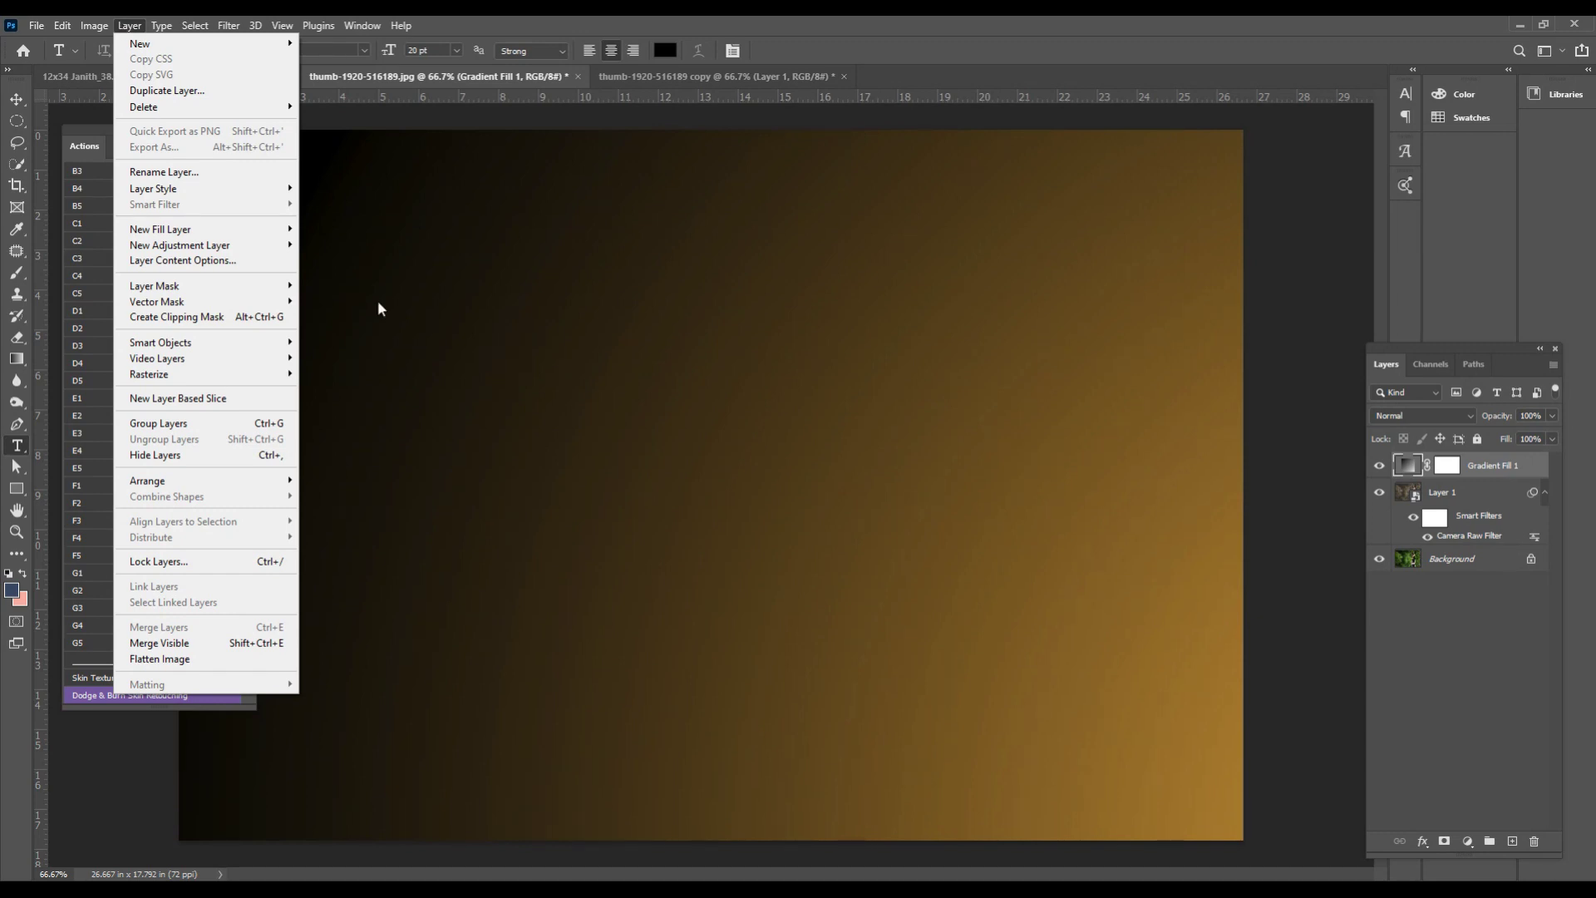
{"action": "left_click", "coordinate": [1492, 476]}
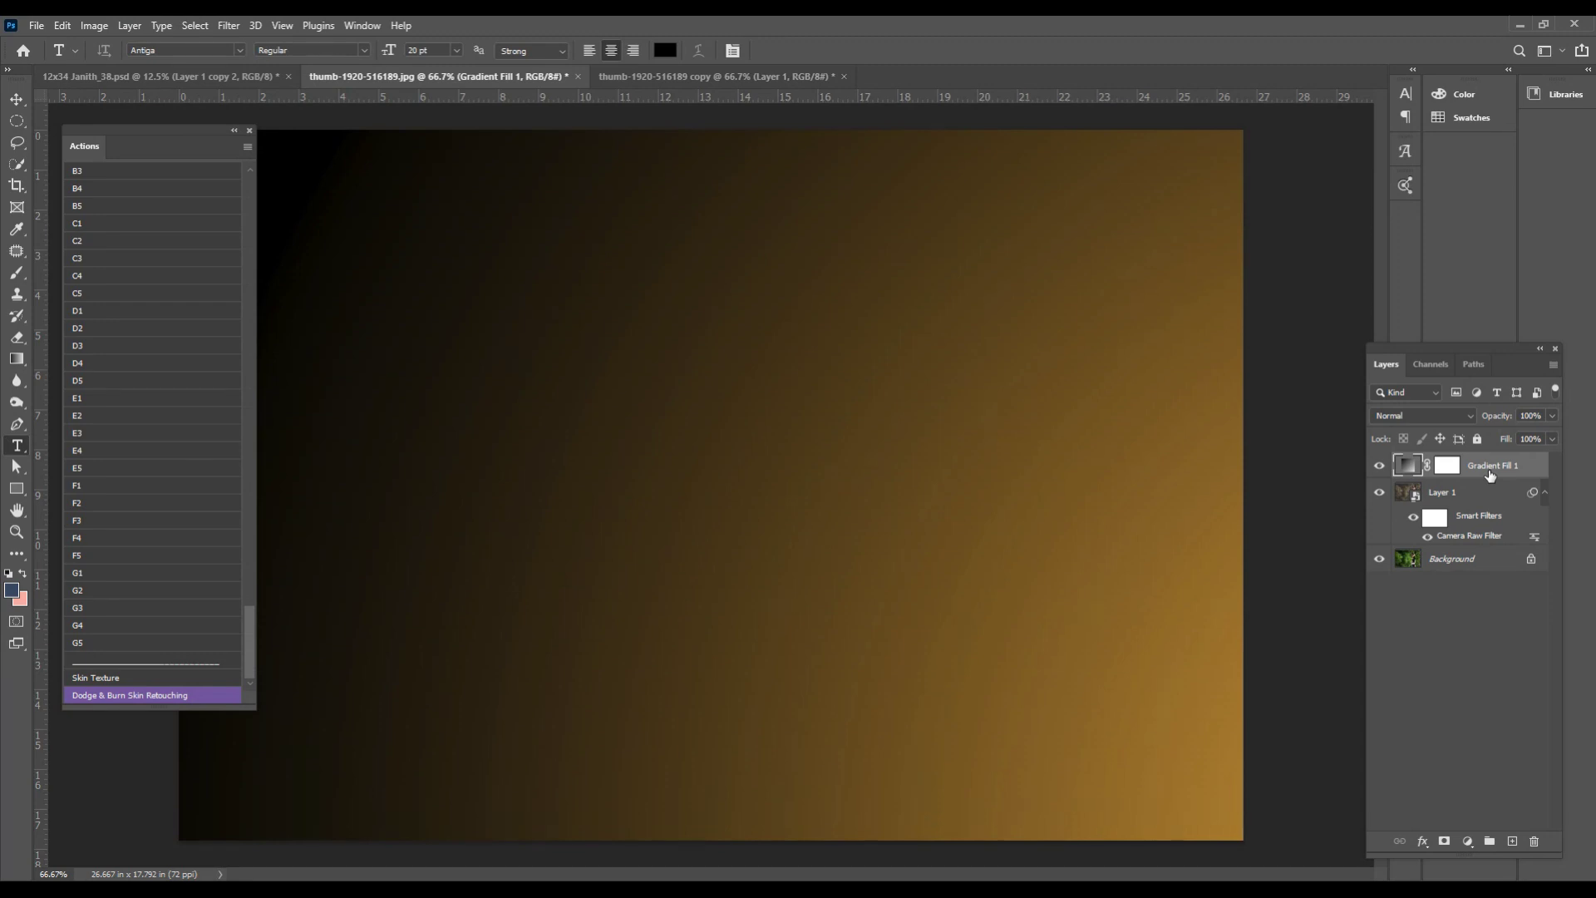
- Create empty Layer 2, merge Gradient Fill 1 into it with Ctrl+E, and preview blend modes
{"action": "key", "text": "ctrl+shift+n"}
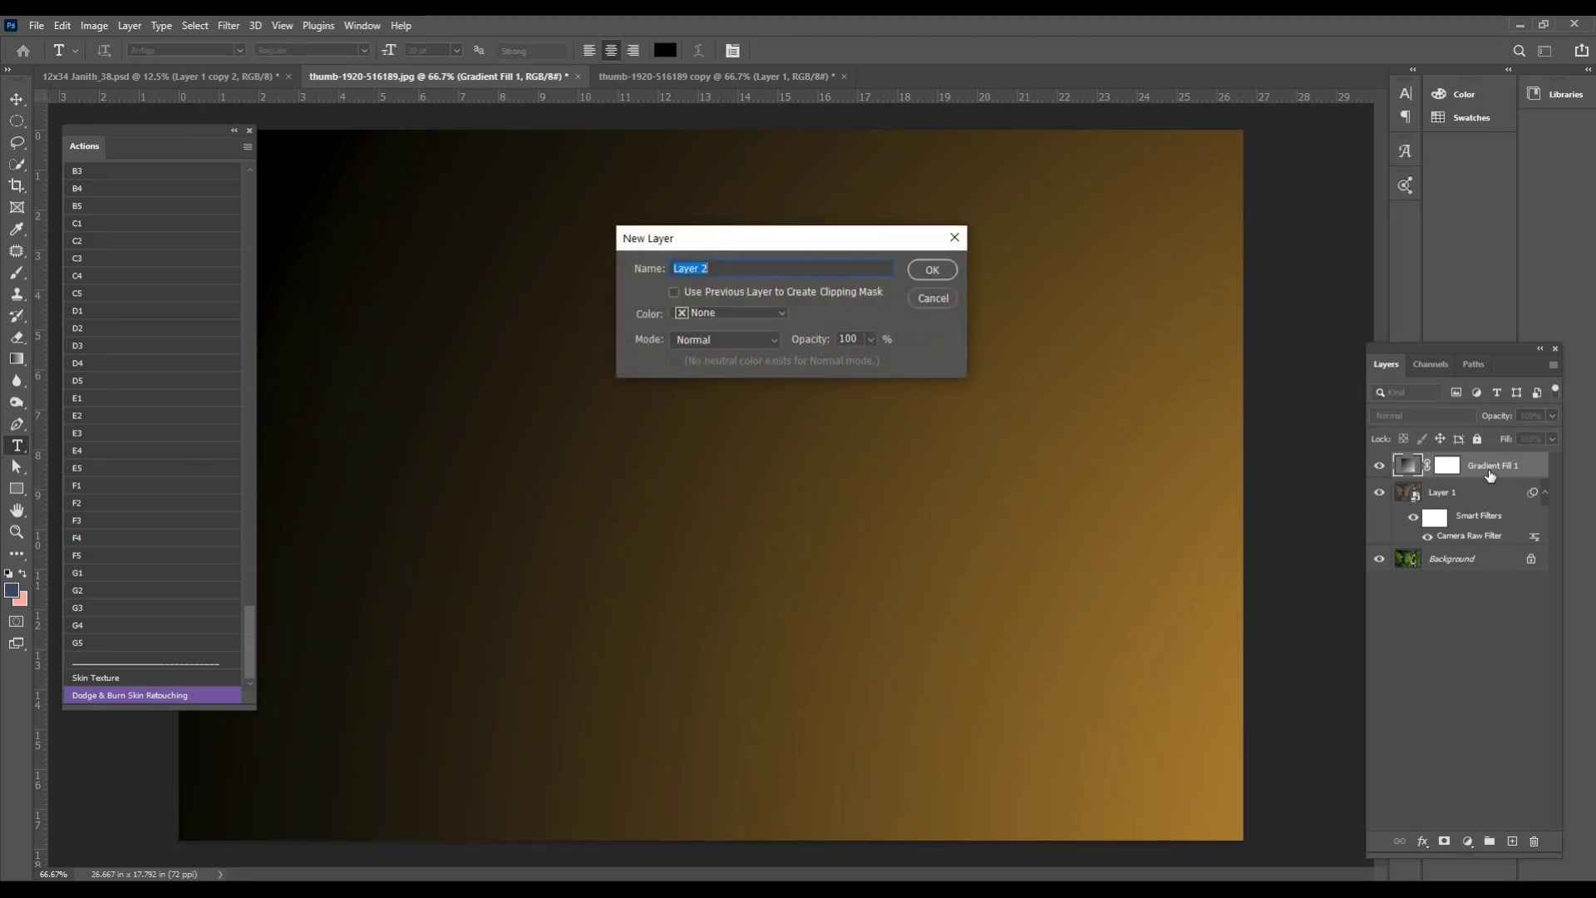
{"action": "key", "text": "Return"}
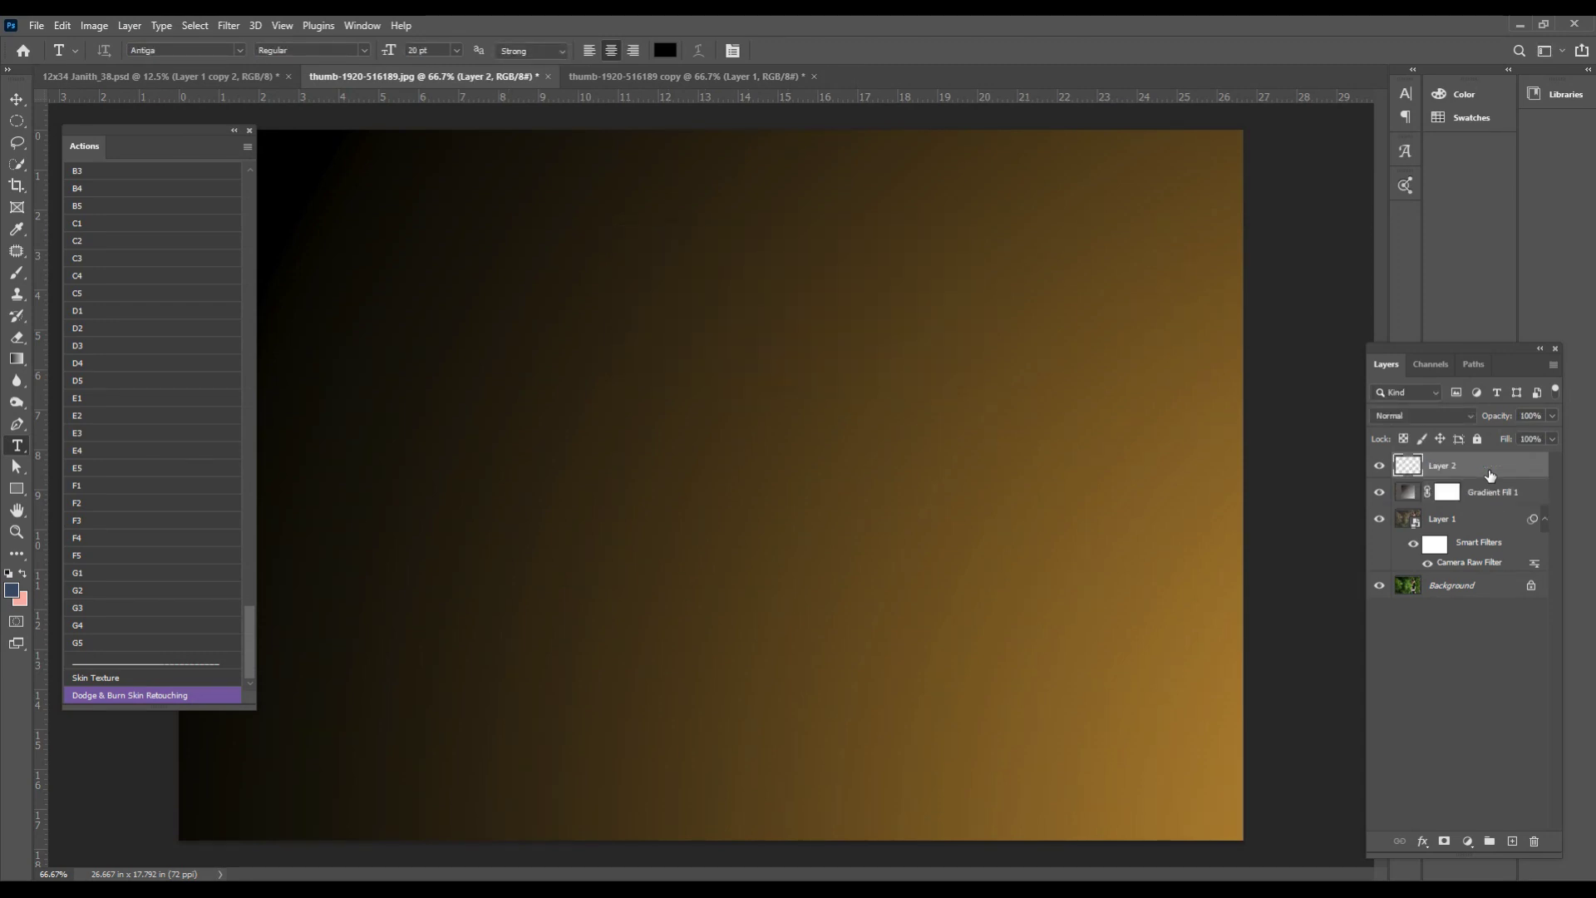
{"action": "left_click", "coordinate": [1490, 493], "text": "shift"}
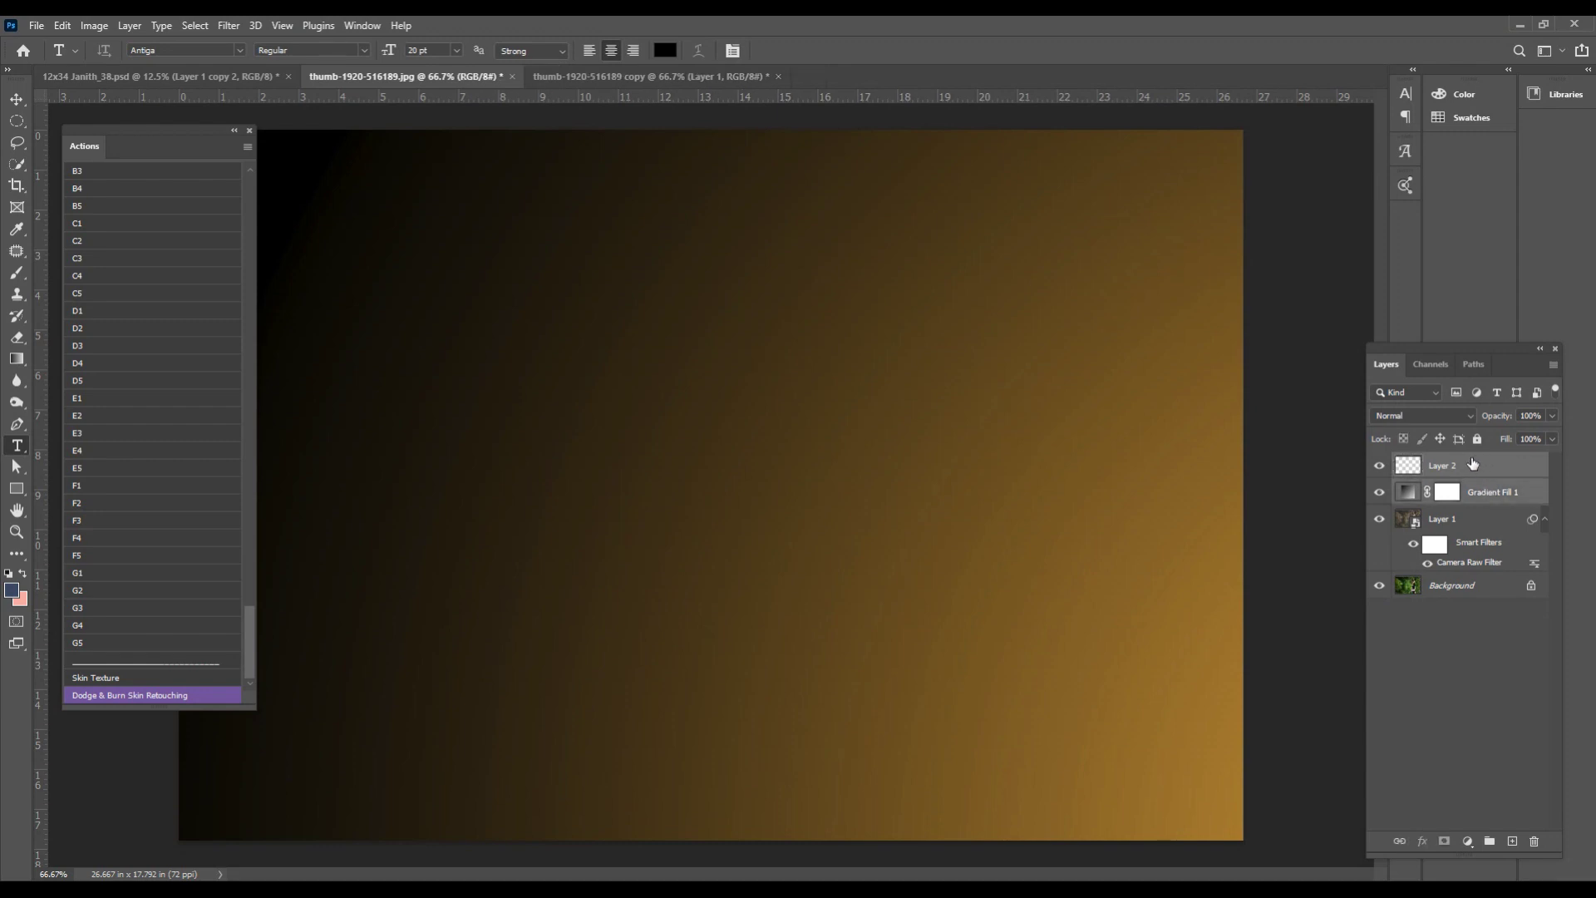
{"action": "key", "text": "ctrl+e"}
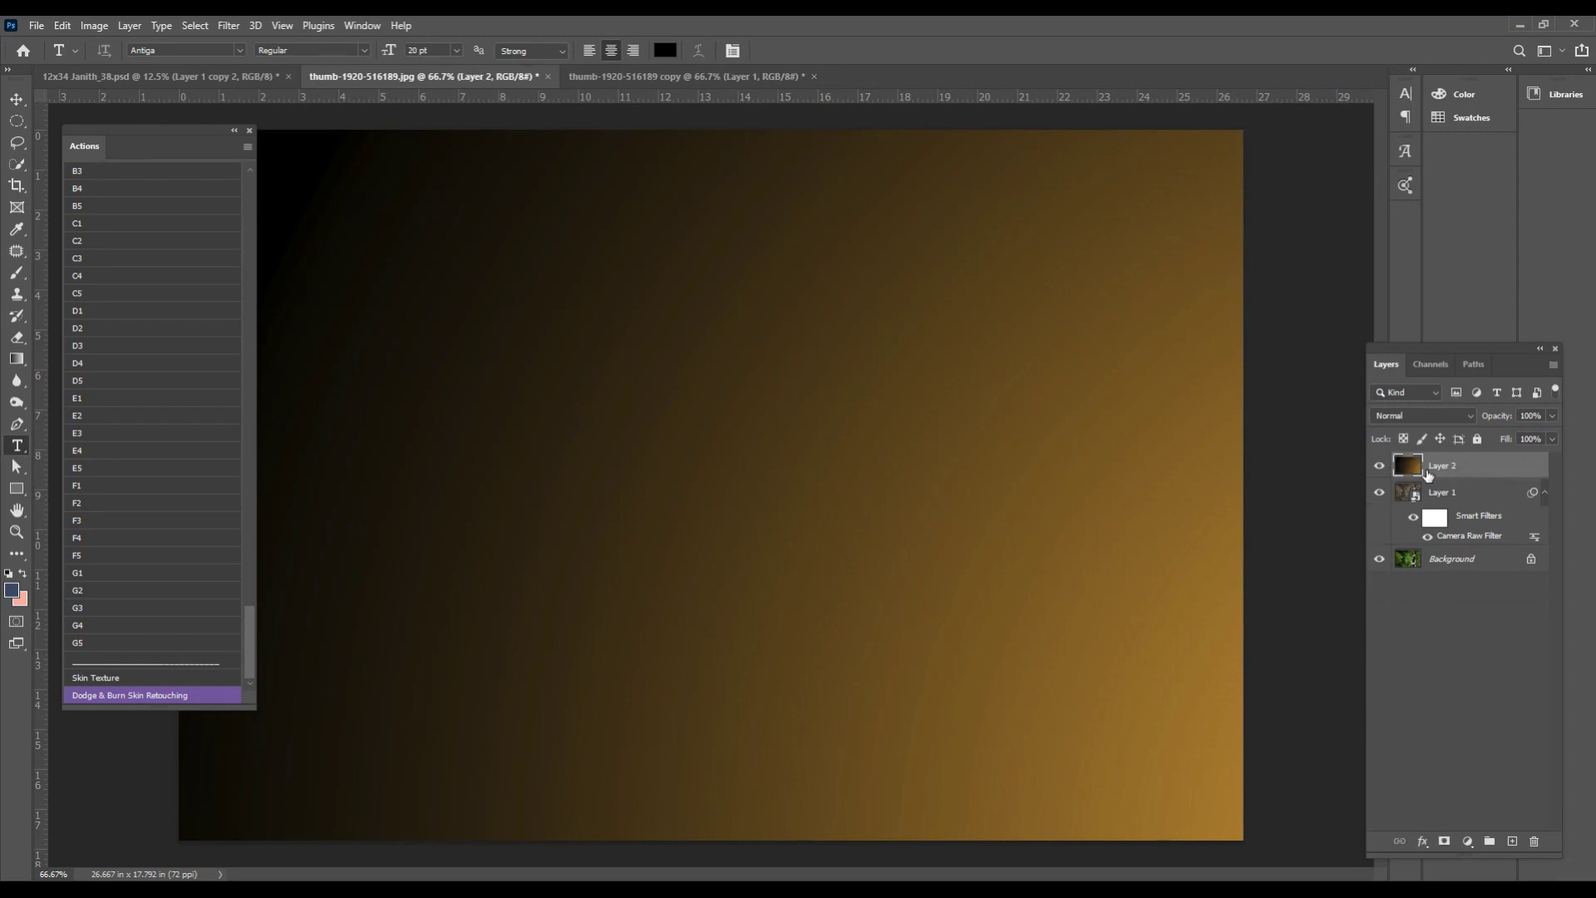
{"action": "left_click", "coordinate": [1433, 415]}
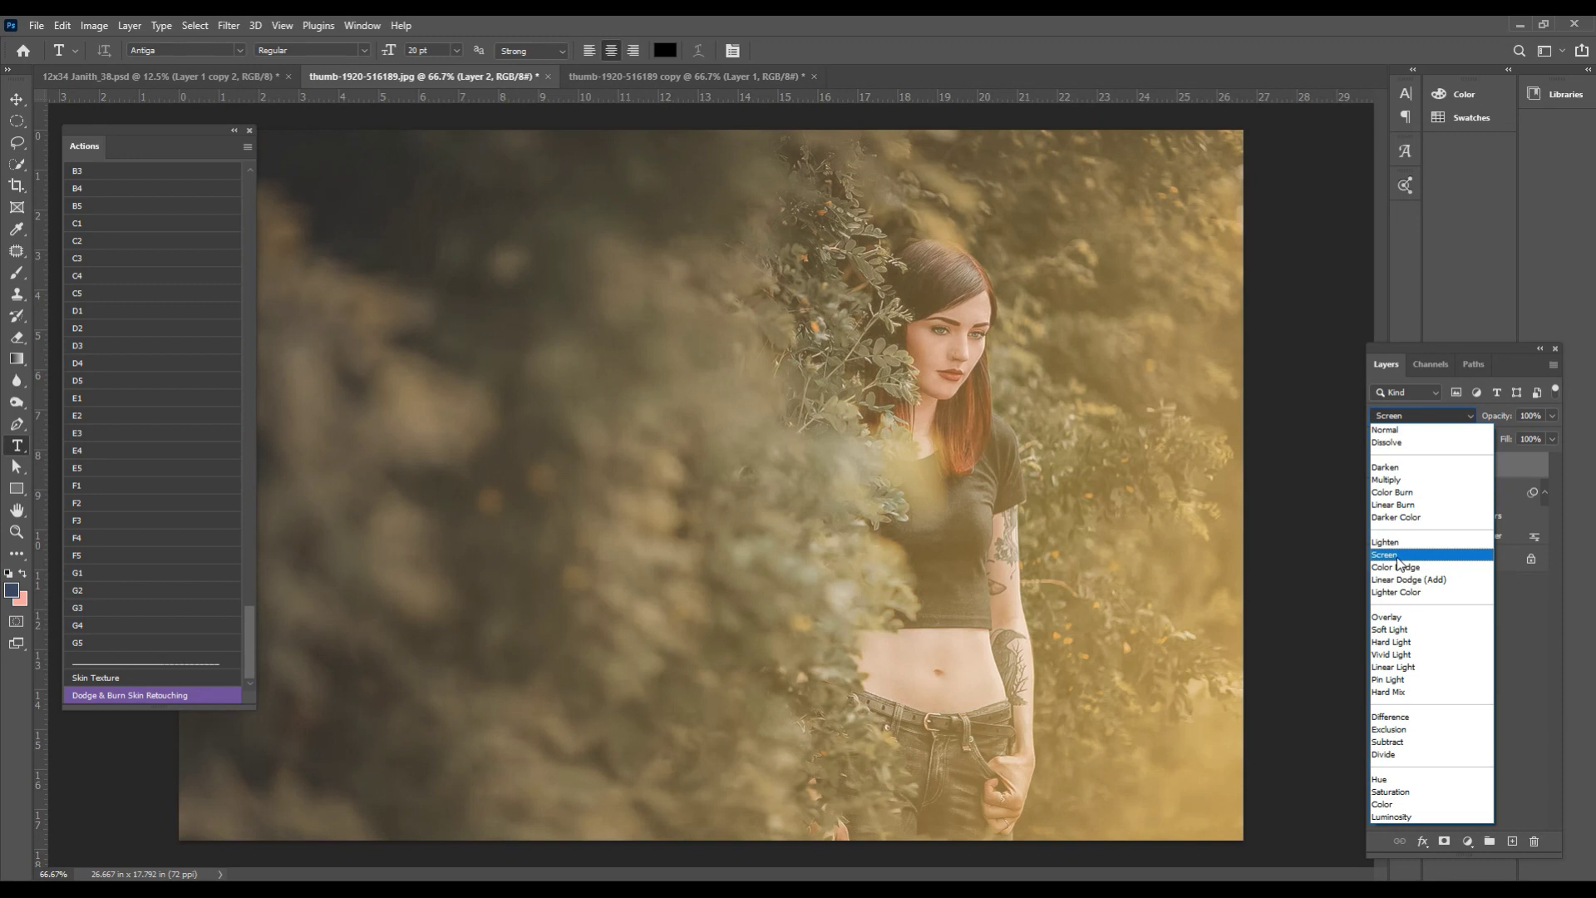
- Set Layer 2 to Screen and apply a Gaussian Blur of about 24.9 pixels
{"action": "left_click", "coordinate": [1397, 555]}
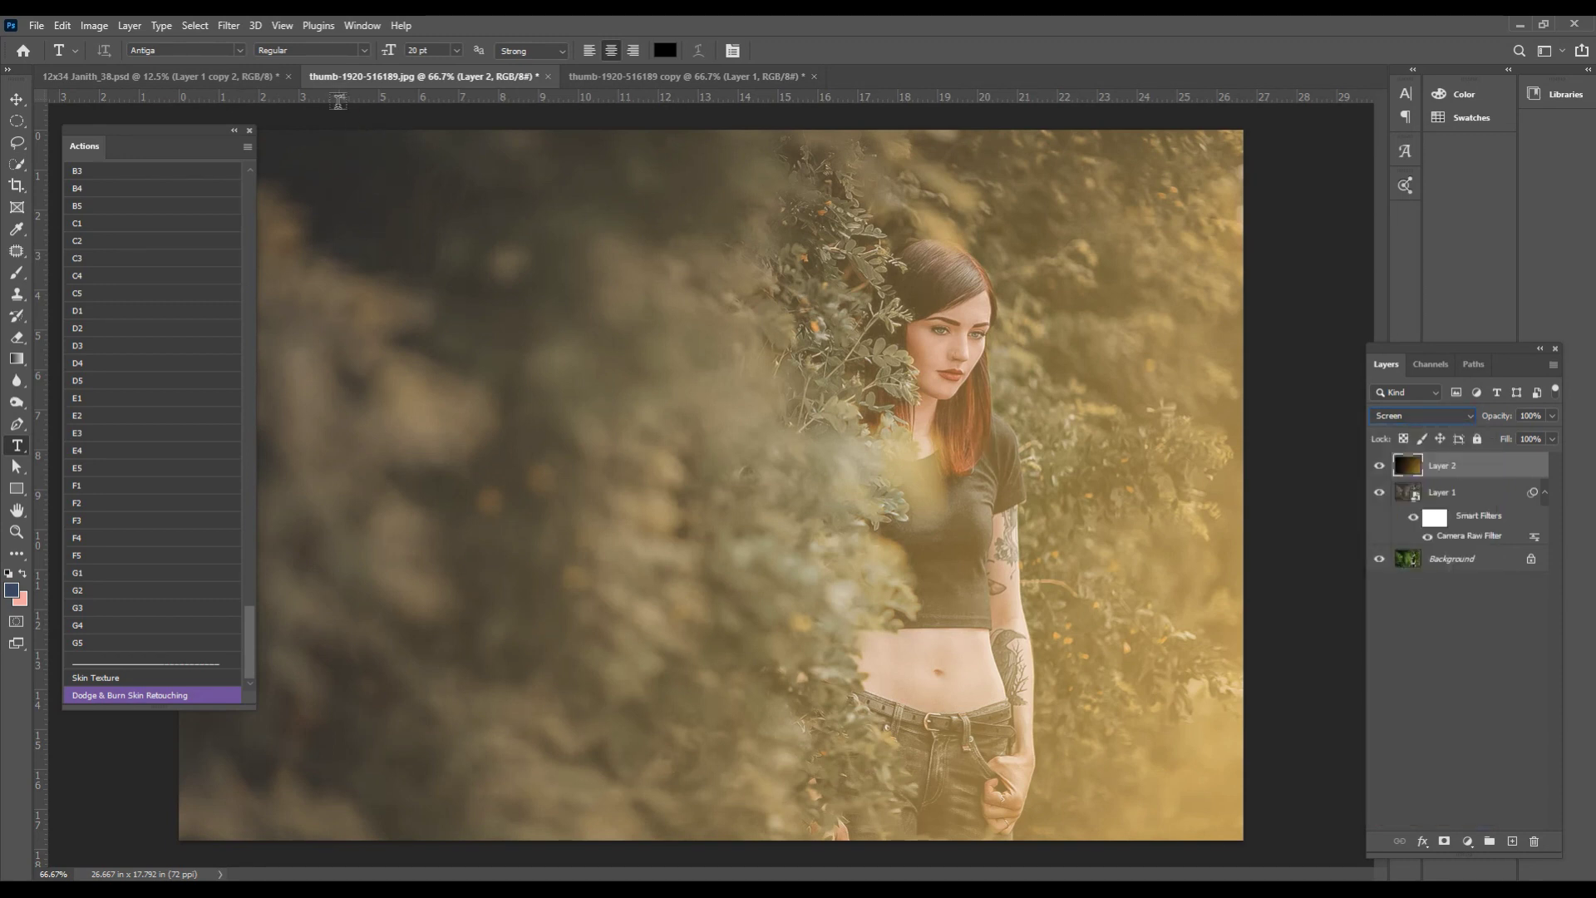
{"action": "left_click", "coordinate": [230, 26]}
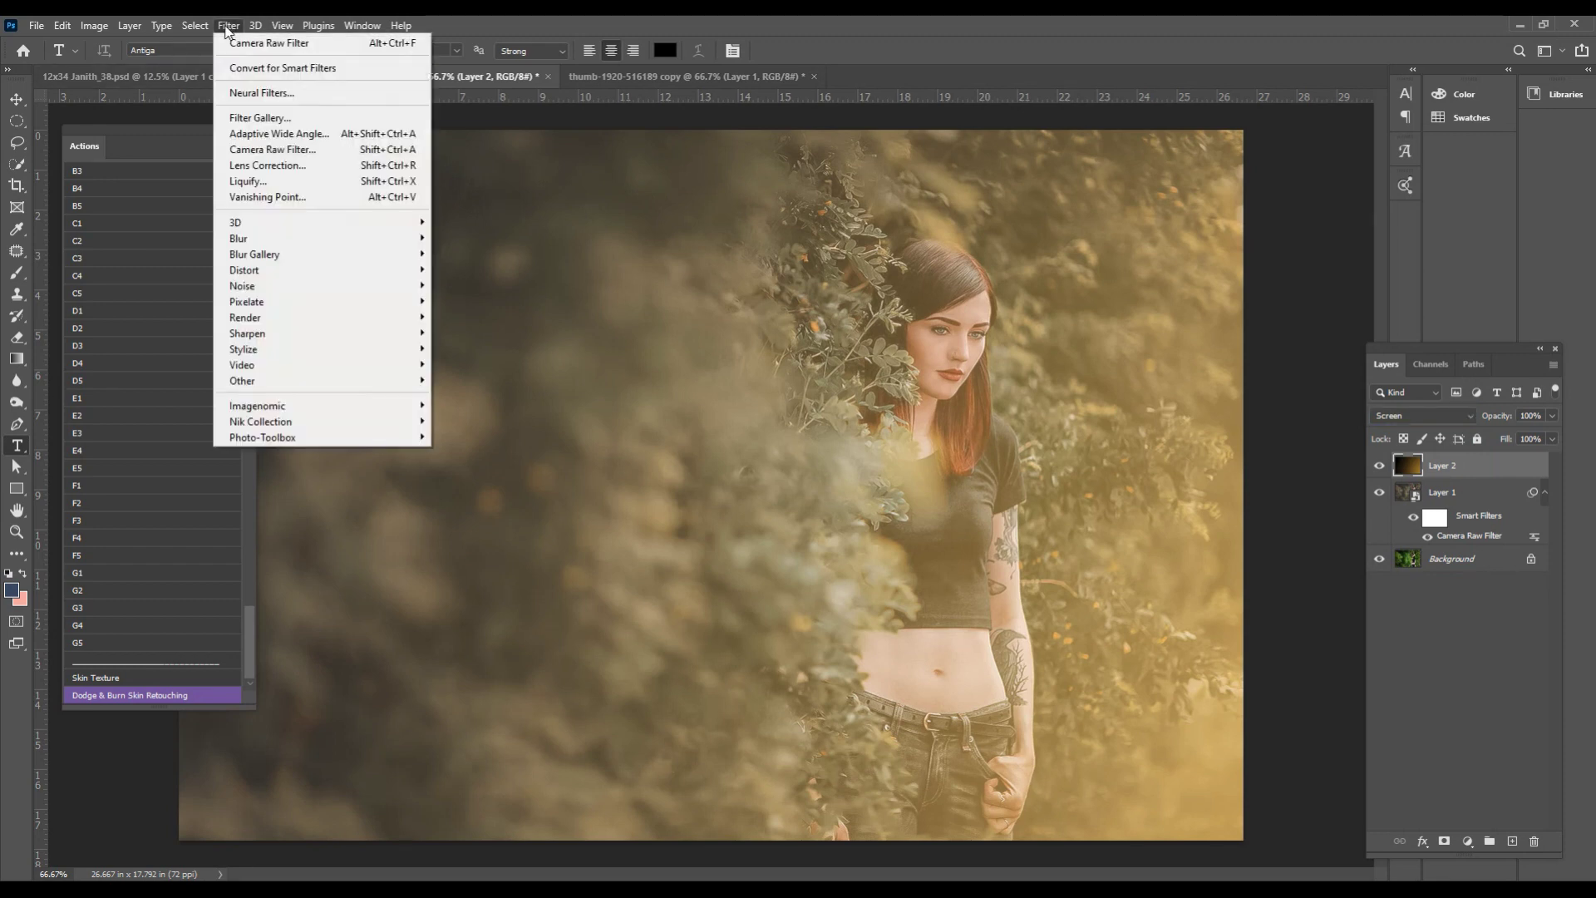
{"action": "mouse_move", "coordinate": [275, 237]}
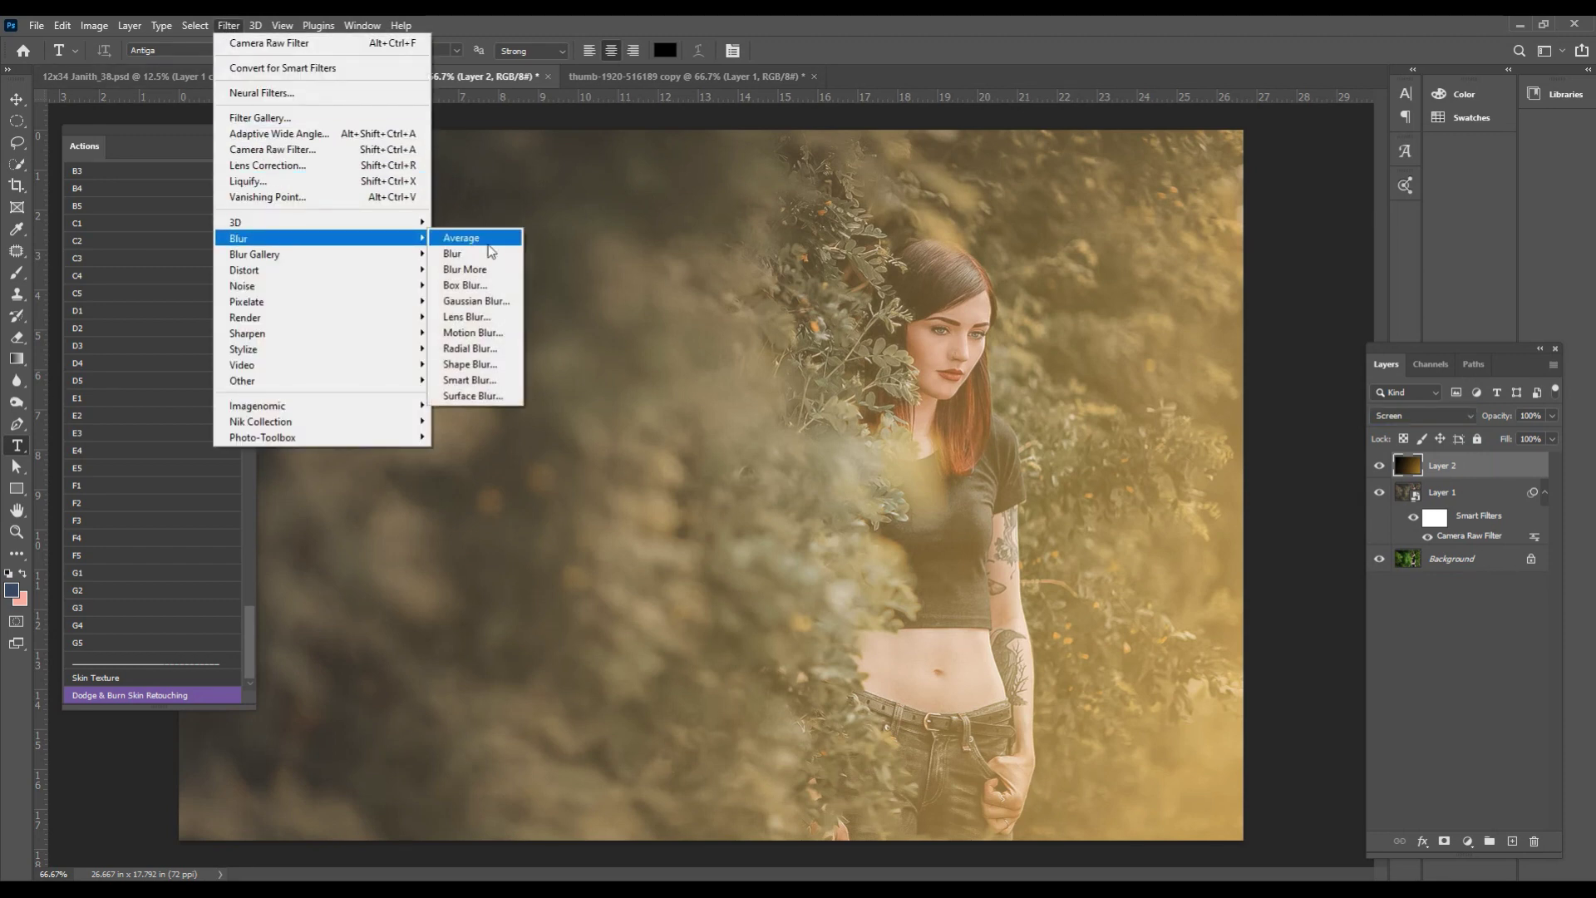
{"action": "left_click", "coordinate": [500, 303]}
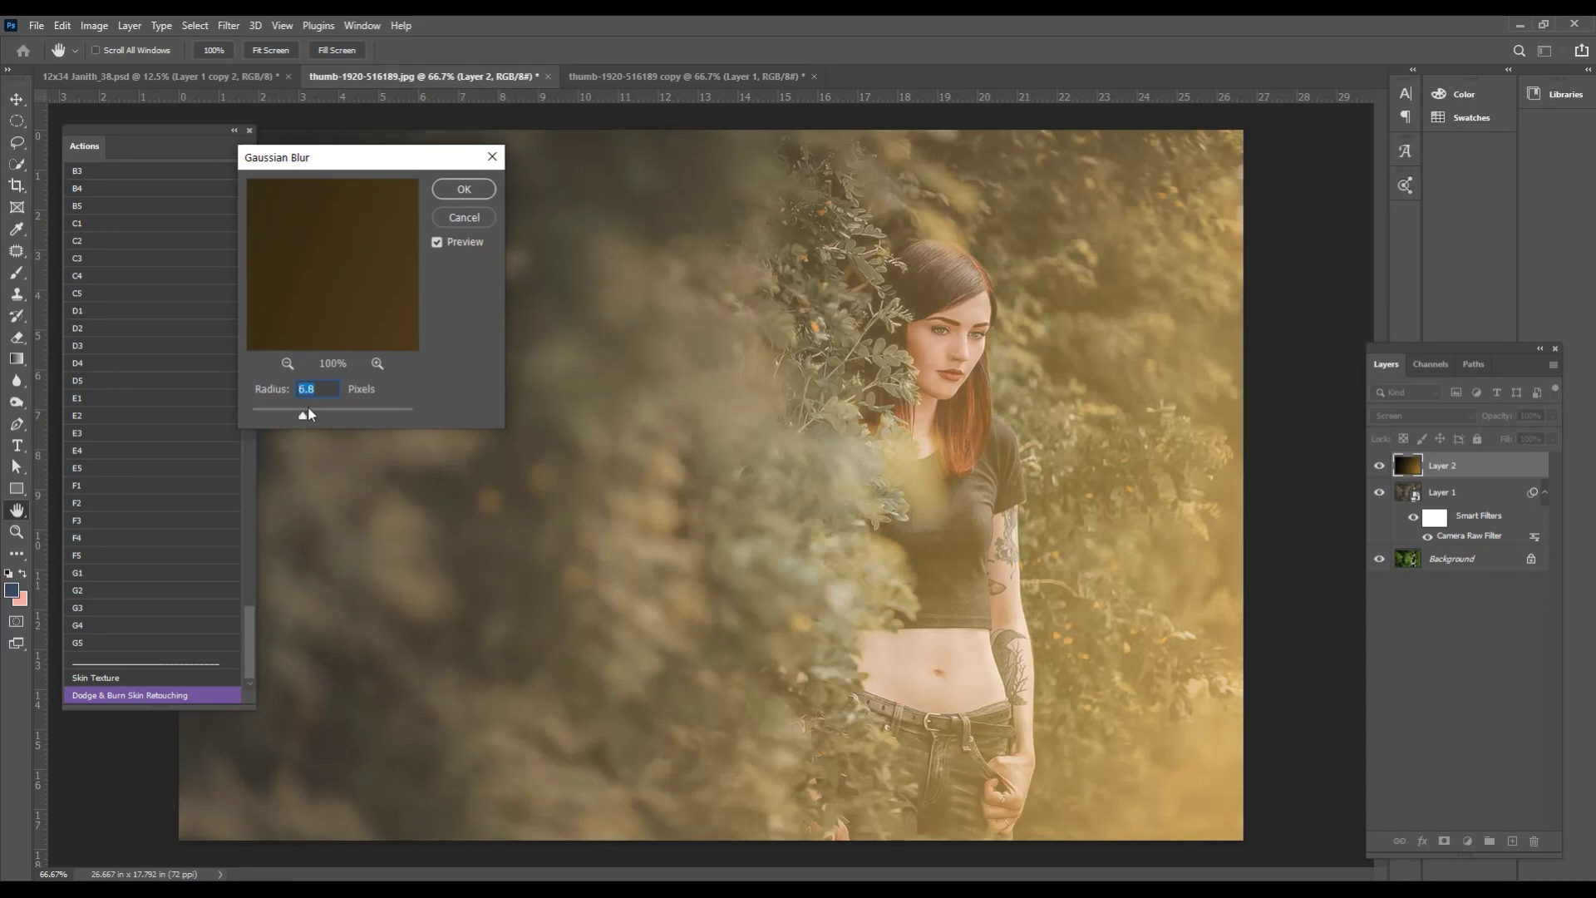
{"action": "left_click_drag", "start_coordinate": [318, 415], "coordinate": [338, 416]}
{"action": "left_click", "coordinate": [464, 189]}
{"action": "key", "text": "t"}
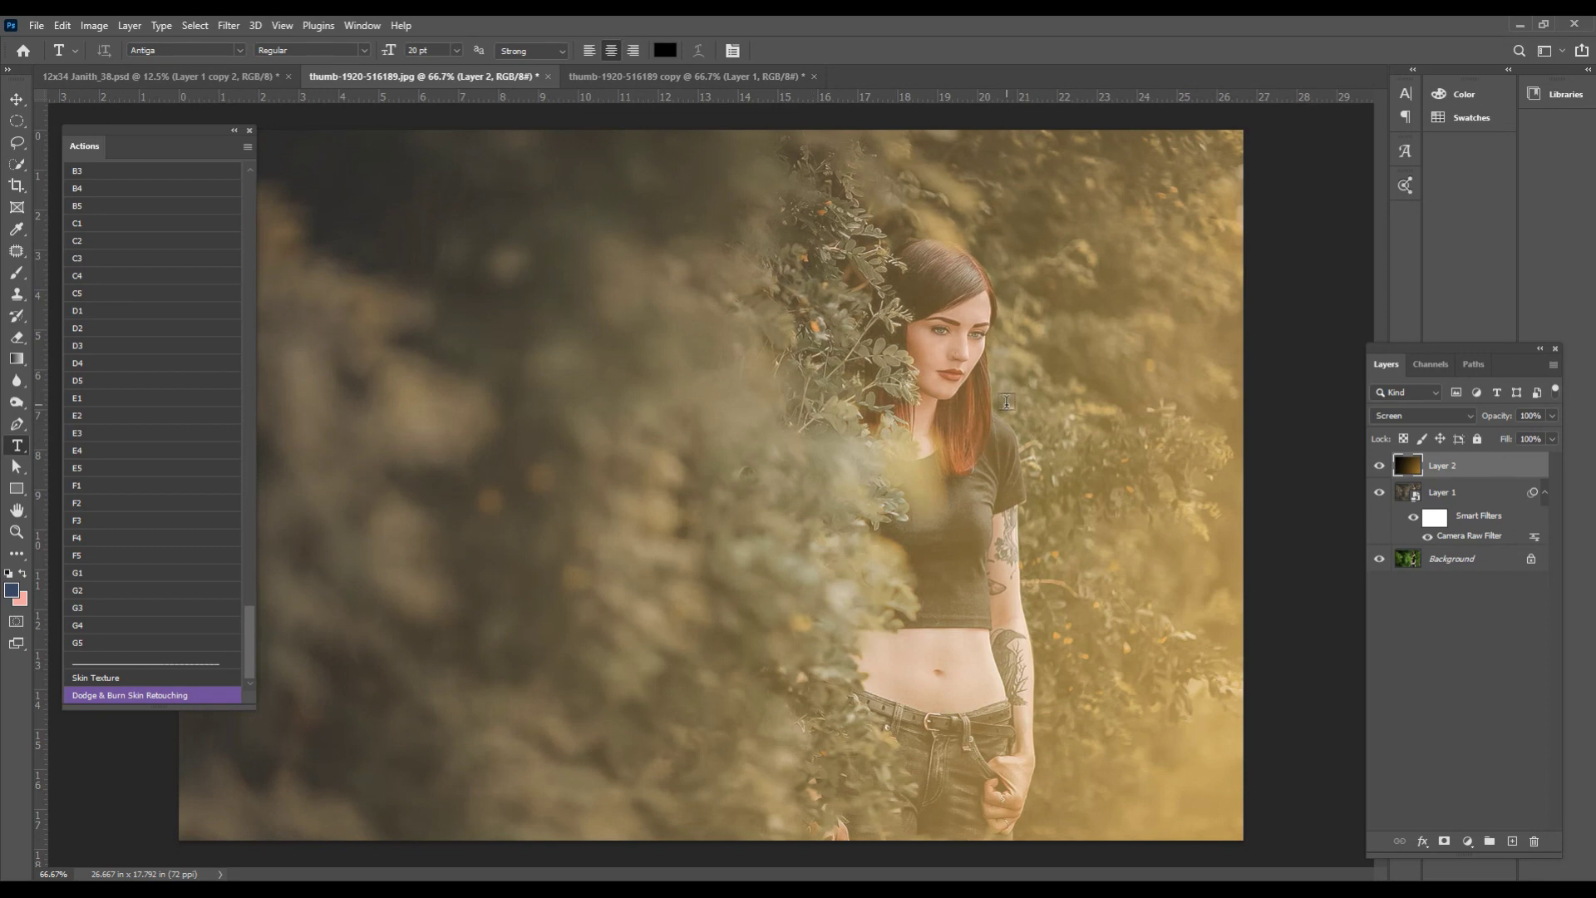
- Move the blurred gradient layer to the right across the portrait
{"action": "key", "text": "v"}
{"action": "mouse_move", "coordinate": [953, 423]}
{"action": "left_mouse_down"}
{"action": "mouse_move", "coordinate": [1113, 527]}
{"action": "mouse_move", "coordinate": [1072, 388]}
{"action": "mouse_move", "coordinate": [1064, 412]}
{"action": "left_mouse_up"}
{"action": "mouse_move", "coordinate": [949, 441]}
{"action": "left_mouse_down"}
{"action": "mouse_move", "coordinate": [981, 421]}
{"action": "mouse_move", "coordinate": [1025, 430]}
{"action": "left_mouse_up"}
{"action": "left_click", "coordinate": [1551, 415]}
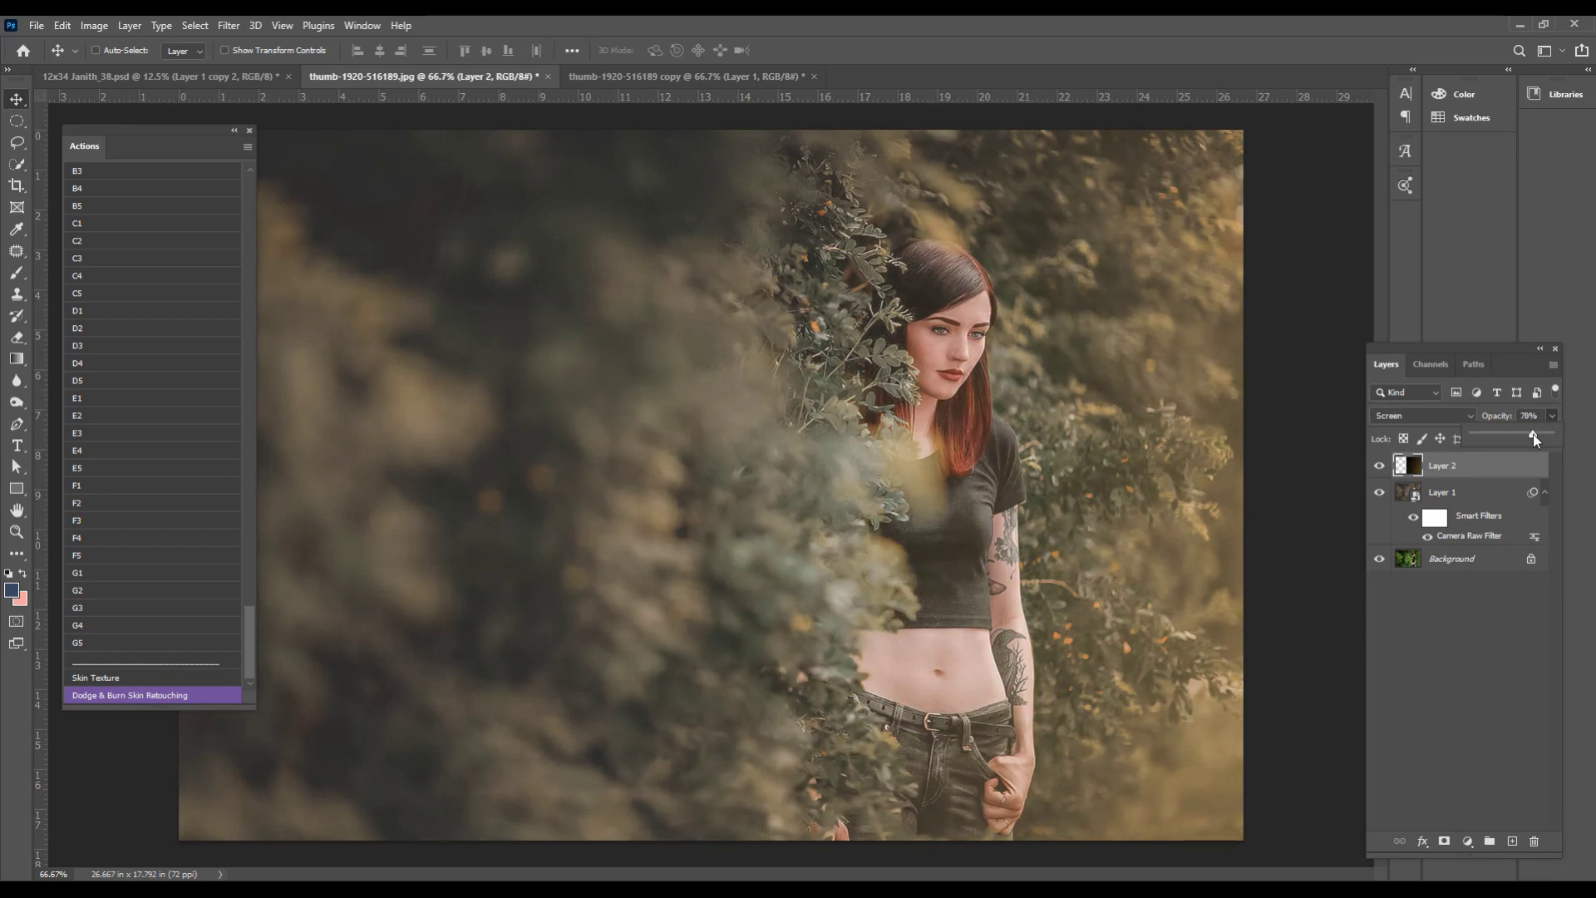
- Compare the result against the original background layer shown alone
{"action": "left_click", "coordinate": [1380, 558], "text": "alt"}
{"action": "key", "text": "ctrl"}
{"action": "left_click_drag", "start_coordinate": [1461, 481], "coordinate": [1460, 481]}
{"action": "key", "text": "ctrl"}
- Stamp all visible layers into a new merged Layer 3 and zoom in to check detail
{"action": "key", "text": "ctrl+alt+shift+e"}
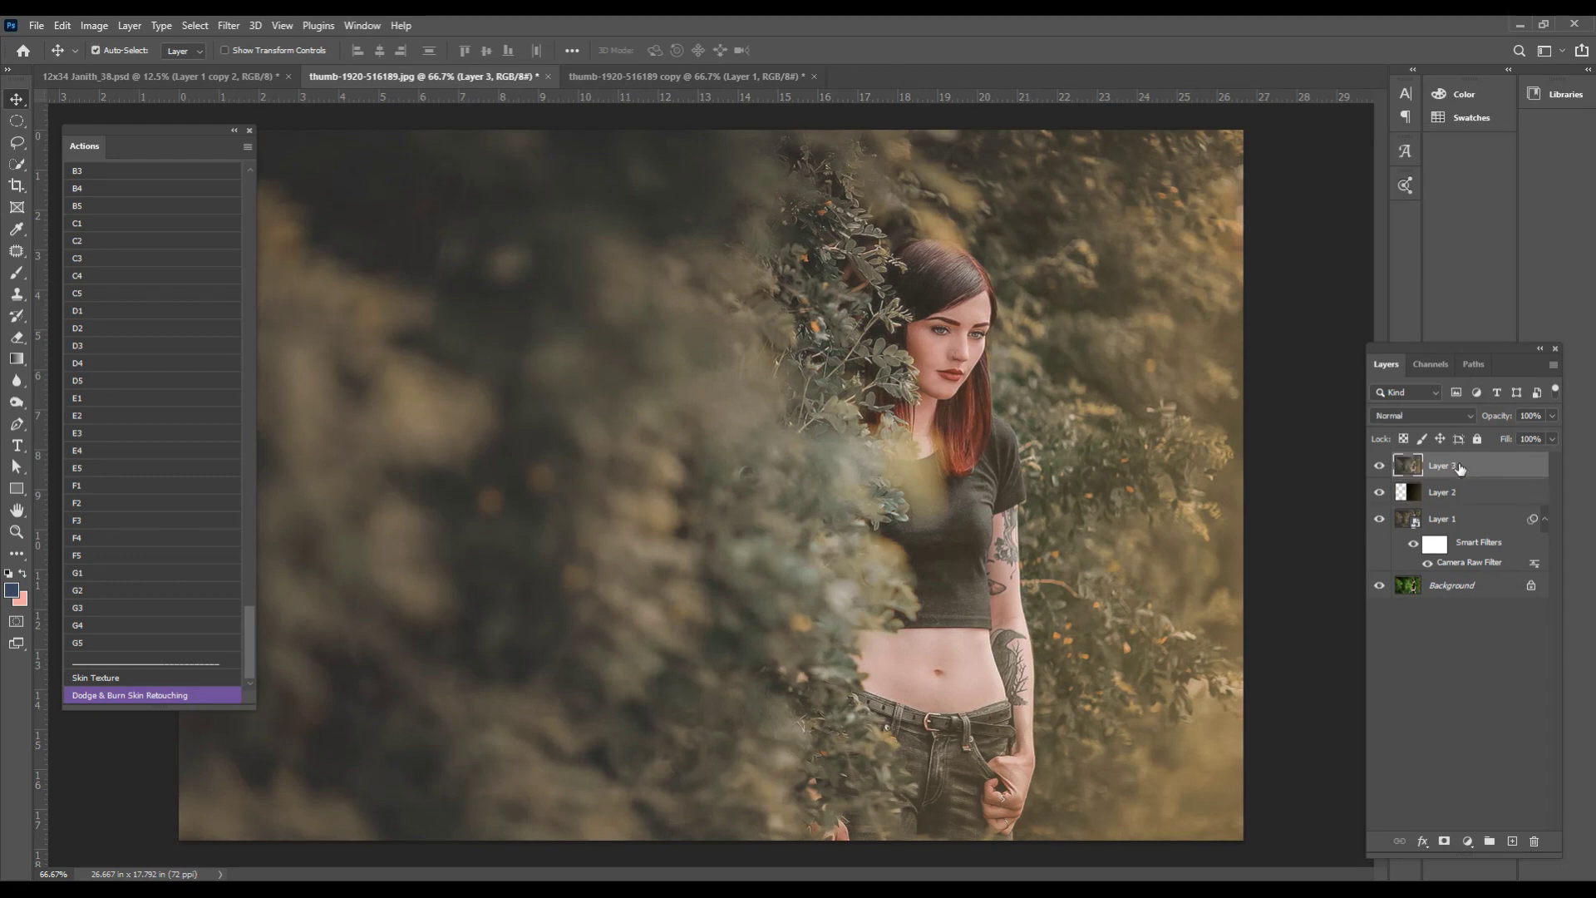
{"action": "key", "text": "ctrl+plus"}
{"action": "key", "text": "ctrl+plus"}
{"action": "key", "text": "ctrl+minus"}
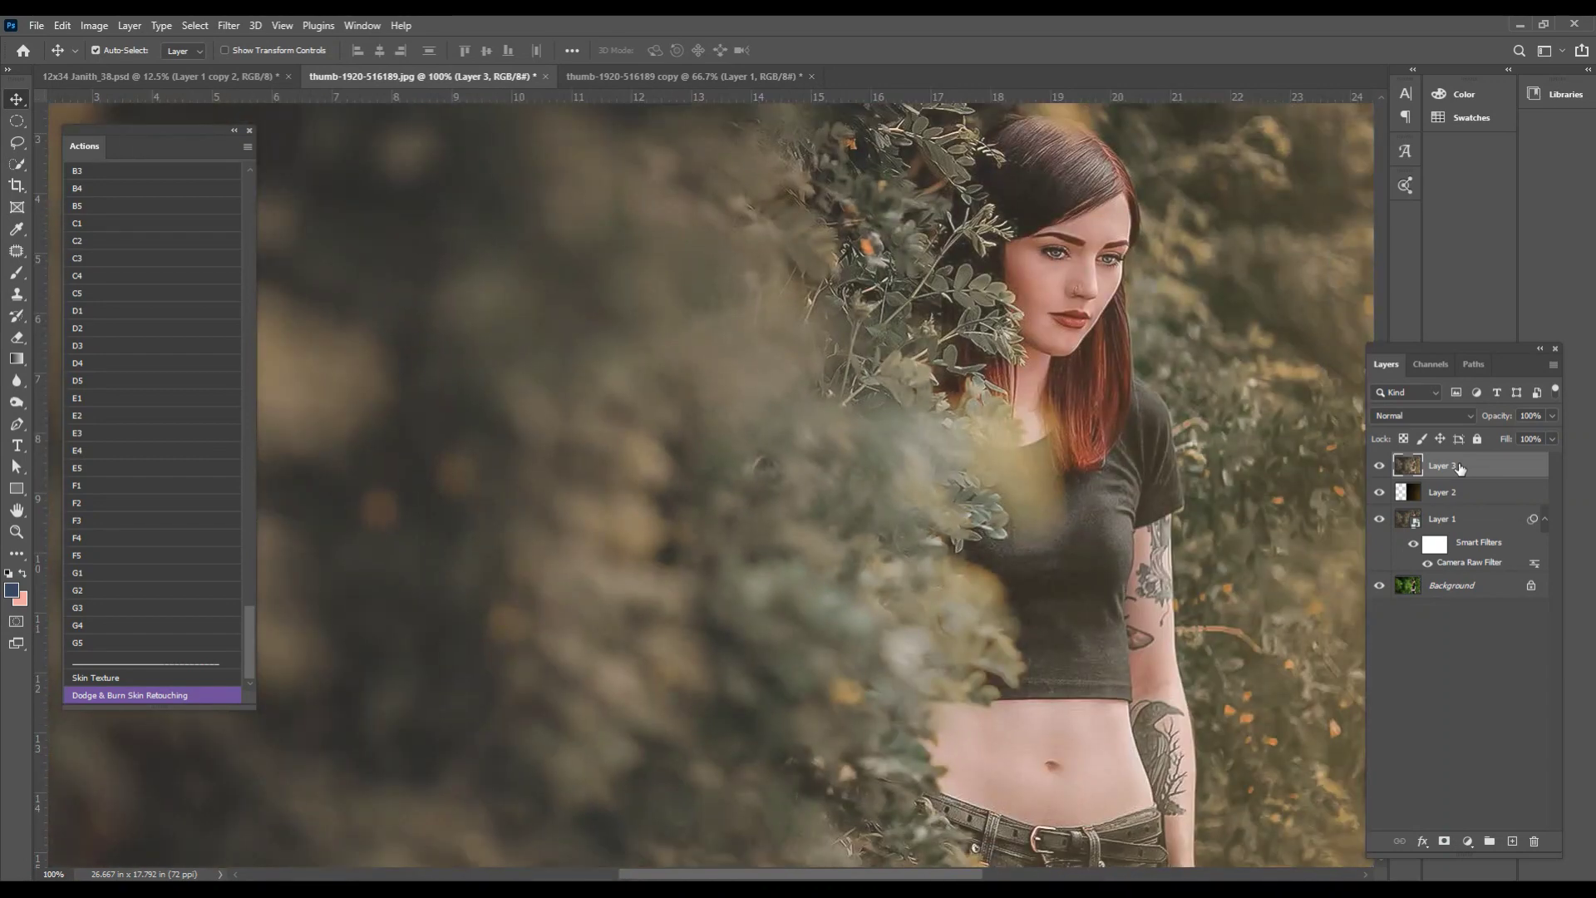
{"action": "key", "text": "ctrl+minus"}
{"action": "key", "text": "ctrl+minus"}
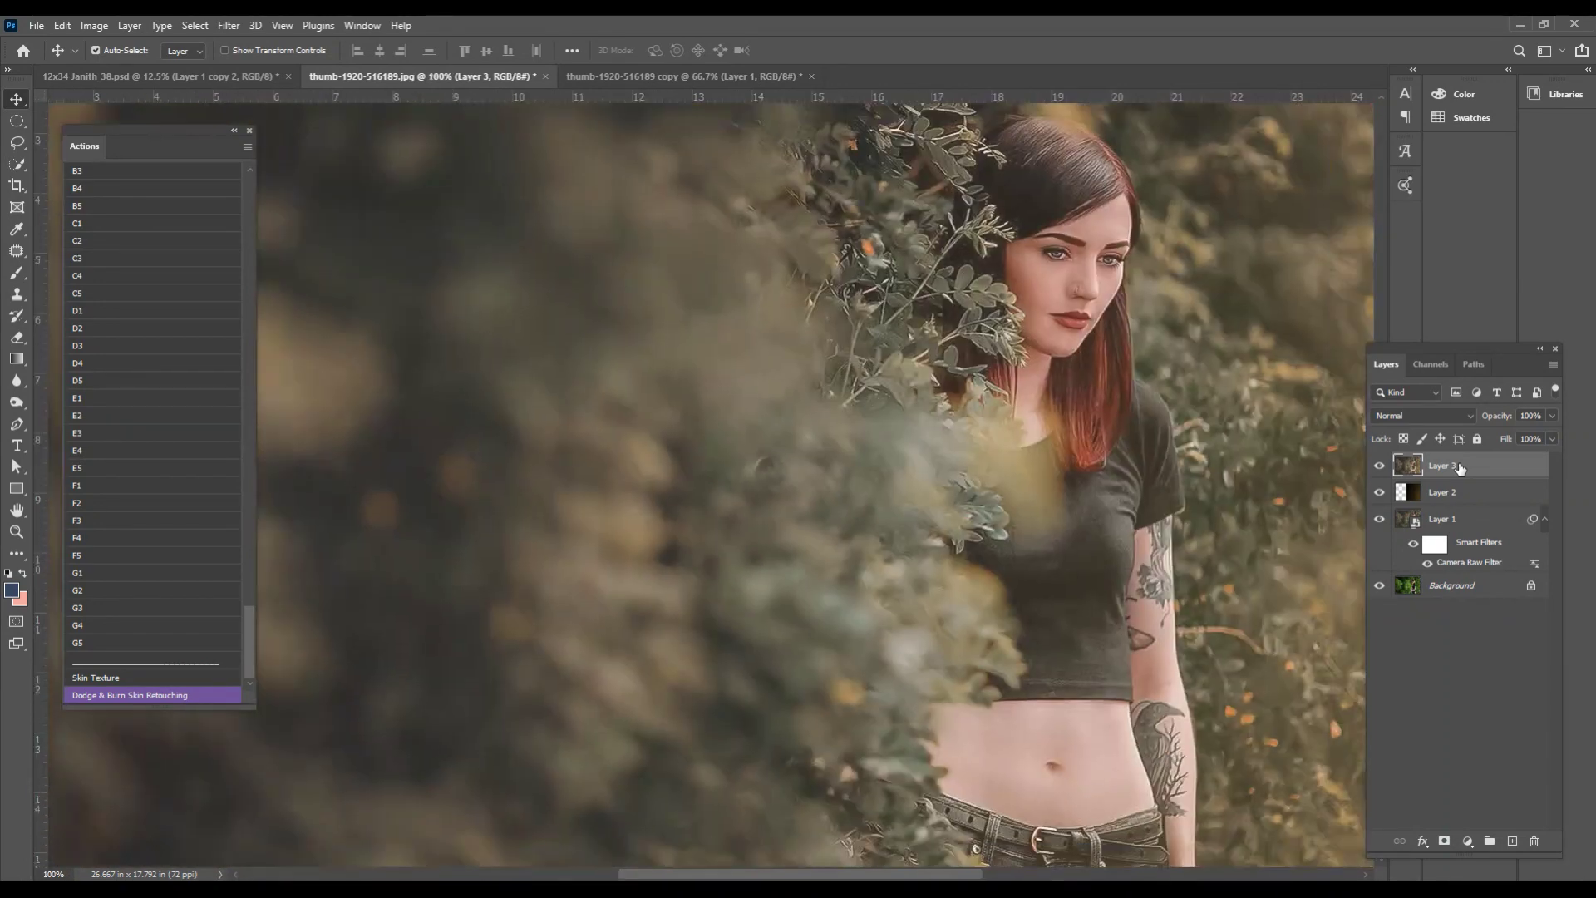
{"action": "key", "text": "ctrl+minus"}
{"action": "key", "text": "ctrl+minus"}
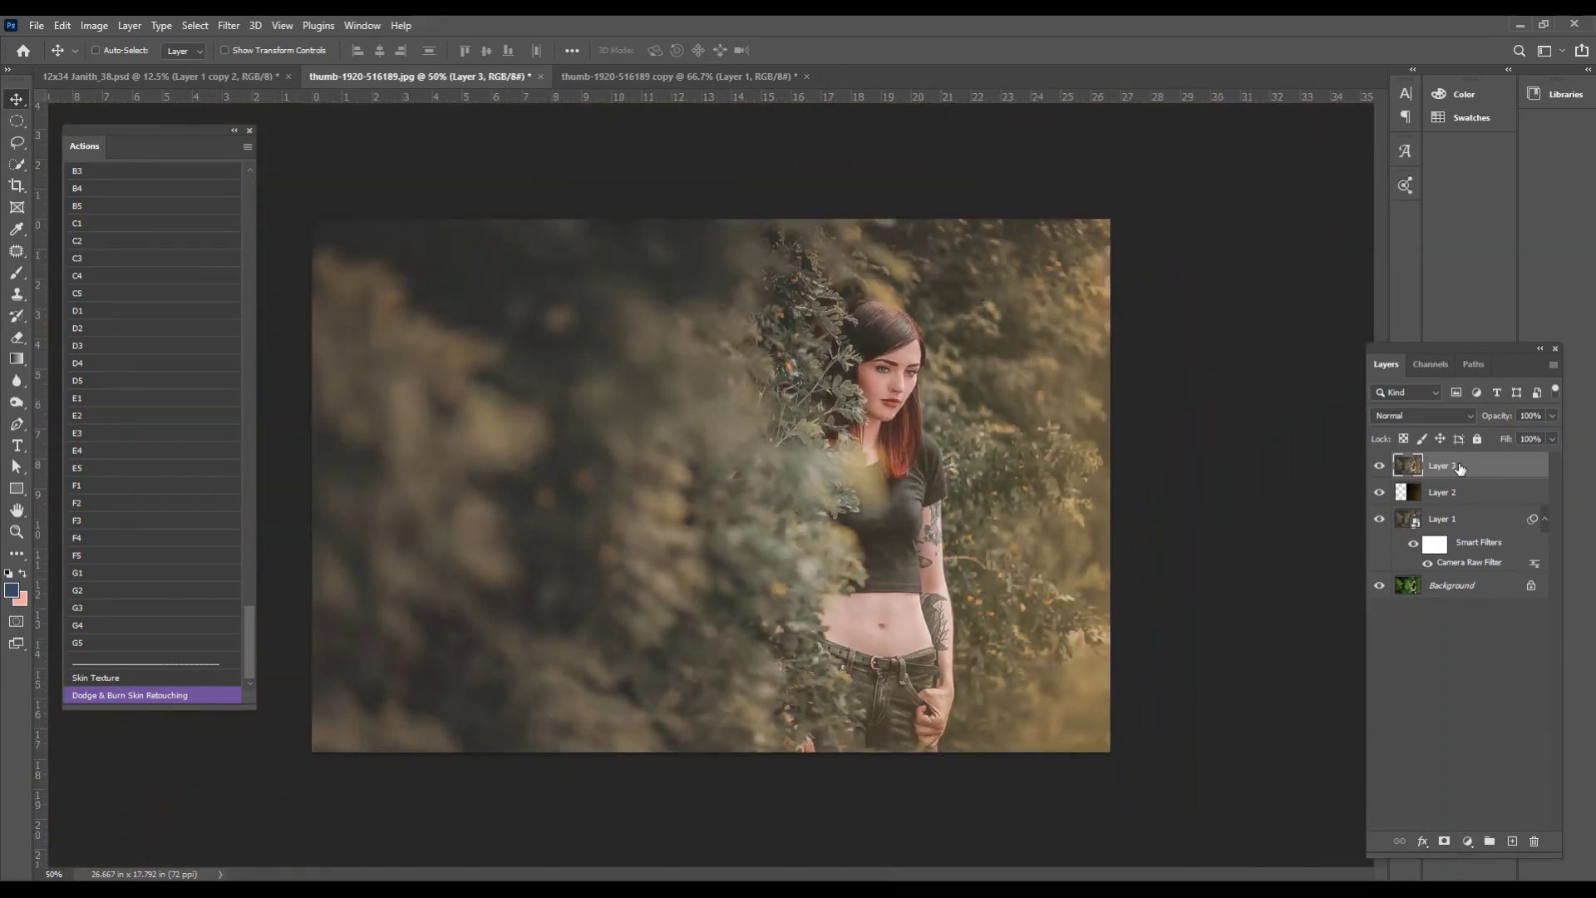